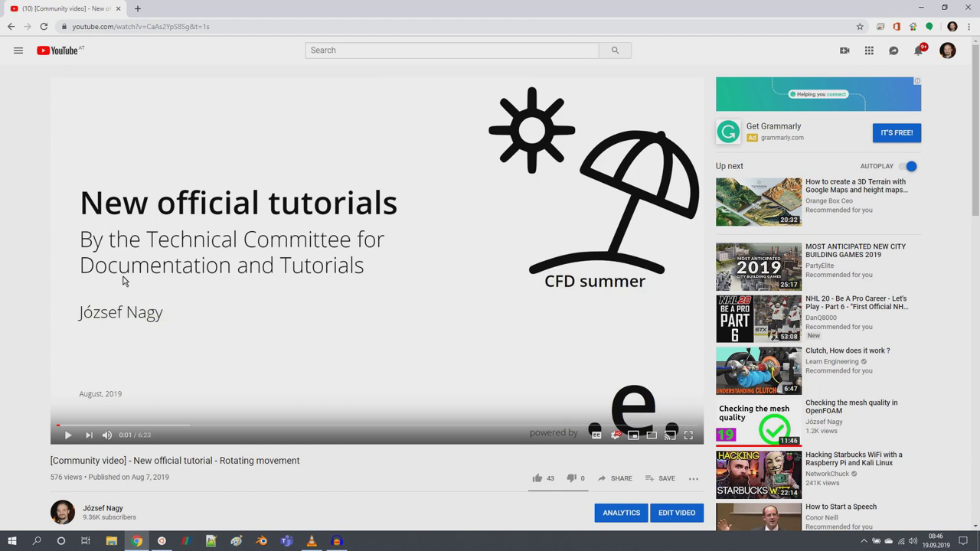
Open the creator's YouTube channel in a new tab, follow its Patreon link, then close the channel tab
{"action": "right_click", "coordinate": [108, 511]}
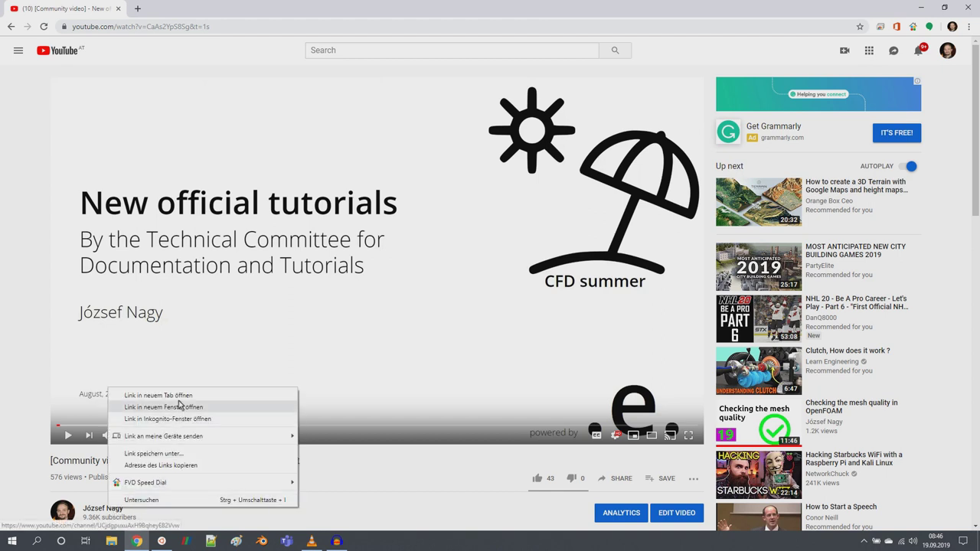
{"action": "left_click", "coordinate": [145, 392]}
{"action": "left_click", "coordinate": [217, 7]}
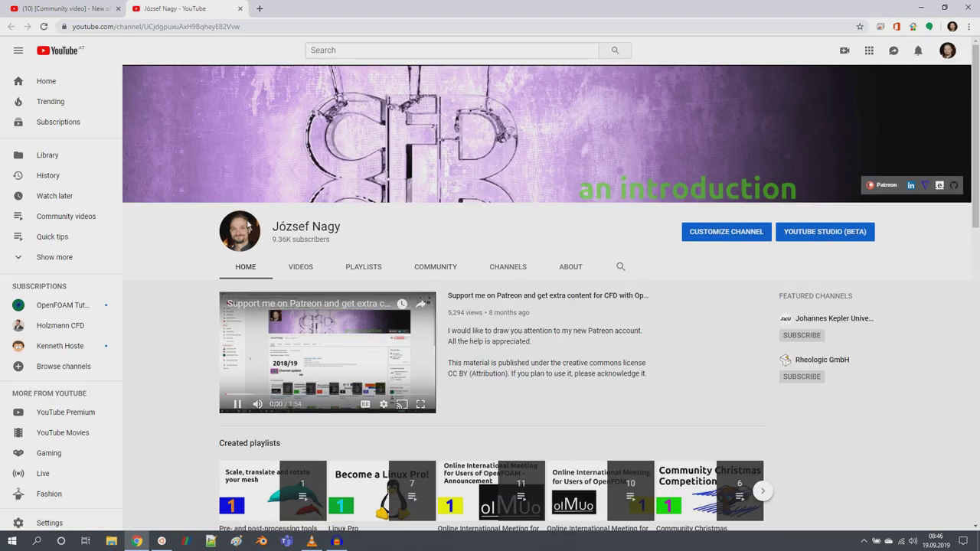
{"action": "left_click", "coordinate": [882, 185]}
{"action": "left_click", "coordinate": [239, 9]}
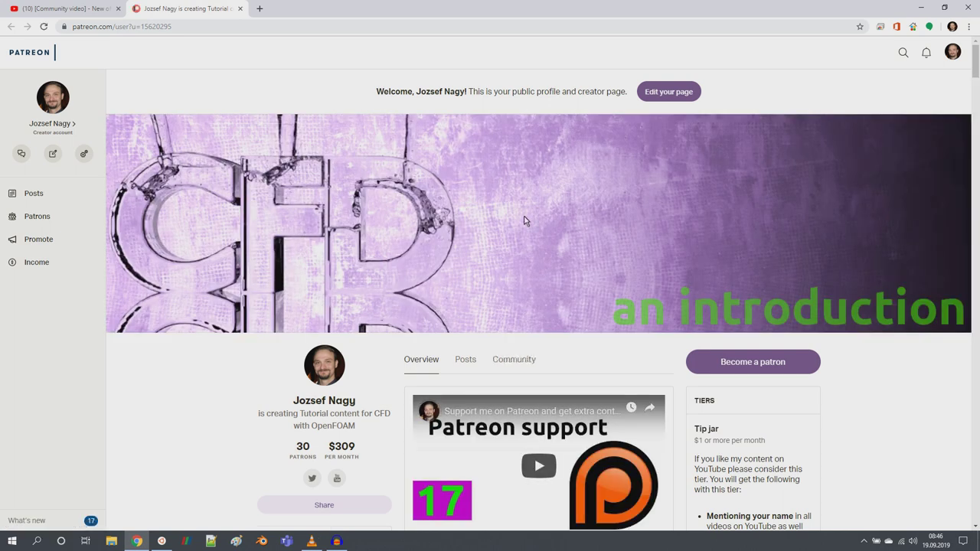
Browse the Patreon posts and expand the Video 18 cfMesh simulation project post
{"action": "scroll", "coordinate": [548, 224], "scroll_direction": "down", "scroll_amount": 5}
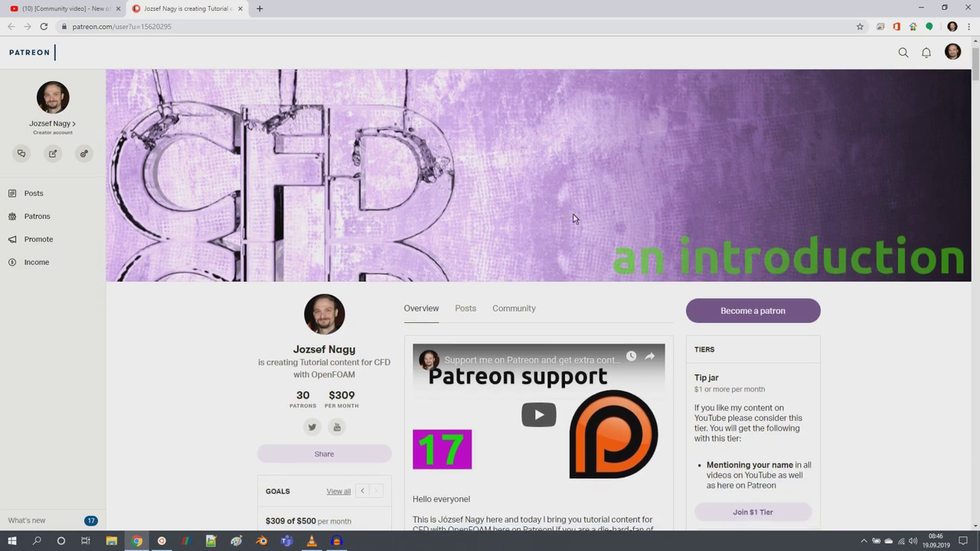
{"action": "scroll", "coordinate": [773, 282], "scroll_direction": "down", "scroll_amount": 5}
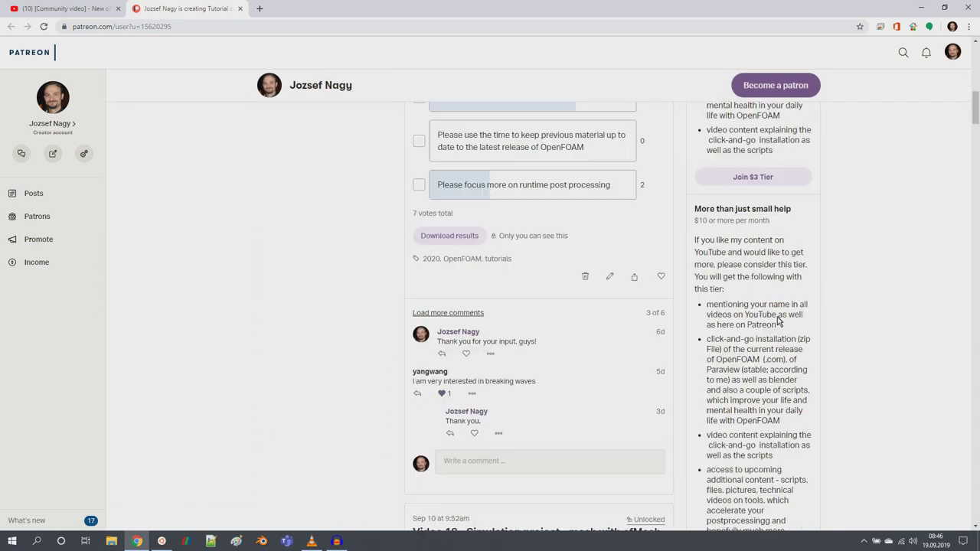
{"action": "scroll", "coordinate": [775, 268], "scroll_direction": "up", "scroll_amount": 6}
{"action": "scroll", "coordinate": [770, 291], "scroll_direction": "down", "scroll_amount": 3}
{"action": "scroll", "coordinate": [764, 303], "scroll_direction": "down", "scroll_amount": 1}
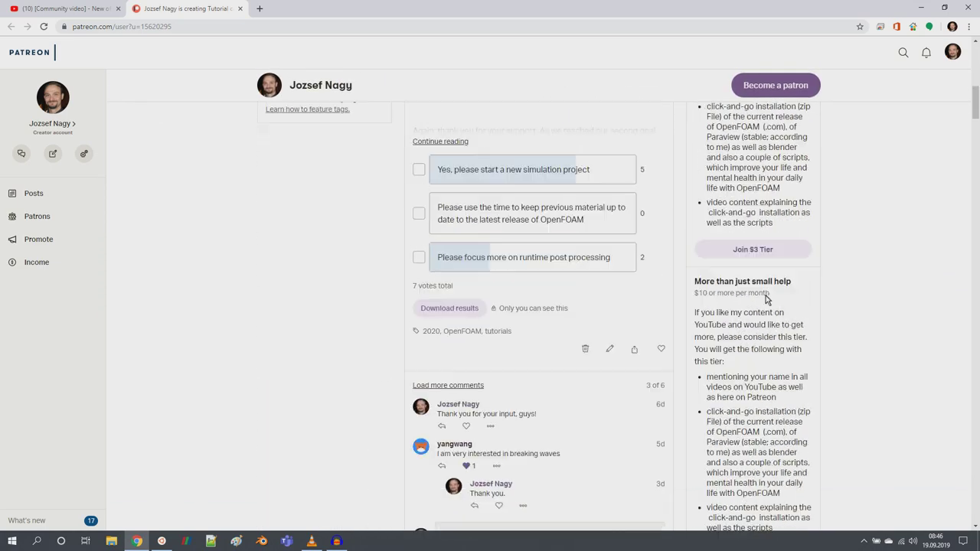
{"action": "scroll", "coordinate": [764, 301], "scroll_direction": "up", "scroll_amount": 3}
{"action": "scroll", "coordinate": [760, 300], "scroll_direction": "down", "scroll_amount": 3}
{"action": "scroll", "coordinate": [743, 301], "scroll_direction": "down", "scroll_amount": 3}
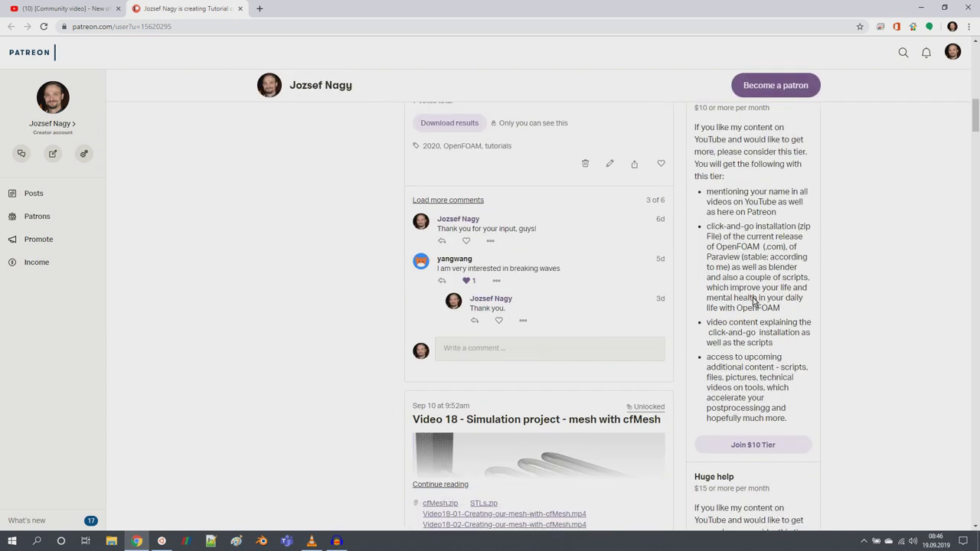
{"action": "scroll", "coordinate": [551, 387], "scroll_direction": "down", "scroll_amount": 2}
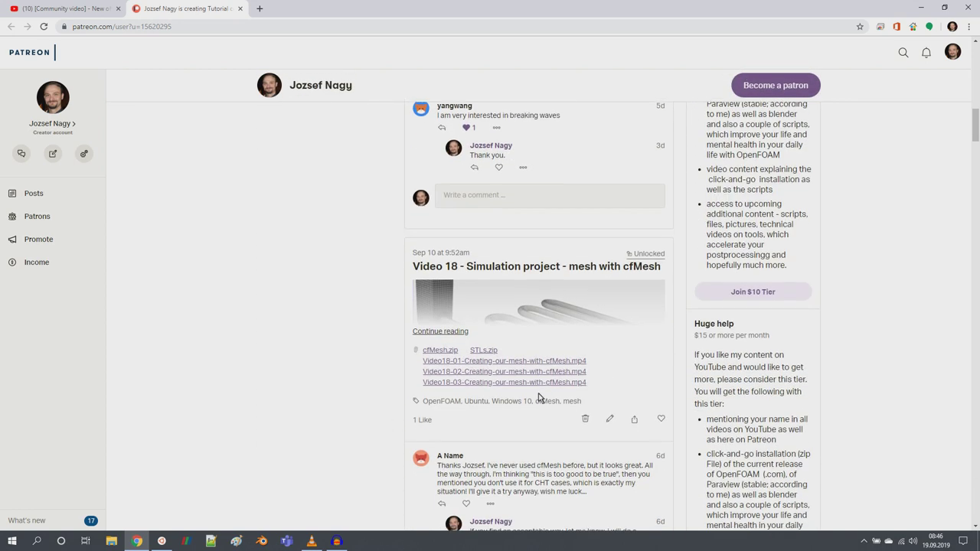
{"action": "left_click", "coordinate": [502, 311]}
Read through the expanded Video 18 post's full description
{"action": "scroll", "coordinate": [509, 358], "scroll_direction": "down", "scroll_amount": 4}
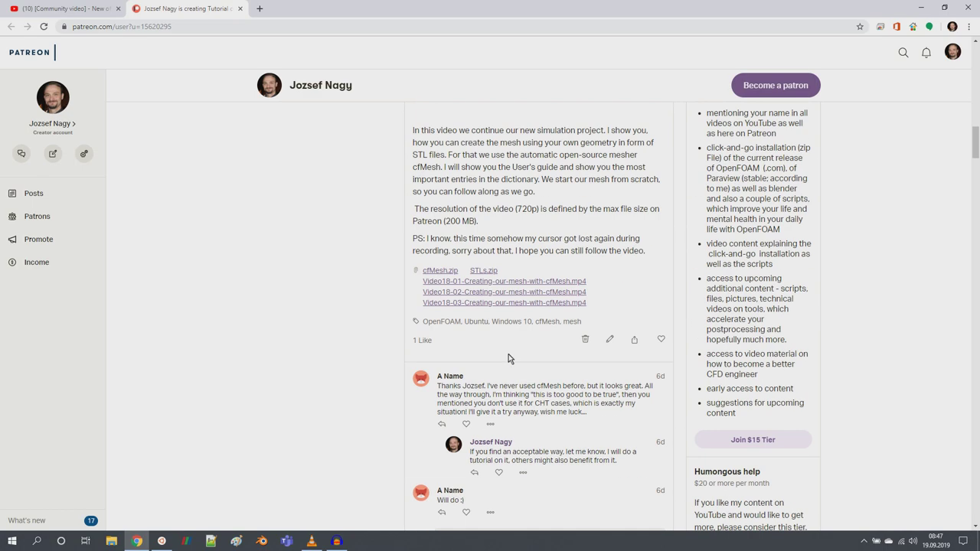
{"action": "scroll", "coordinate": [505, 376], "scroll_direction": "down", "scroll_amount": 7}
{"action": "scroll", "coordinate": [513, 345], "scroll_direction": "up", "scroll_amount": 2}
{"action": "scroll", "coordinate": [523, 310], "scroll_direction": "down", "scroll_amount": 3}
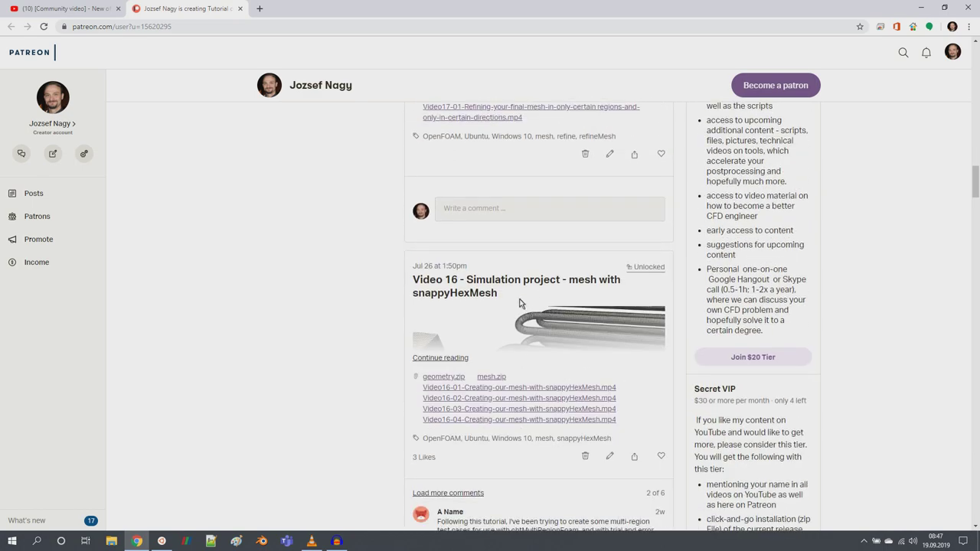
{"action": "scroll", "coordinate": [602, 346], "scroll_direction": "down", "scroll_amount": 10}
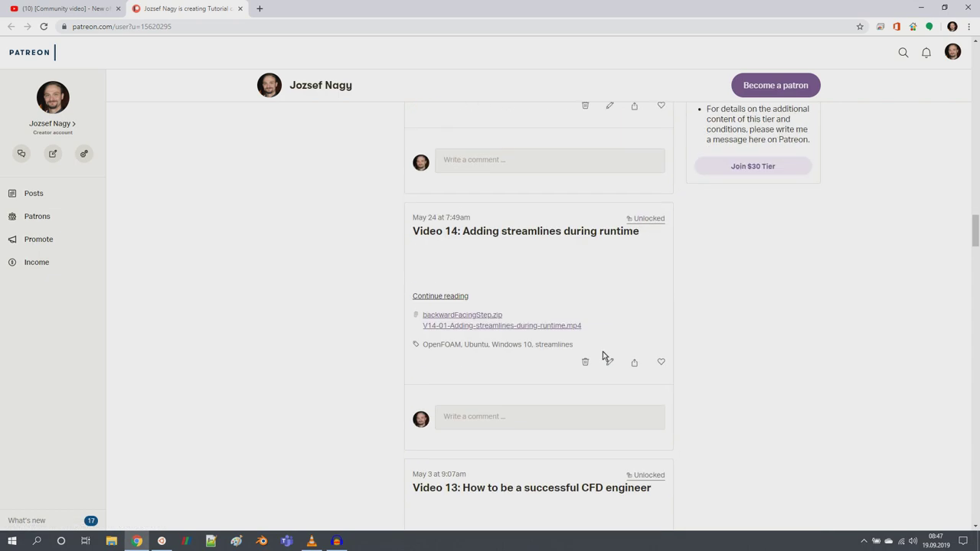
{"action": "scroll", "coordinate": [601, 354], "scroll_direction": "up", "scroll_amount": 15}
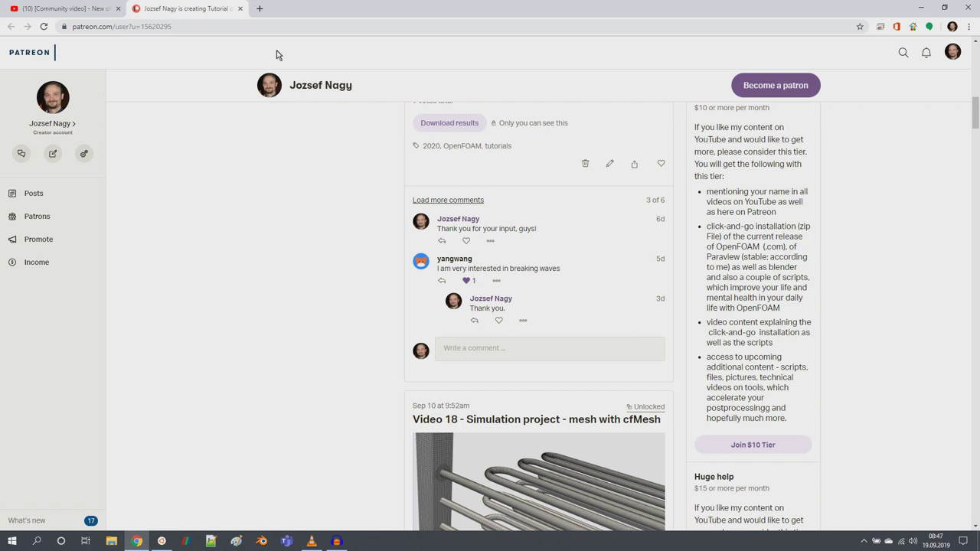
Return to the Rotating movement YouTube video and look over its description links
{"action": "left_click", "coordinate": [105, 6]}
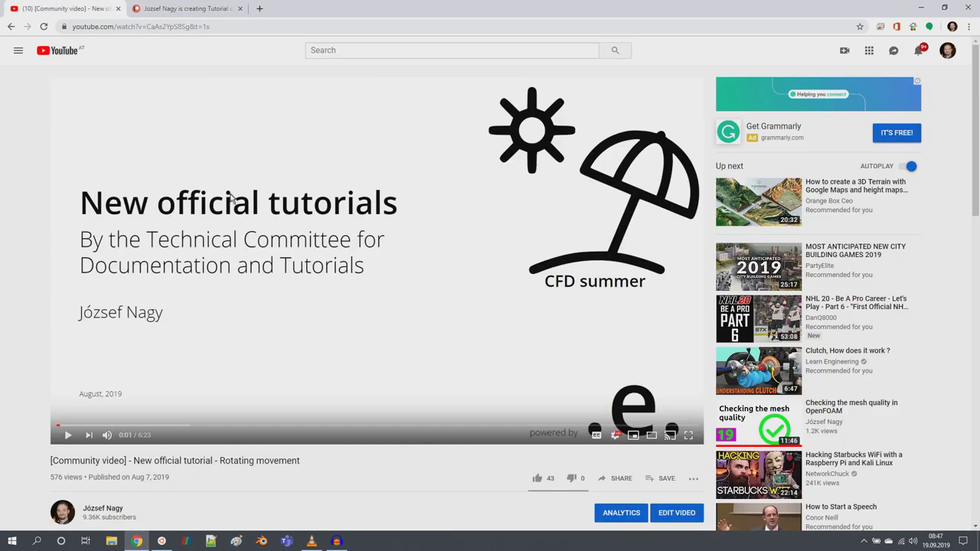
{"action": "scroll", "coordinate": [258, 223], "scroll_direction": "down", "scroll_amount": 5}
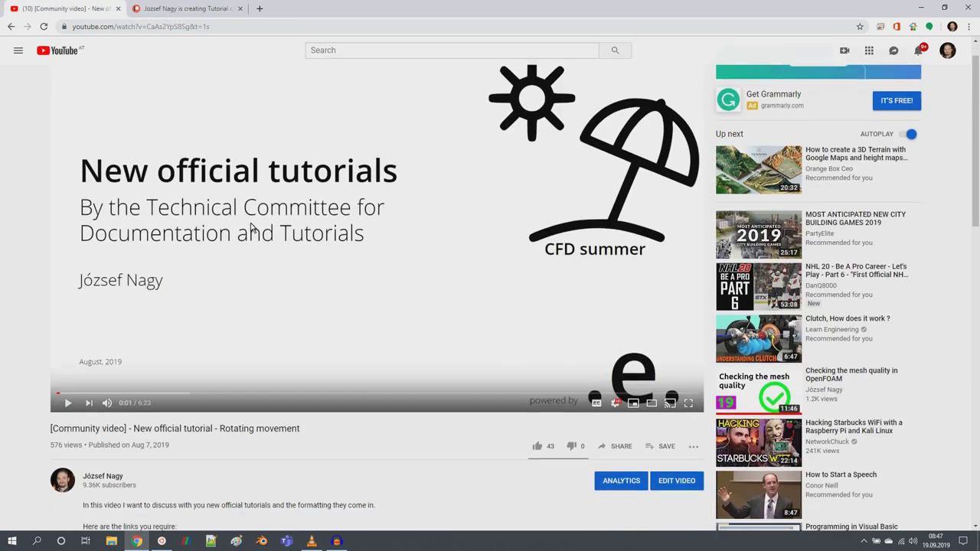
{"action": "scroll", "coordinate": [273, 263], "scroll_direction": "up", "scroll_amount": 5}
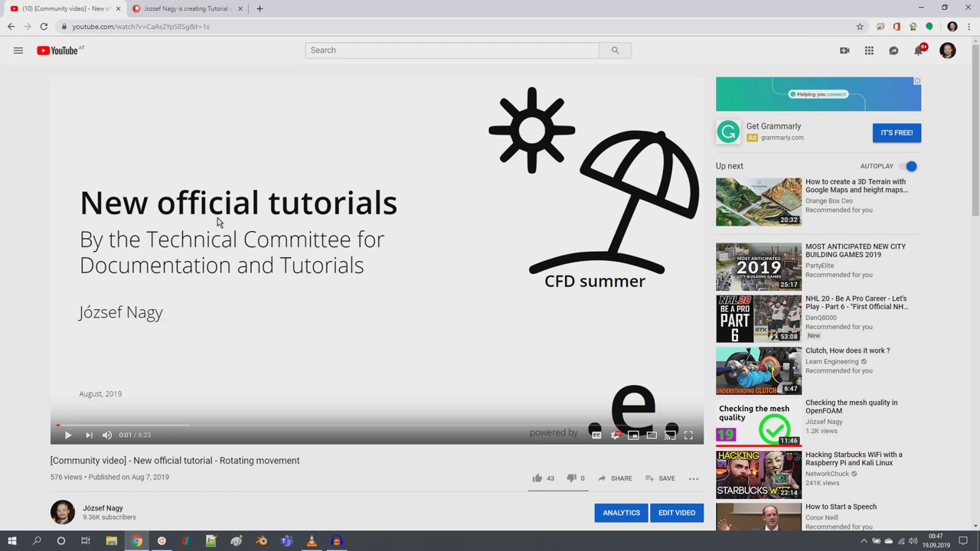
{"action": "scroll", "coordinate": [247, 267], "scroll_direction": "down", "scroll_amount": 4}
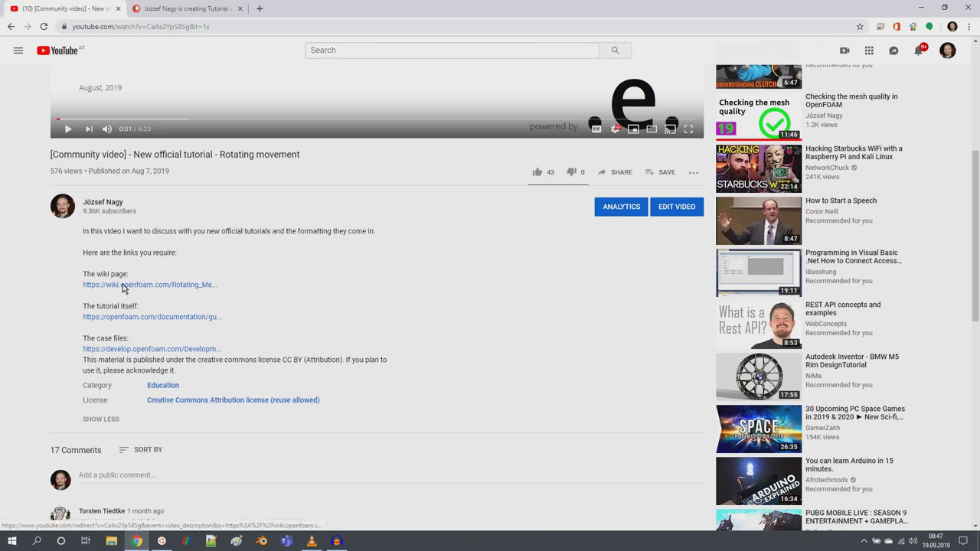
Open the wiki link from the video description in a new tab
{"action": "right_click", "coordinate": [148, 286]}
{"action": "left_click", "coordinate": [191, 297]}
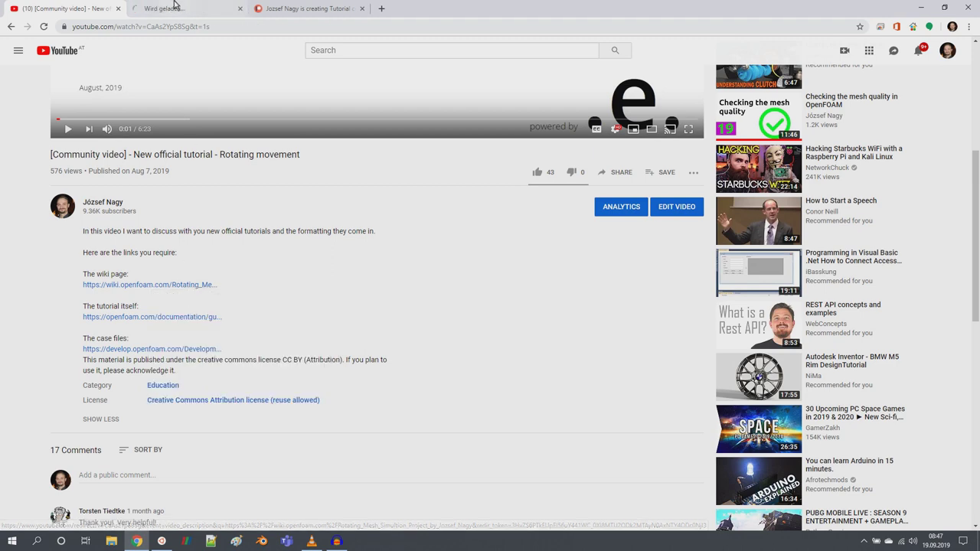
{"action": "left_click", "coordinate": [187, 8]}
{"action": "scroll", "coordinate": [222, 274], "scroll_direction": "down", "scroll_amount": 1}
{"action": "scroll", "coordinate": [222, 275], "scroll_direction": "down", "scroll_amount": 1}
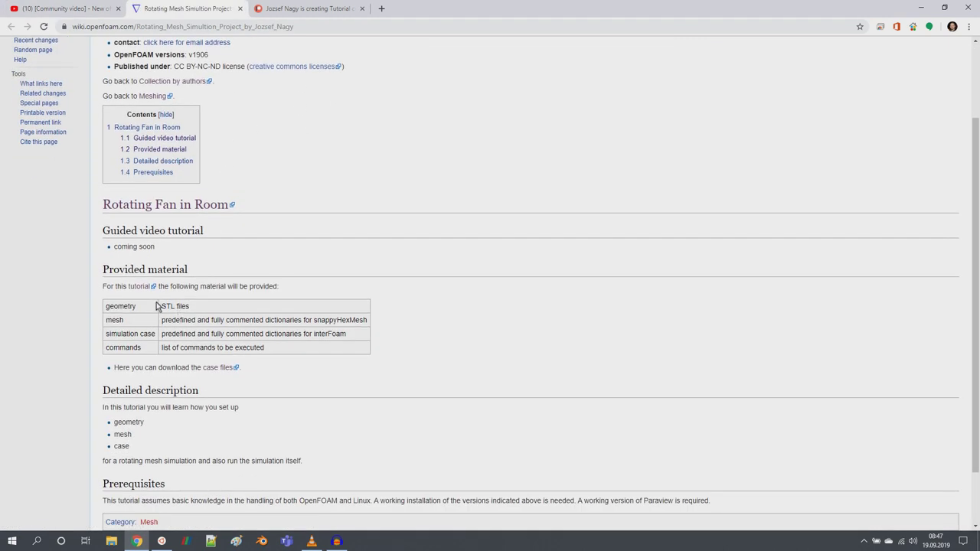
Follow the wiki's tutorial link, skim the page, then go back to the wiki
{"action": "left_click", "coordinate": [140, 285]}
{"action": "scroll", "coordinate": [347, 289], "scroll_direction": "down", "scroll_amount": 5}
{"action": "scroll", "coordinate": [346, 289], "scroll_direction": "up", "scroll_amount": 5}
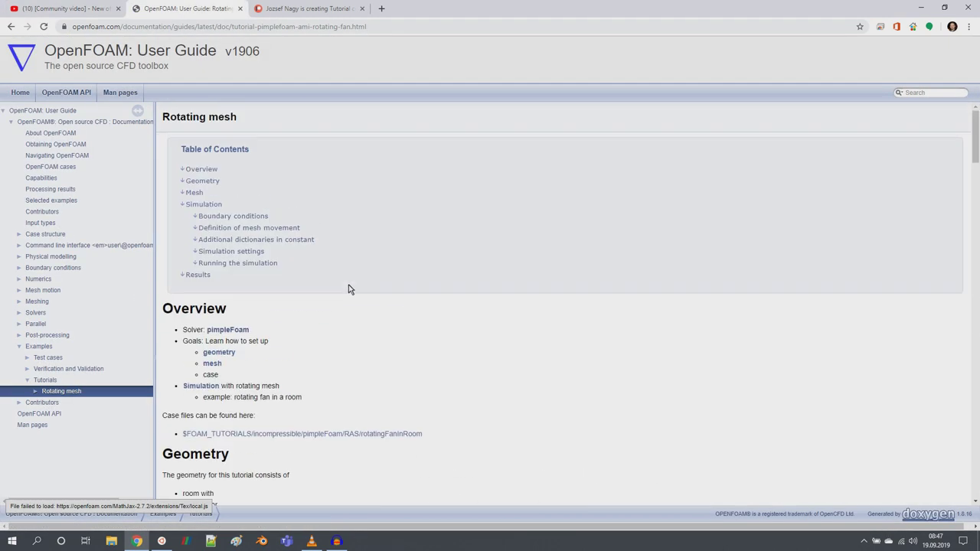
{"action": "scroll", "coordinate": [295, 269], "scroll_direction": "down", "scroll_amount": 5}
{"action": "left_click", "coordinate": [11, 28]}
{"action": "left_click", "coordinate": [9, 29]}
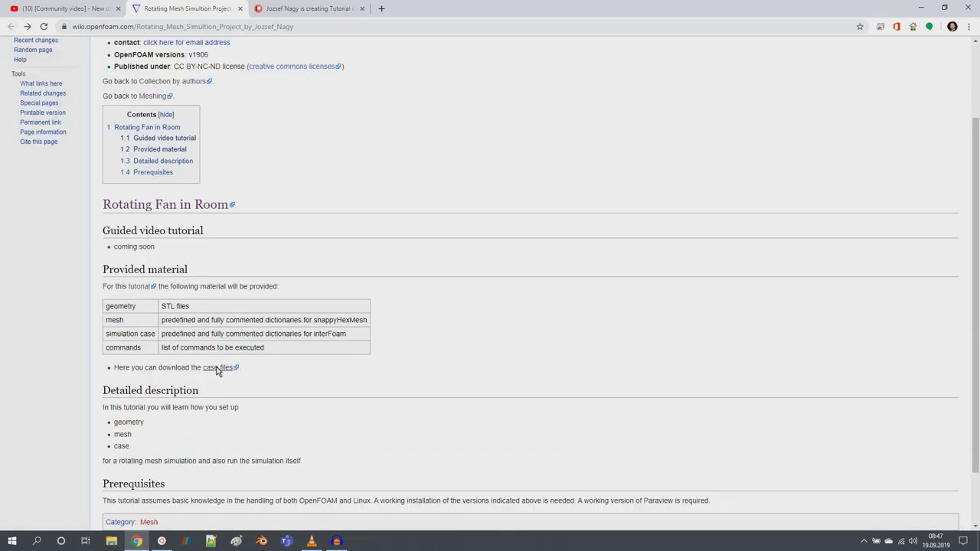
Visit the rotatingFanInRoom case files repository, close it, and bring up the tutorial link's options
{"action": "left_click", "coordinate": [218, 369]}
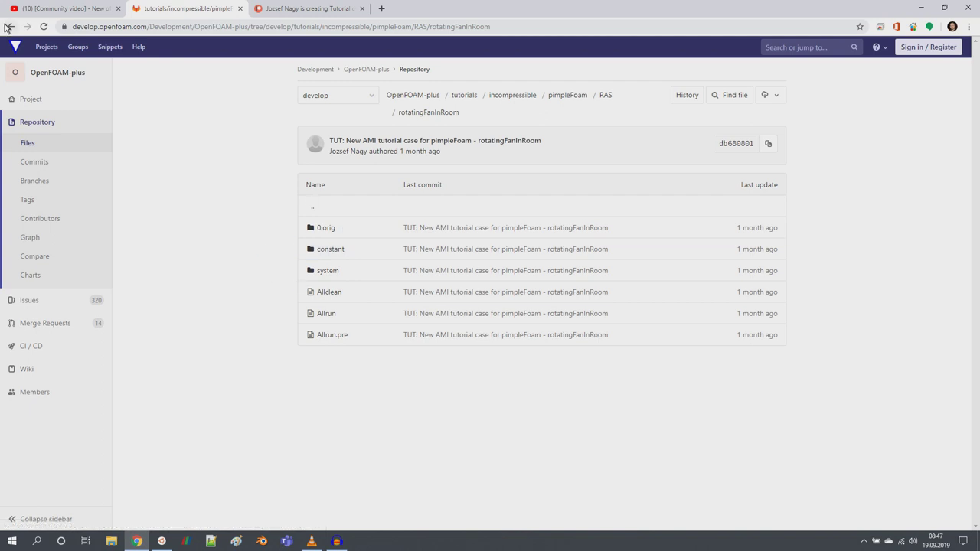
{"action": "left_click", "coordinate": [239, 8]}
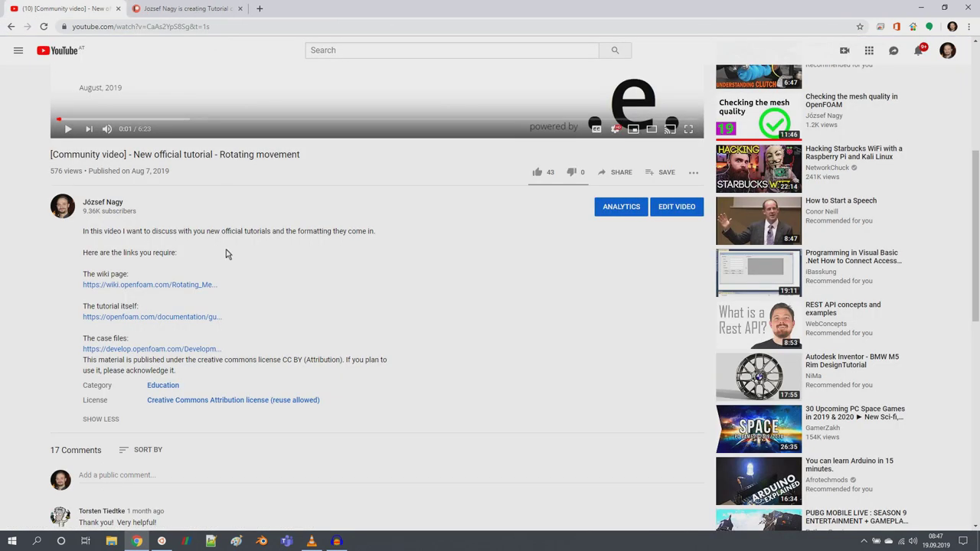
{"action": "right_click", "coordinate": [136, 316]}
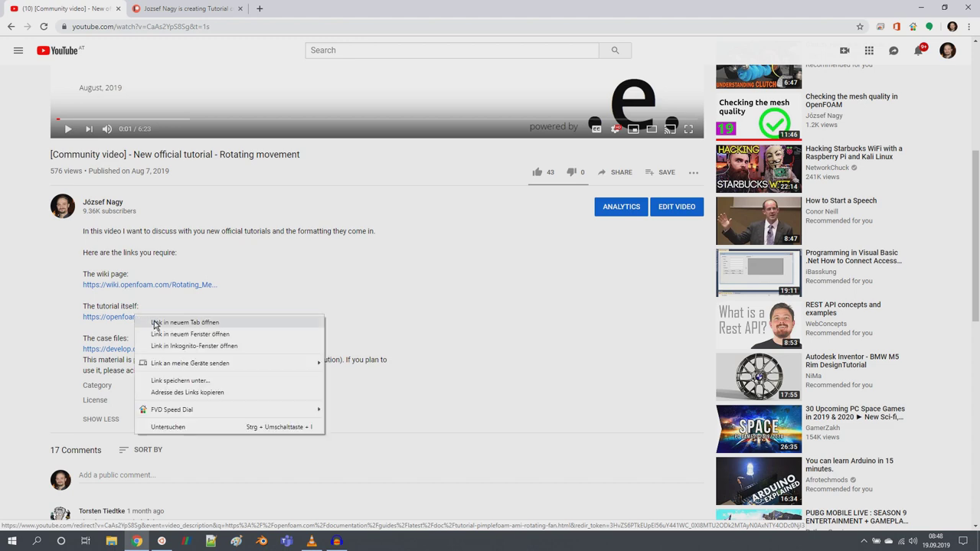
Open the OpenFOAM User Guide Rotating mesh tutorial in a new tab
{"action": "left_click", "coordinate": [155, 326]}
{"action": "left_click", "coordinate": [211, 8]}
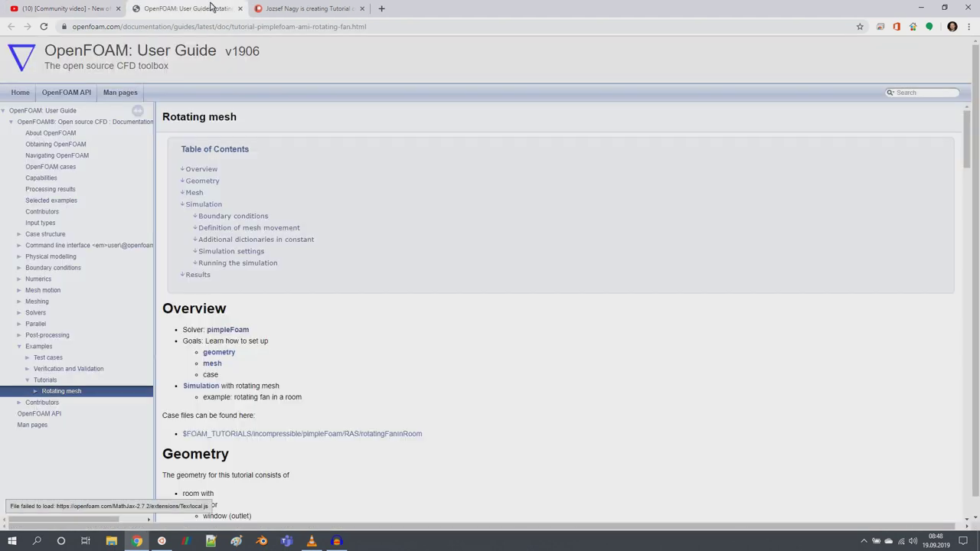
{"action": "left_click", "coordinate": [82, 4]}
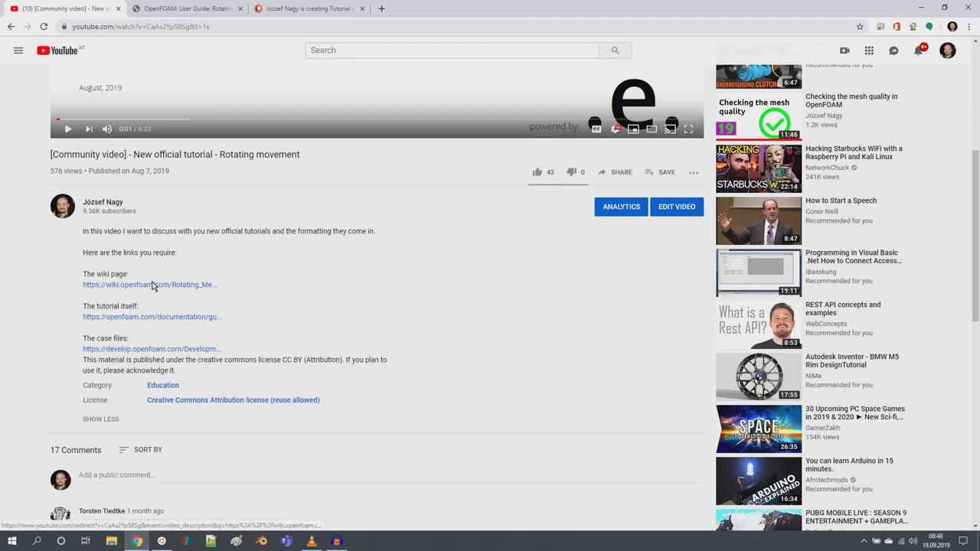
{"action": "left_click", "coordinate": [188, 8]}
Scroll down to the Mesh figure, then back up to the Overview and Table of Contents
{"action": "scroll", "coordinate": [364, 288], "scroll_direction": "down", "scroll_amount": 5}
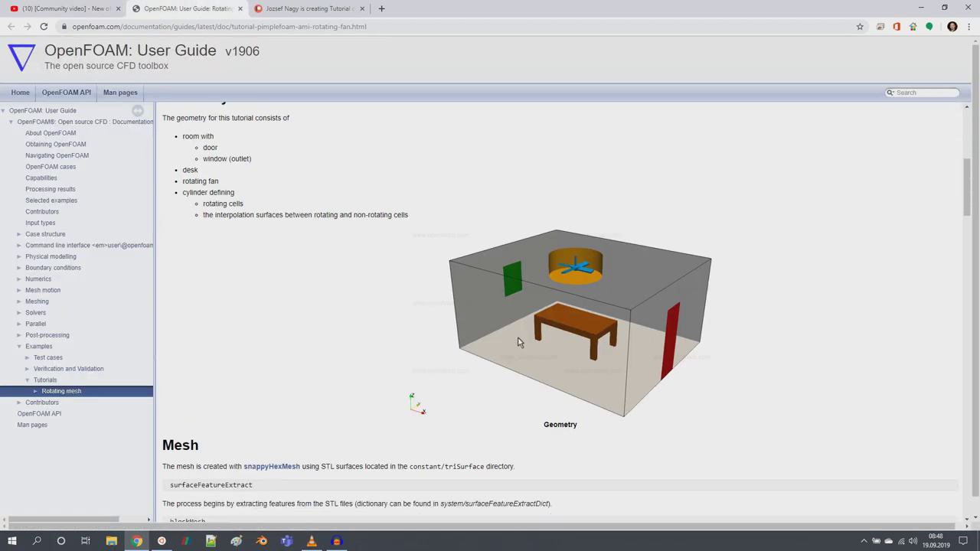
{"action": "scroll", "coordinate": [518, 342], "scroll_direction": "down", "scroll_amount": 20}
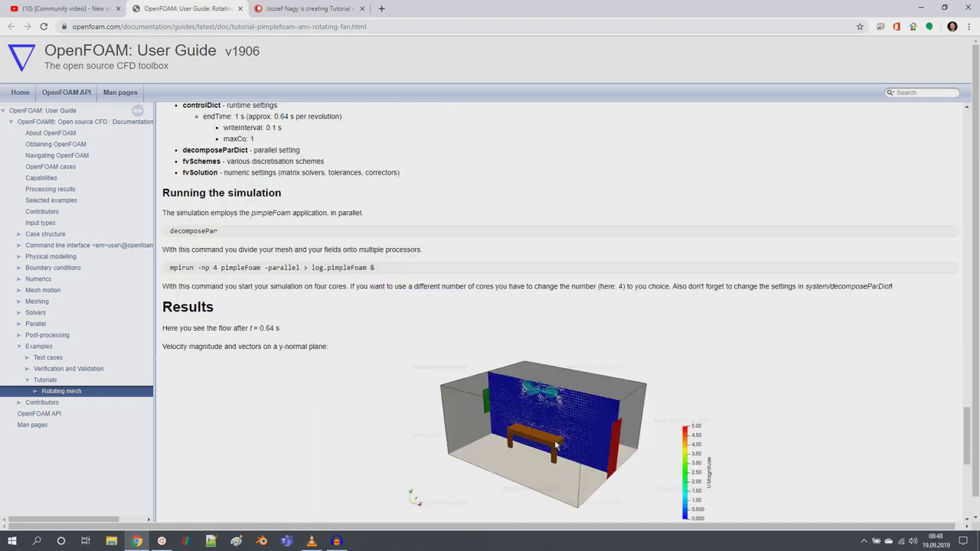
{"action": "scroll", "coordinate": [556, 444], "scroll_direction": "down", "scroll_amount": 5}
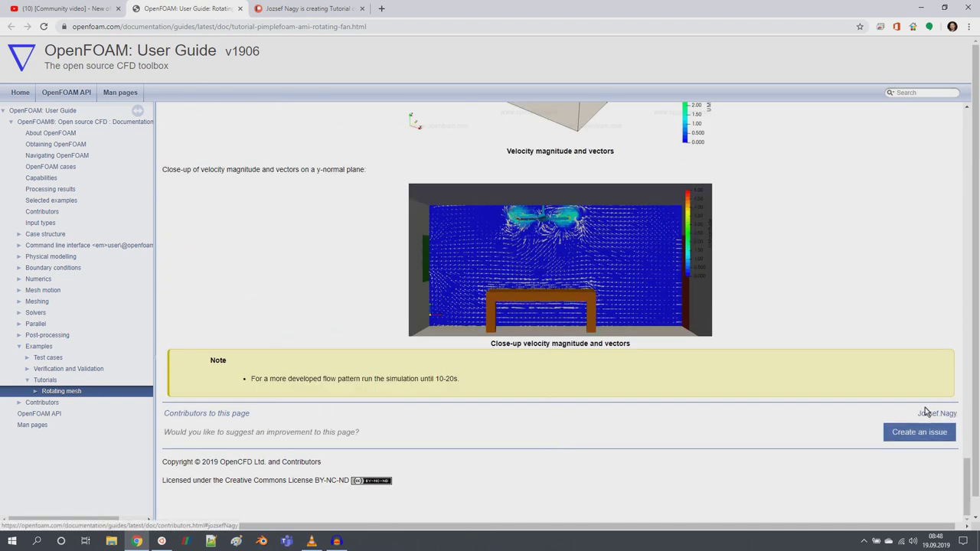
{"action": "scroll", "coordinate": [534, 385], "scroll_direction": "up", "scroll_amount": 4}
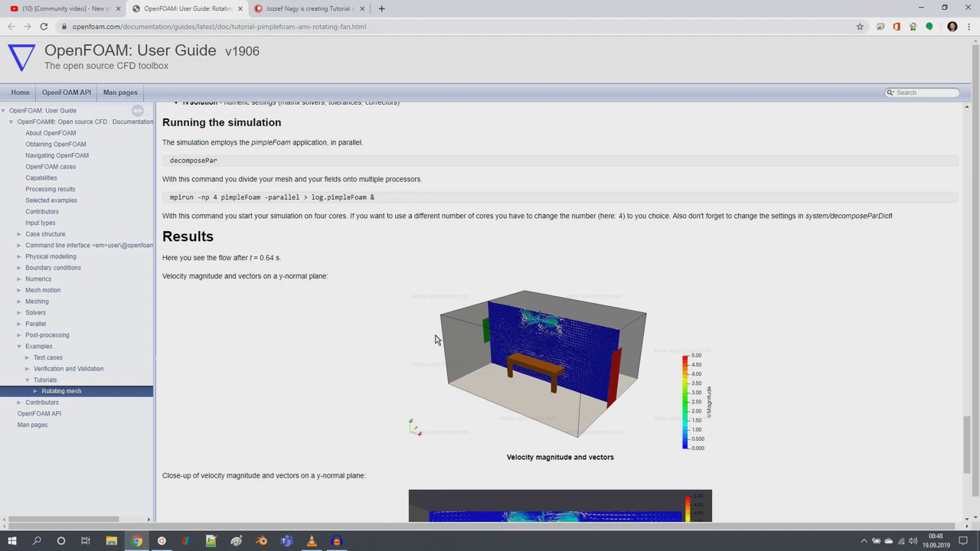
{"action": "scroll", "coordinate": [490, 343], "scroll_direction": "up", "scroll_amount": 15}
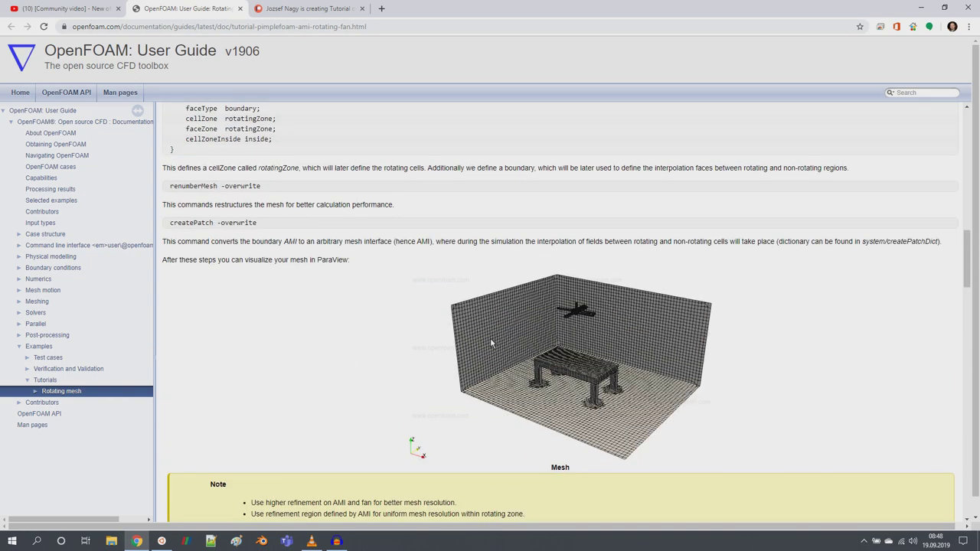
{"action": "scroll", "coordinate": [491, 342], "scroll_direction": "up", "scroll_amount": 2}
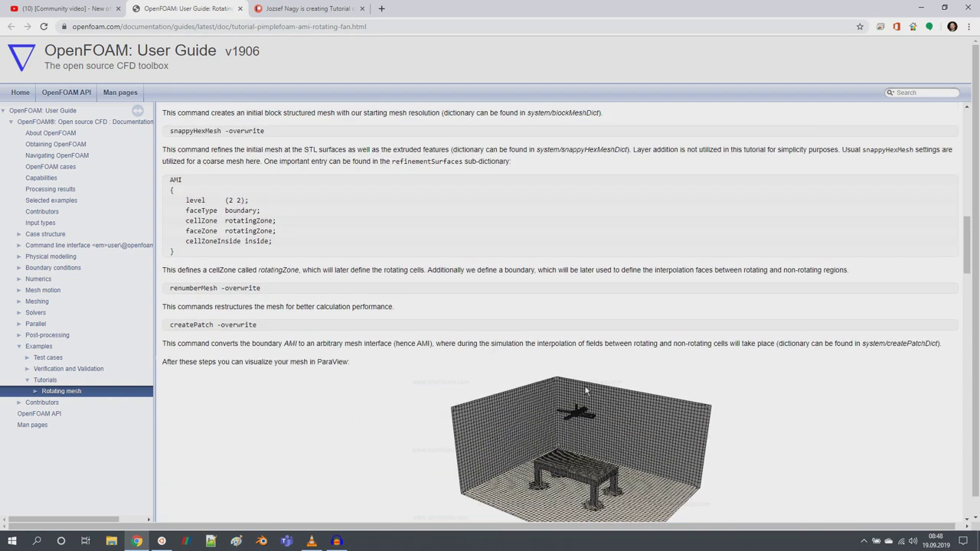
{"action": "scroll", "coordinate": [490, 373], "scroll_direction": "up", "scroll_amount": 10}
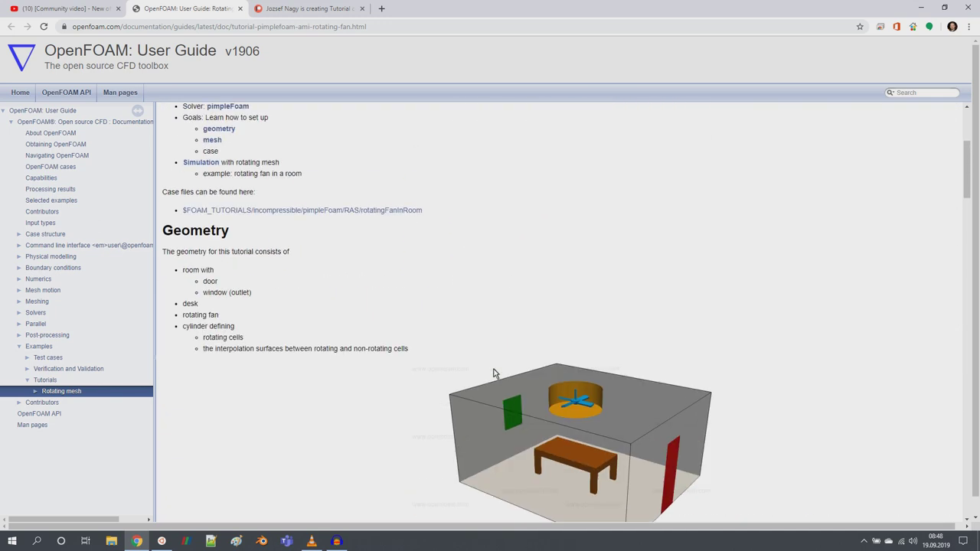
{"action": "scroll", "coordinate": [422, 330], "scroll_direction": "up", "scroll_amount": 4}
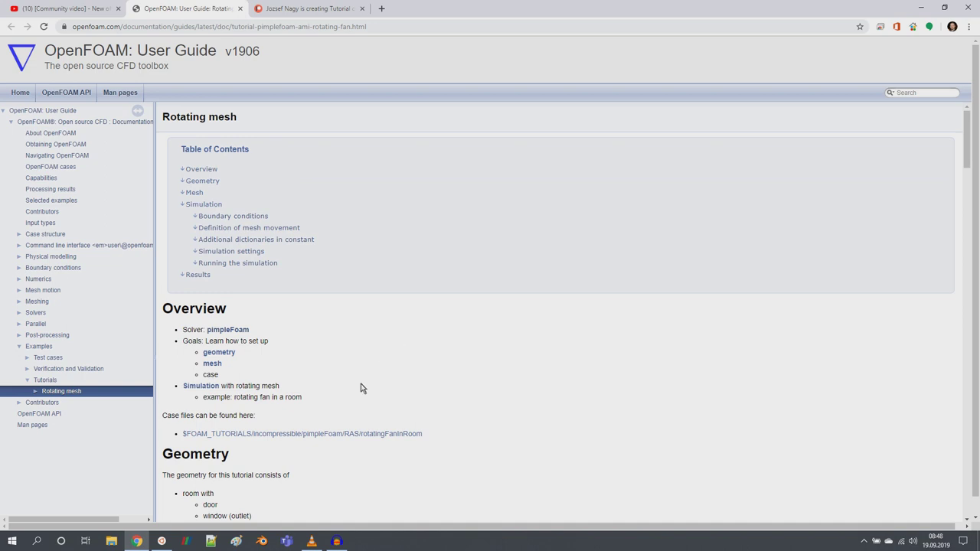
Open the rotatingFanInRoom GitLab repository in a new tab and download its source as a zip
{"action": "right_click", "coordinate": [324, 432]}
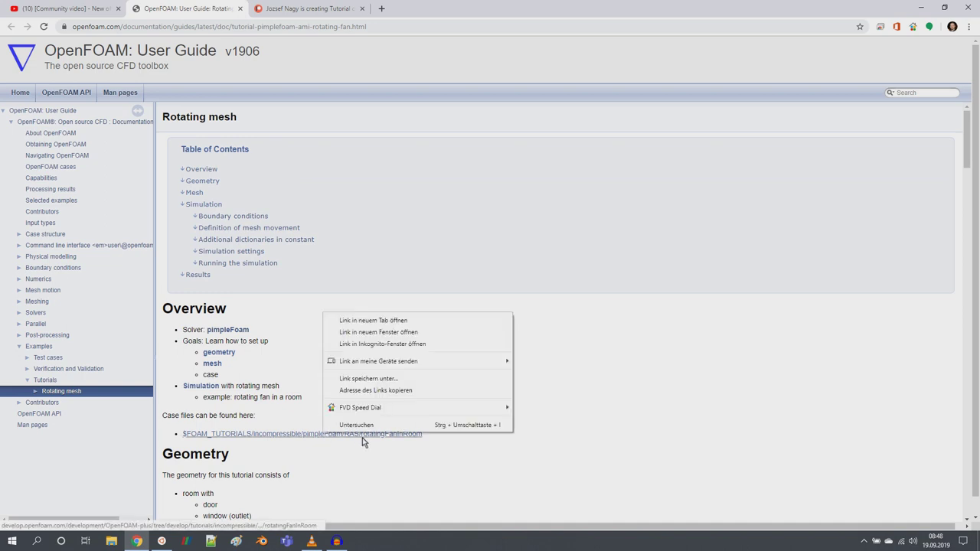
{"action": "left_click", "coordinate": [394, 323]}
{"action": "left_click", "coordinate": [316, 7]}
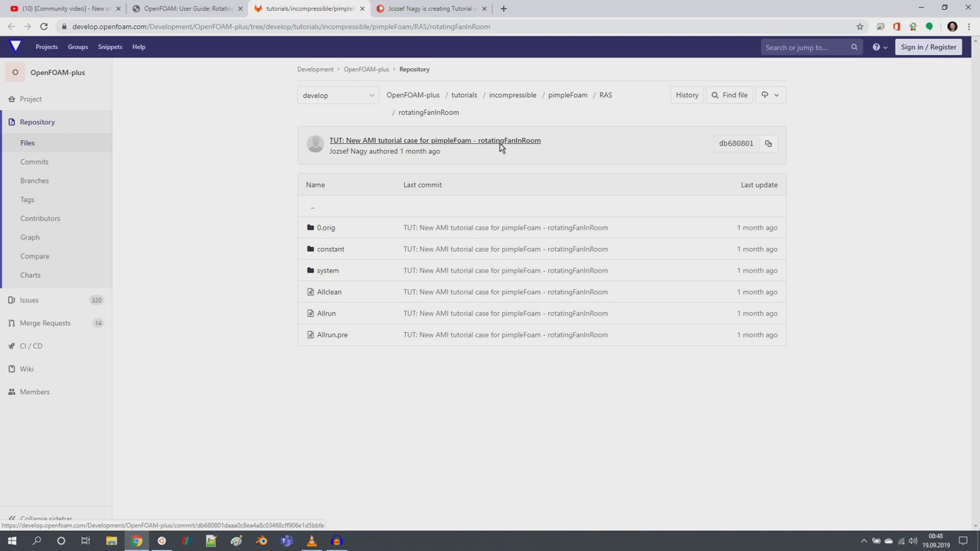
{"action": "left_click", "coordinate": [773, 95]}
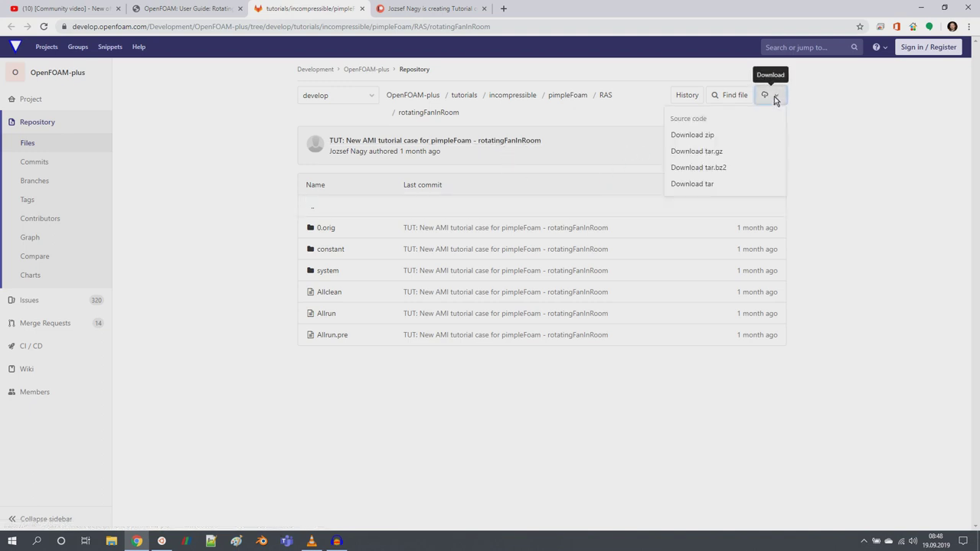
{"action": "left_click", "coordinate": [700, 140]}
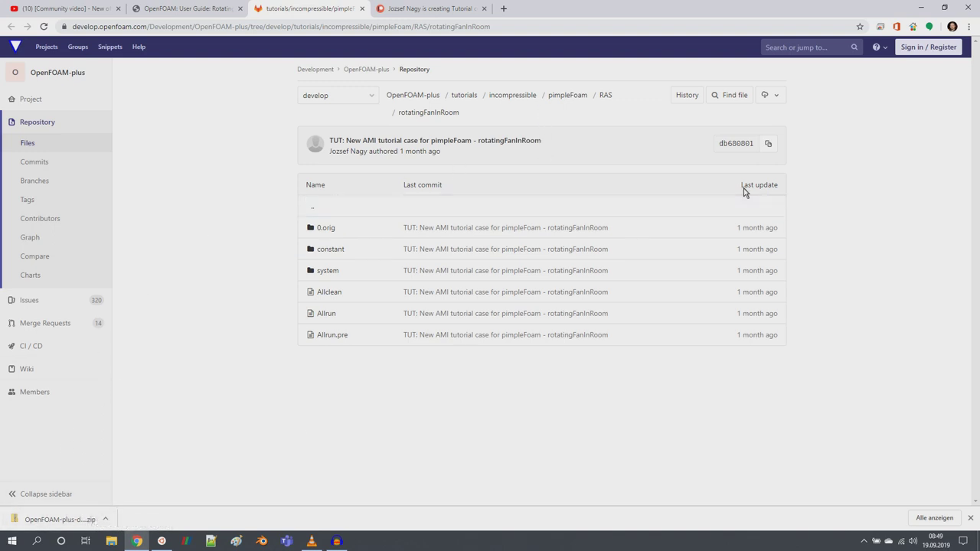
{"action": "left_click", "coordinate": [163, 541]}
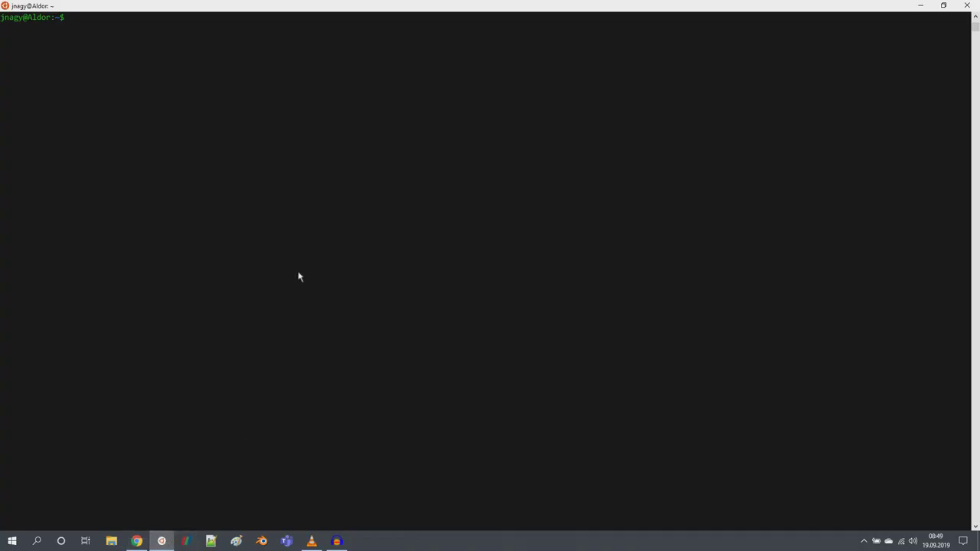
Change into myDocuments/Patreon in the terminal and list its contents
{"action": "type", "text": "cd myDocuments"}
{"action": "key", "text": "Return"}
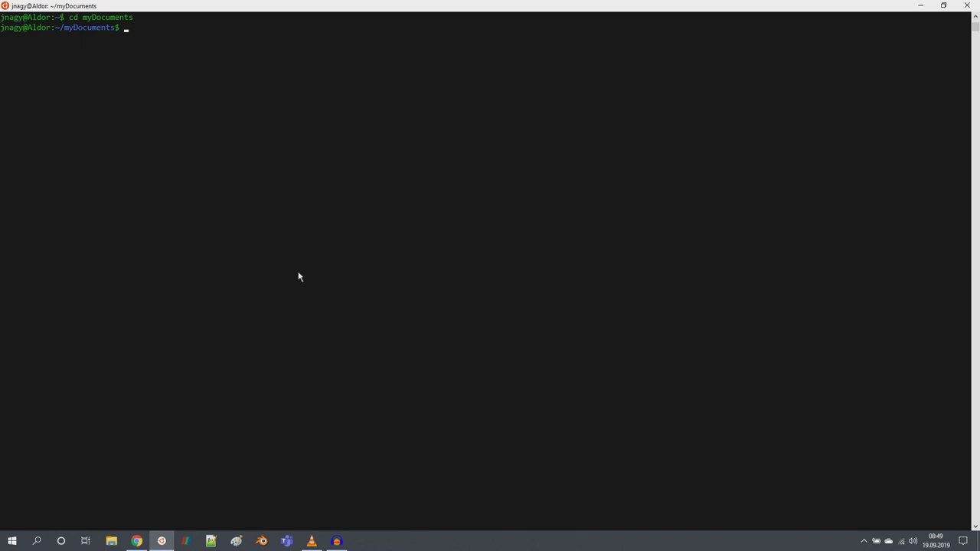
{"action": "type", "text": "cd Pa"}
{"action": "key", "text": "Tab"}
{"action": "key", "text": "Return"}
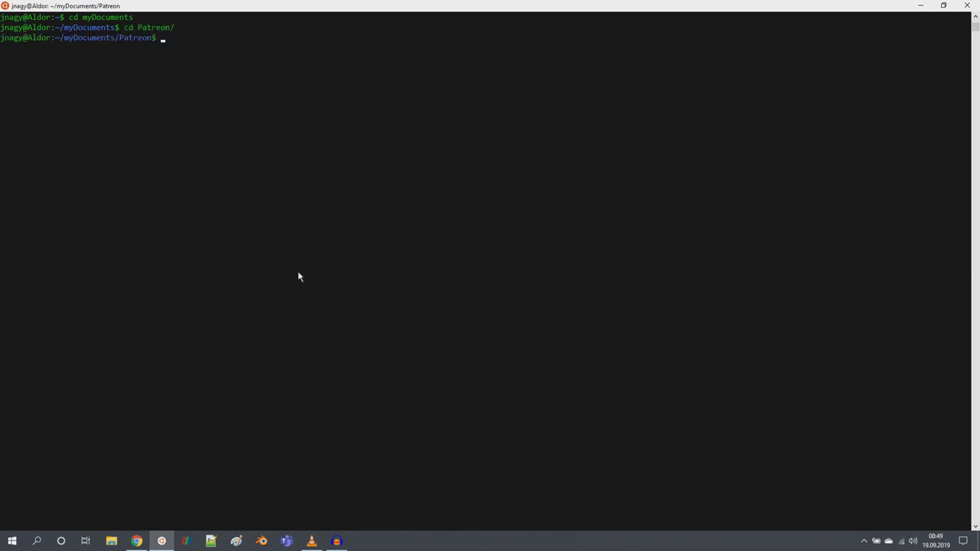
{"action": "type", "text": "cd r"}
{"action": "key", "text": "ctrl+c"}
{"action": "type", "text": "ls"}
{"action": "key", "text": "Return"}
Enter the rotatingFan folder and list it, showing only the video directory
{"action": "type", "text": "cd"}
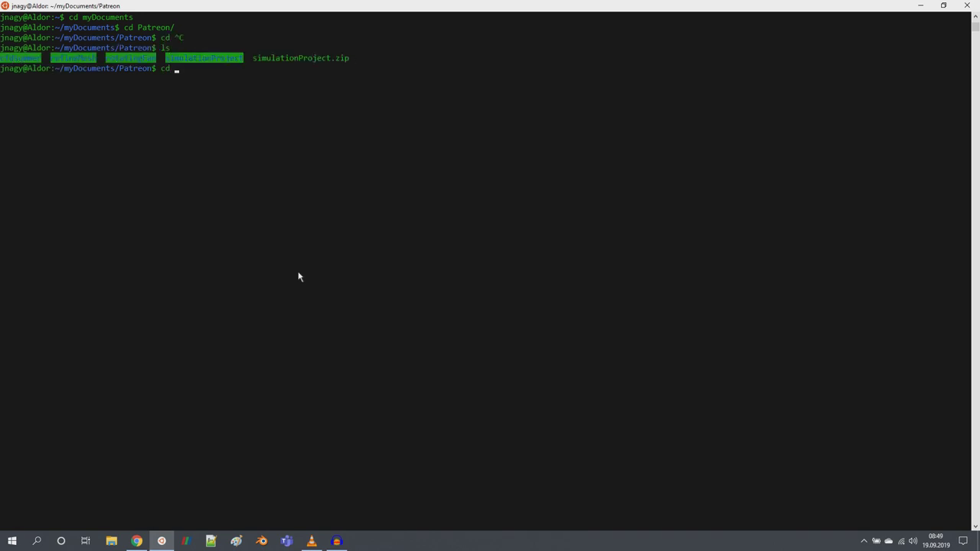
{"action": "type", "text": " r"}
{"action": "key", "text": "Tab"}
{"action": "key", "text": "Return"}
{"action": "type", "text": "ls"}
{"action": "key", "text": "Return"}
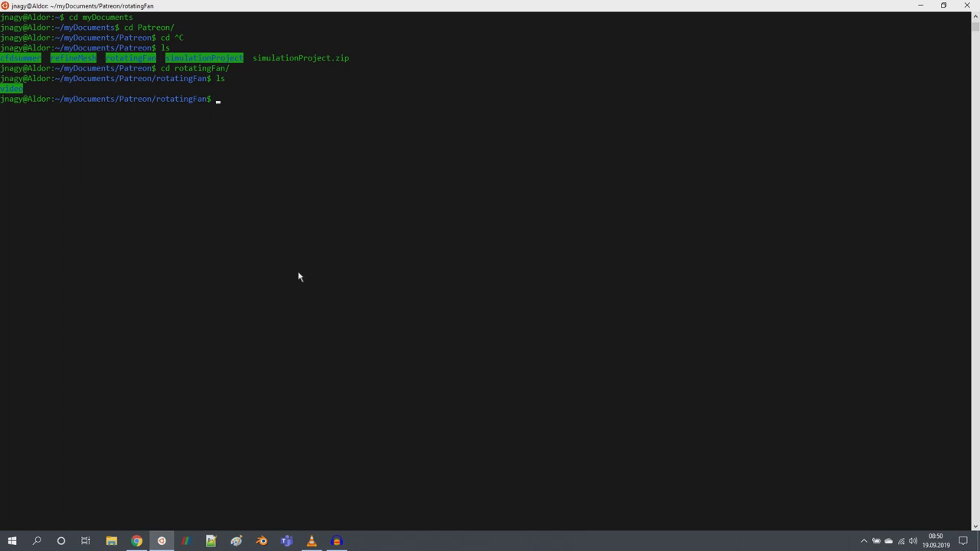
{"action": "type", "text": "cp"}
{"action": "key", "text": "alt+Tab"}
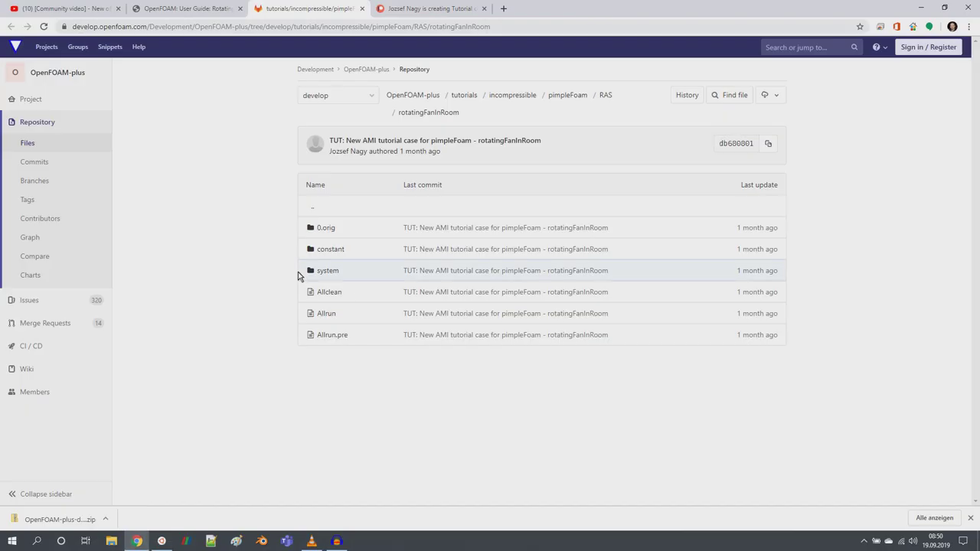
{"action": "key", "text": "alt+Tab"}
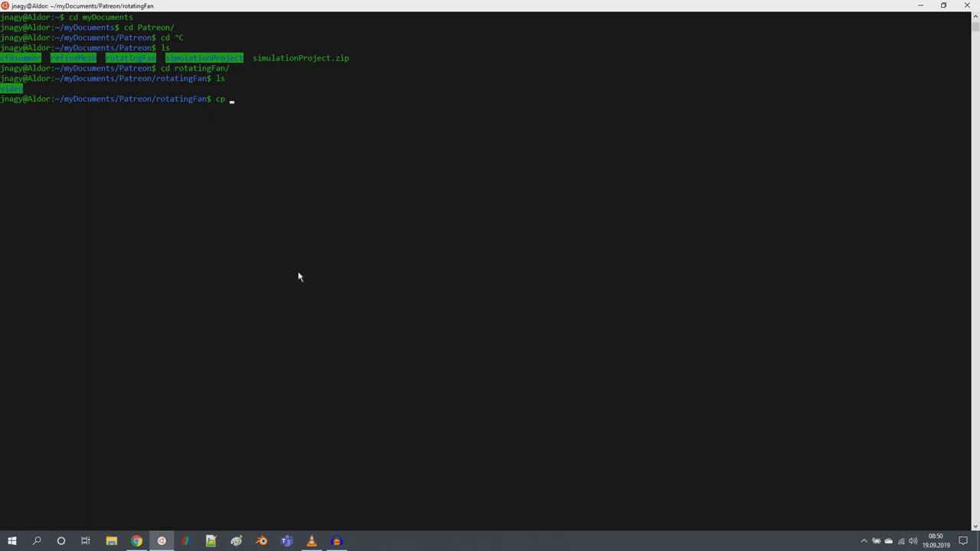
Copy OpenFOAM-plus-develop.zip from the Windows Downloads folder into the current rotatingFan folder
{"action": "type", "text": "/"}
{"action": "type", "text": "mnt/"}
{"action": "type", "text": "c/"}
{"action": "type", "text": "Users/"}
{"action": "type", "text": "N"}
{"action": "key", "text": "Tab"}
{"action": "type", "text": "Do"}
{"action": "key", "text": "Tab"}
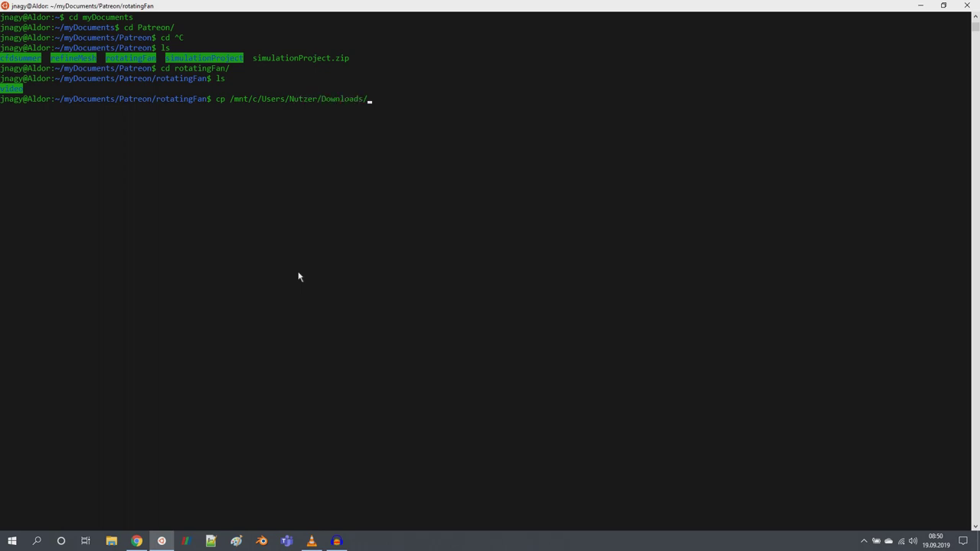
{"action": "key", "text": "alt+Tab"}
{"action": "key", "text": "alt+Tab"}
{"action": "type", "text": "Op"}
{"action": "key", "text": "Tab"}
{"action": "type", "text": "-"}
{"action": "key", "text": "Tab"}
{"action": "type", "text": "."}
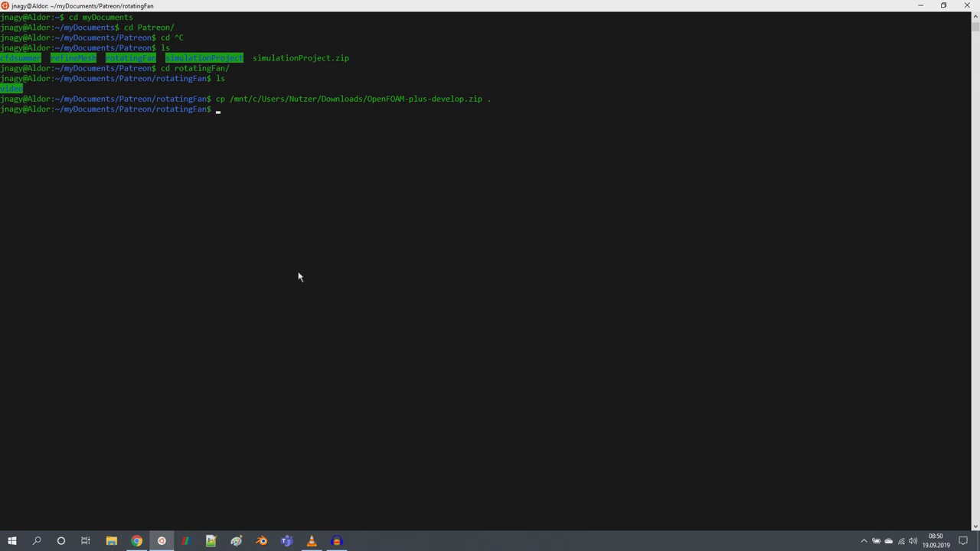
Open the rotatingFan folder in Windows File Explorer with explorer.exe
{"action": "type", "text": "exit"}
{"action": "key", "text": "BackSpace"}
{"action": "key", "text": "BackSpace"}
{"action": "type", "text": "plorer.exe ."}
{"action": "key", "text": "Return"}
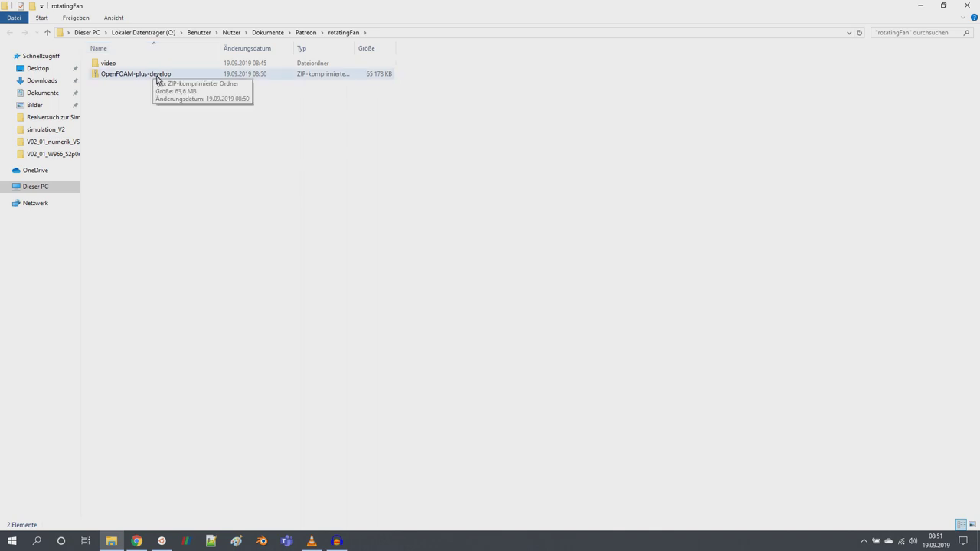
Check the 63.6 MB OpenFOAM-plus-develop zip in File Explorer, then return to the terminal
{"action": "left_click", "coordinate": [164, 76]}
{"action": "right_click", "coordinate": [162, 73]}
{"action": "left_click", "coordinate": [136, 162]}
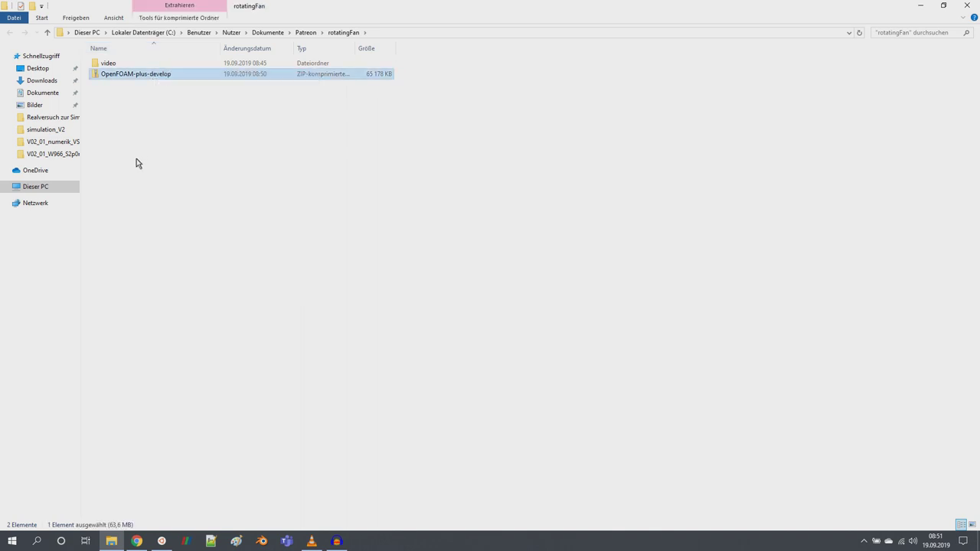
{"action": "key", "text": "alt+Tab"}
{"action": "type", "text": "7z"}
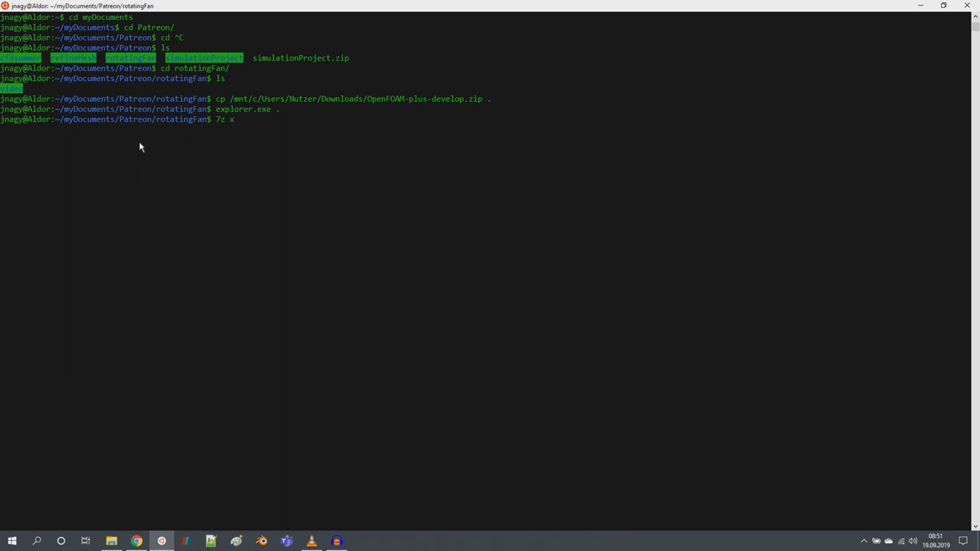
Extract OpenFOAM-plus-develop.zip with 7z x, answering A to overwrite all existing files
{"action": "type", "text": "op"}
{"action": "key", "text": "Tab"}
{"action": "key", "text": "Return"}
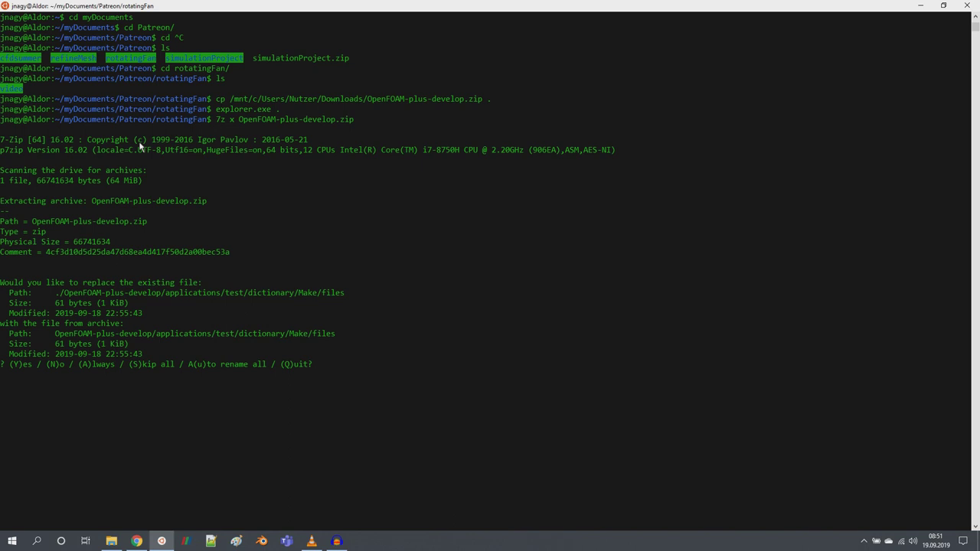
{"action": "type", "text": "A"}
{"action": "key", "text": "Return"}
Read through the Geometry section of the OpenFOAM User Guide rotating mesh tutorial
{"action": "left_click", "coordinate": [136, 542]}
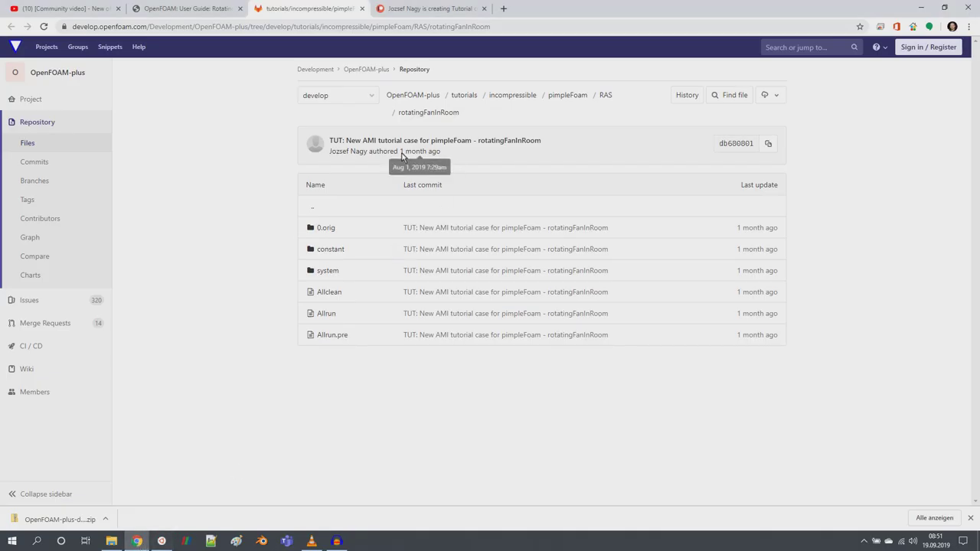
{"action": "left_click", "coordinate": [164, 9]}
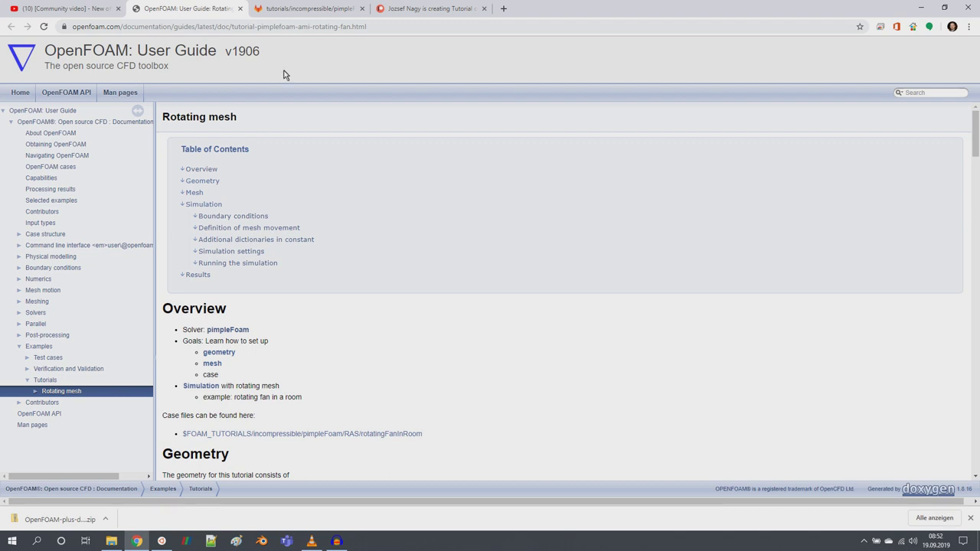
{"action": "scroll", "coordinate": [326, 191], "scroll_direction": "down", "scroll_amount": 2}
{"action": "scroll", "coordinate": [233, 276], "scroll_direction": "up", "scroll_amount": 1}
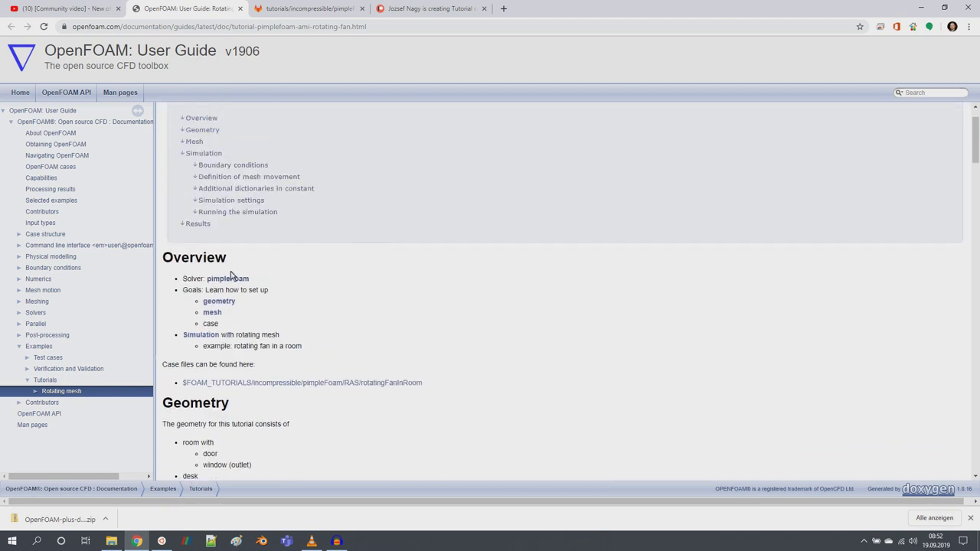
{"action": "scroll", "coordinate": [324, 293], "scroll_direction": "down", "scroll_amount": 3}
{"action": "scroll", "coordinate": [332, 276], "scroll_direction": "up", "scroll_amount": 2}
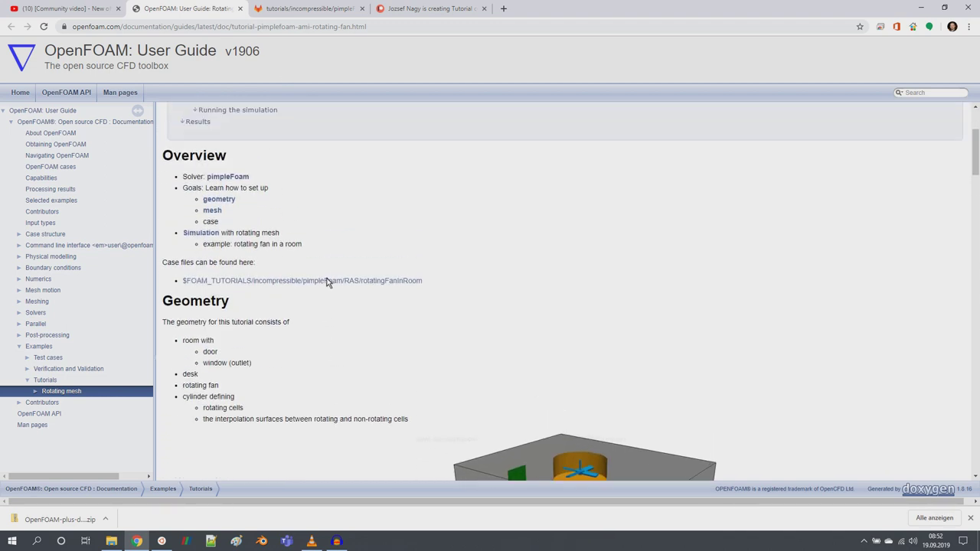
{"action": "scroll", "coordinate": [356, 276], "scroll_direction": "down", "scroll_amount": 2}
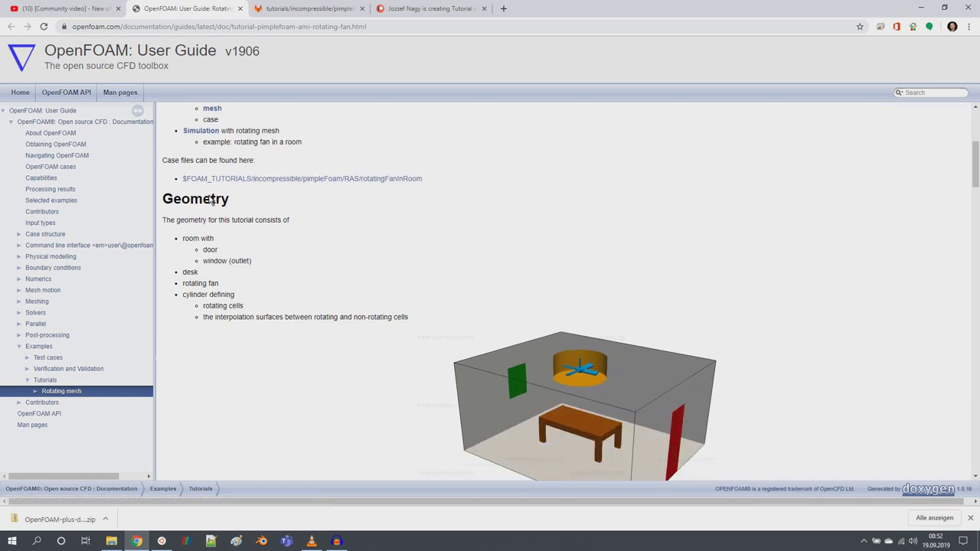
{"action": "scroll", "coordinate": [620, 353], "scroll_direction": "down", "scroll_amount": 1}
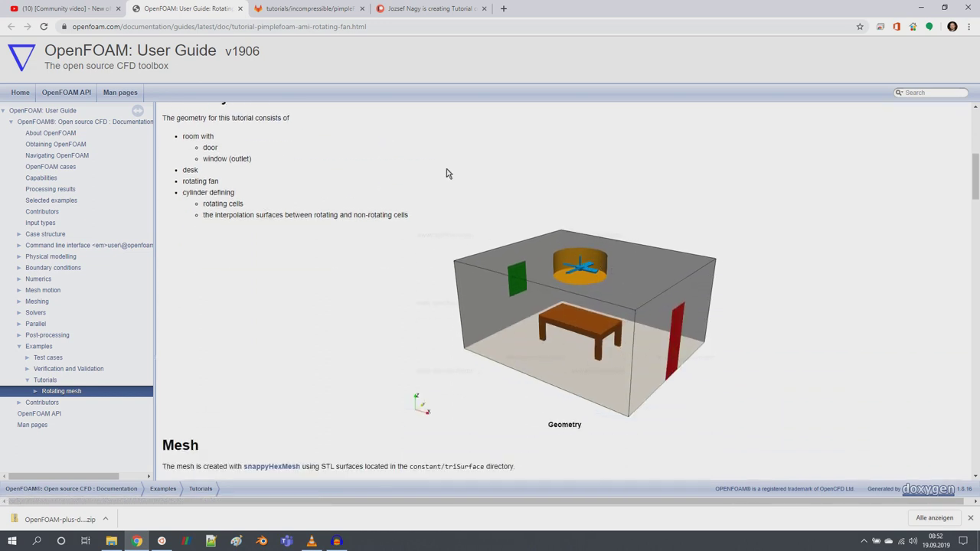
Open constant/triSurface in the rotatingFanInRoom repository to list its STL geometry files
{"action": "left_click", "coordinate": [391, 8]}
{"action": "left_click", "coordinate": [329, 7]}
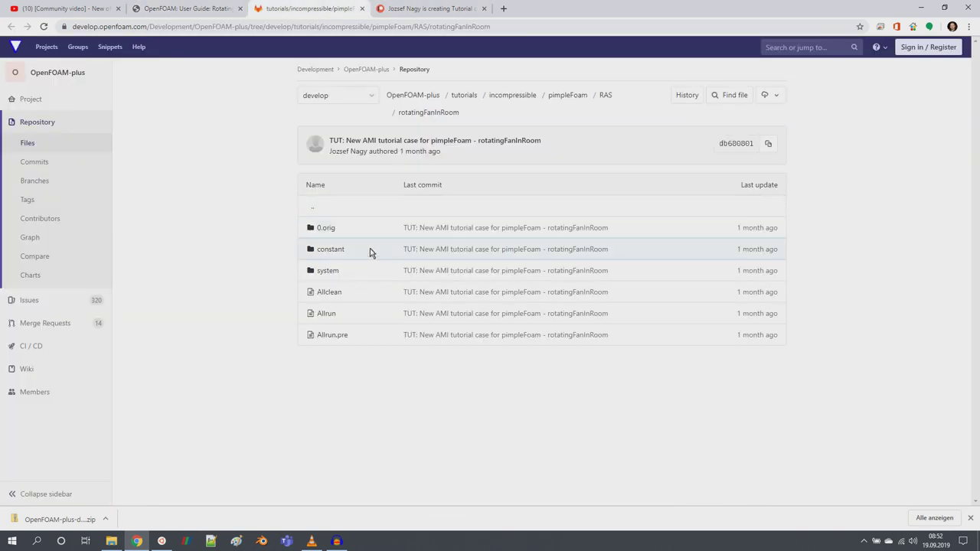
{"action": "left_click", "coordinate": [329, 249]}
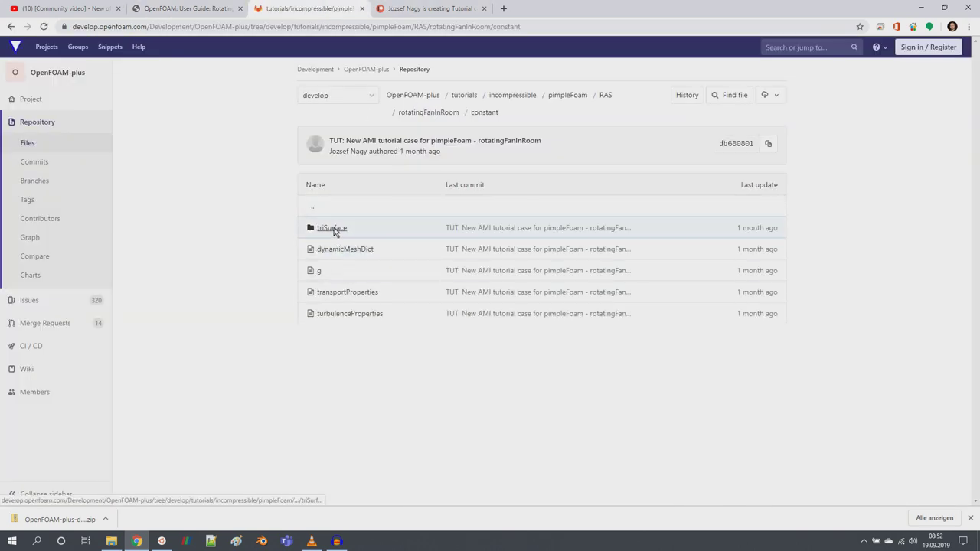
{"action": "left_click", "coordinate": [334, 227]}
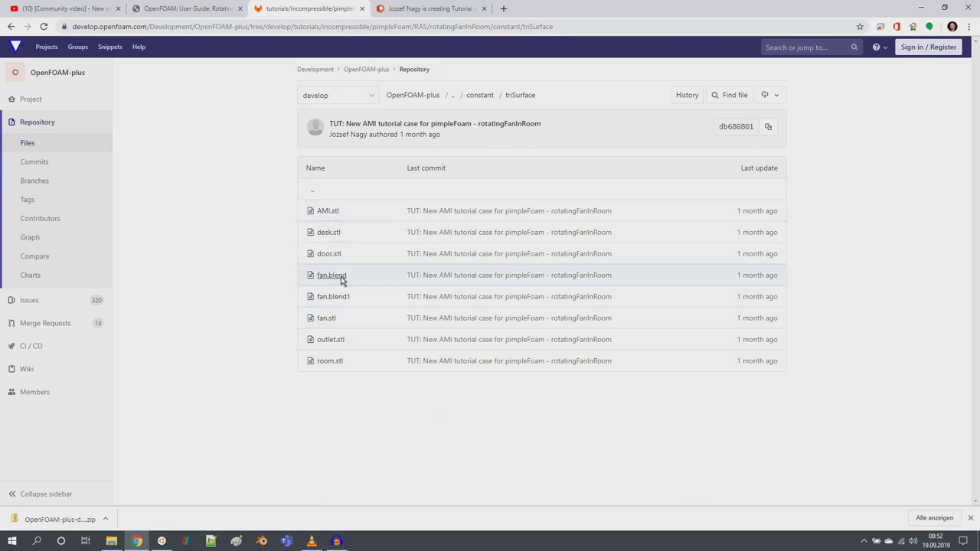
{"action": "left_click", "coordinate": [203, 8]}
Scroll through the Rotating mesh (rotating fan) tutorial page in the OpenFOAM User Guide
{"action": "scroll", "coordinate": [383, 334], "scroll_direction": "down", "scroll_amount": 2}
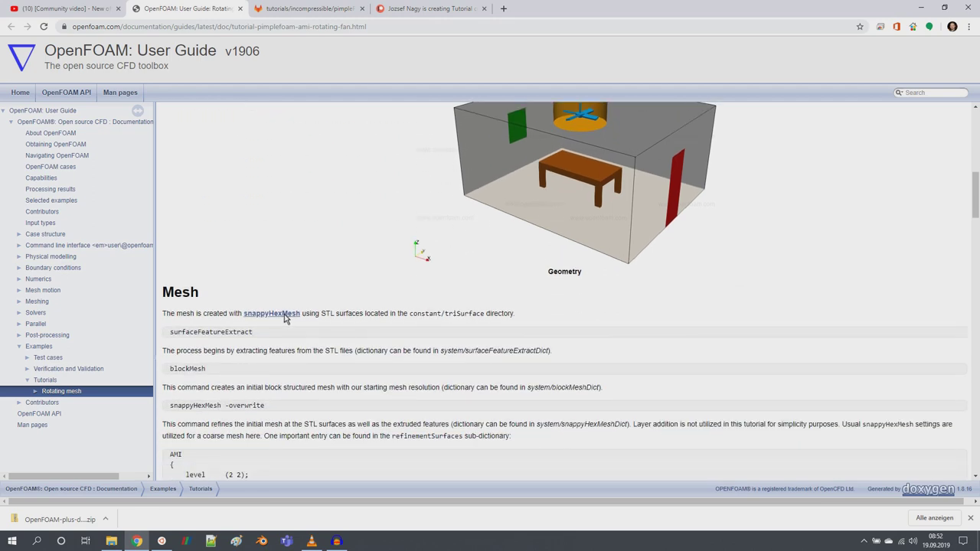
{"action": "scroll", "coordinate": [290, 277], "scroll_direction": "down", "scroll_amount": 1}
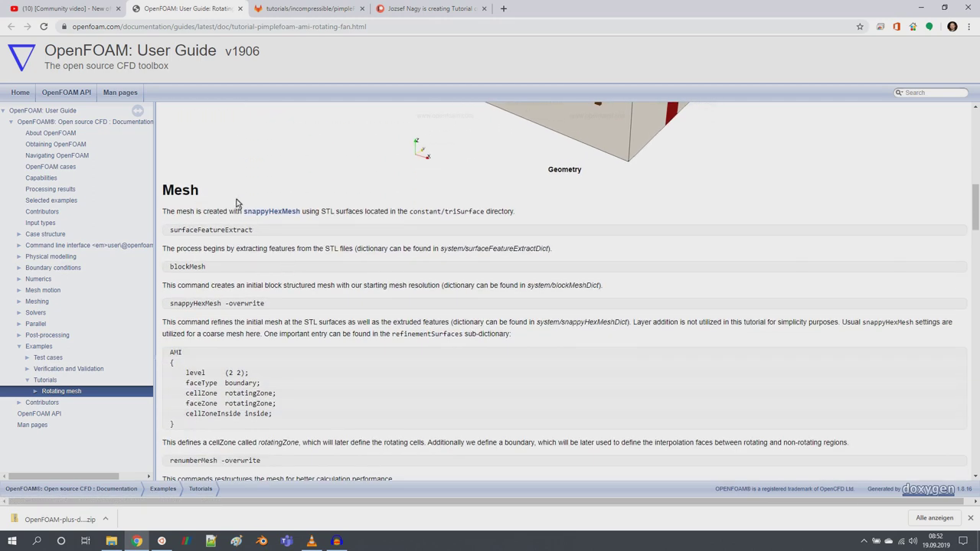
{"action": "scroll", "coordinate": [265, 321], "scroll_direction": "down", "scroll_amount": 5}
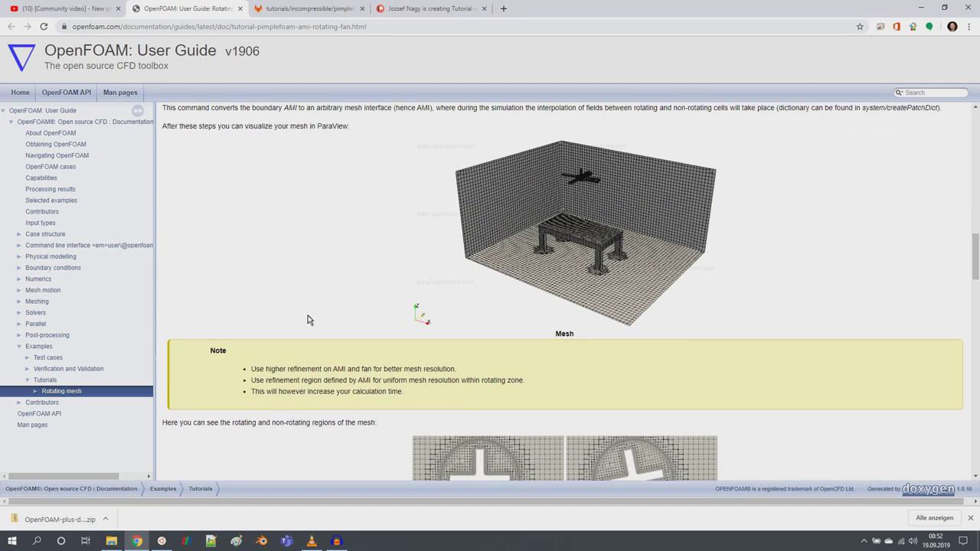
{"action": "scroll", "coordinate": [308, 319], "scroll_direction": "down", "scroll_amount": 1}
{"action": "scroll", "coordinate": [394, 344], "scroll_direction": "down", "scroll_amount": 5}
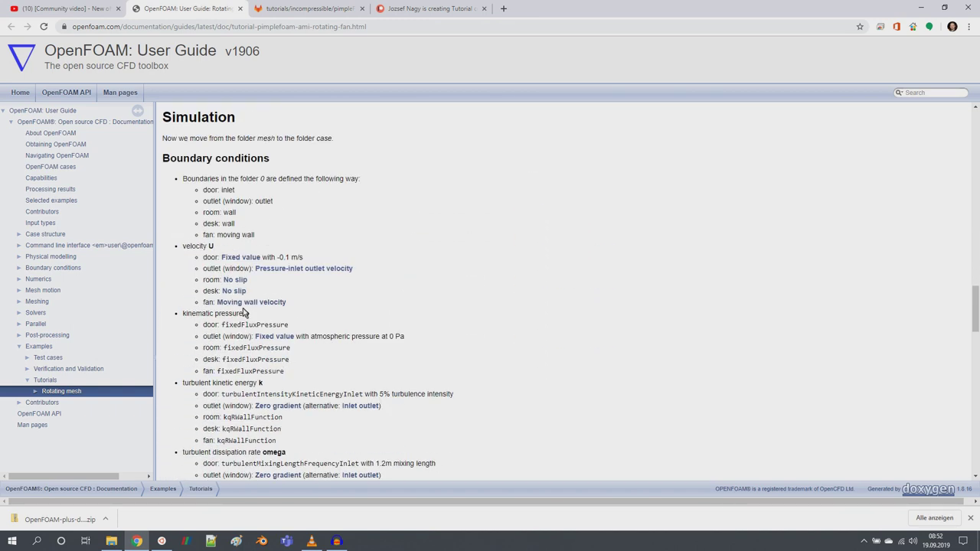
{"action": "scroll", "coordinate": [299, 335], "scroll_direction": "up", "scroll_amount": 4}
{"action": "scroll", "coordinate": [230, 306], "scroll_direction": "down", "scroll_amount": 3}
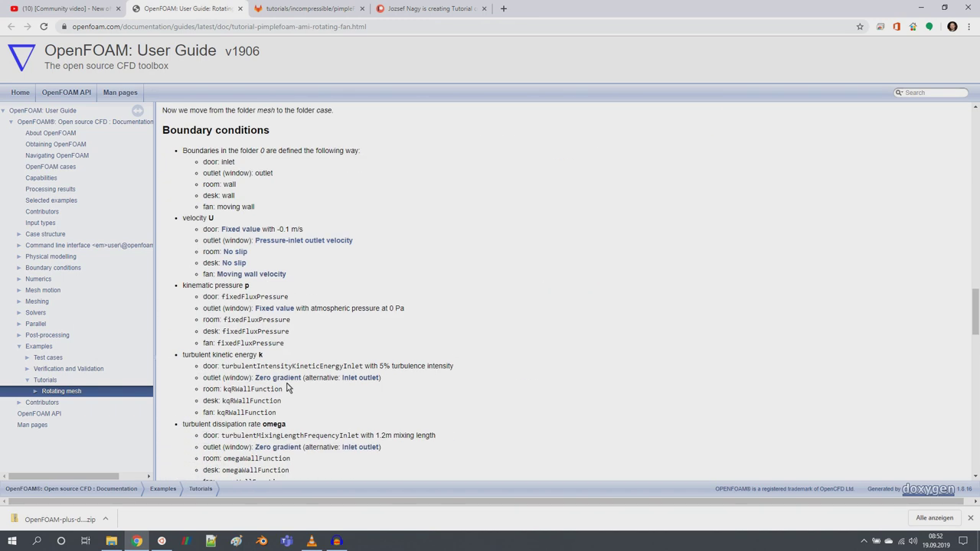
{"action": "scroll", "coordinate": [294, 360], "scroll_direction": "down", "scroll_amount": 4}
{"action": "scroll", "coordinate": [293, 285], "scroll_direction": "up", "scroll_amount": 2}
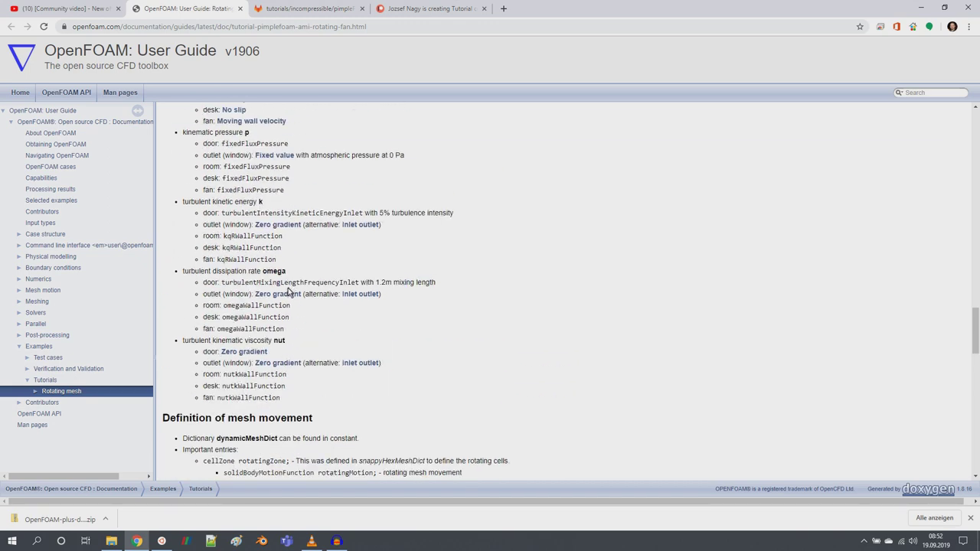
{"action": "scroll", "coordinate": [287, 300], "scroll_direction": "down", "scroll_amount": 6}
{"action": "scroll", "coordinate": [287, 310], "scroll_direction": "down", "scroll_amount": 1}
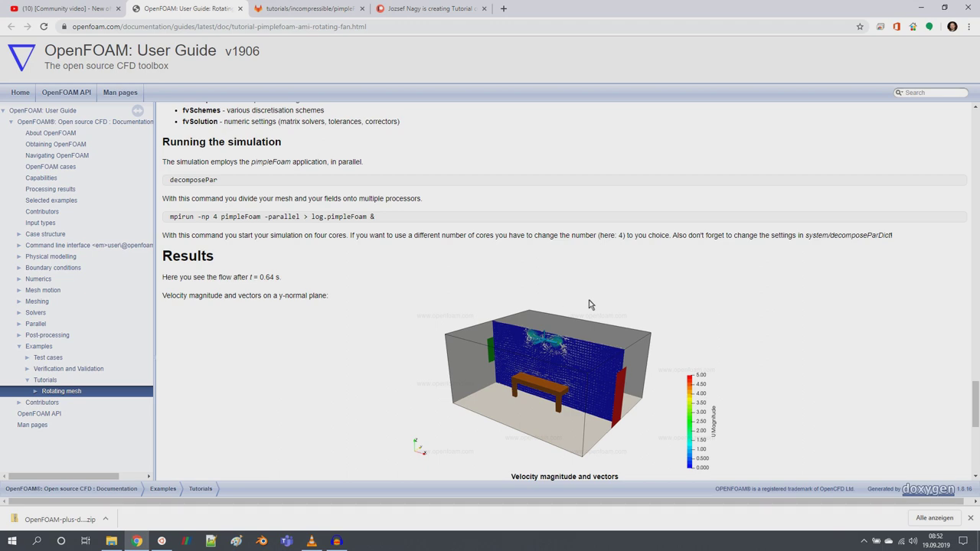
{"action": "scroll", "coordinate": [490, 310], "scroll_direction": "down", "scroll_amount": 4}
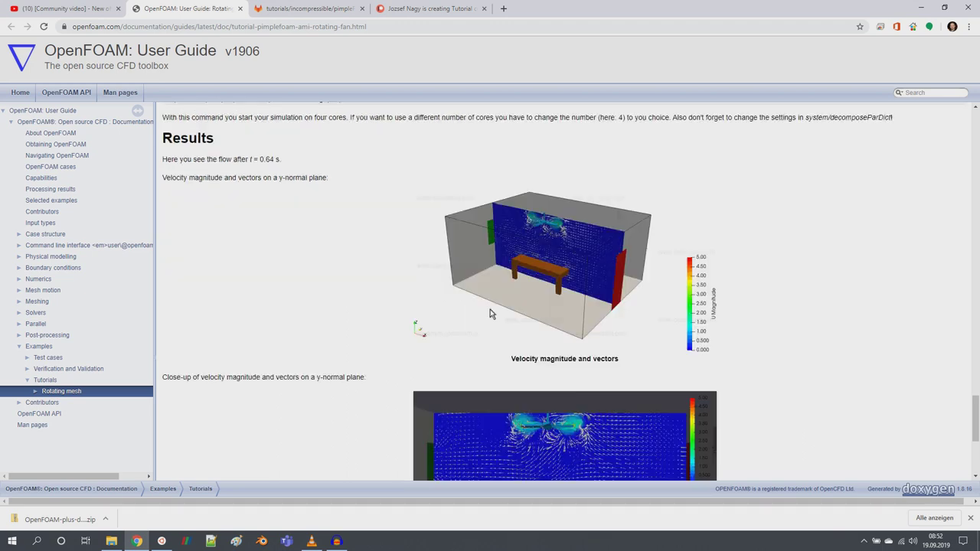
{"action": "scroll", "coordinate": [565, 307], "scroll_direction": "up", "scroll_amount": 1}
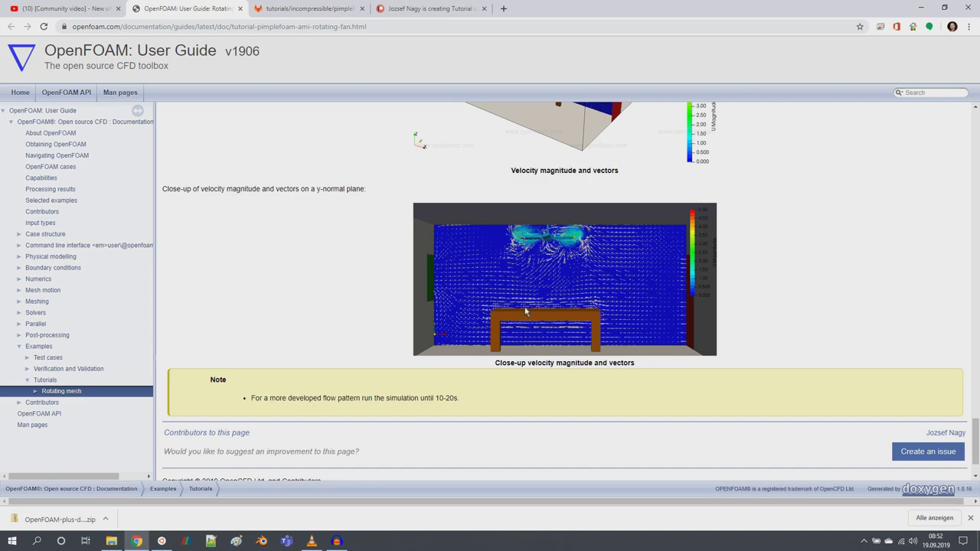
{"action": "scroll", "coordinate": [528, 314], "scroll_direction": "down", "scroll_amount": 1}
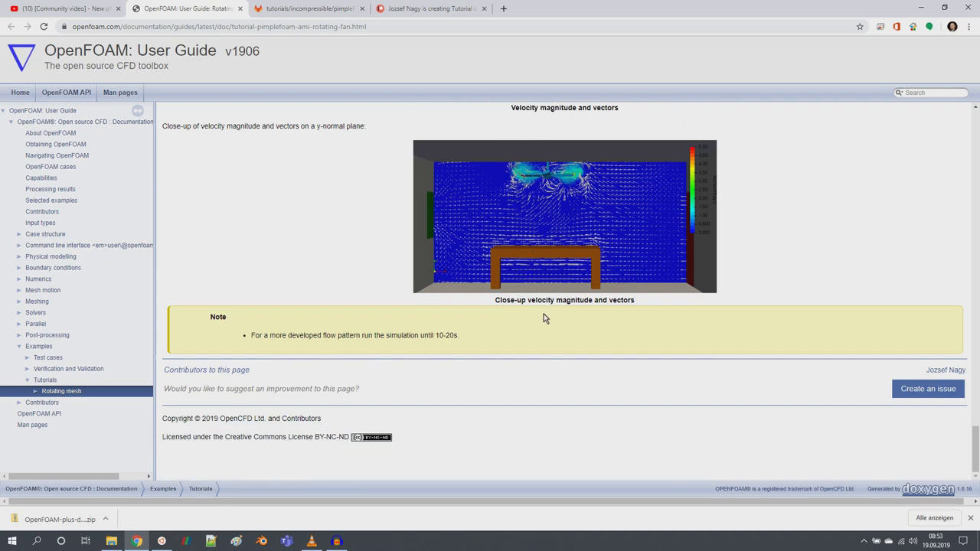
{"action": "scroll", "coordinate": [544, 314], "scroll_direction": "up", "scroll_amount": 20}
{"action": "scroll", "coordinate": [397, 326], "scroll_direction": "up", "scroll_amount": 15}
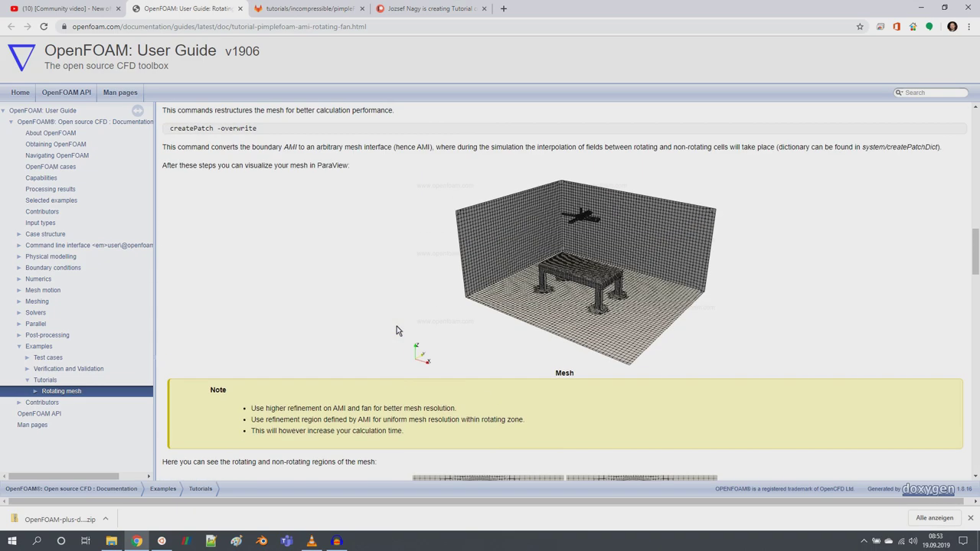
{"action": "scroll", "coordinate": [397, 326], "scroll_direction": "down", "scroll_amount": 1}
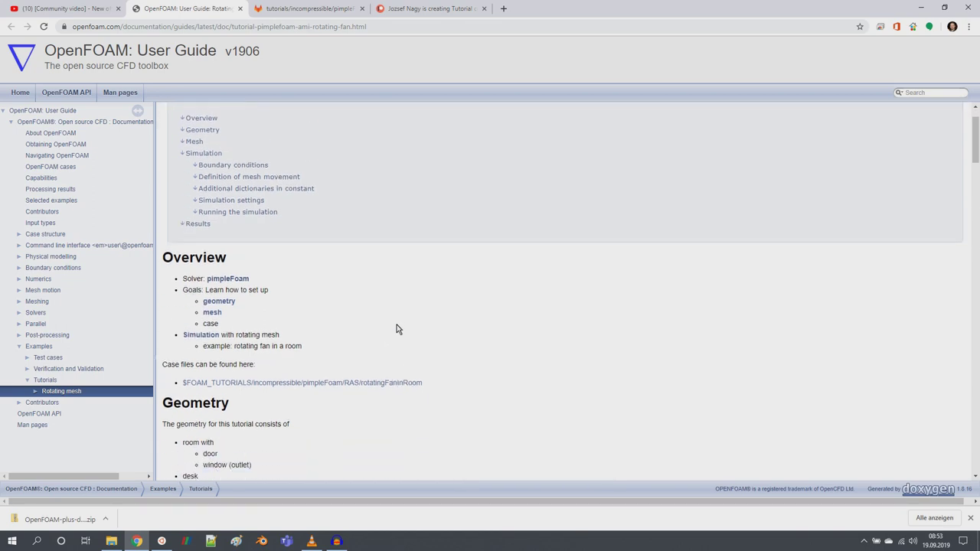
{"action": "scroll", "coordinate": [411, 335], "scroll_direction": "down", "scroll_amount": 5}
{"action": "scroll", "coordinate": [483, 329], "scroll_direction": "down", "scroll_amount": 10}
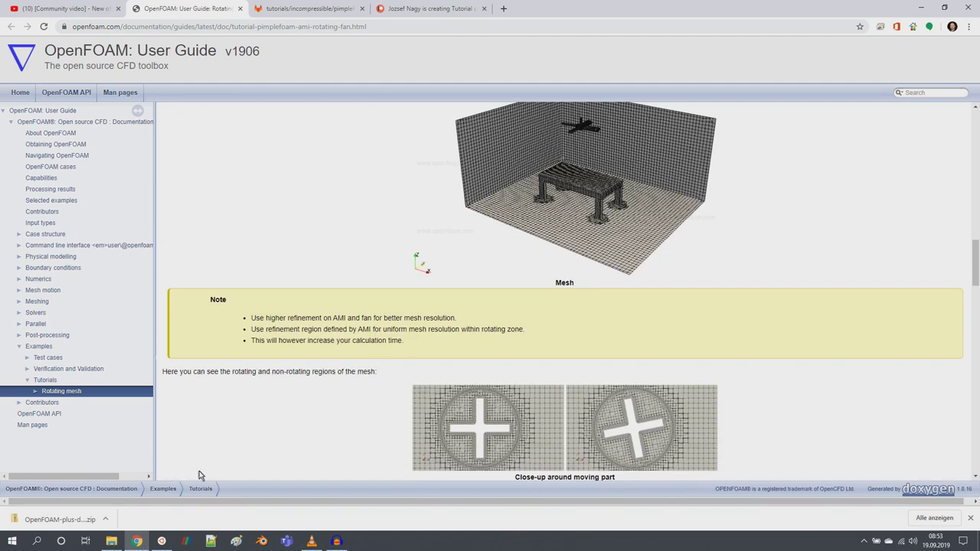
Check the 7z extraction progress in the terminal, glance back at the tutorial, then return
{"action": "left_click", "coordinate": [162, 541]}
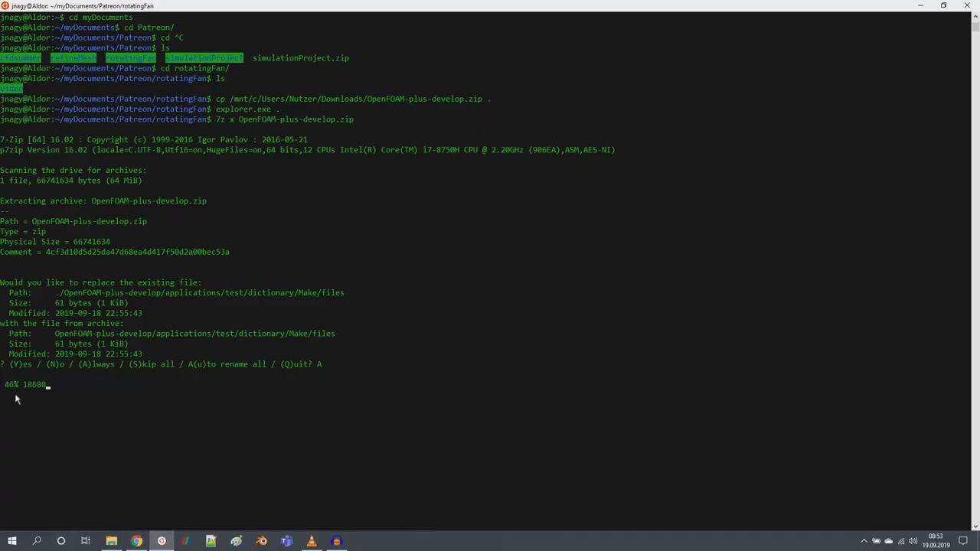
{"action": "left_click", "coordinate": [136, 542]}
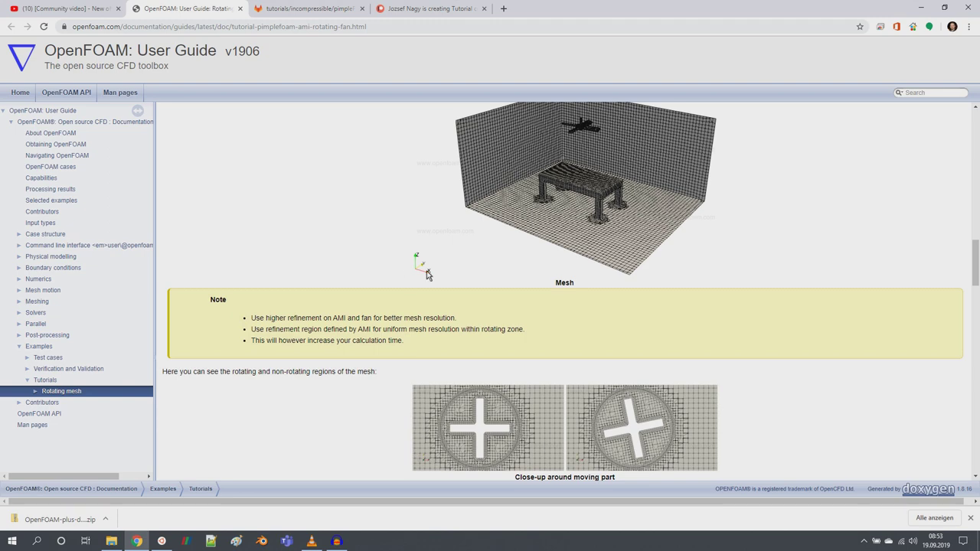
{"action": "scroll", "coordinate": [428, 275], "scroll_direction": "up", "scroll_amount": 15}
{"action": "scroll", "coordinate": [427, 276], "scroll_direction": "up", "scroll_amount": 2}
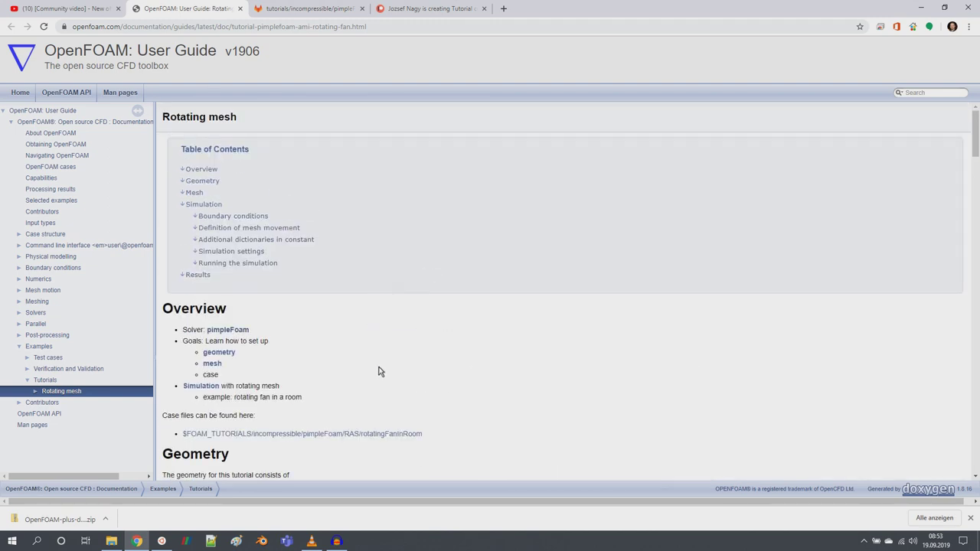
{"action": "left_click", "coordinate": [162, 541]}
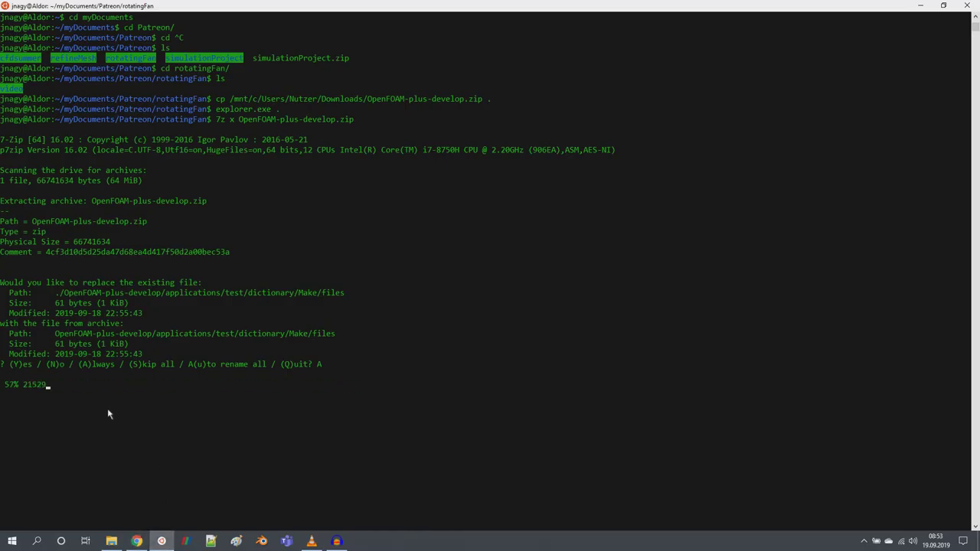
Browse OpenFOAM-plus-develop > tutorials > incompressible > pimpleFoam > RAS to the rotatingFanInRoom case
{"action": "left_click", "coordinate": [112, 541]}
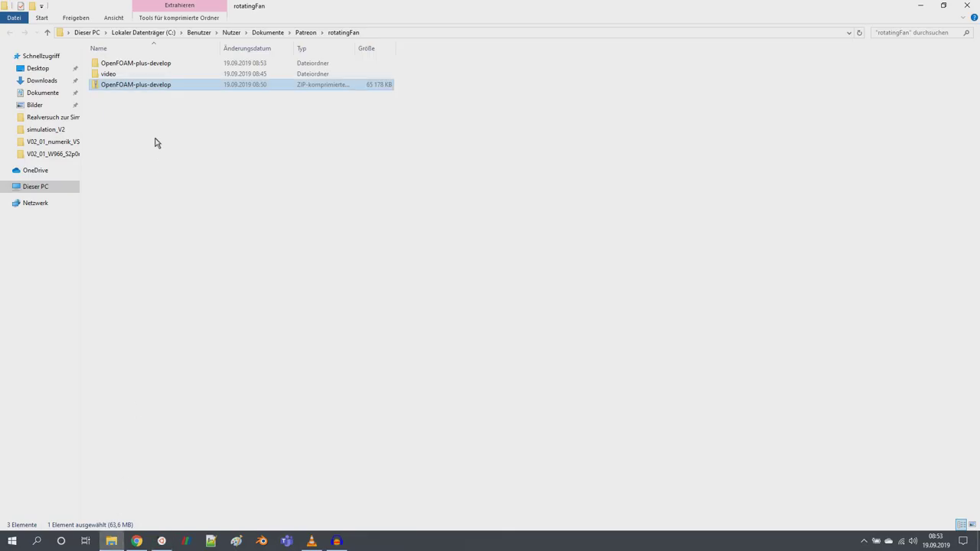
{"action": "double_click", "coordinate": [140, 64]}
{"action": "double_click", "coordinate": [134, 147]}
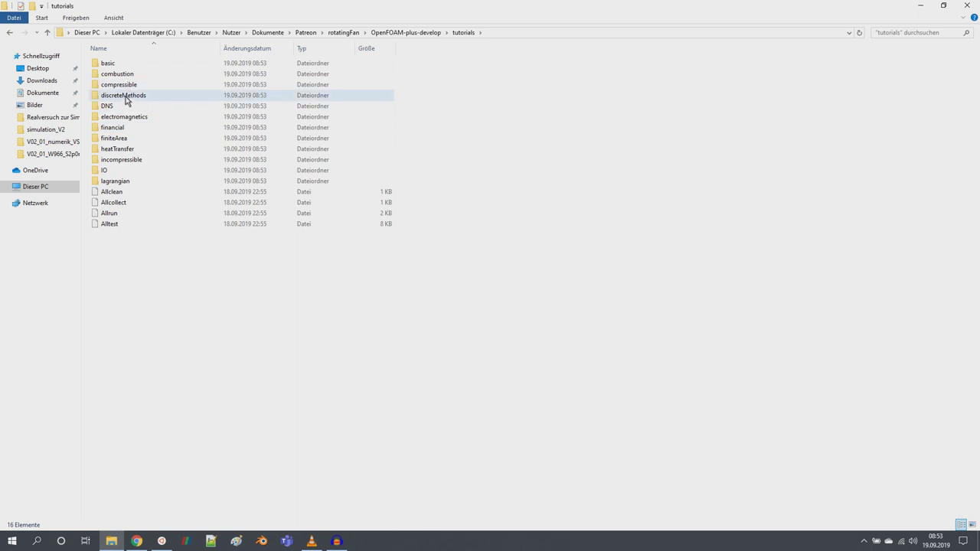
{"action": "double_click", "coordinate": [130, 160]}
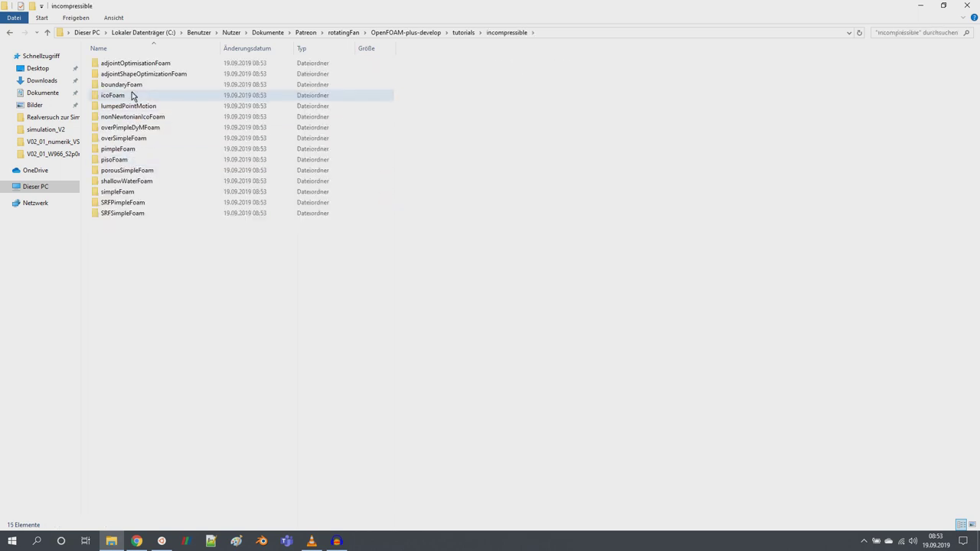
{"action": "left_click", "coordinate": [132, 150]}
{"action": "double_click", "coordinate": [132, 150]}
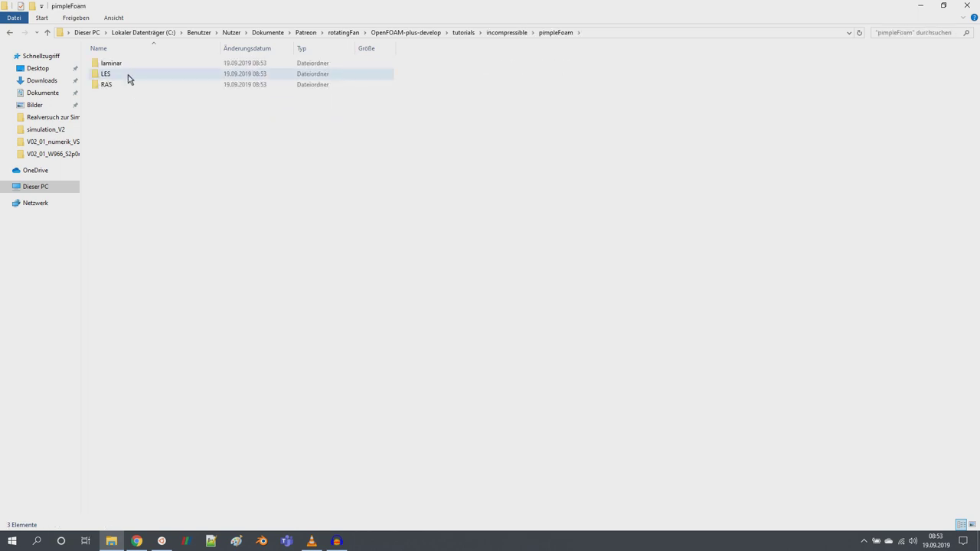
{"action": "left_click", "coordinate": [122, 83]}
{"action": "double_click", "coordinate": [123, 83]}
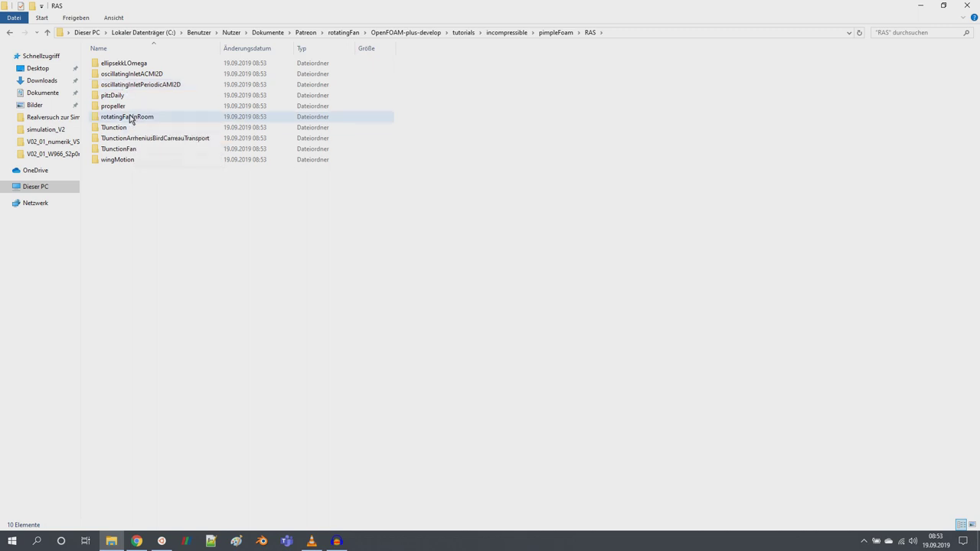
{"action": "double_click", "coordinate": [127, 116]}
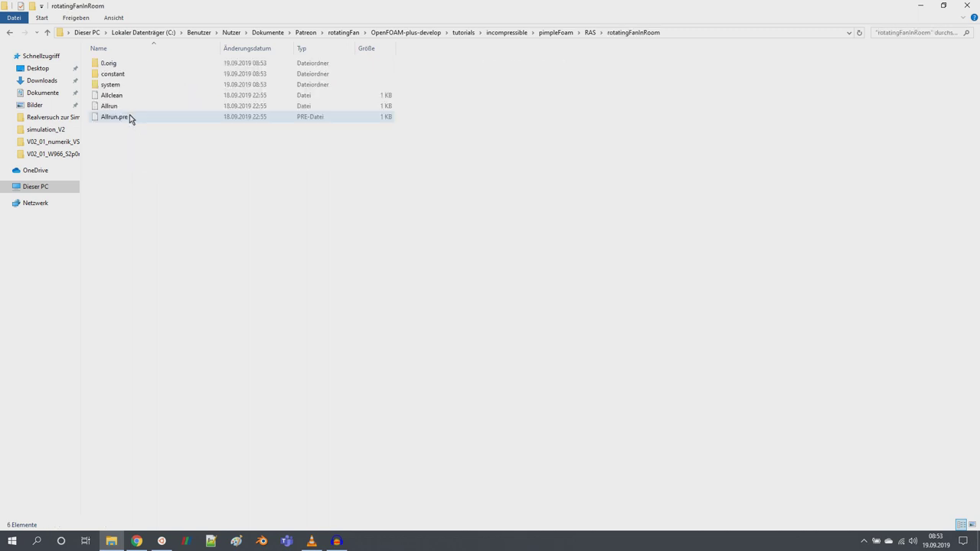
Copy the rotatingFanInRoom folder from RAS and paste it into the rotatingFan folder
{"action": "left_click", "coordinate": [589, 32]}
{"action": "right_click", "coordinate": [133, 121]}
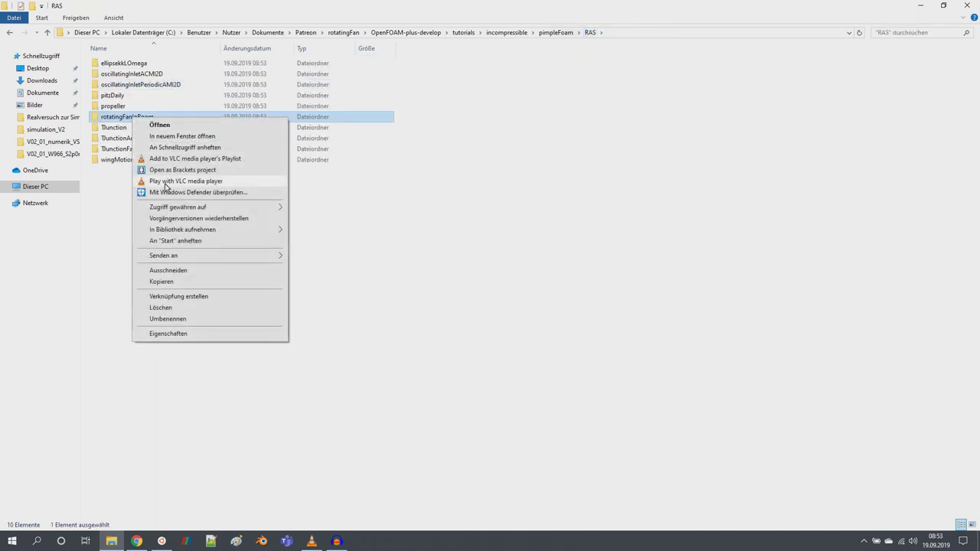
{"action": "left_click", "coordinate": [166, 280]}
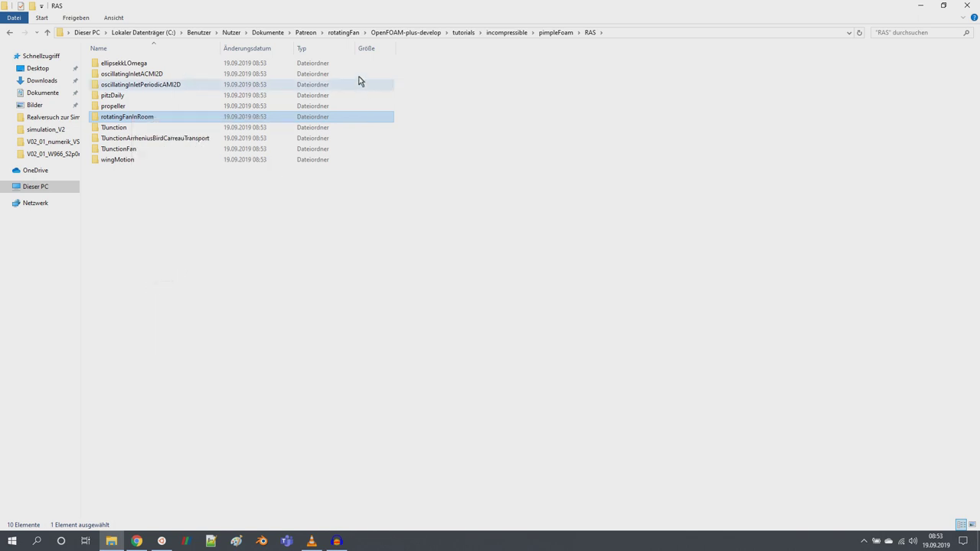
{"action": "left_click", "coordinate": [341, 33]}
{"action": "right_click", "coordinate": [151, 155]}
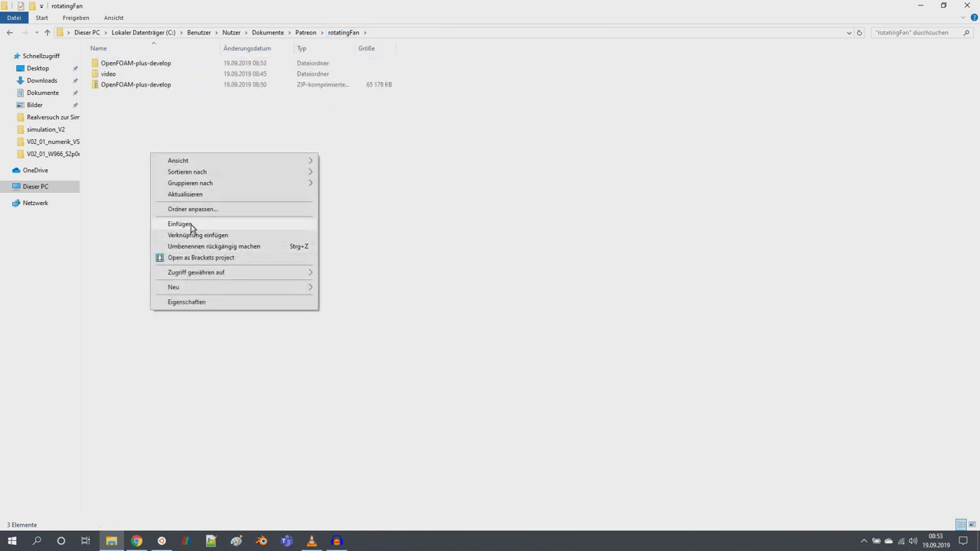
{"action": "left_click", "coordinate": [193, 224]}
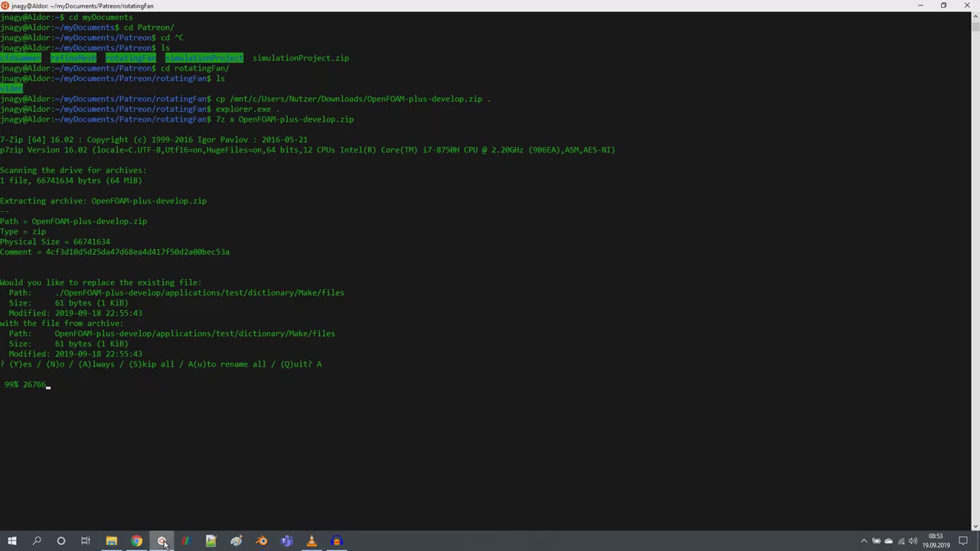
{"action": "left_click", "coordinate": [162, 541]}
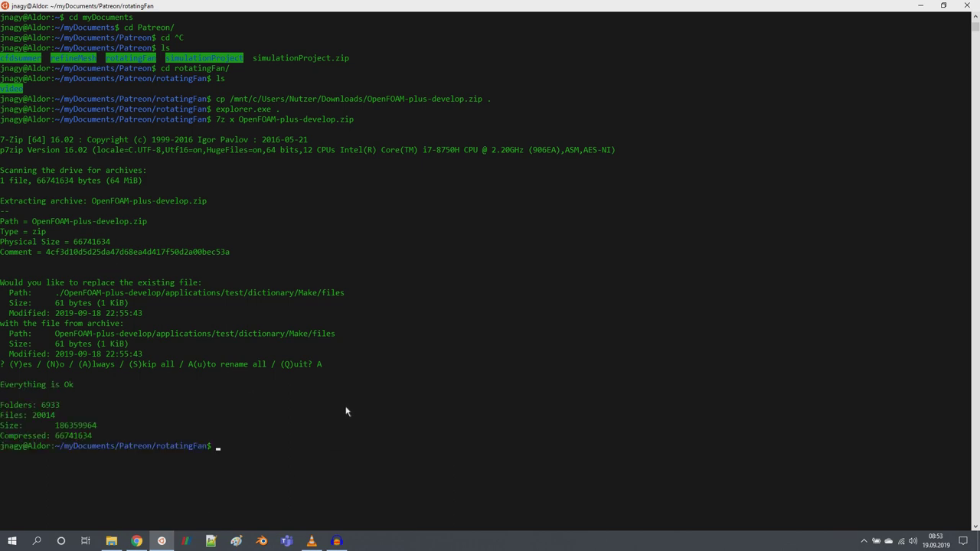
List the rotatingFan folder with ls, then cd into rotatingFanInRoom and list its files
{"action": "key", "text": "Return"}
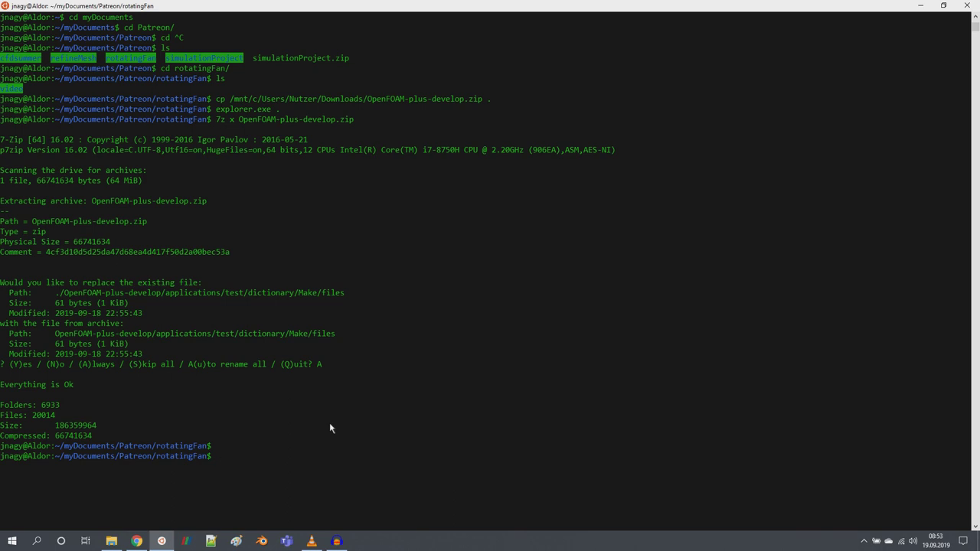
{"action": "type", "text": "ls"}
{"action": "key", "text": "Return"}
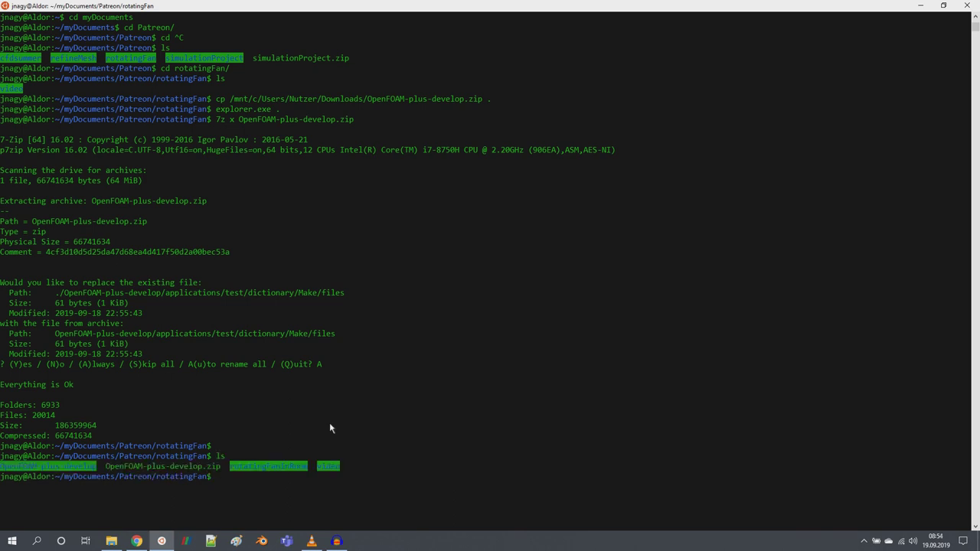
{"action": "type", "text": "cd ro"}
{"action": "key", "text": "Tab"}
{"action": "key", "text": "Return"}
{"action": "type", "text": "l"}
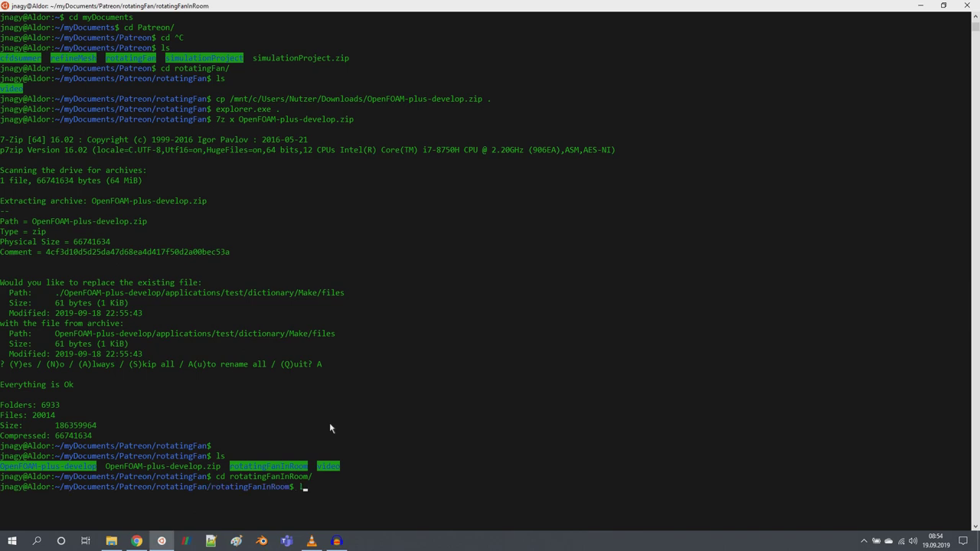
{"action": "type", "text": "s"}
{"action": "key", "text": "Return"}
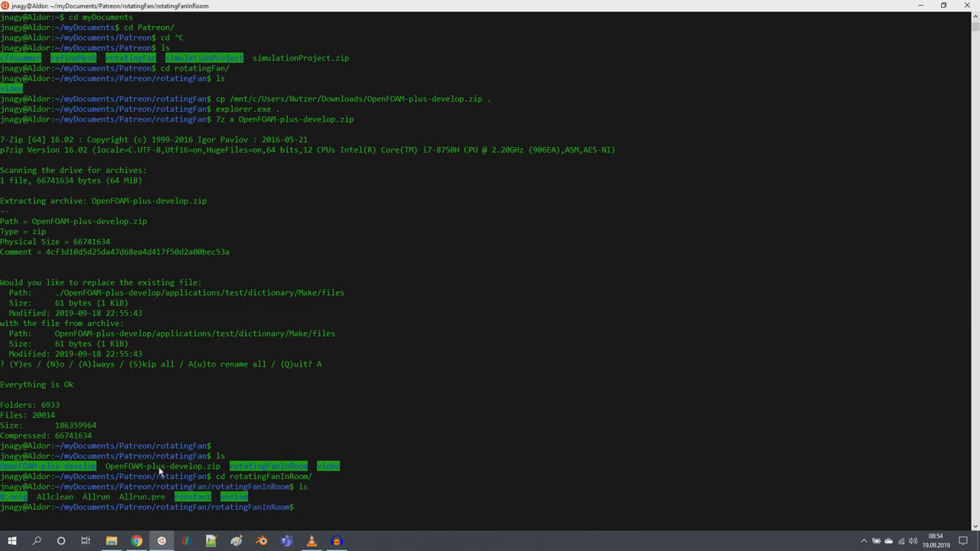
{"action": "left_click", "coordinate": [111, 541]}
Open the rotatingFanInRoom folder and inspect its Allrun.pre, Allrun and Allclean scripts
{"action": "double_click", "coordinate": [131, 64]}
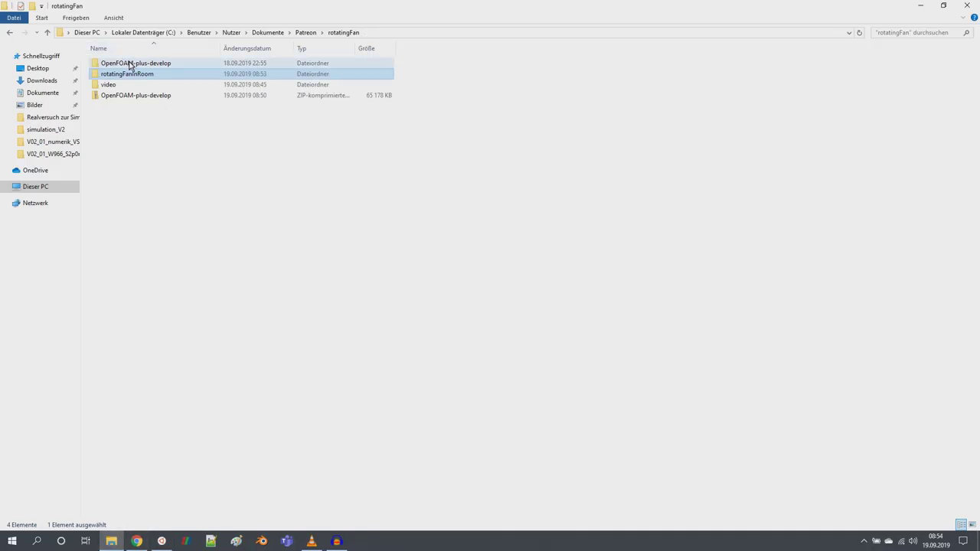
{"action": "left_click", "coordinate": [343, 33]}
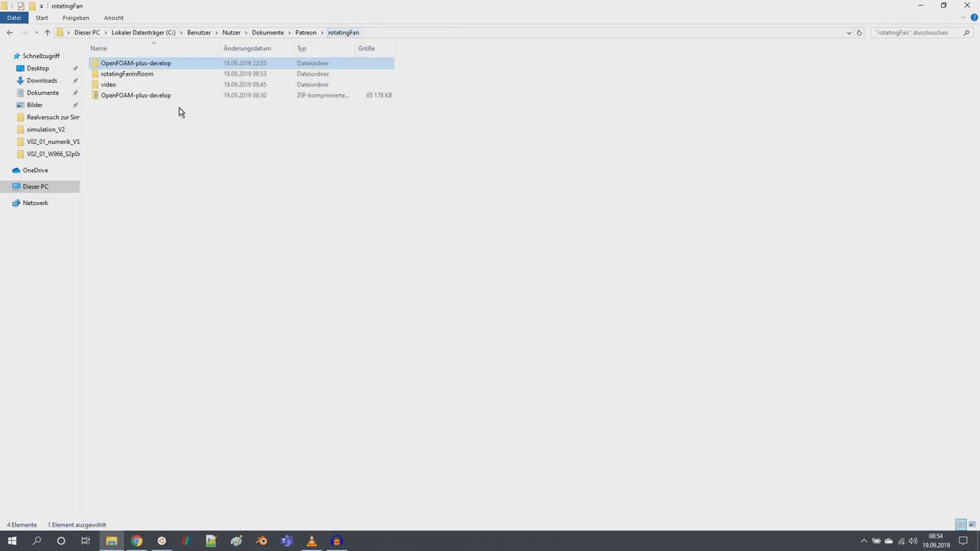
{"action": "double_click", "coordinate": [137, 74]}
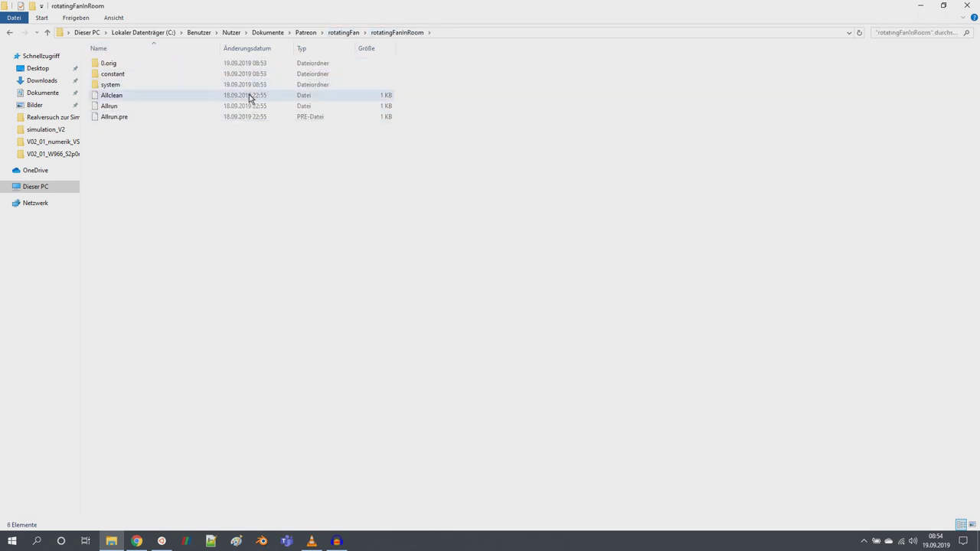
{"action": "left_click", "coordinate": [115, 121]}
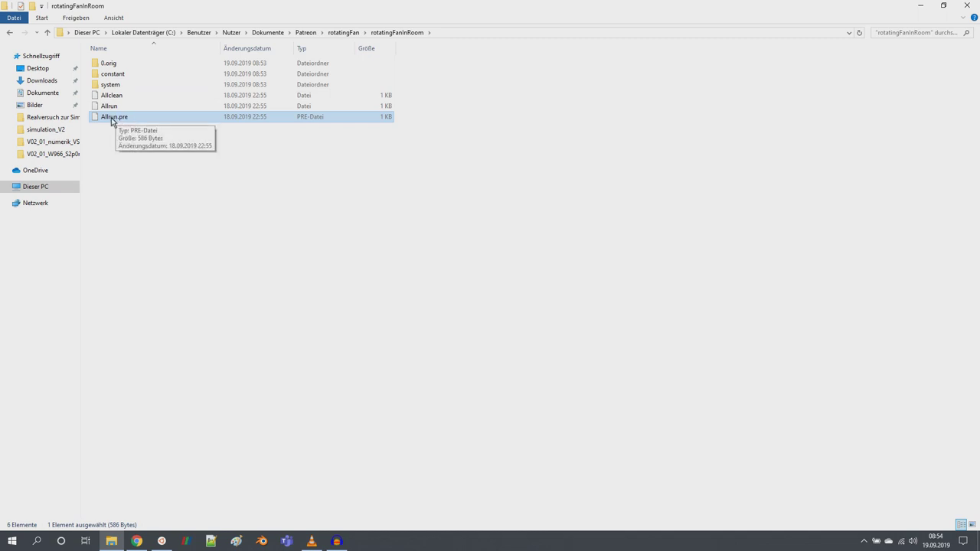
{"action": "left_click", "coordinate": [114, 108]}
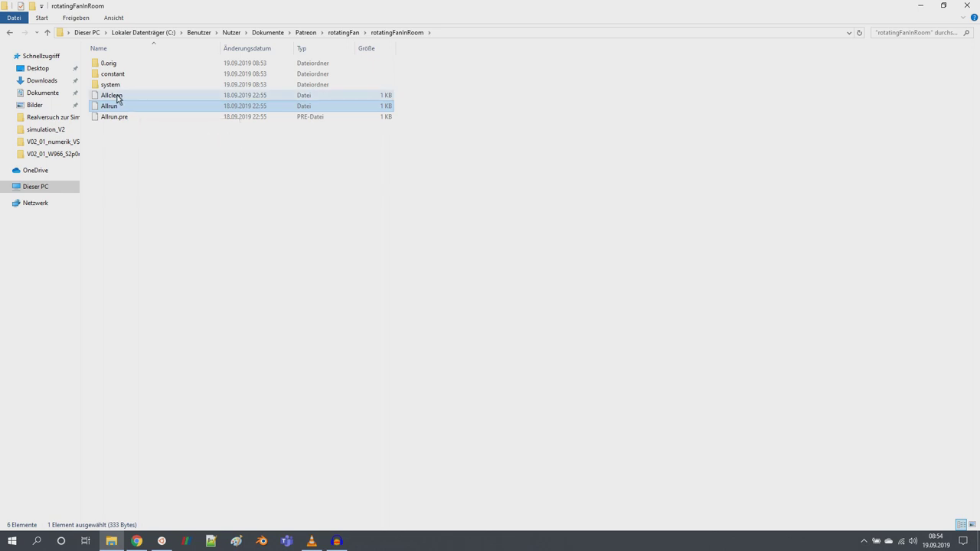
{"action": "left_click", "coordinate": [115, 96]}
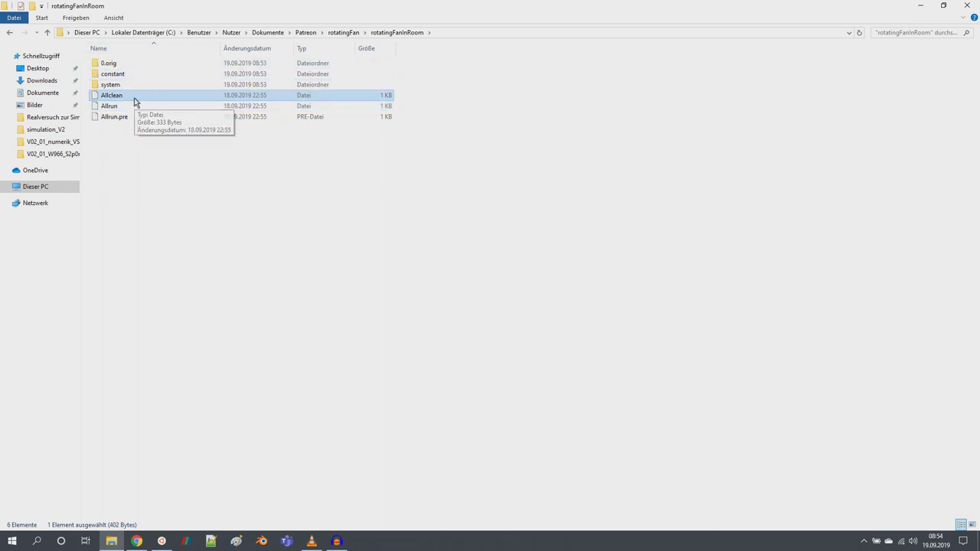
{"action": "left_click", "coordinate": [151, 183]}
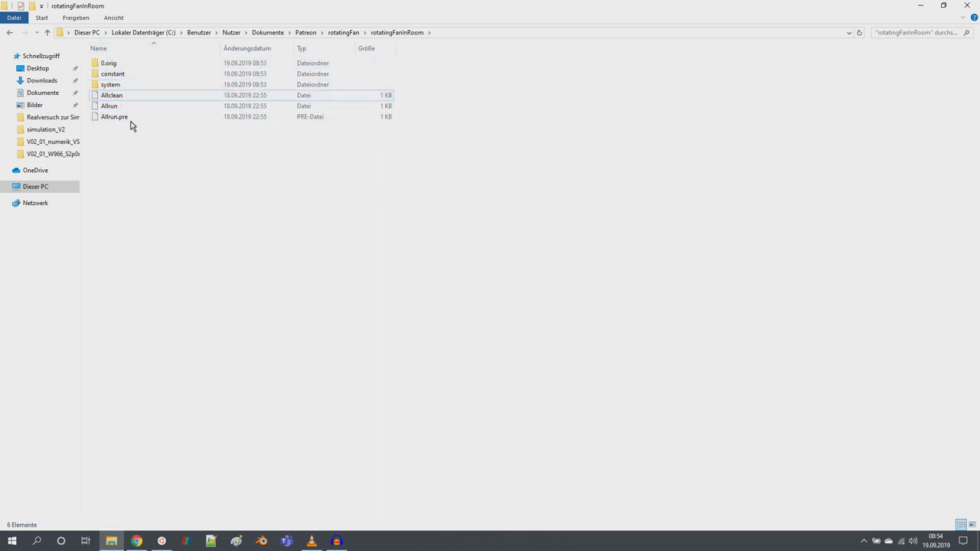
Browse the 0.orig, constant/triSurface and system subfolders, ending back in rotatingFanInRoom
{"action": "double_click", "coordinate": [122, 65]}
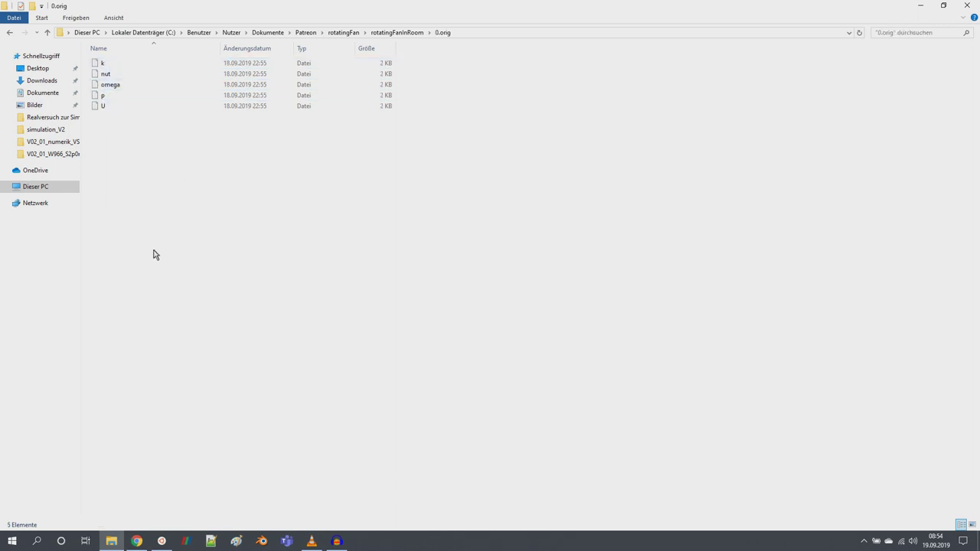
{"action": "left_click", "coordinate": [390, 33]}
{"action": "double_click", "coordinate": [139, 75]}
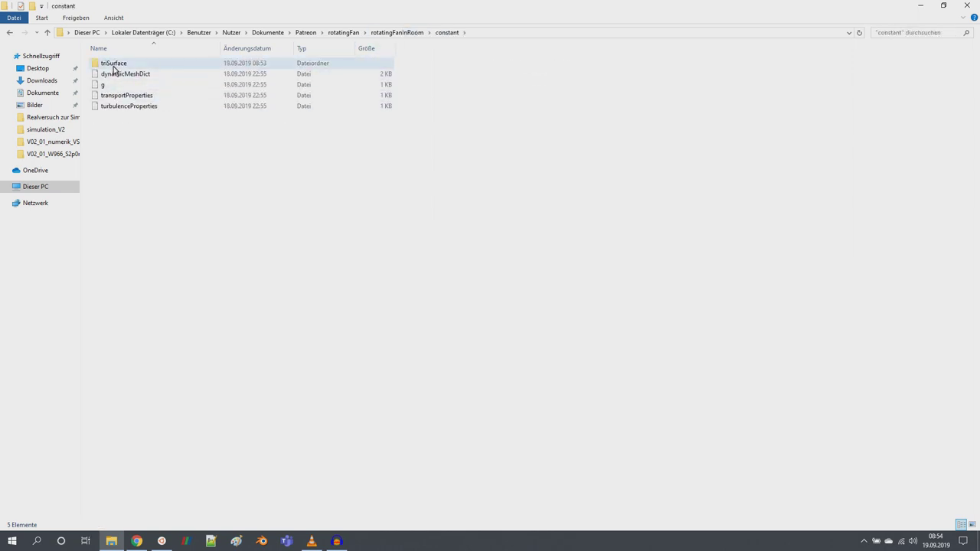
{"action": "double_click", "coordinate": [123, 65]}
{"action": "left_click", "coordinate": [457, 34]}
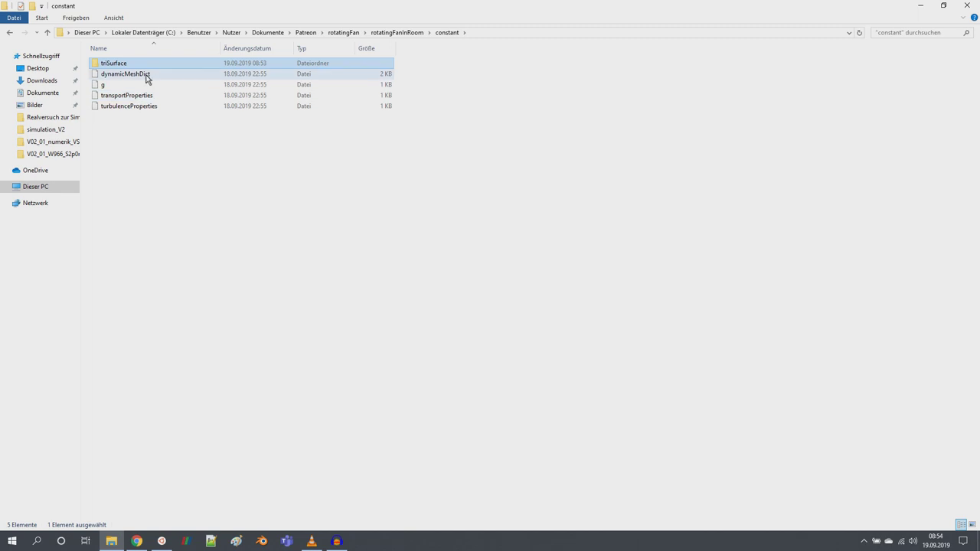
{"action": "left_click", "coordinate": [383, 34]}
{"action": "double_click", "coordinate": [107, 82]}
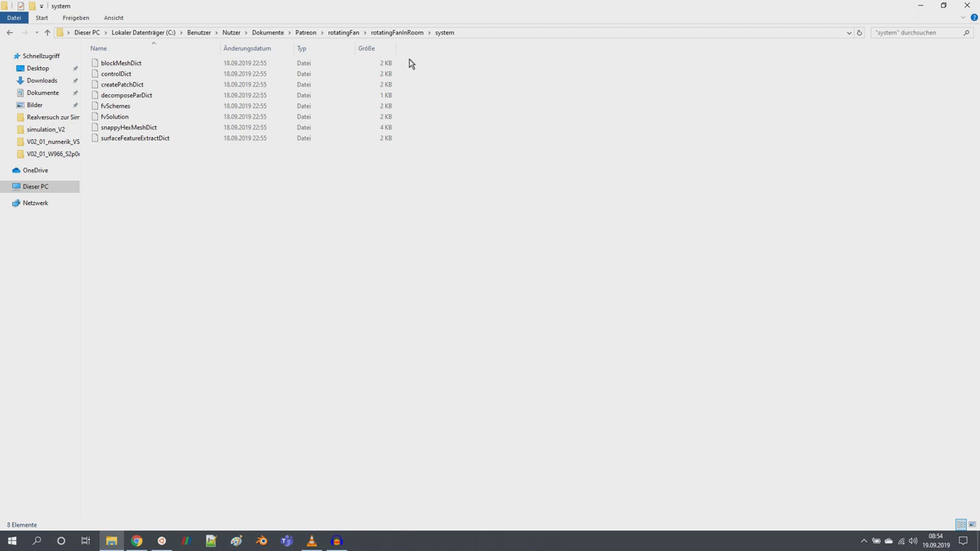
{"action": "left_click", "coordinate": [405, 34]}
{"action": "left_click", "coordinate": [397, 241]}
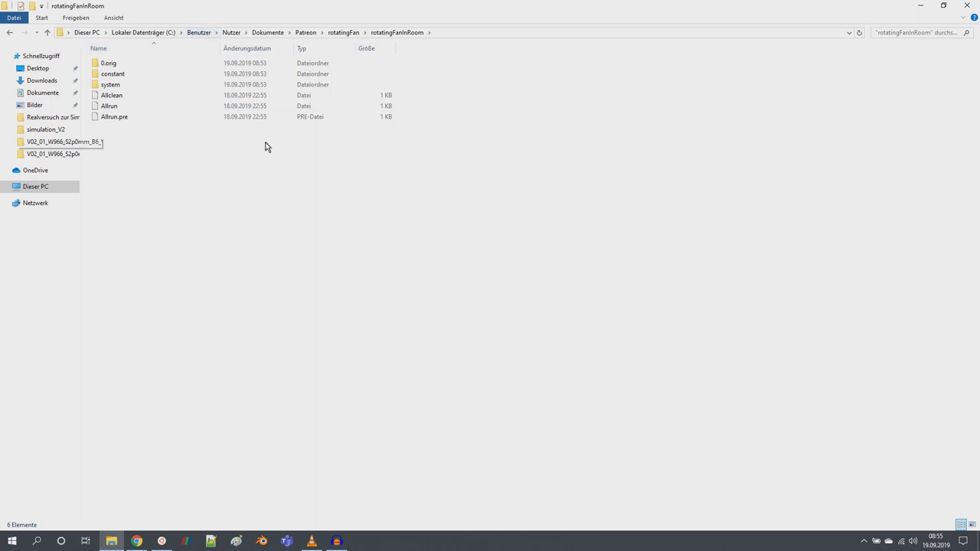
Create a new folder named geometry inside rotatingFanInRoom
{"action": "right_click", "coordinate": [192, 205]}
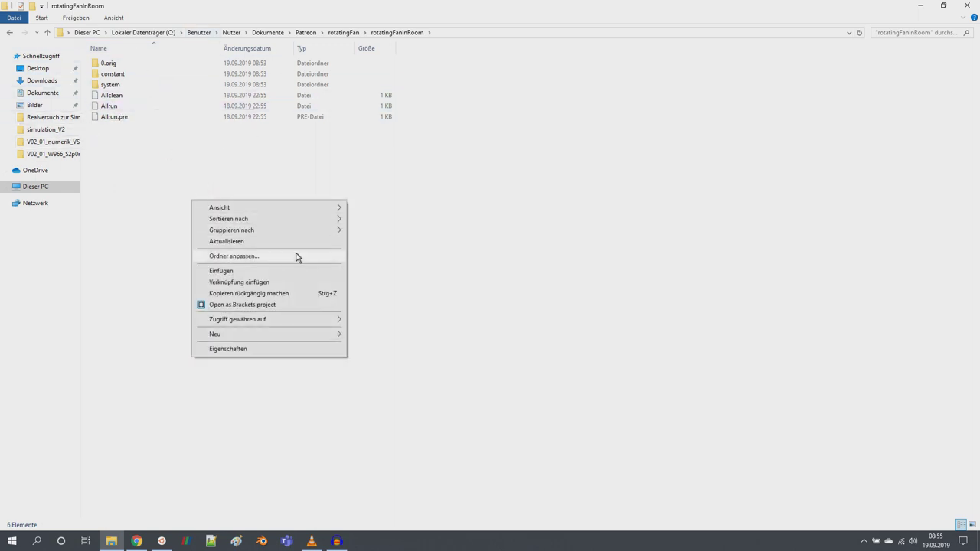
{"action": "left_click", "coordinate": [395, 232]}
{"action": "right_click", "coordinate": [209, 143]}
{"action": "mouse_move", "coordinate": [297, 278]}
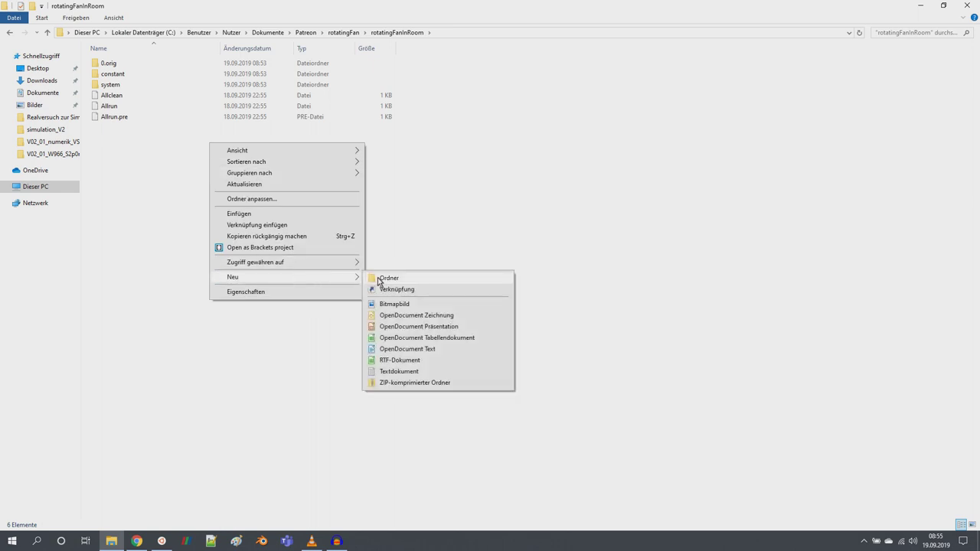
{"action": "left_click", "coordinate": [378, 279]}
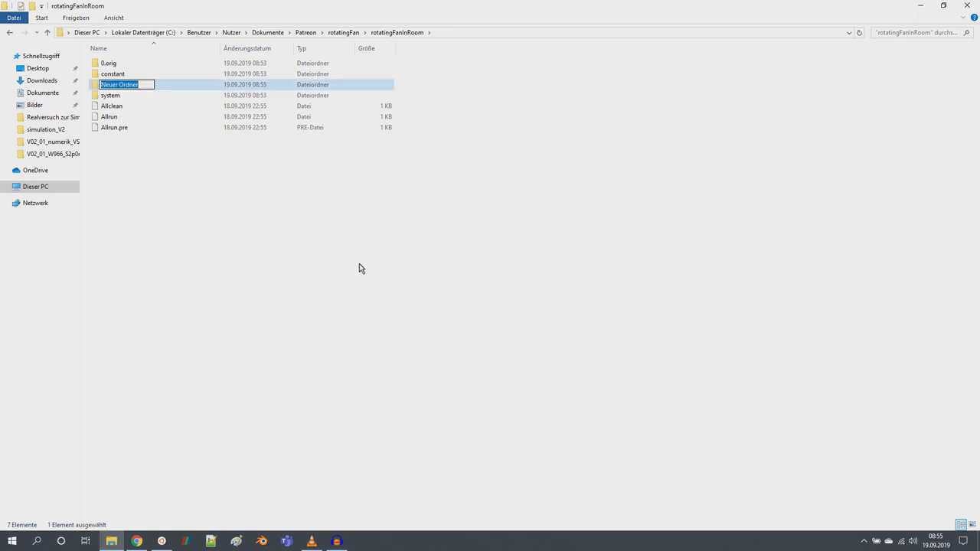
{"action": "type", "text": "geom"}
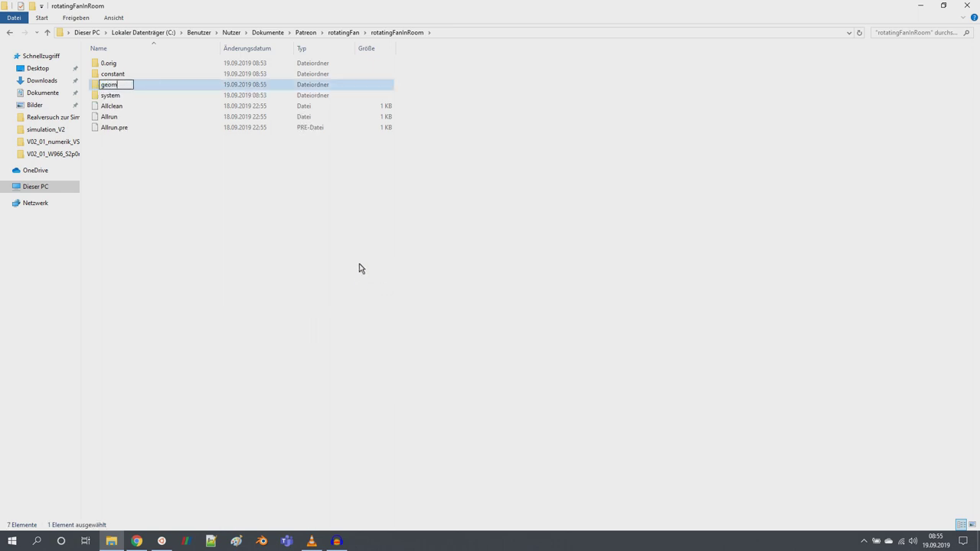
{"action": "type", "text": "etry"}
{"action": "key", "text": "BackSpace"}
{"action": "key", "text": "BackSpace"}
{"action": "key", "text": "Return"}
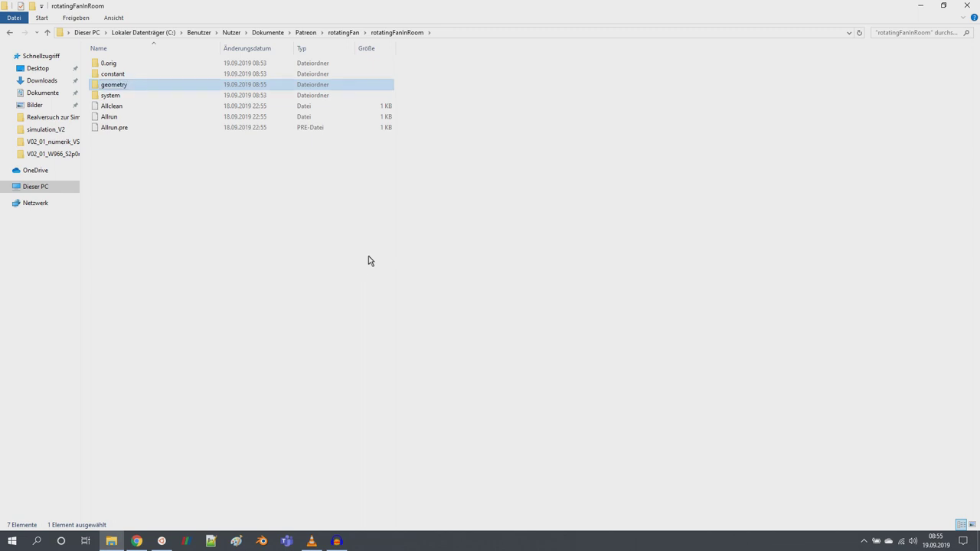
Copy the eight constant/triSurface files into geometry and open fan.blend in Blender
{"action": "double_click", "coordinate": [115, 74]}
{"action": "double_click", "coordinate": [118, 63]}
{"action": "left_click_drag", "start_coordinate": [145, 197], "coordinate": [108, 64]}
{"action": "right_click", "coordinate": [108, 64]}
{"action": "left_click", "coordinate": [139, 190]}
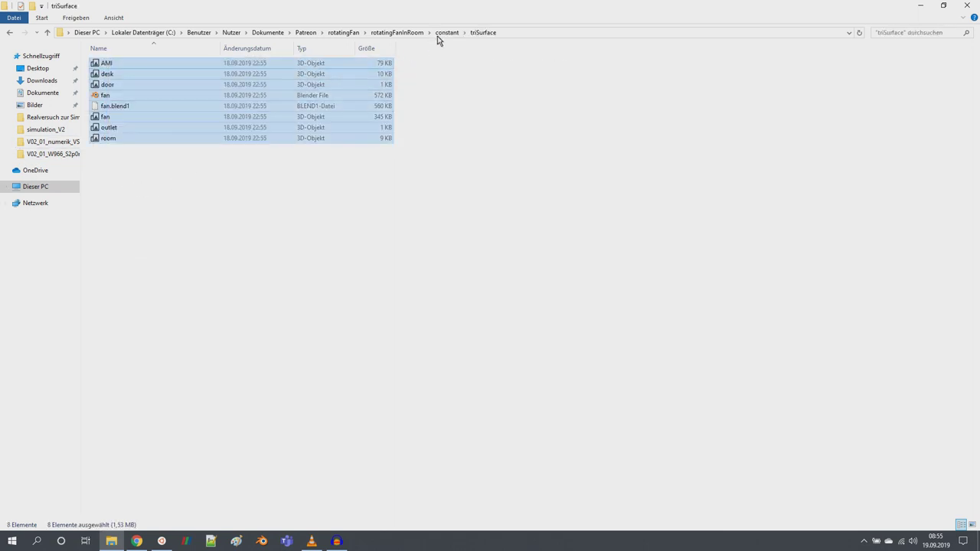
{"action": "left_click", "coordinate": [403, 32]}
{"action": "double_click", "coordinate": [168, 85]}
{"action": "right_click", "coordinate": [160, 92]}
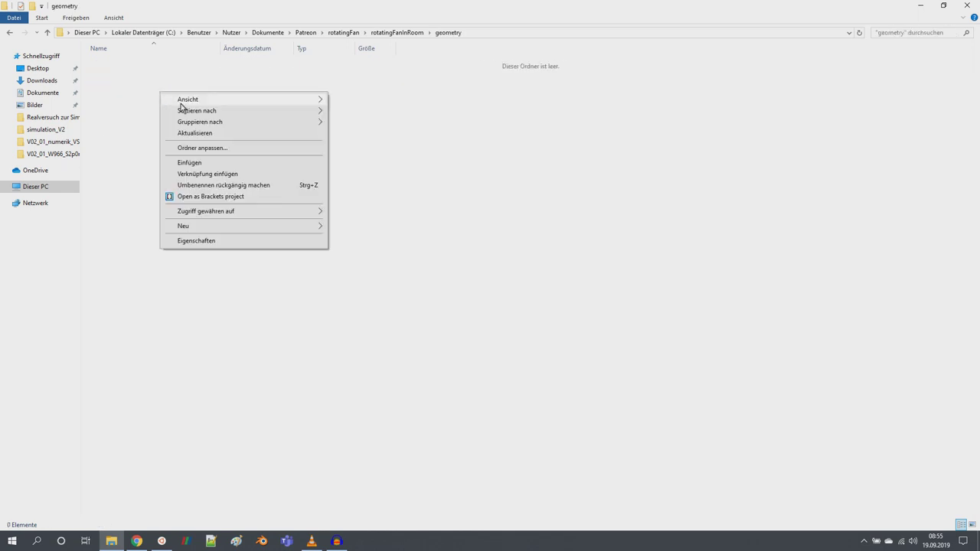
{"action": "left_click", "coordinate": [207, 162]}
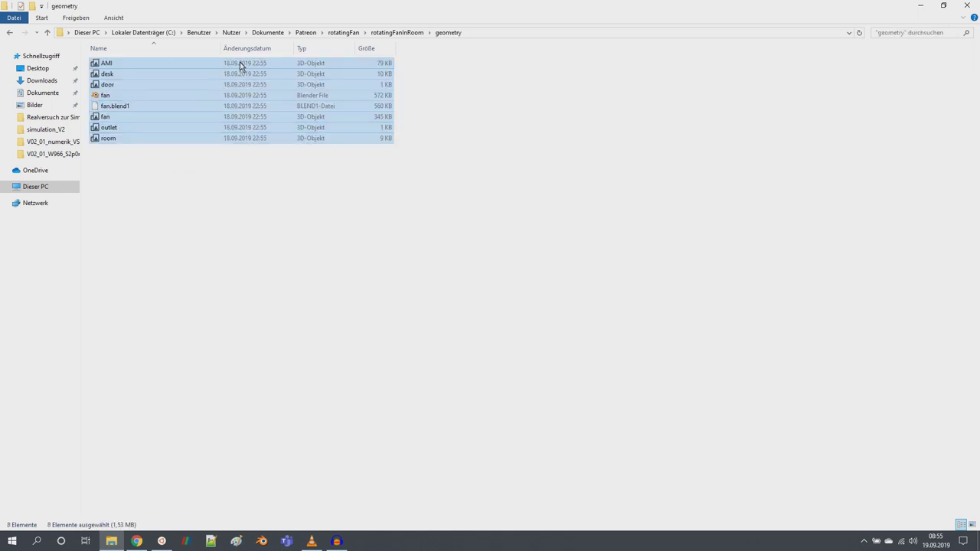
{"action": "left_click", "coordinate": [151, 201]}
{"action": "double_click", "coordinate": [123, 96]}
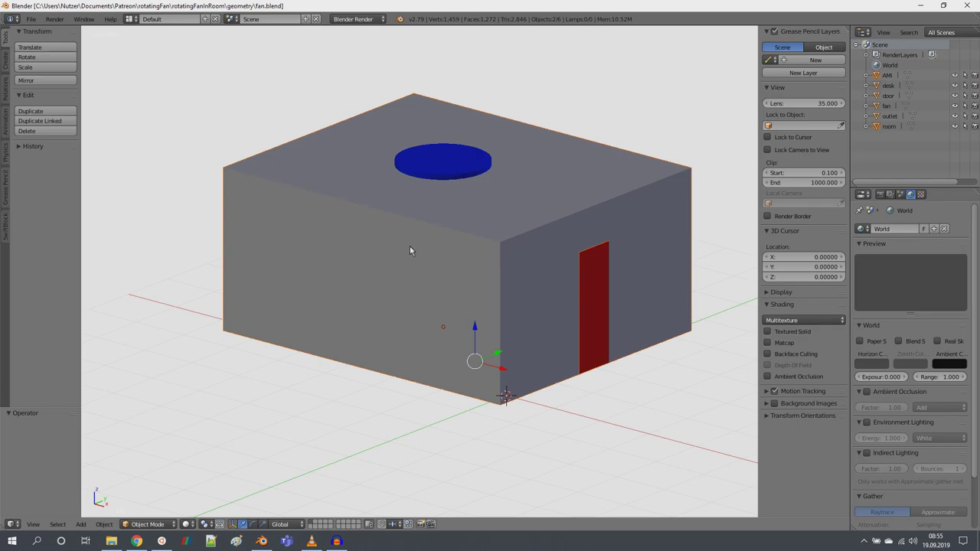
{"action": "scroll", "coordinate": [459, 252], "scroll_direction": "down", "scroll_amount": 5}
{"action": "scroll", "coordinate": [520, 257], "scroll_direction": "up", "scroll_amount": 5}
{"action": "mouse_move", "coordinate": [517, 261]}
{"action": "left_mouse_down"}
{"action": "mouse_move", "coordinate": [490, 229]}
{"action": "mouse_move", "coordinate": [459, 267]}
{"action": "mouse_move", "coordinate": [573, 276]}
{"action": "mouse_move", "coordinate": [500, 255]}
{"action": "left_mouse_up"}
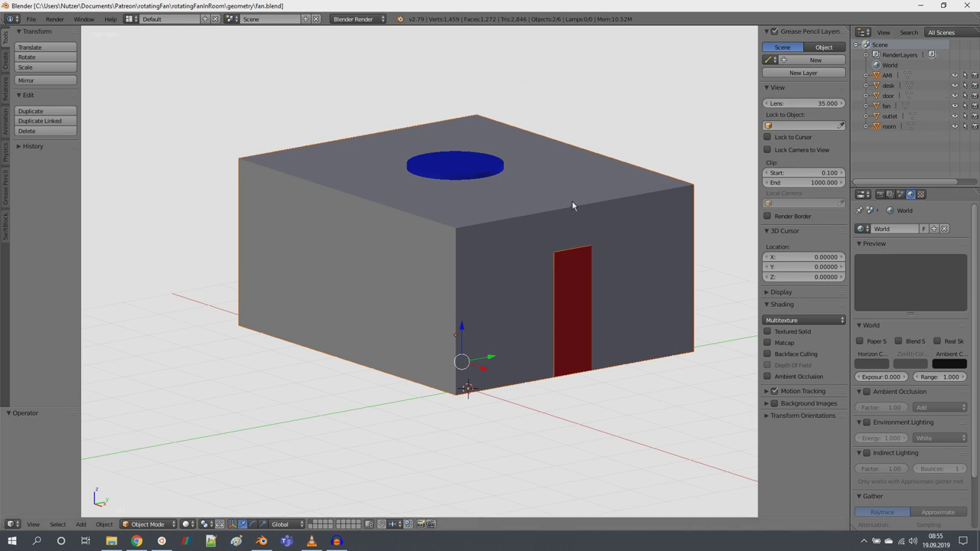
{"action": "left_click_drag", "start_coordinate": [571, 206], "coordinate": [639, 213]}
{"action": "left_click_drag", "start_coordinate": [593, 216], "coordinate": [629, 215]}
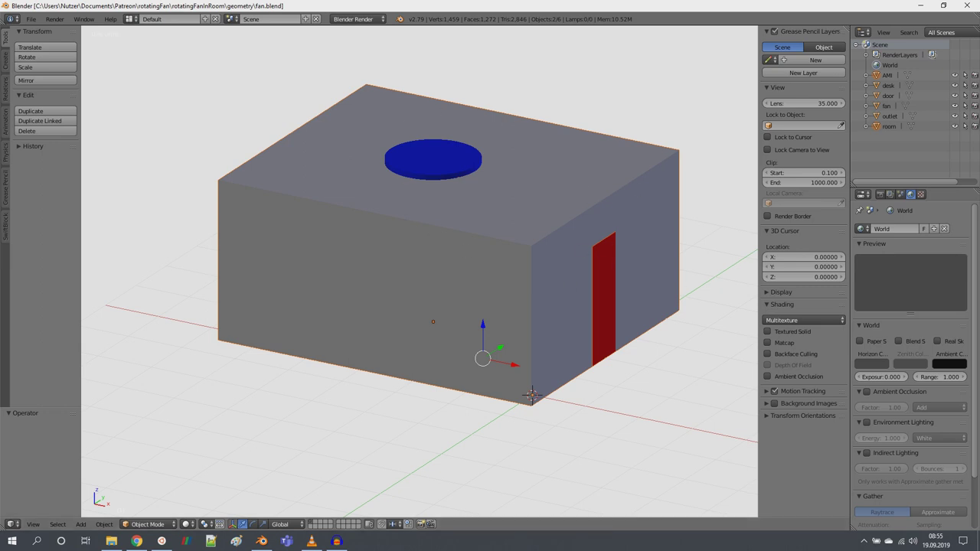
{"action": "left_click", "coordinate": [111, 541]}
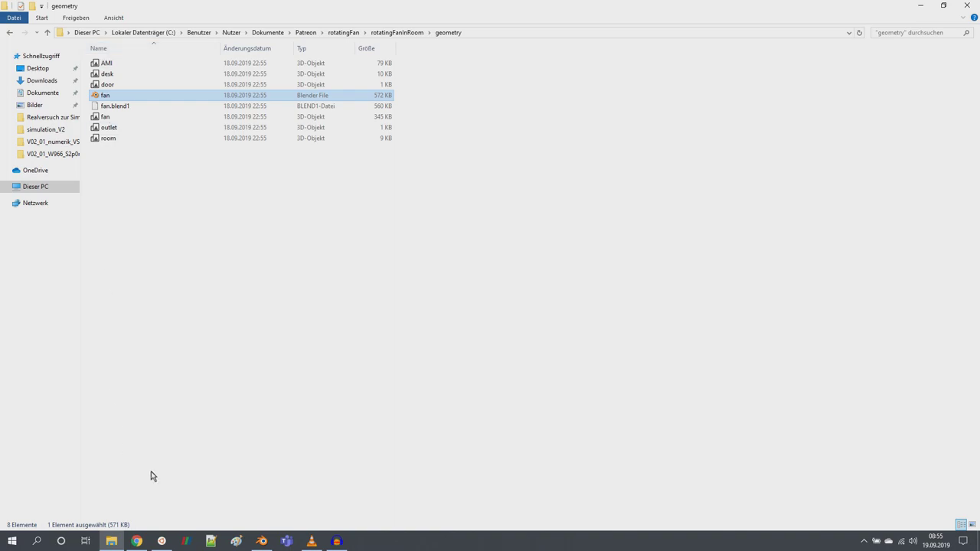
{"action": "left_click", "coordinate": [261, 541]}
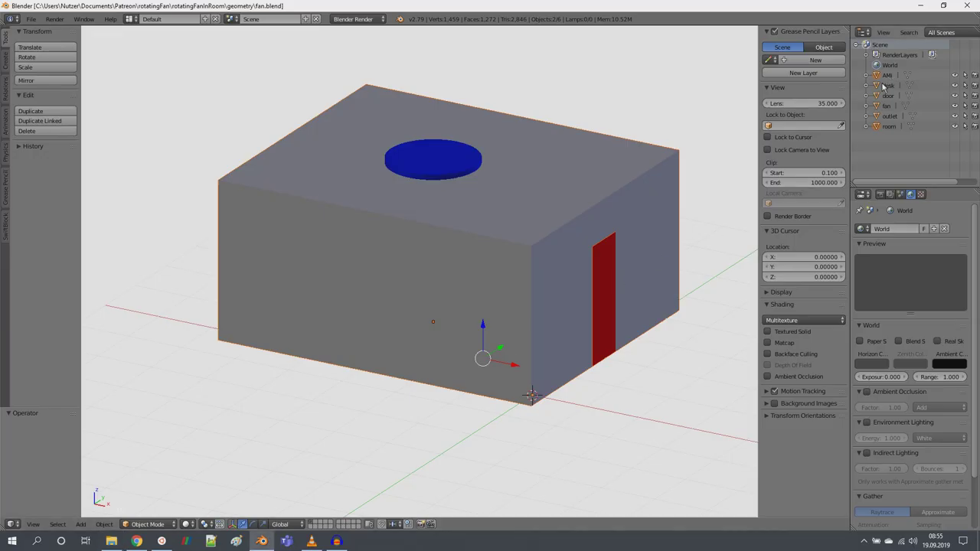
Hide the room box and the desk in the Blender outliner
{"action": "left_click", "coordinate": [866, 126]}
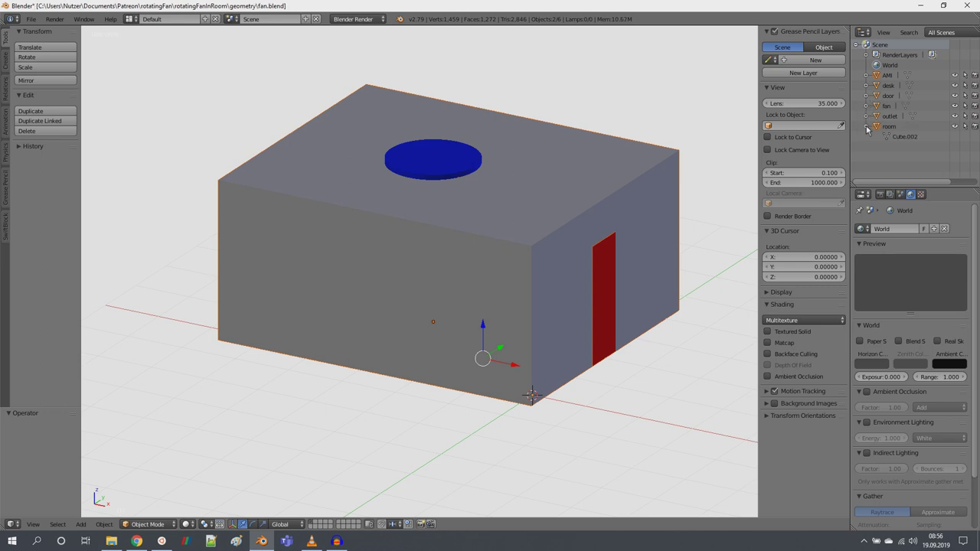
{"action": "left_click", "coordinate": [867, 127]}
{"action": "left_click", "coordinate": [953, 127]}
{"action": "left_click", "coordinate": [953, 127]}
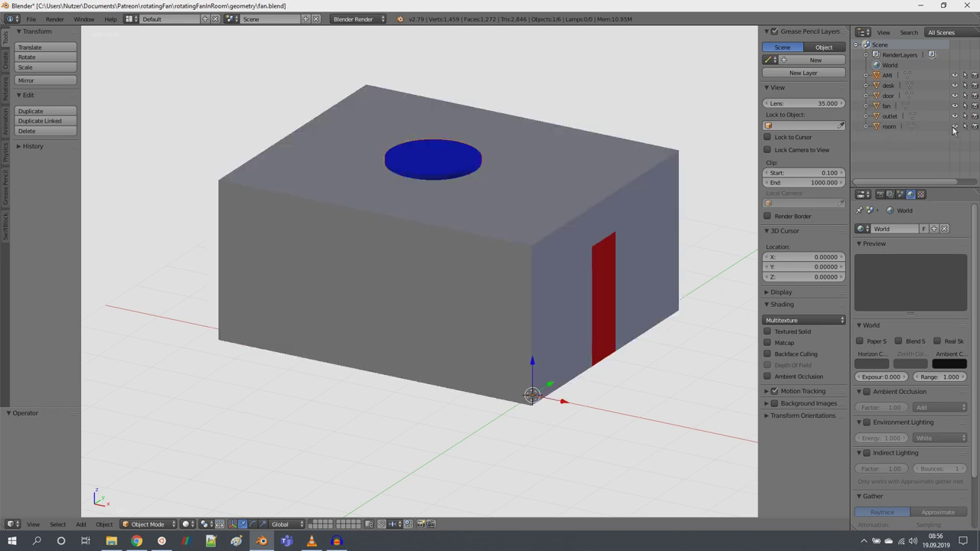
{"action": "left_click", "coordinate": [953, 127]}
{"action": "left_click", "coordinate": [954, 127]}
{"action": "left_click", "coordinate": [954, 128]}
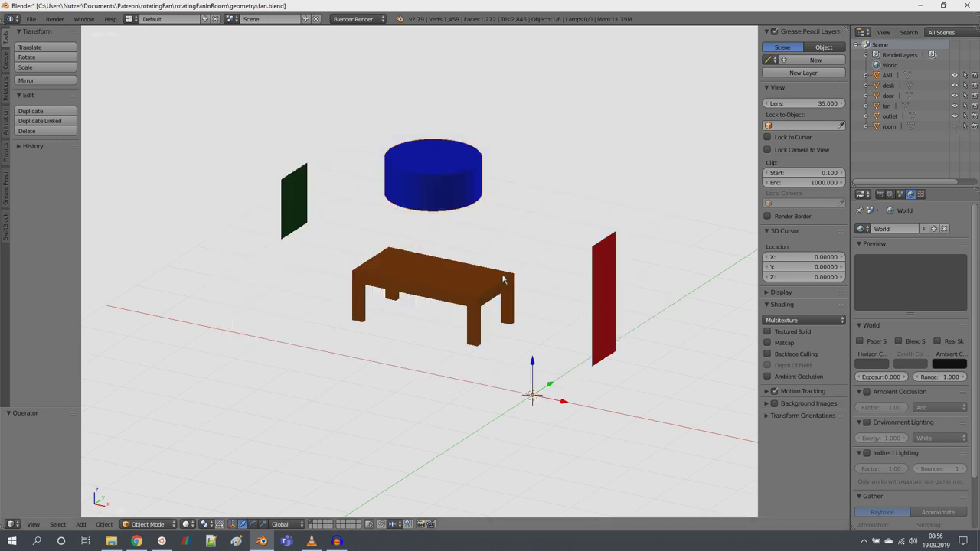
{"action": "left_click", "coordinate": [954, 86]}
{"action": "left_click", "coordinate": [954, 85]}
{"action": "left_click", "coordinate": [954, 86]}
{"action": "left_click", "coordinate": [954, 85]}
{"action": "scroll", "coordinate": [478, 291], "scroll_direction": "up", "scroll_amount": 4}
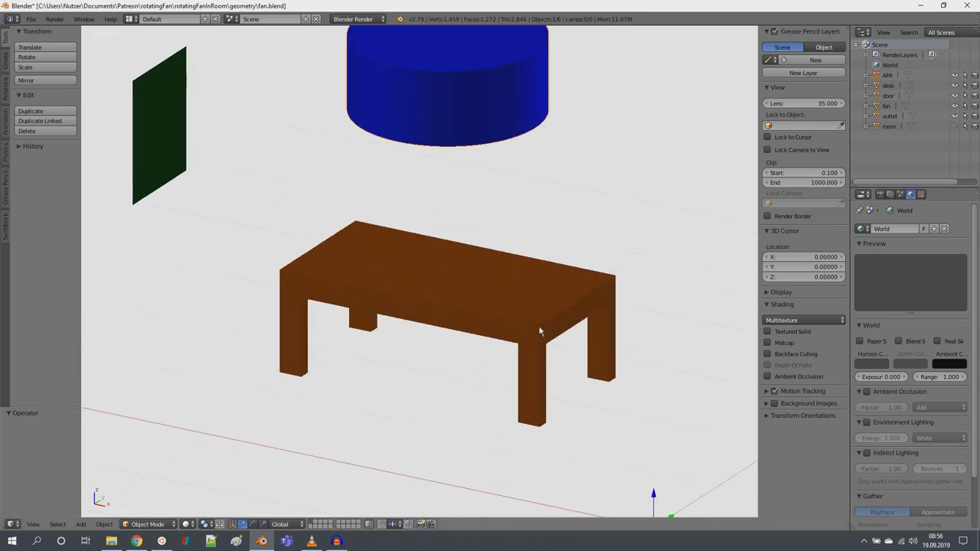
{"action": "left_click", "coordinate": [955, 85]}
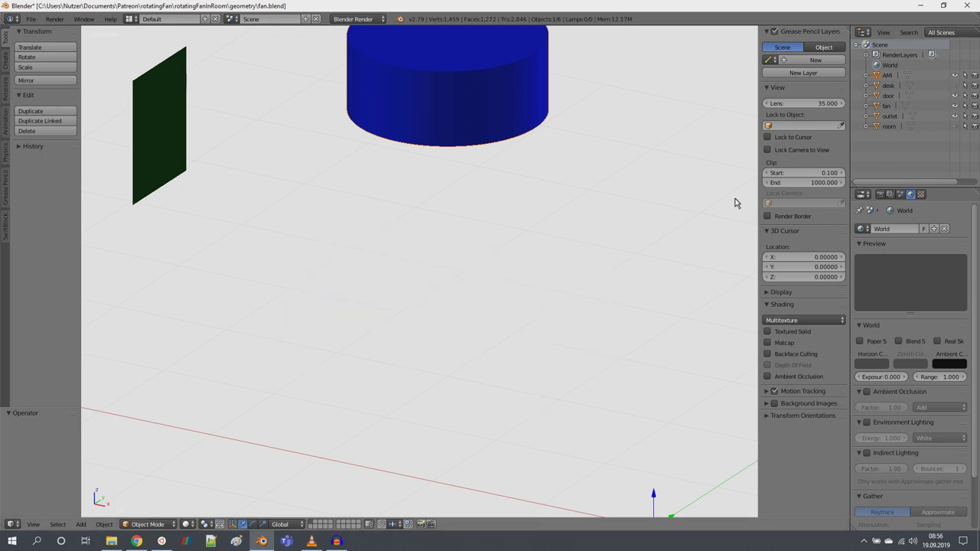
{"action": "scroll", "coordinate": [666, 279], "scroll_direction": "down", "scroll_amount": 3}
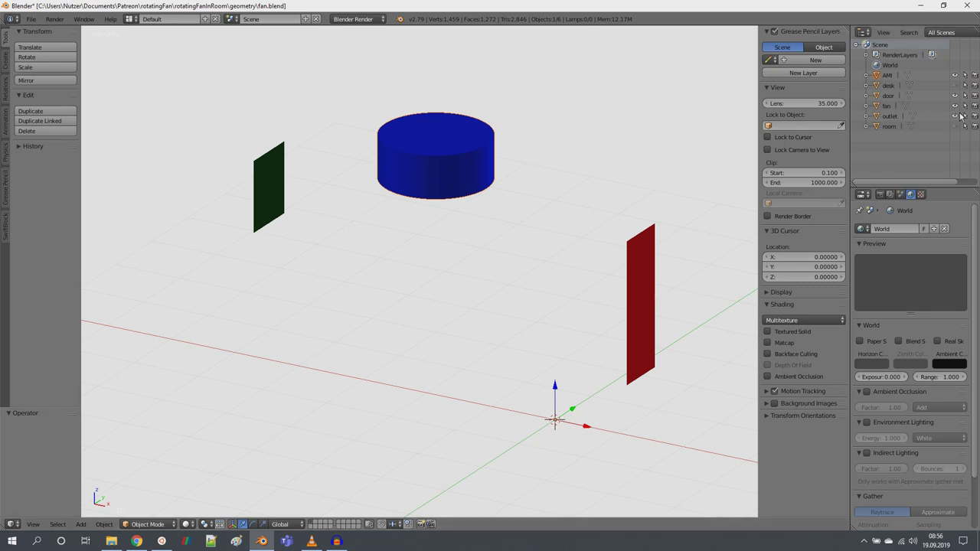
Hide the door, outlet and AMI cylinder, then orbit around the fan
{"action": "left_click", "coordinate": [955, 95]}
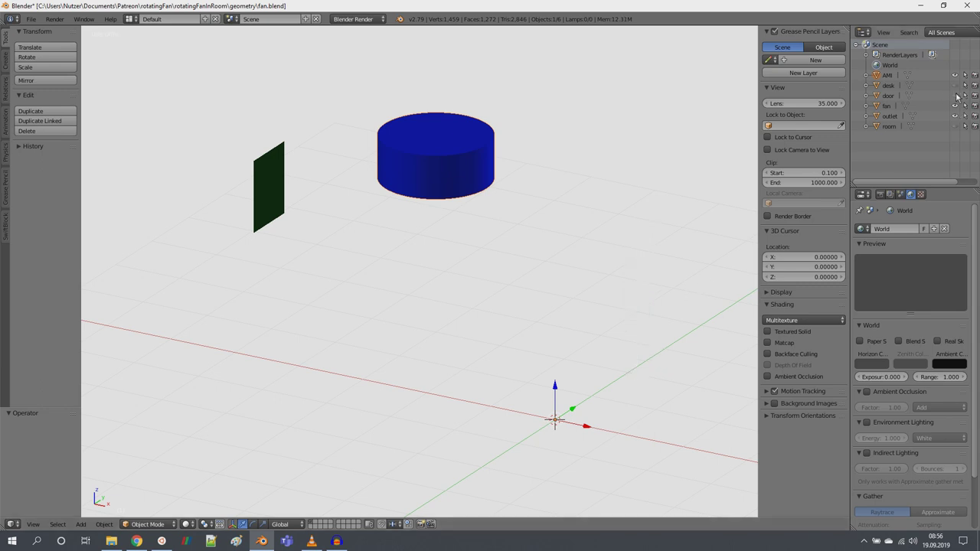
{"action": "left_click", "coordinate": [955, 117]}
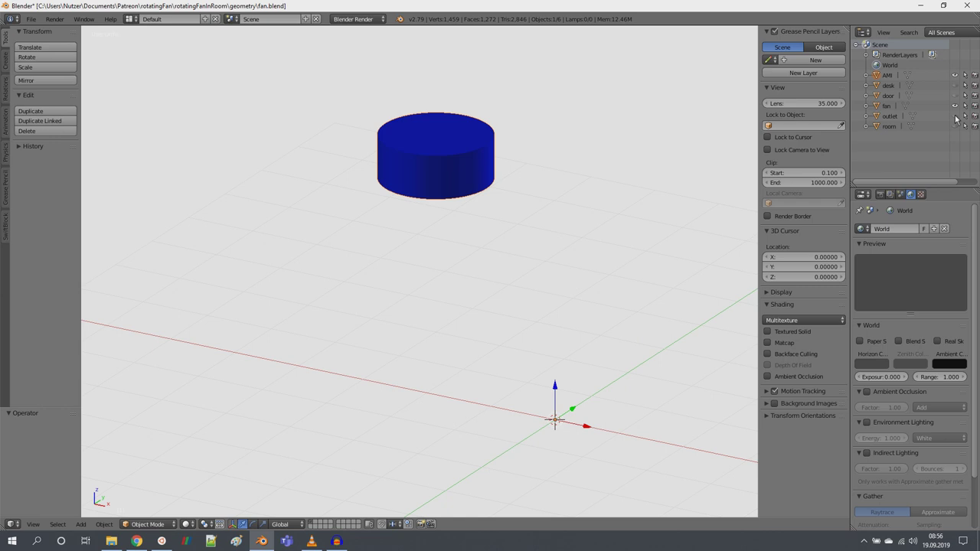
{"action": "left_click", "coordinate": [956, 116]}
{"action": "left_click", "coordinate": [956, 116]}
{"action": "left_click", "coordinate": [955, 75]}
{"action": "left_click", "coordinate": [955, 75]}
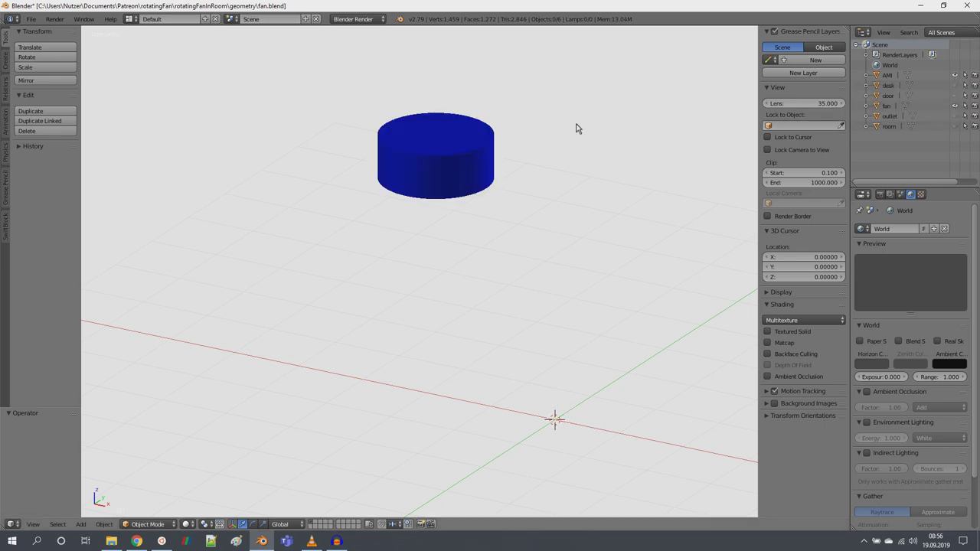
{"action": "scroll", "coordinate": [564, 158], "scroll_direction": "up", "scroll_amount": 5}
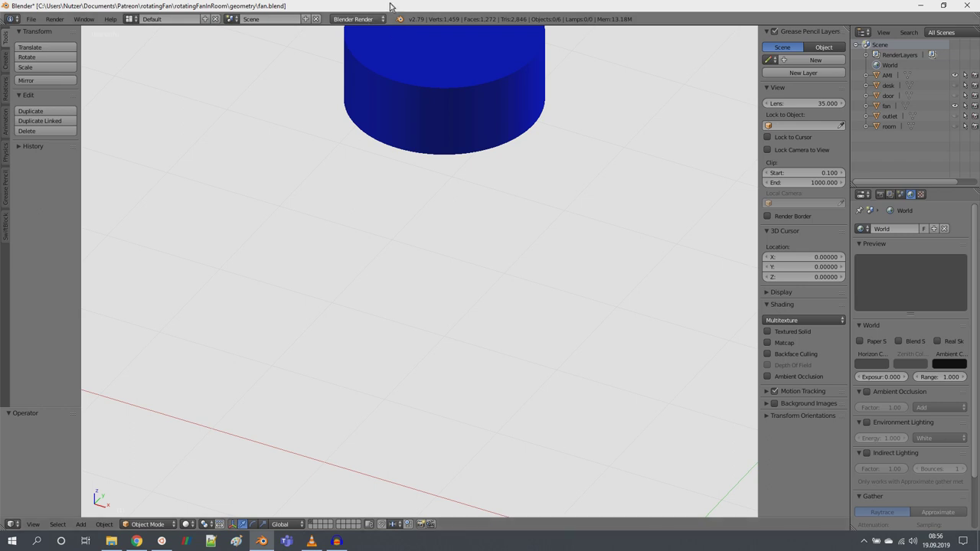
{"action": "left_click", "coordinate": [955, 75]}
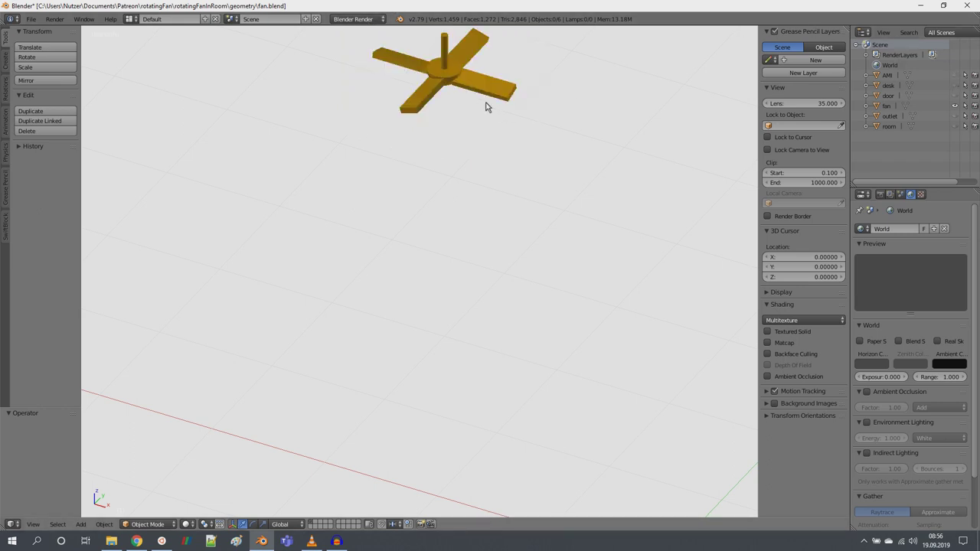
{"action": "left_click_drag", "start_coordinate": [474, 79], "coordinate": [330, 96]}
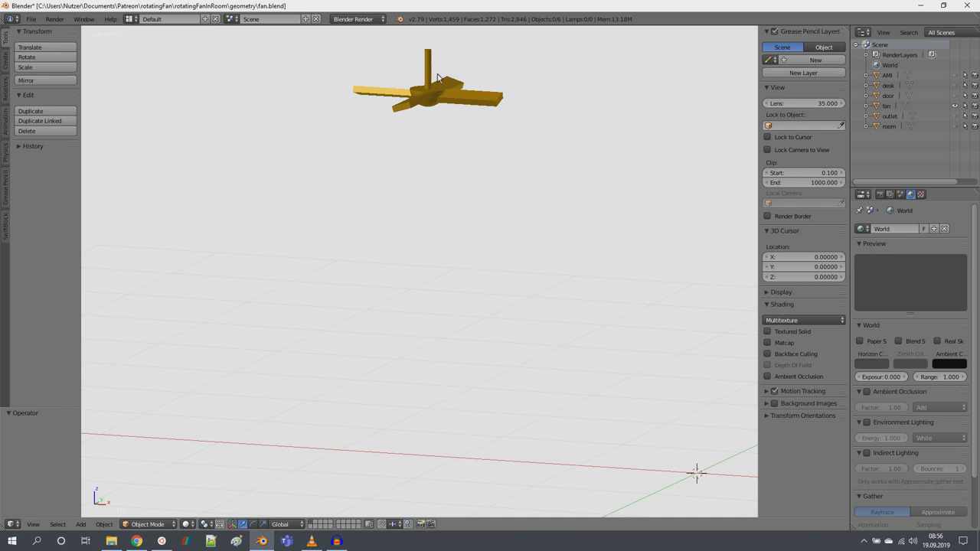
{"action": "left_click_drag", "start_coordinate": [436, 118], "coordinate": [389, 103]}
{"action": "scroll", "coordinate": [387, 109], "scroll_direction": "down", "scroll_amount": 2}
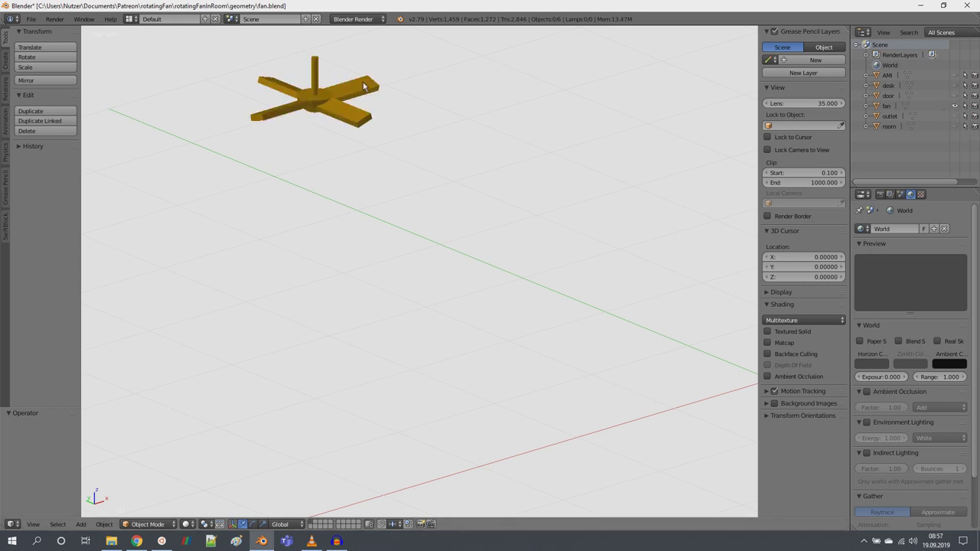
Quit Blender without saving the changes
{"action": "left_click", "coordinate": [965, 6]}
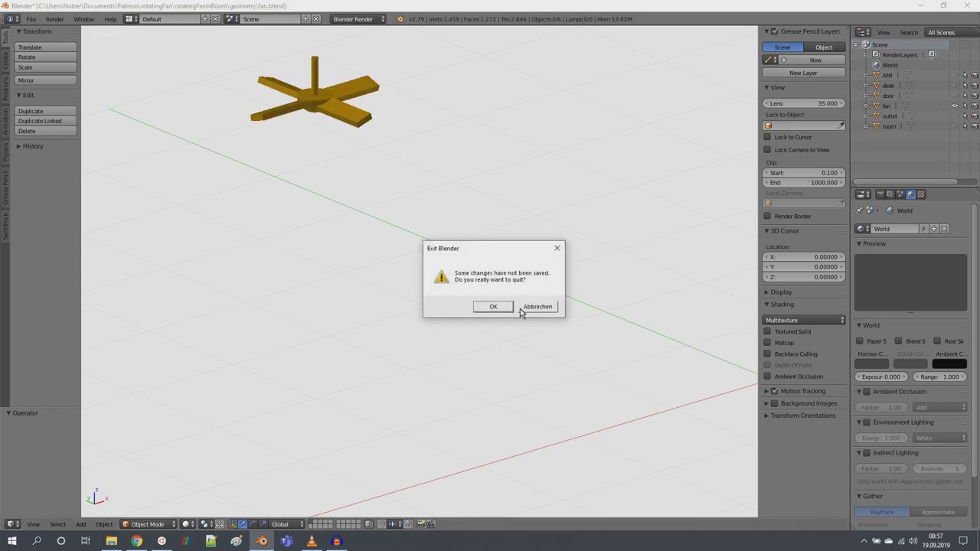
{"action": "left_click", "coordinate": [507, 305]}
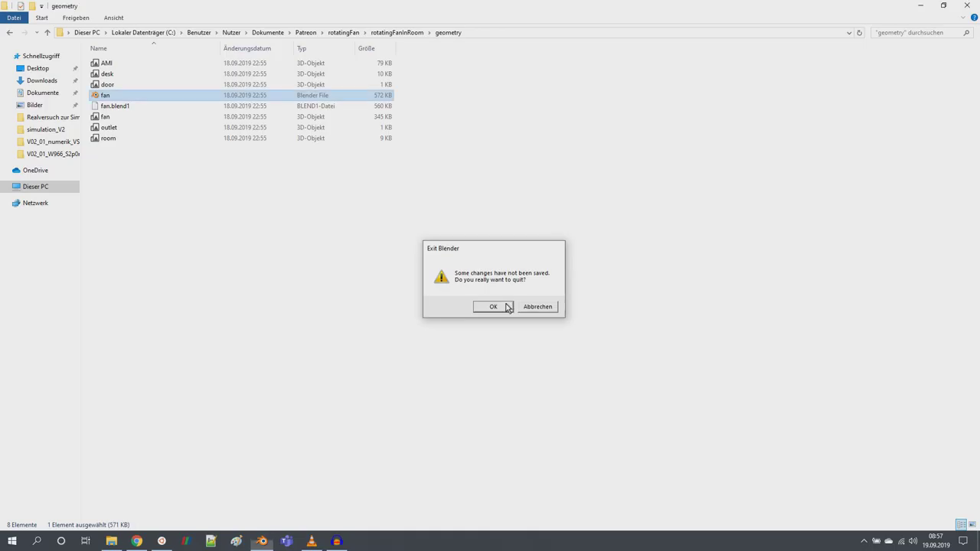
{"action": "left_click", "coordinate": [185, 541]}
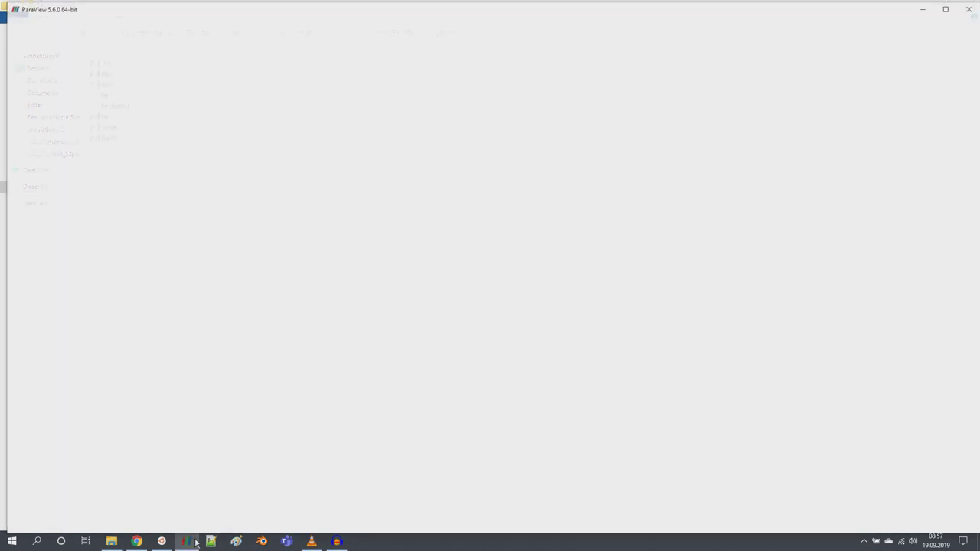
Open all six STL files from Documents/Patreon/rotatingFan/rotatingFanInRoom/geometry in ParaView
{"action": "left_click", "coordinate": [946, 7]}
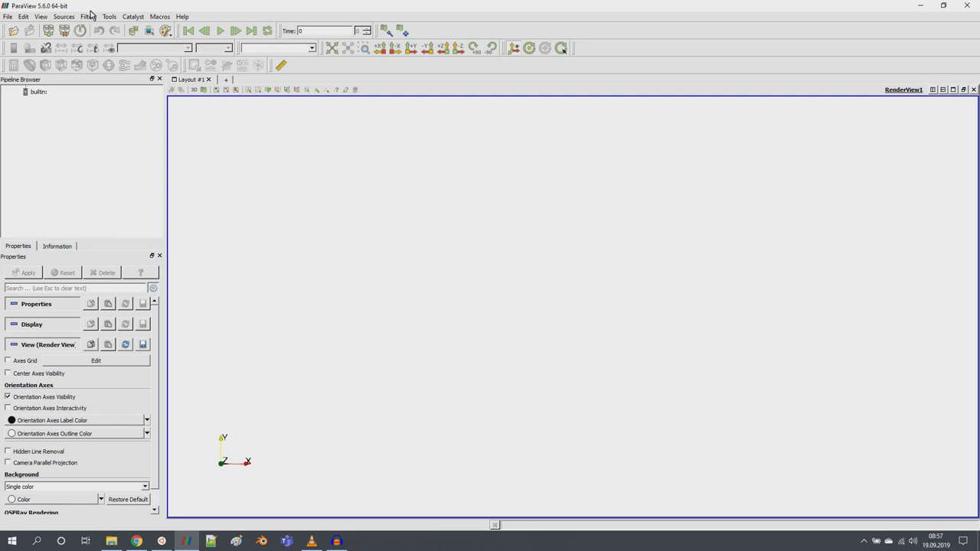
{"action": "left_click", "coordinate": [14, 31]}
{"action": "left_click", "coordinate": [287, 205]}
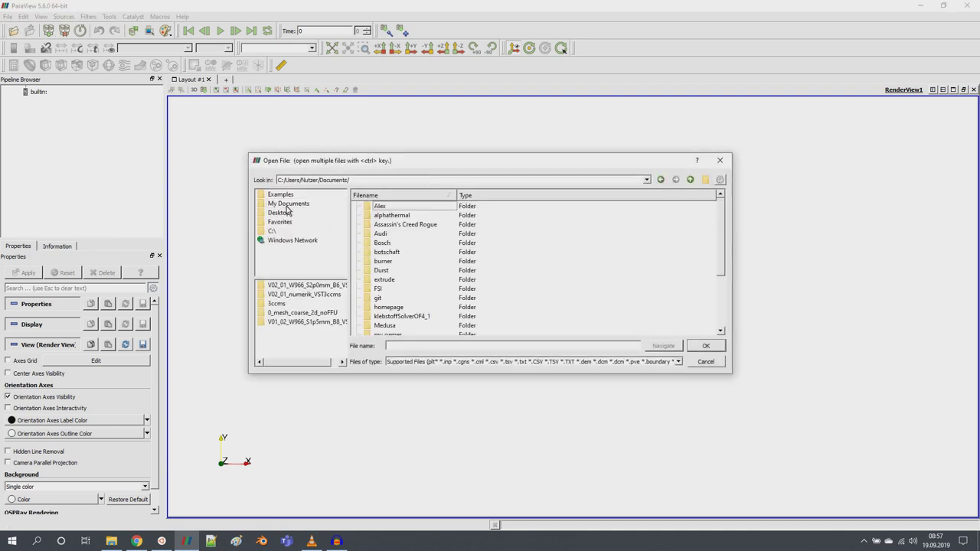
{"action": "scroll", "coordinate": [404, 305], "scroll_direction": "down", "scroll_amount": 5}
{"action": "double_click", "coordinate": [385, 262]}
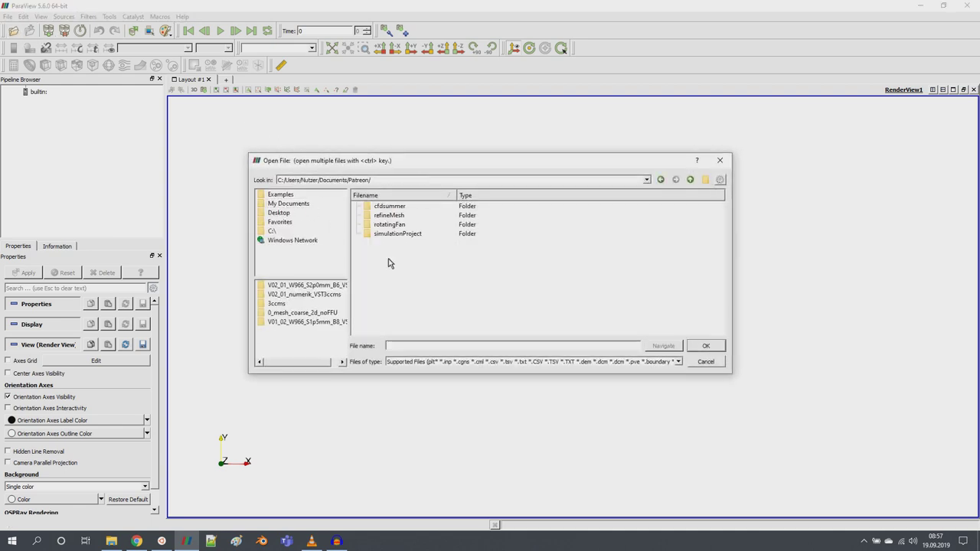
{"action": "double_click", "coordinate": [396, 225]}
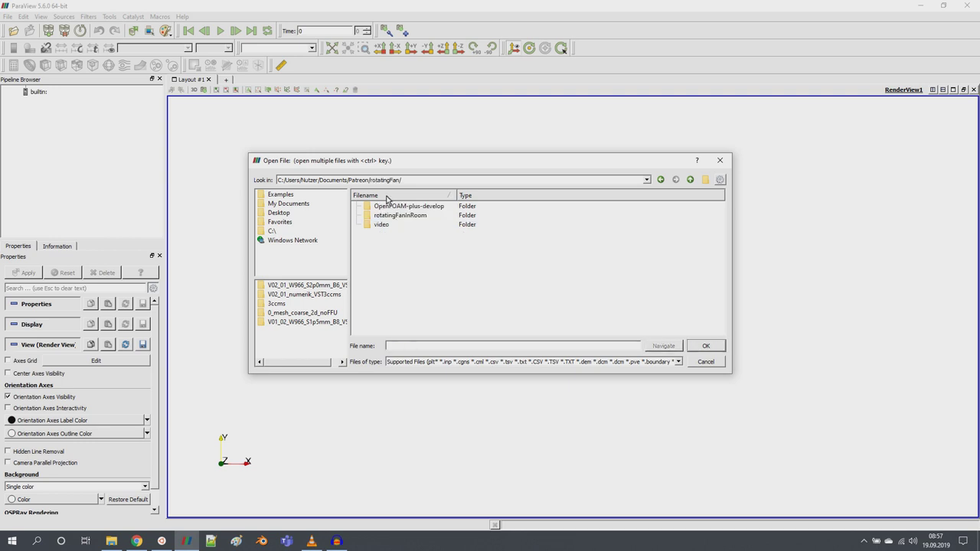
{"action": "double_click", "coordinate": [394, 217]}
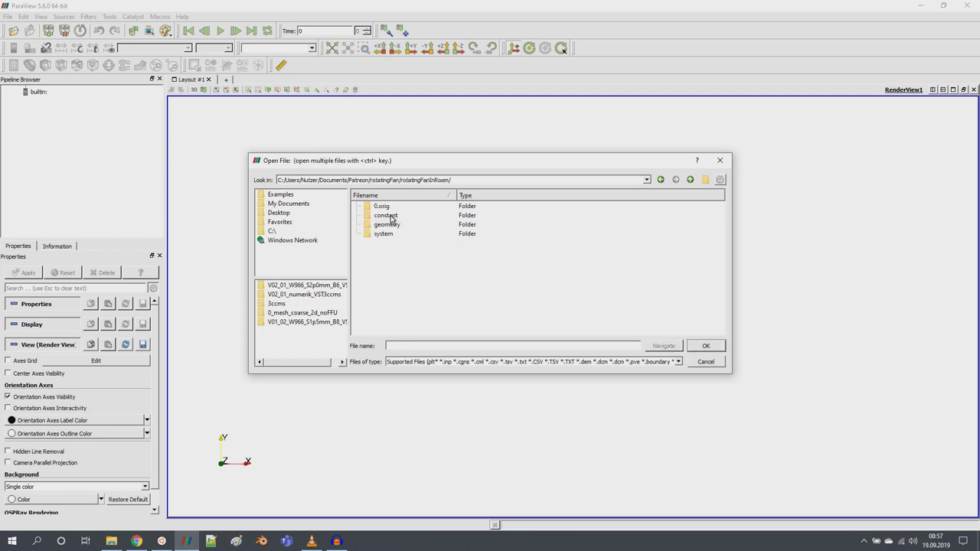
{"action": "double_click", "coordinate": [390, 225]}
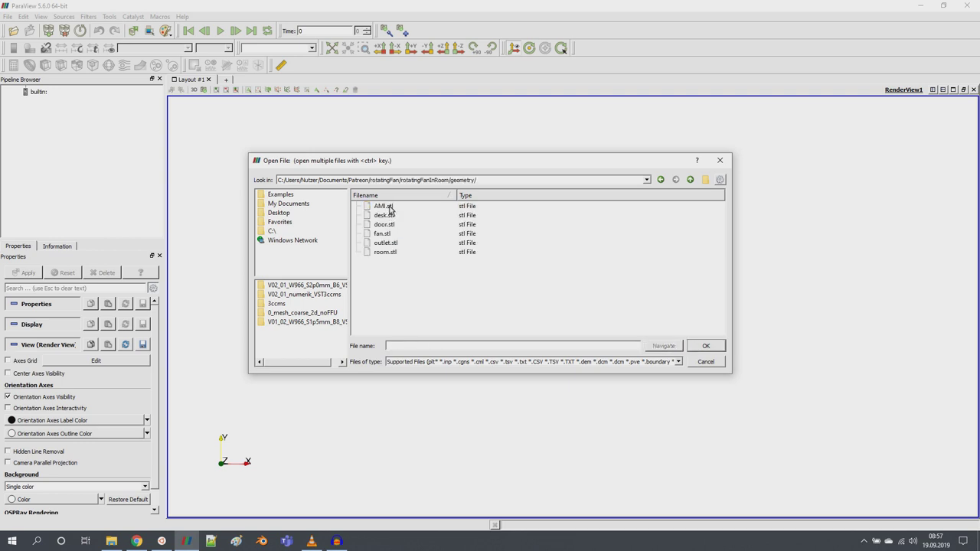
{"action": "left_click", "coordinate": [388, 208]}
{"action": "left_click", "coordinate": [384, 252], "text": "shift"}
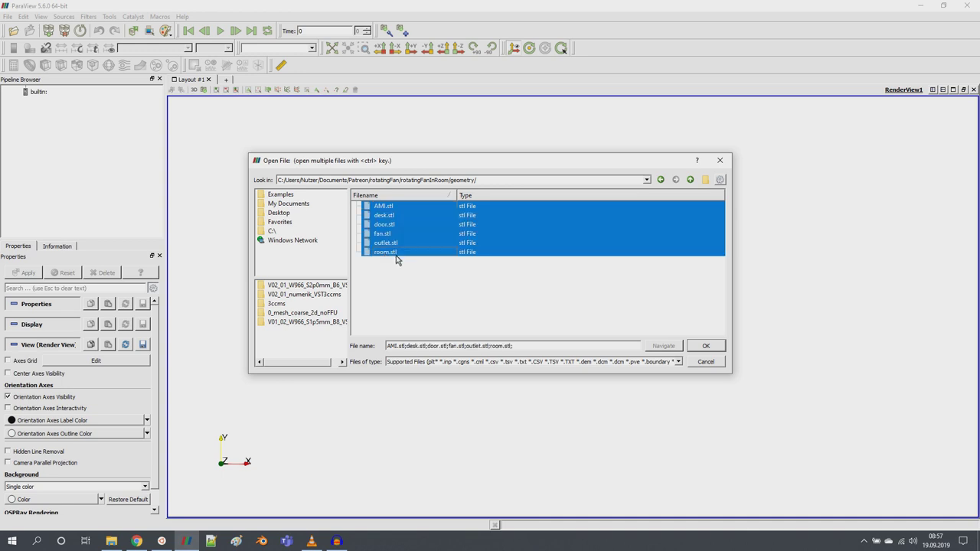
{"action": "left_click", "coordinate": [706, 345]}
Apply and reset the camera, then hide room.stl to view the desk, fan, door and outlet
{"action": "left_click", "coordinate": [29, 273]}
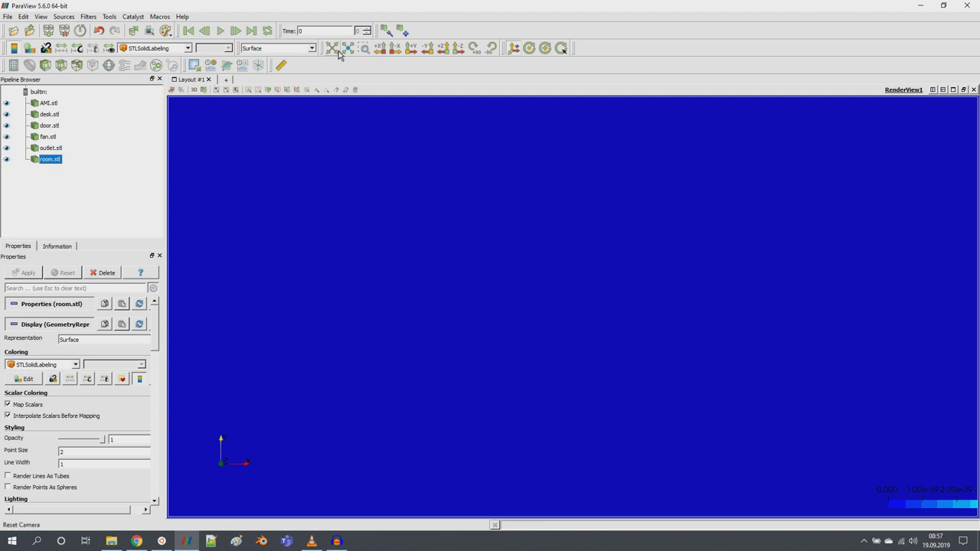
{"action": "left_click", "coordinate": [332, 47]}
{"action": "left_click_drag", "start_coordinate": [519, 291], "coordinate": [447, 260]}
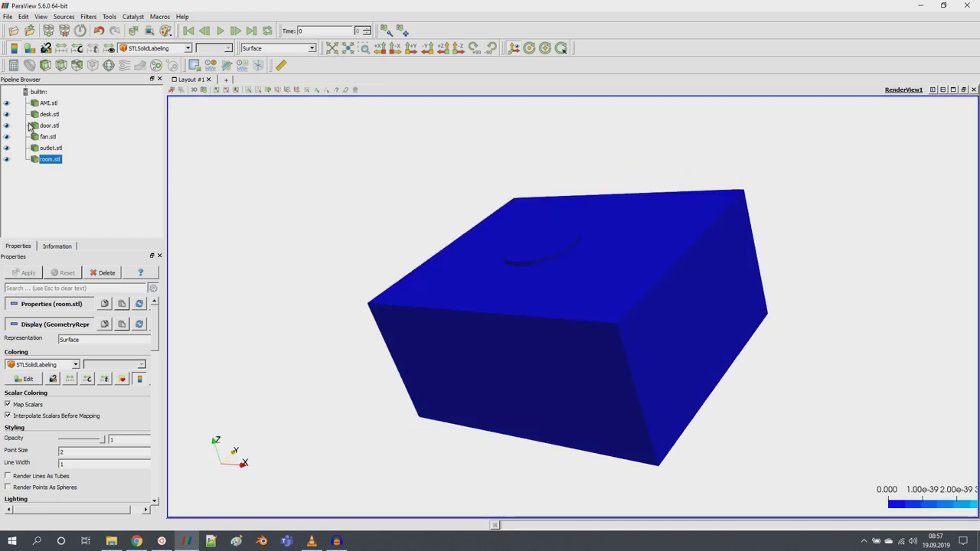
{"action": "left_click", "coordinate": [7, 159]}
{"action": "left_click_drag", "start_coordinate": [585, 368], "coordinate": [566, 353]}
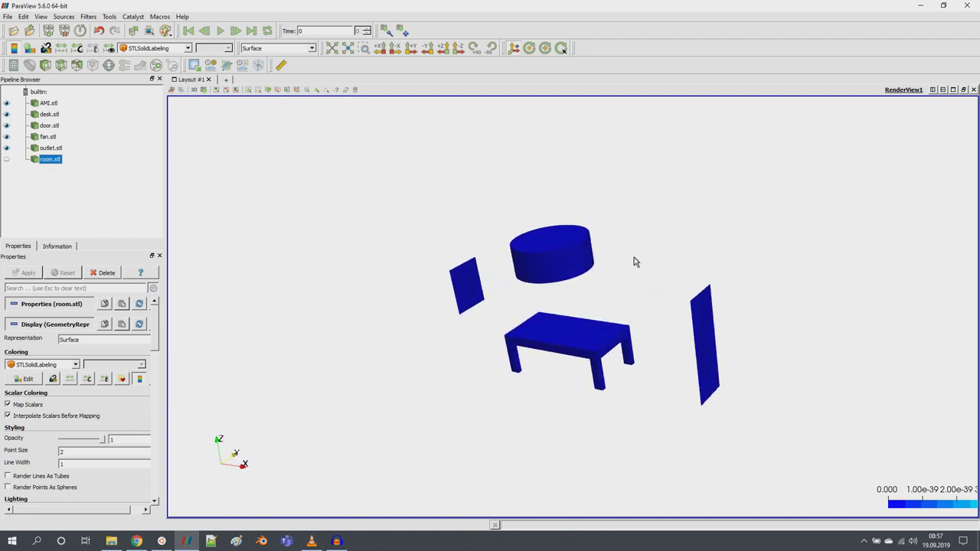
{"action": "left_click", "coordinate": [919, 6]}
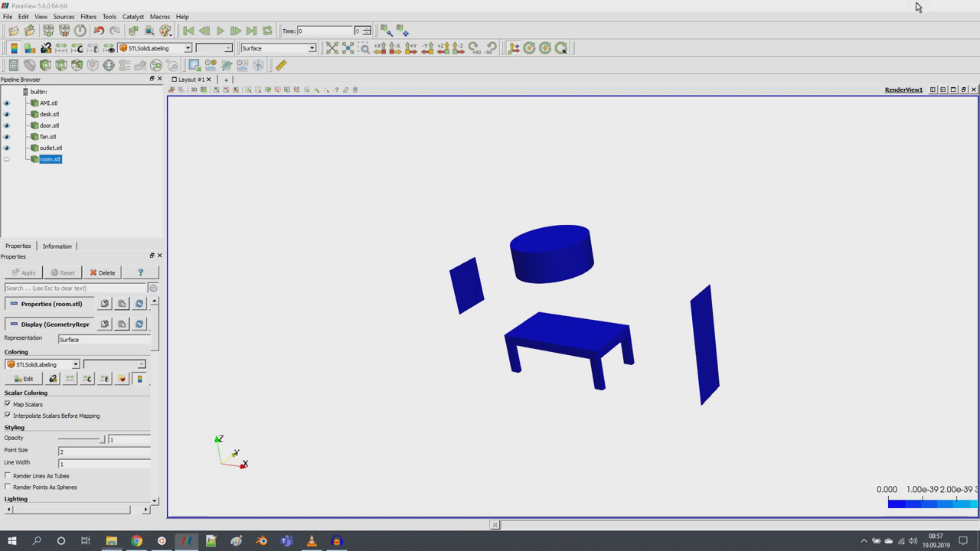
{"action": "left_click", "coordinate": [398, 33]}
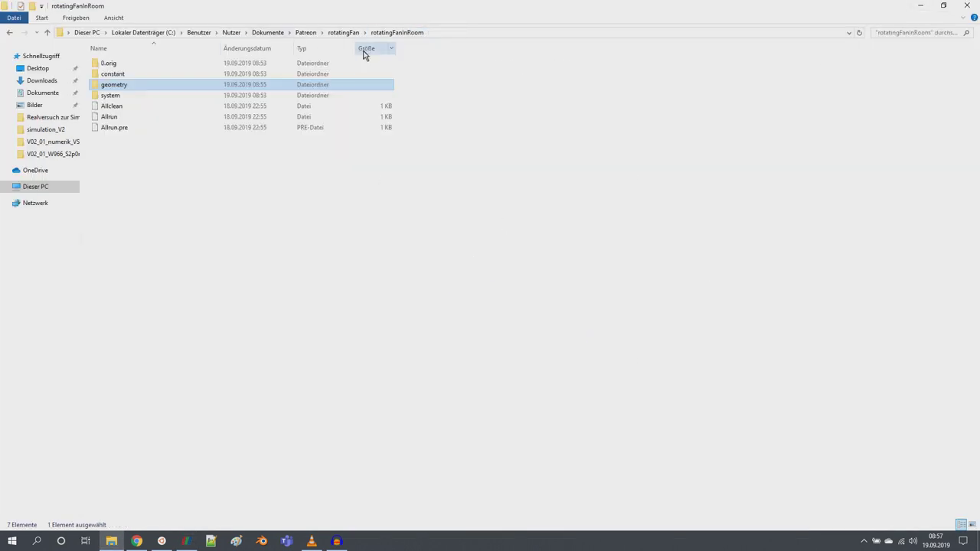
Create a new folder named 'mesh' inside rotatingFanInRoom
{"action": "right_click", "coordinate": [141, 162]}
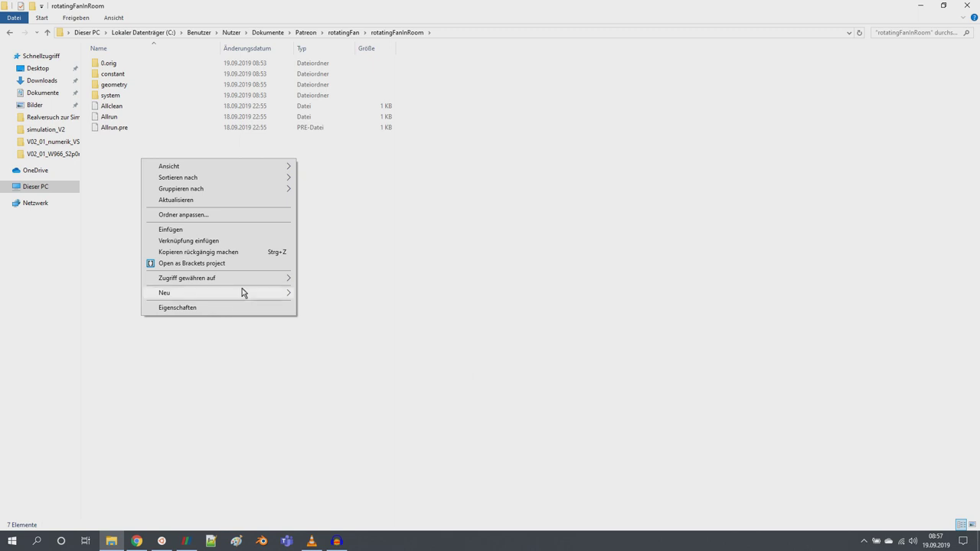
{"action": "mouse_move", "coordinate": [241, 293]}
{"action": "left_click", "coordinate": [331, 296]}
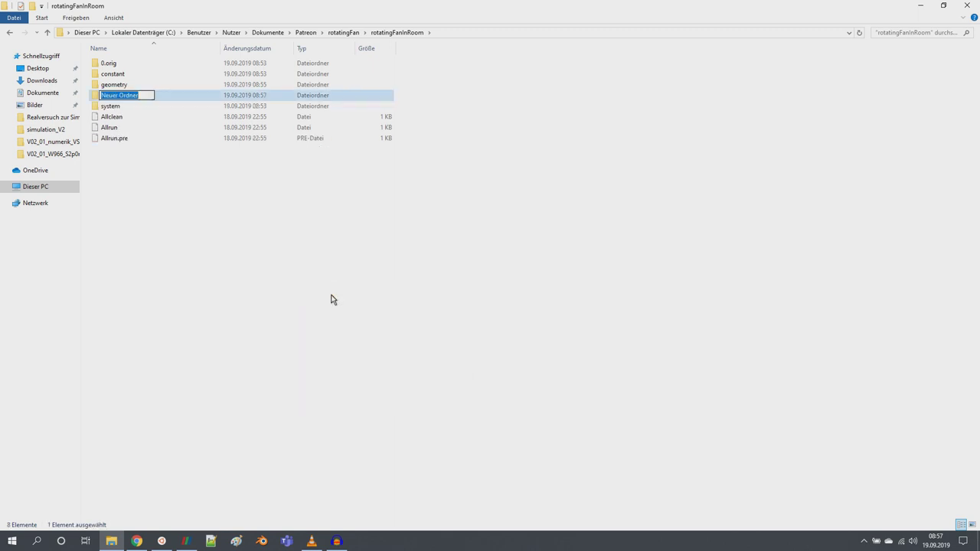
{"action": "type", "text": "mesh"}
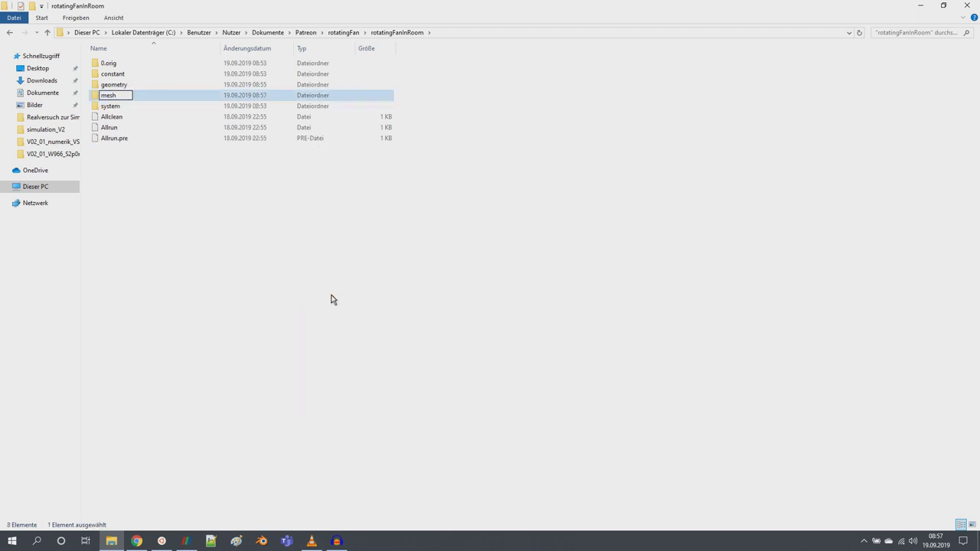
{"action": "key", "text": "Return"}
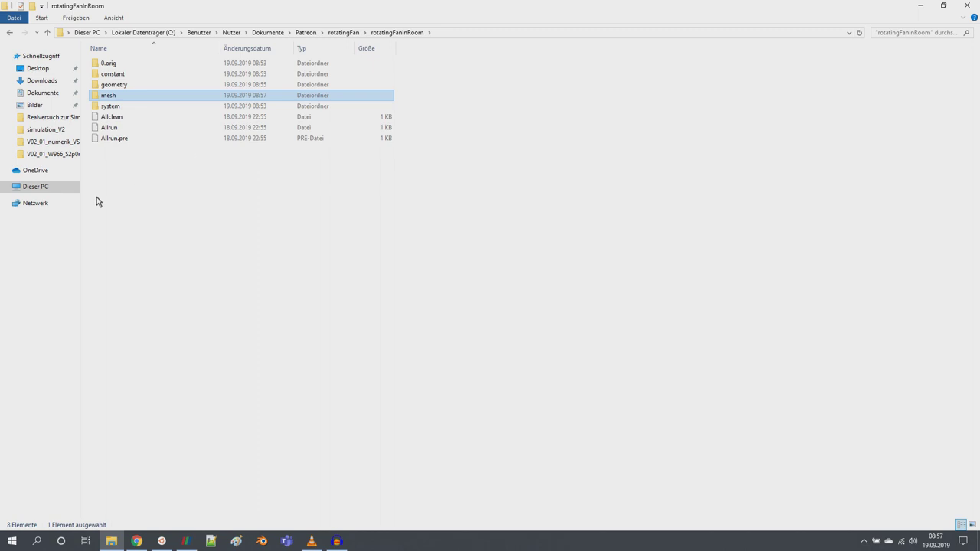
Copy the constant and system folders and paste them into the mesh folder
{"action": "left_click", "coordinate": [110, 109]}
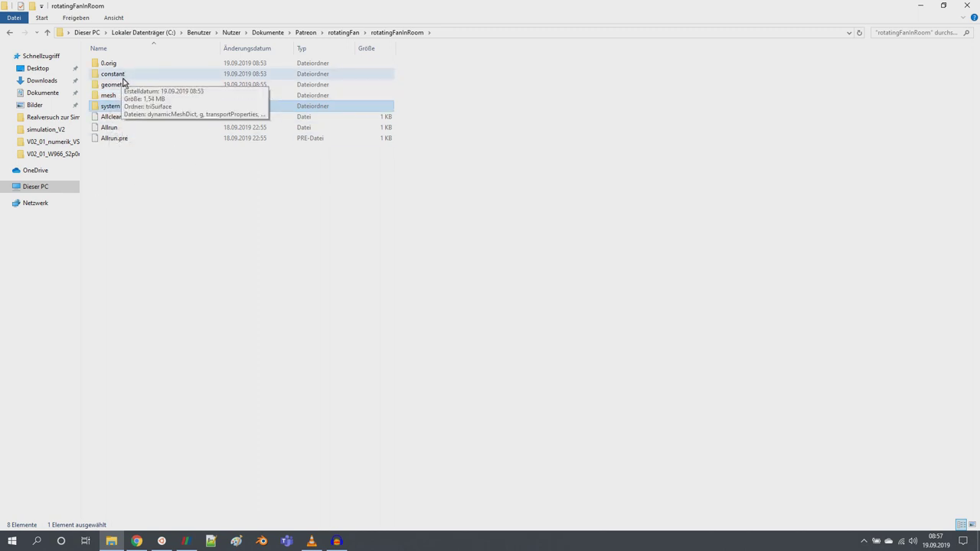
{"action": "left_click", "coordinate": [122, 76], "text": "ctrl"}
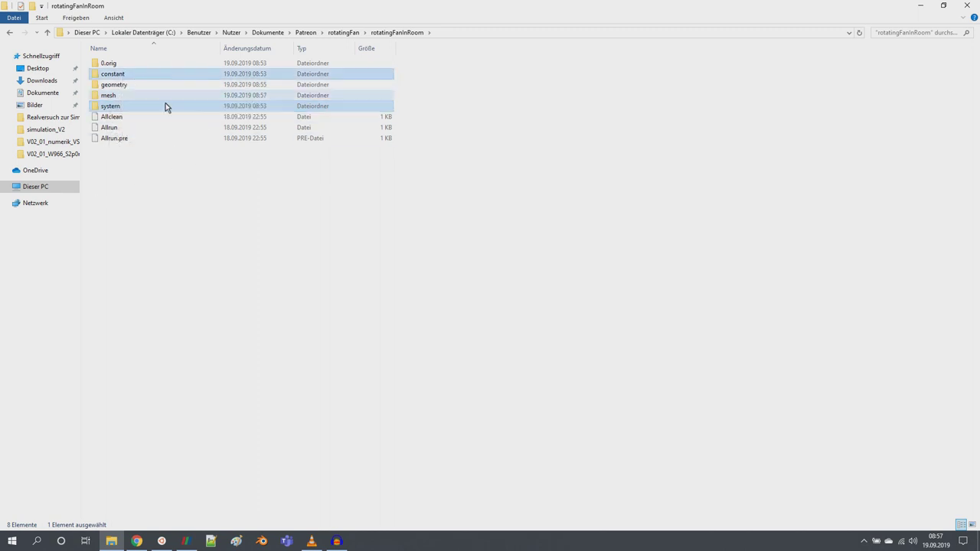
{"action": "right_click", "coordinate": [116, 108]}
{"action": "left_click", "coordinate": [146, 235]}
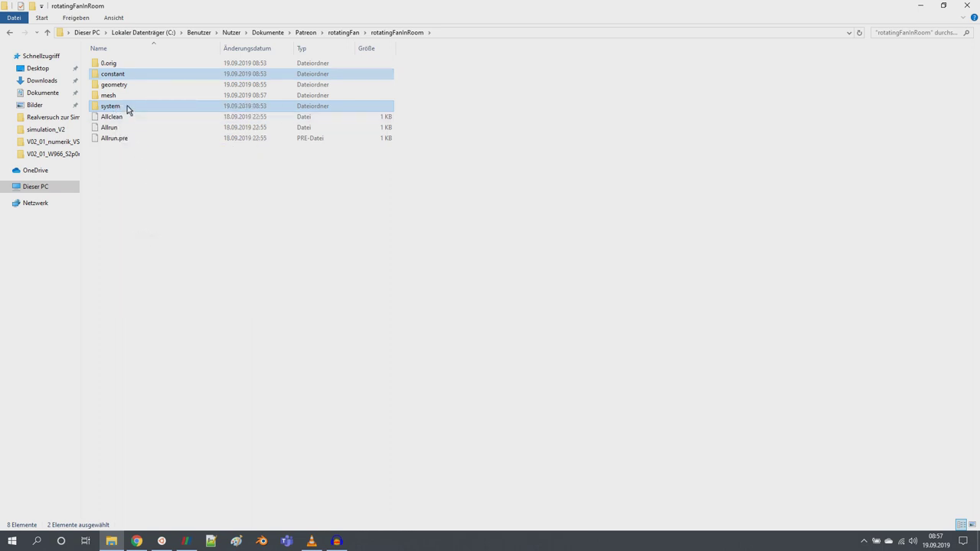
{"action": "left_click", "coordinate": [125, 95]}
{"action": "double_click", "coordinate": [125, 96]}
{"action": "key", "text": "ctrl+v"}
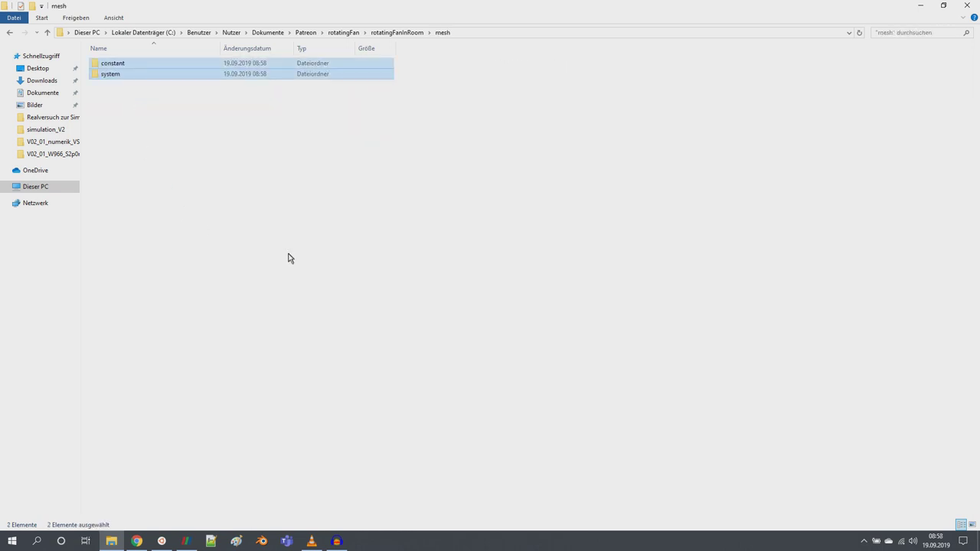
{"action": "left_click", "coordinate": [212, 210]}
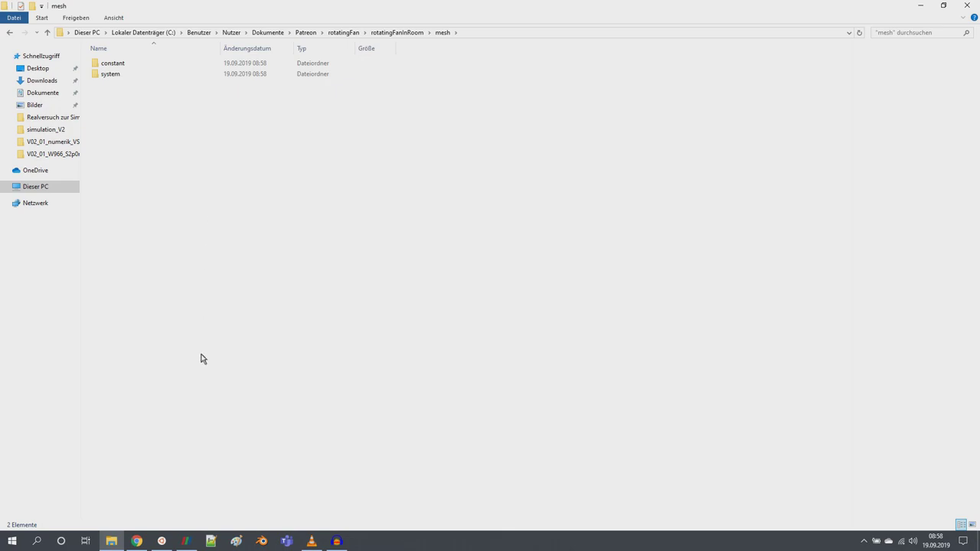
{"action": "left_click", "coordinate": [162, 542]}
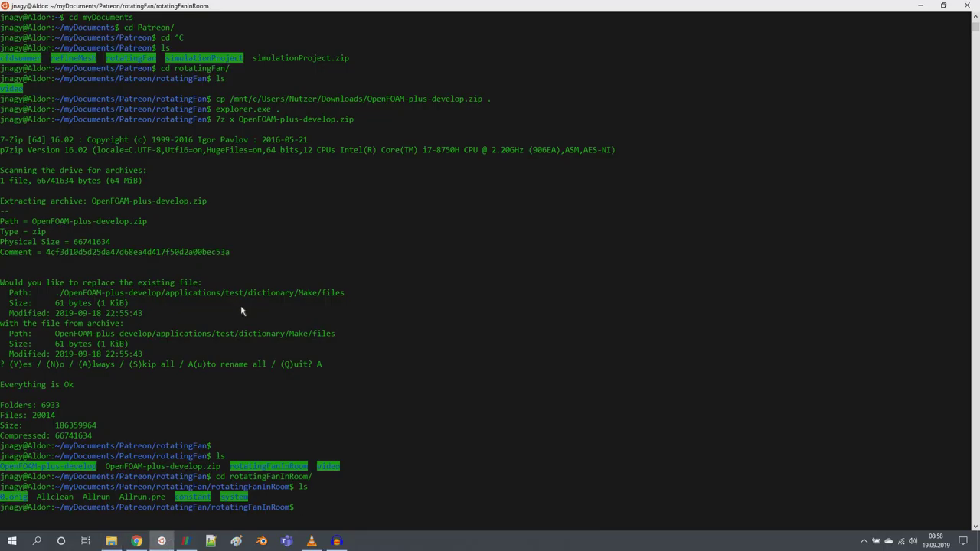
Change into mesh/ and create an empty open.foam file, listing contents before and after
{"action": "type", "text": "cd mesh/"}
{"action": "key", "text": "Return"}
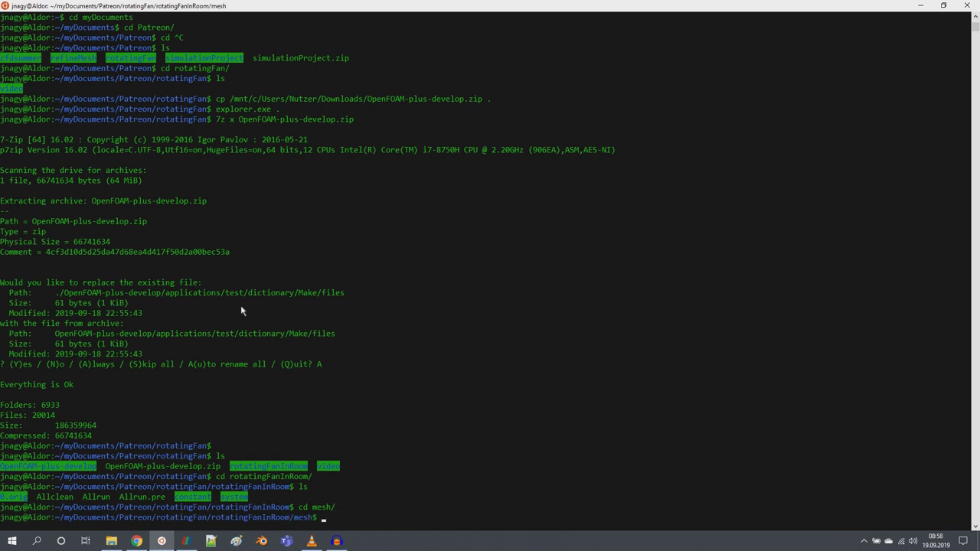
{"action": "type", "text": "ls"}
{"action": "key", "text": "Return"}
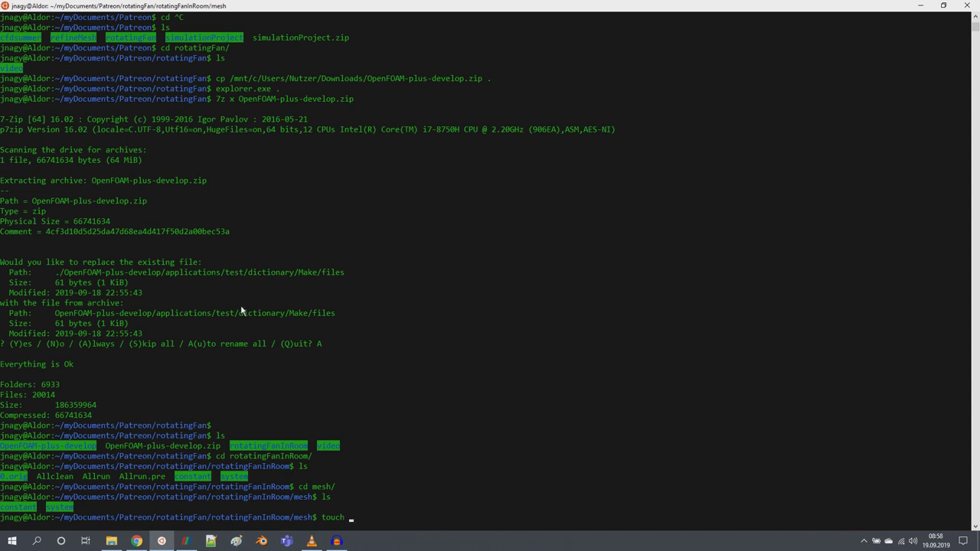
{"action": "type", "text": "open.foam"}
{"action": "key", "text": "Return"}
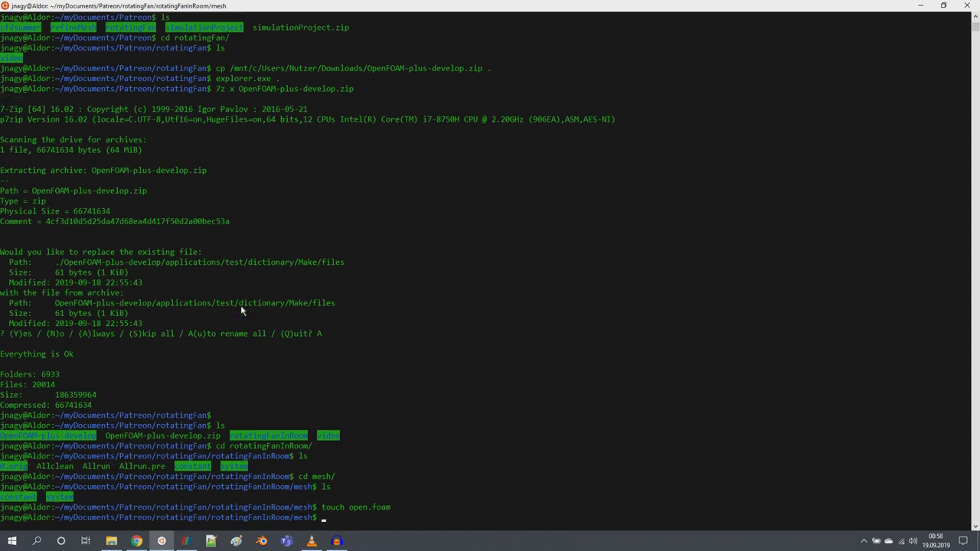
{"action": "type", "text": "ls"}
{"action": "key", "text": "Return"}
Open the mesh folder in File Explorer with explorer.exe to confirm open.foam is there
{"action": "type", "text": "explorer.exe ."}
{"action": "key", "text": "Return"}
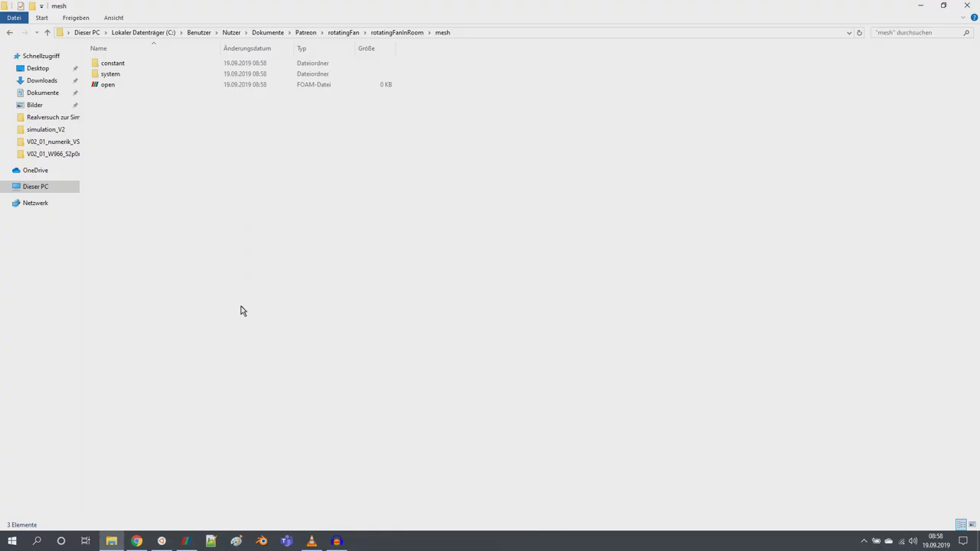
{"action": "key", "text": "alt+Tab"}
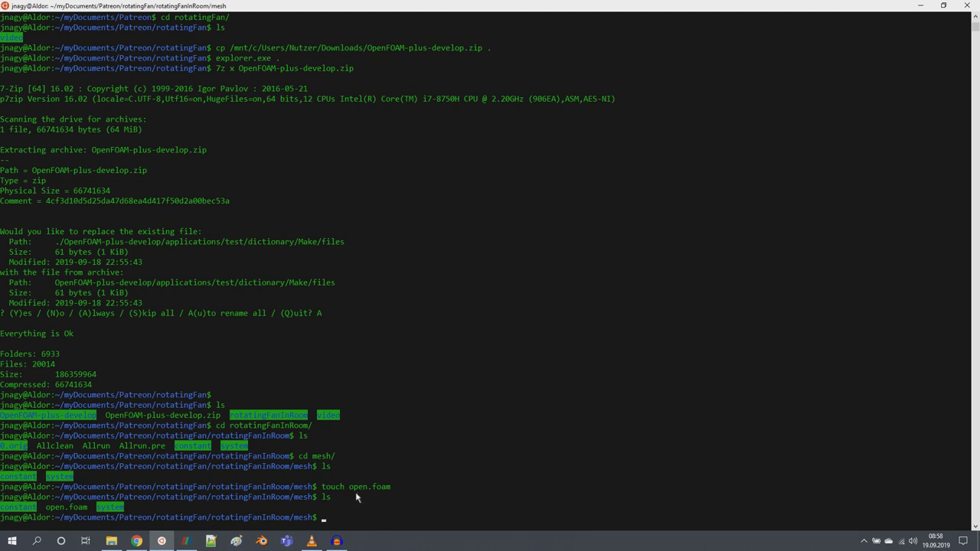
{"action": "left_click", "coordinate": [111, 541]}
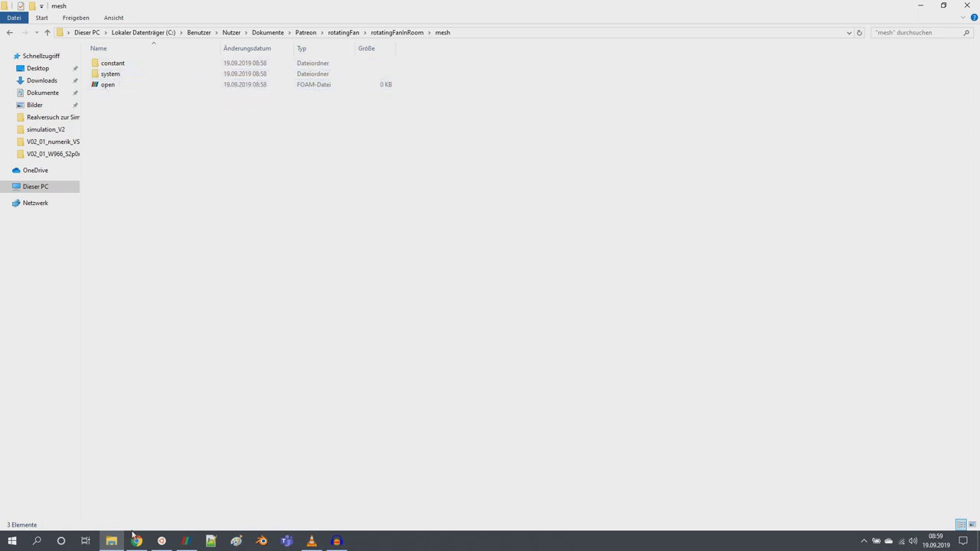
{"action": "left_click", "coordinate": [162, 542]}
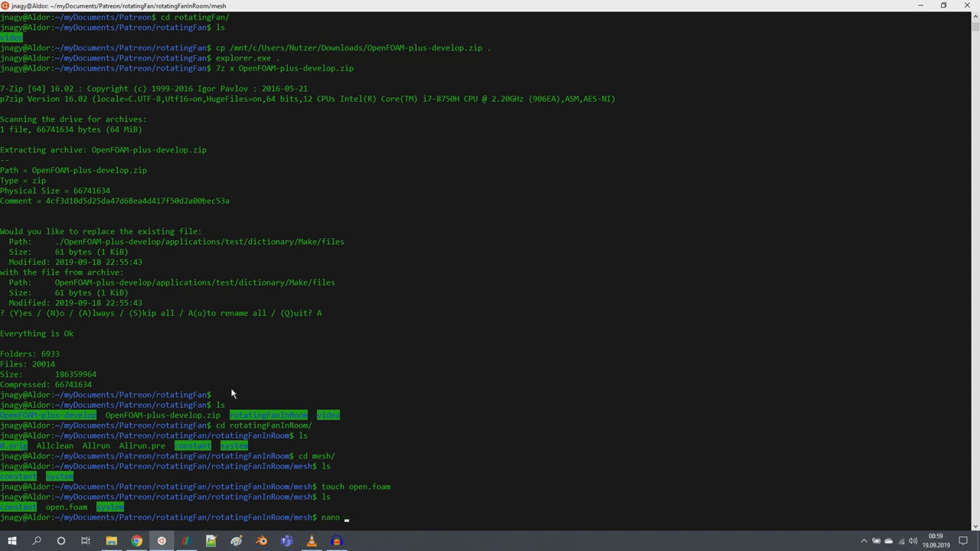
Write placeholder text into open.foam in nano and save it, then reopen and exit nano
{"action": "type", "text": "open.foam"}
{"action": "key", "text": "Return"}
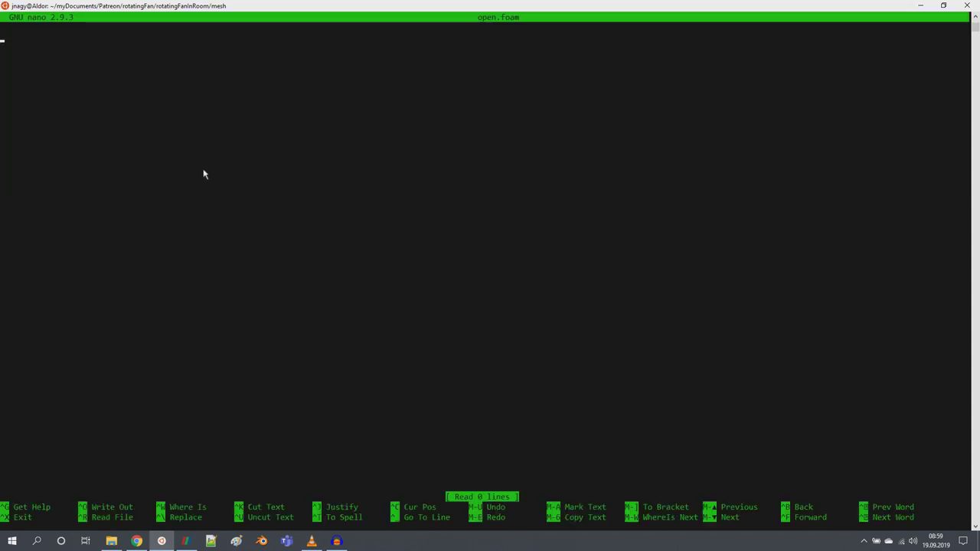
{"action": "type", "text": "lhjsaljlsdalksdaj"}
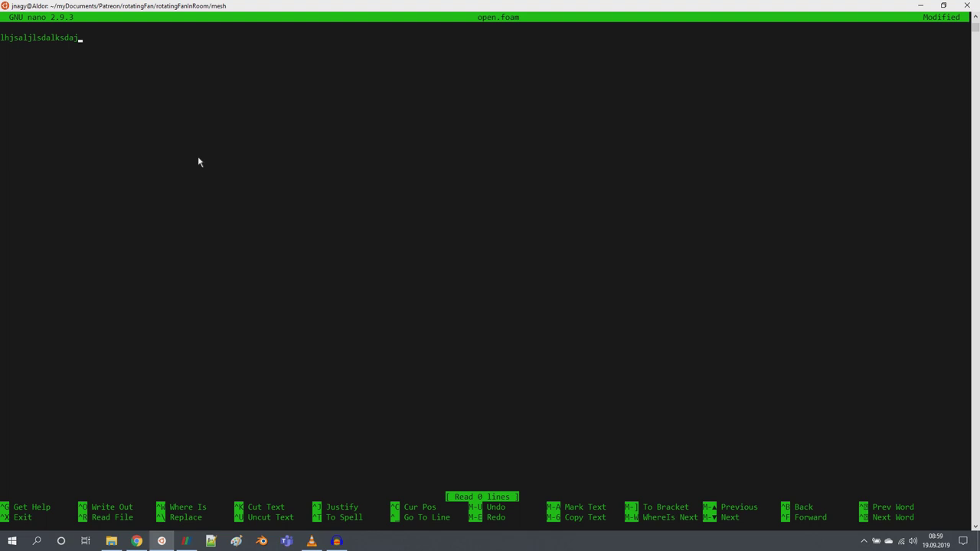
{"action": "key", "text": "ctrl+o"}
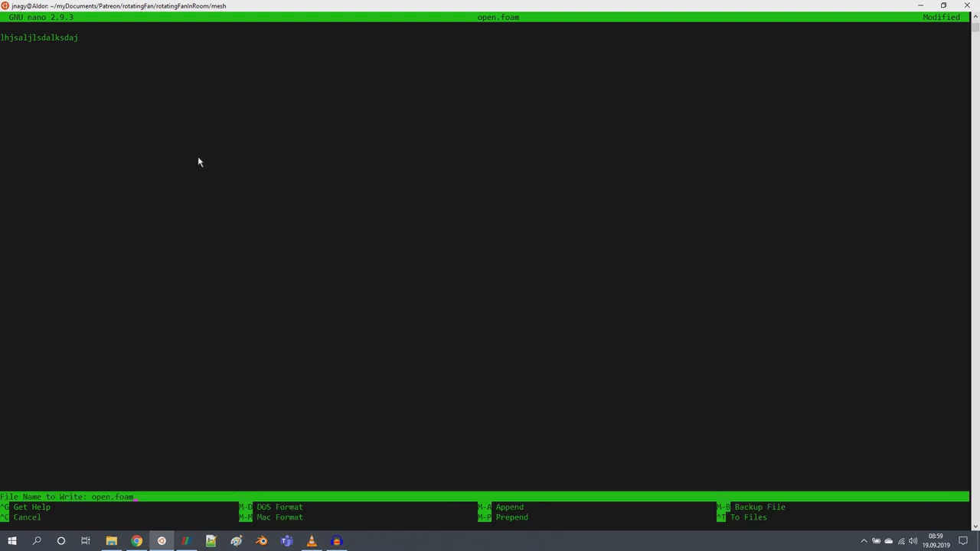
{"action": "key", "text": "Return"}
{"action": "key", "text": "ctrl+x"}
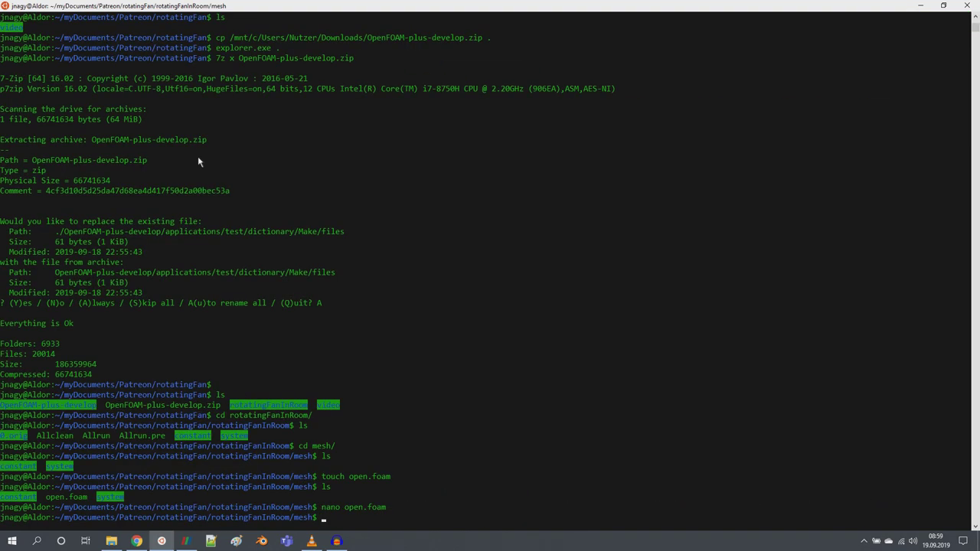
{"action": "key", "text": "Up"}
{"action": "key", "text": "Return"}
{"action": "key", "text": "ctrl+x"}
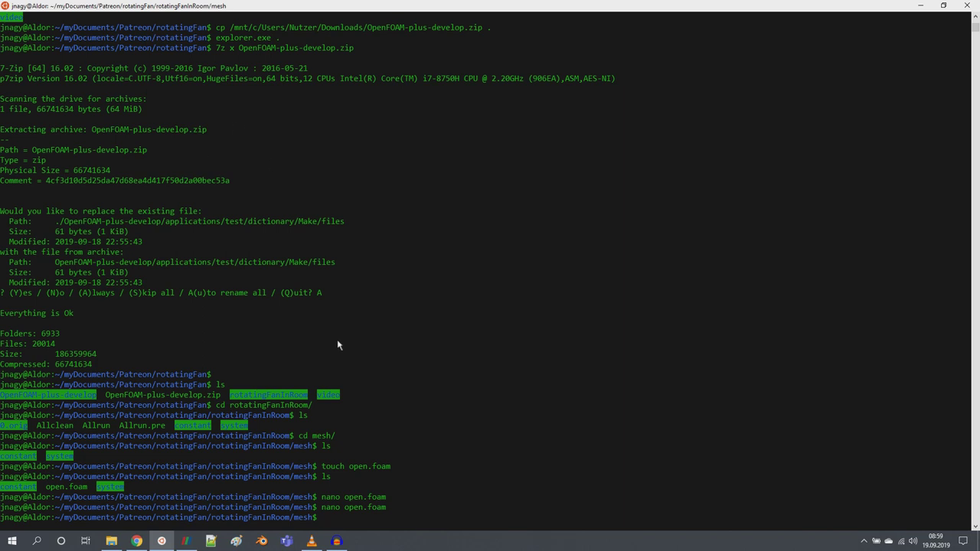
Review the User Guide's Mesh section, highlighting surfaceFeatureExtract, blockMesh and snappyHexMesh -overwrite
{"action": "left_click", "coordinate": [136, 541]}
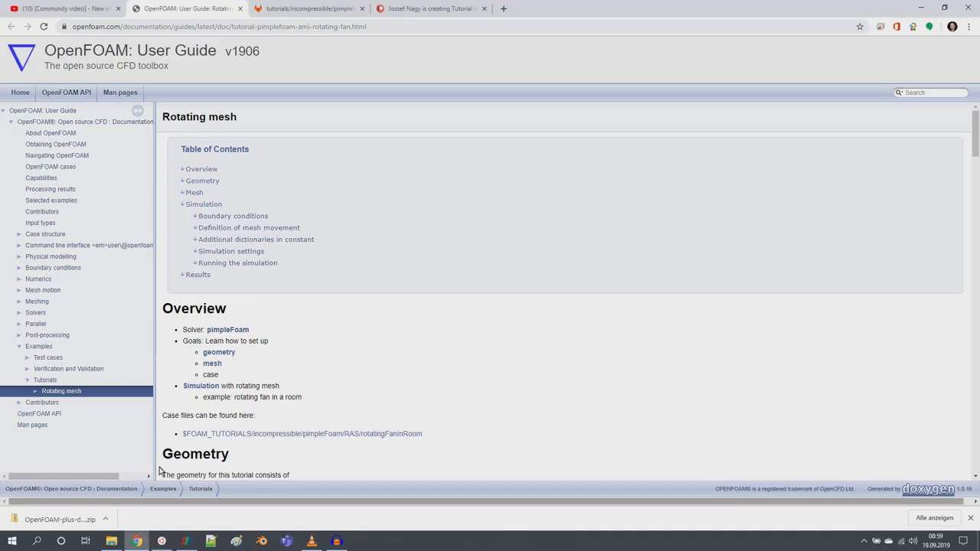
{"action": "scroll", "coordinate": [252, 255], "scroll_direction": "down", "scroll_amount": 3}
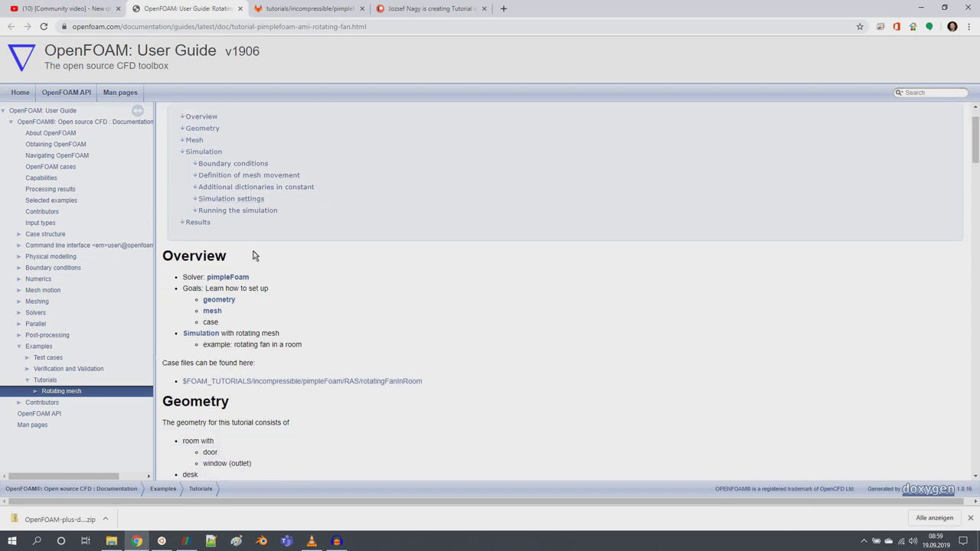
{"action": "scroll", "coordinate": [206, 240], "scroll_direction": "down", "scroll_amount": 1}
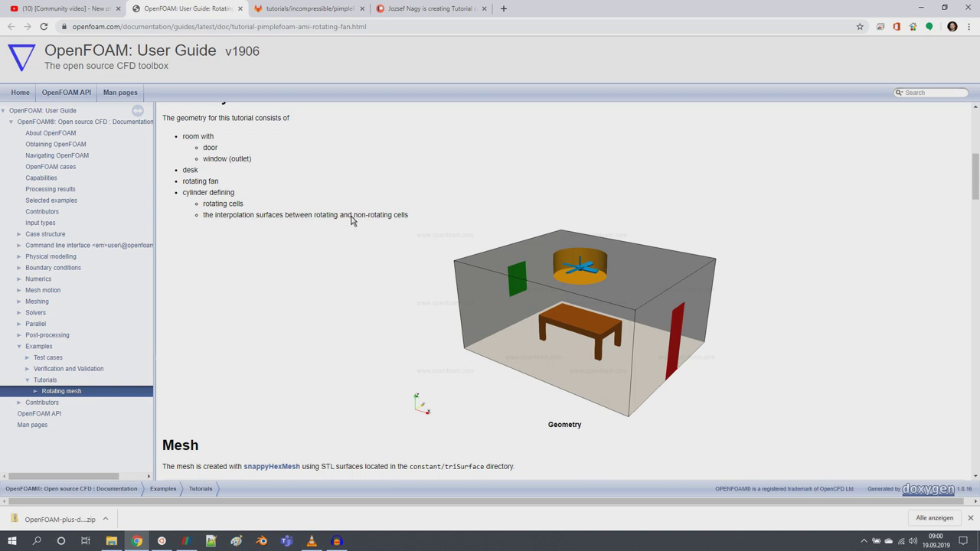
{"action": "double_click", "coordinate": [268, 217]}
{"action": "left_click", "coordinate": [355, 217]}
{"action": "scroll", "coordinate": [475, 238], "scroll_direction": "down", "scroll_amount": 4}
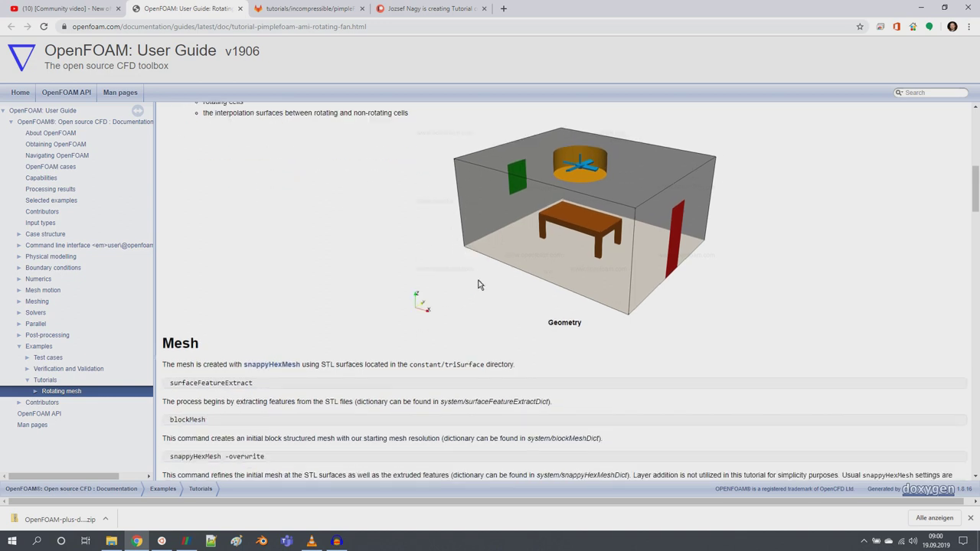
{"action": "scroll", "coordinate": [333, 387], "scroll_direction": "up", "scroll_amount": 1}
{"action": "scroll", "coordinate": [380, 376], "scroll_direction": "up", "scroll_amount": 3}
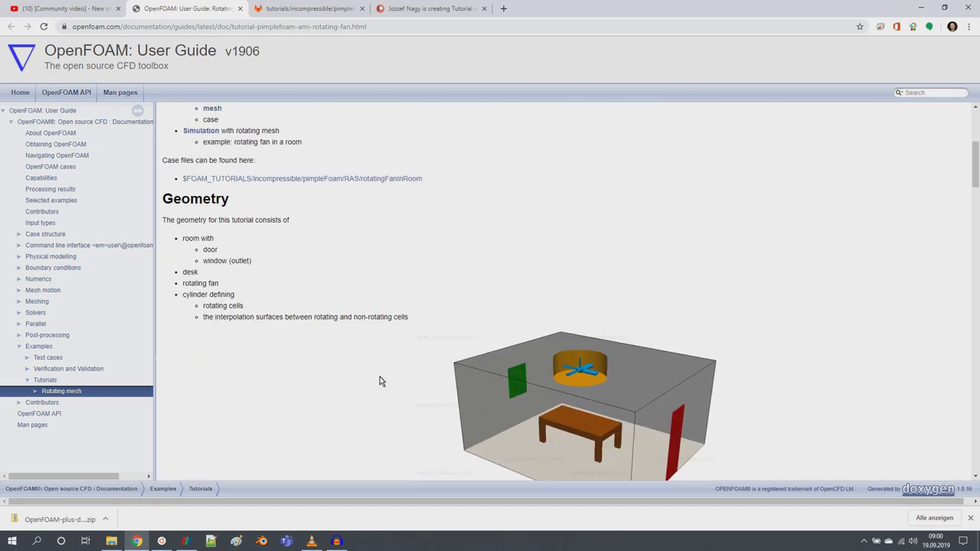
{"action": "scroll", "coordinate": [359, 390], "scroll_direction": "down", "scroll_amount": 5}
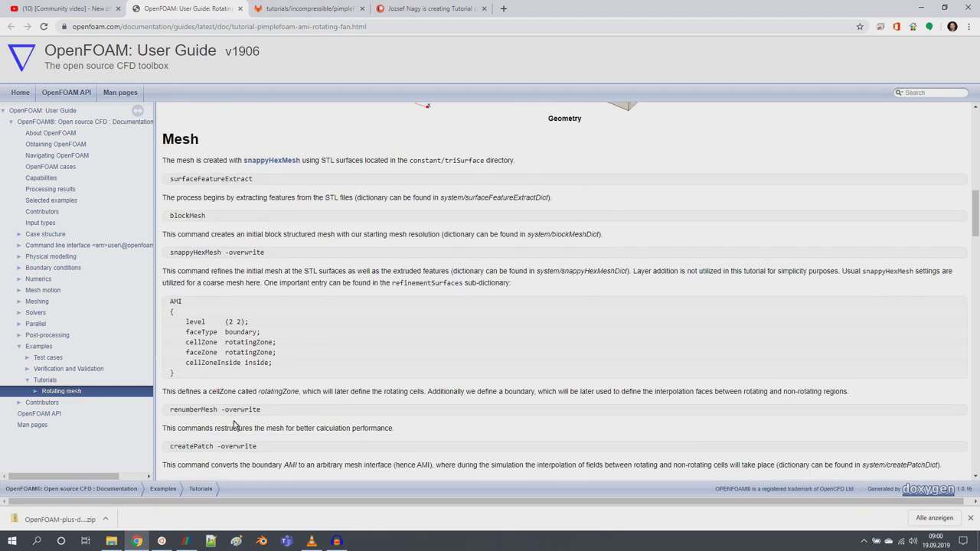
{"action": "scroll", "coordinate": [235, 425], "scroll_direction": "down", "scroll_amount": 1}
{"action": "scroll", "coordinate": [234, 342], "scroll_direction": "up", "scroll_amount": 2}
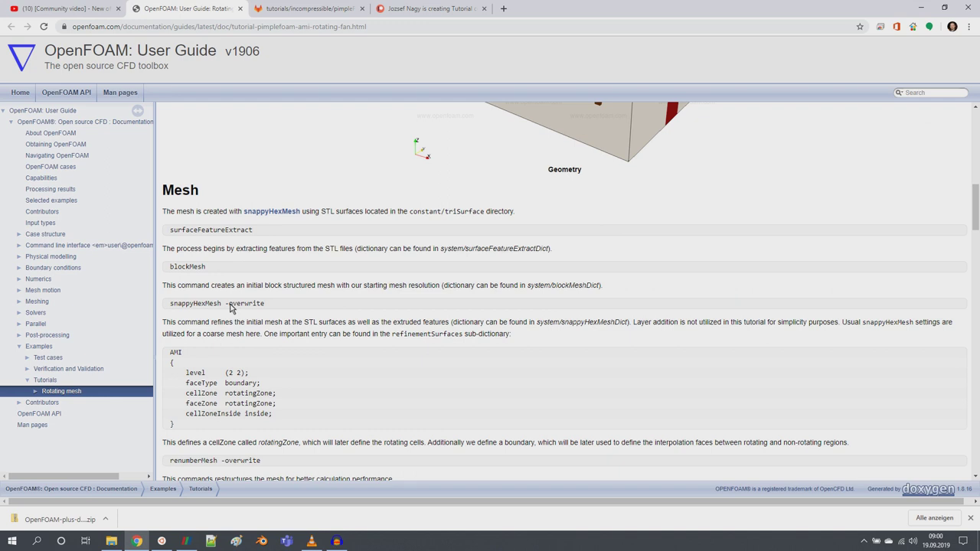
{"action": "double_click", "coordinate": [214, 235]}
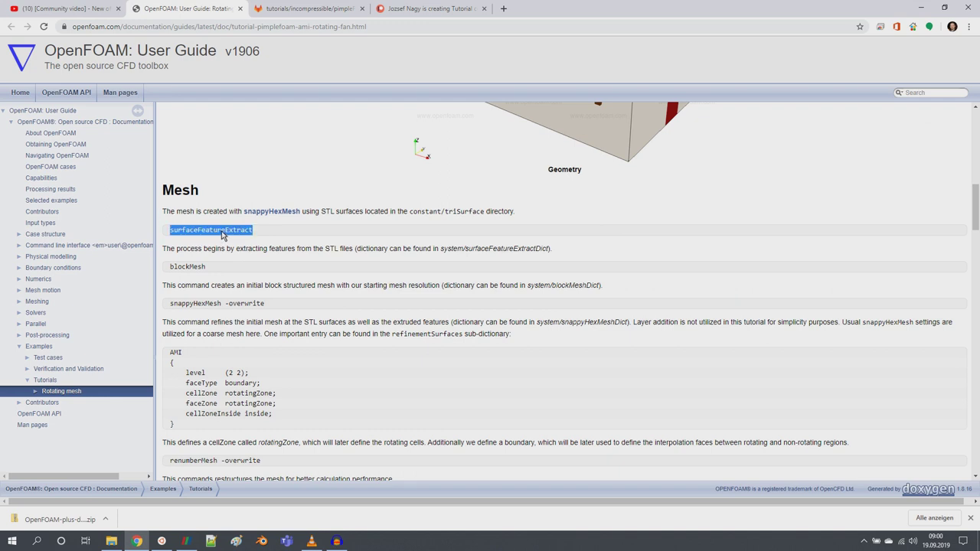
{"action": "double_click", "coordinate": [185, 267]}
{"action": "triple_click", "coordinate": [201, 305]}
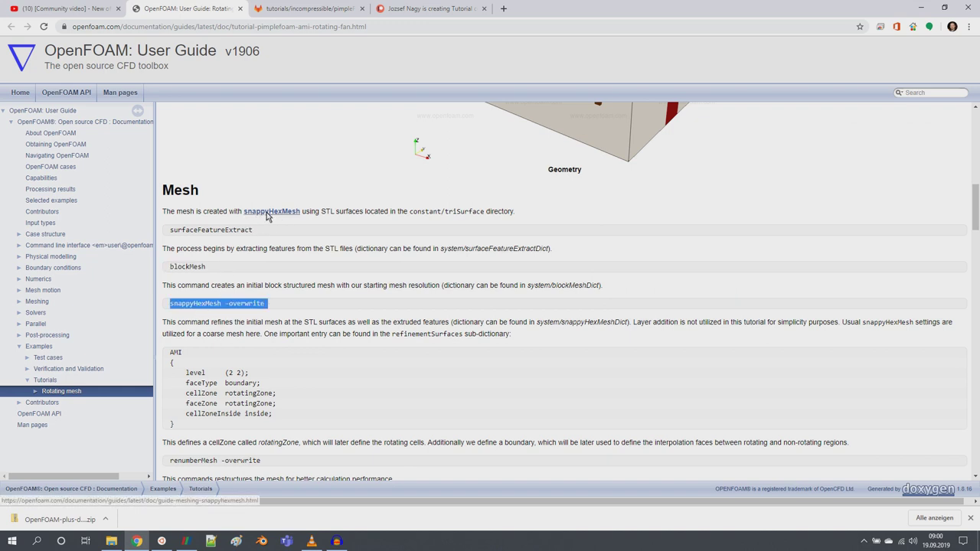
Open the snappyHexMesh guide in a new tab and glance at its Quick reference page
{"action": "right_click", "coordinate": [267, 215]}
{"action": "left_click", "coordinate": [306, 221]}
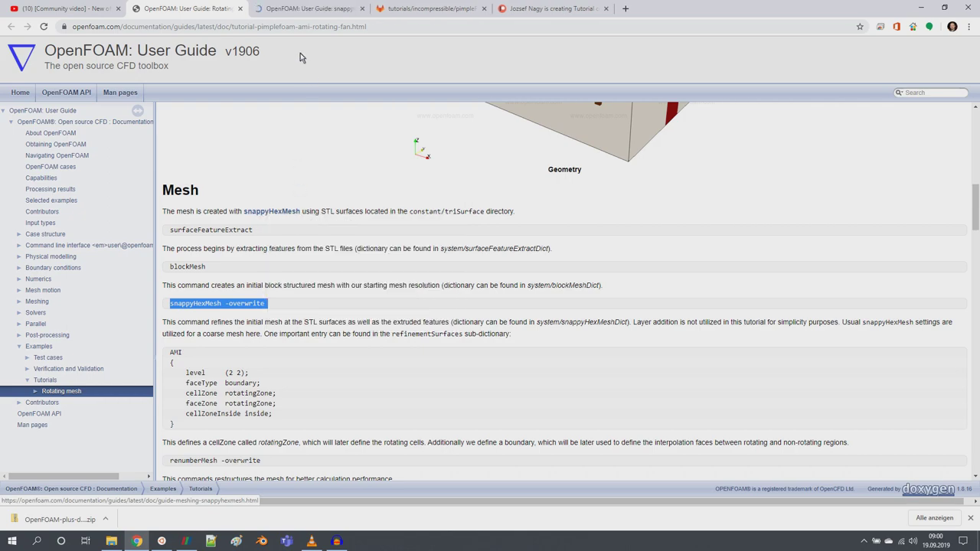
{"action": "left_click", "coordinate": [291, 9]}
{"action": "scroll", "coordinate": [369, 253], "scroll_direction": "down", "scroll_amount": 20}
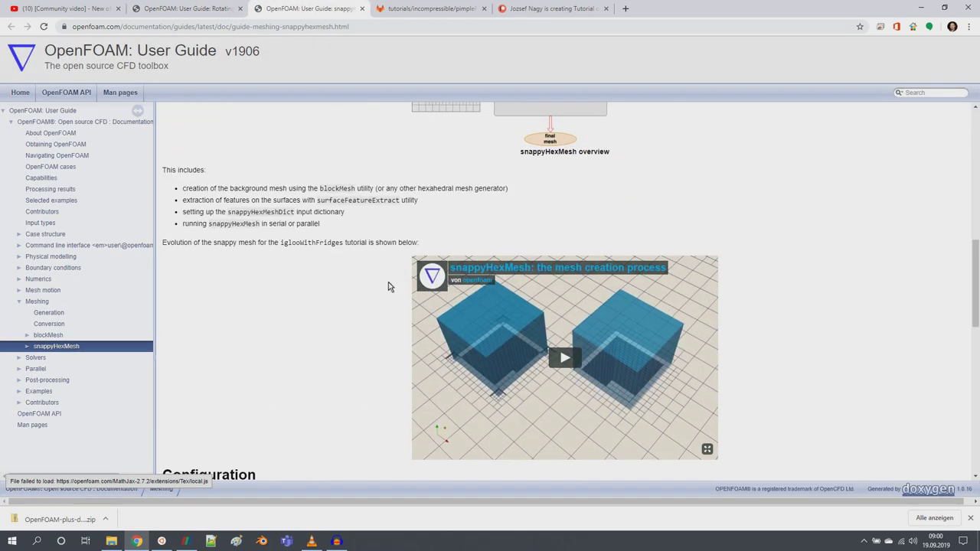
{"action": "scroll", "coordinate": [389, 290], "scroll_direction": "up", "scroll_amount": 20}
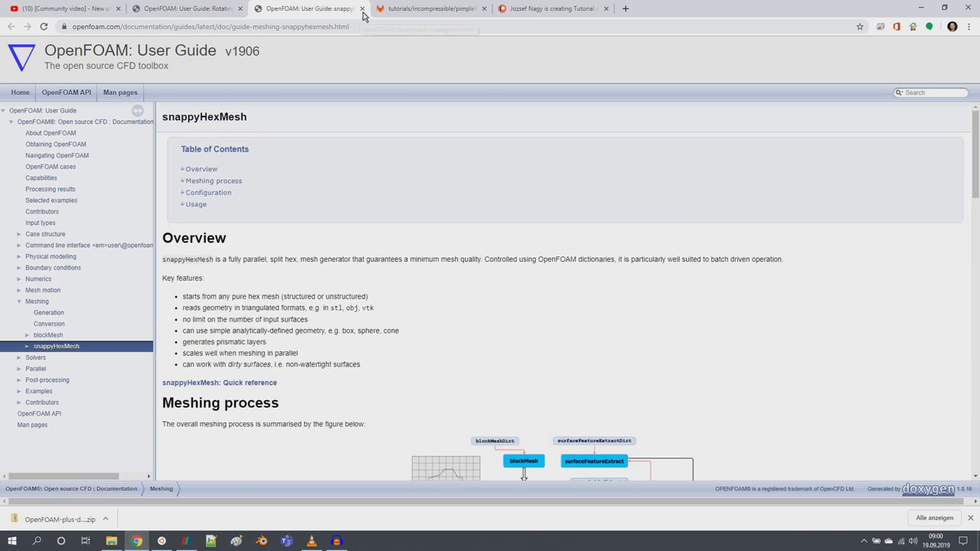
{"action": "left_click", "coordinate": [222, 383]}
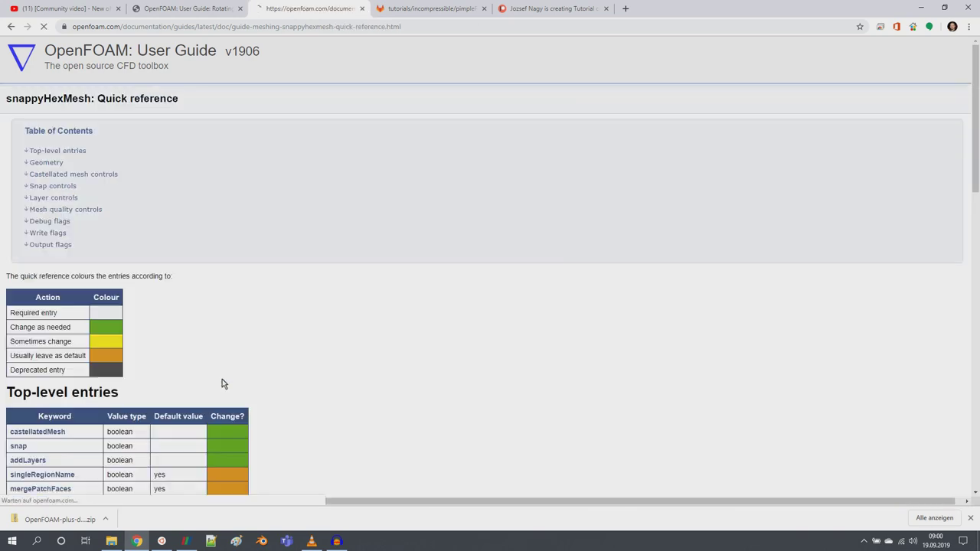
{"action": "key", "text": "alt+Left"}
Read the castellatedMeshControls page, then close the snappyHexMesh guide tab
{"action": "scroll", "coordinate": [364, 368], "scroll_direction": "down", "scroll_amount": 20}
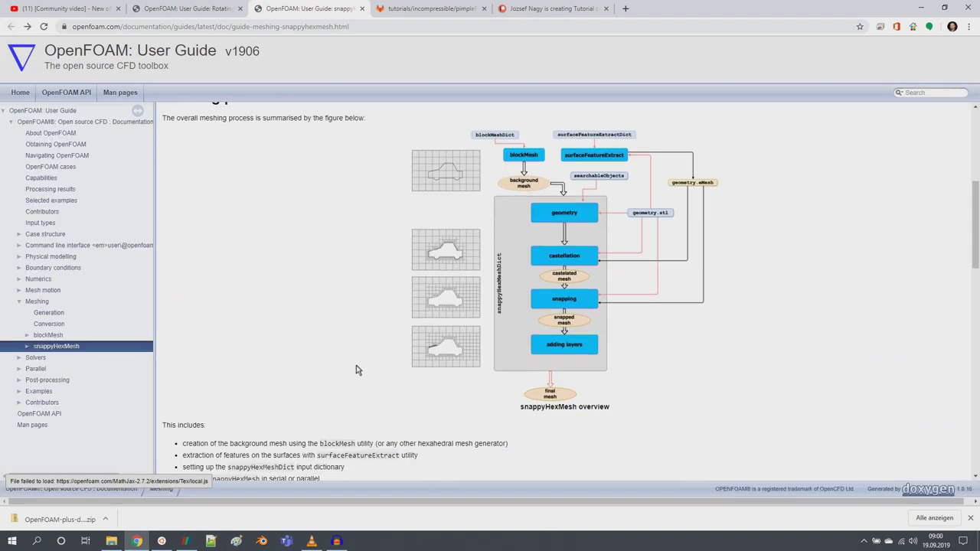
{"action": "scroll", "coordinate": [313, 383], "scroll_direction": "up", "scroll_amount": 5}
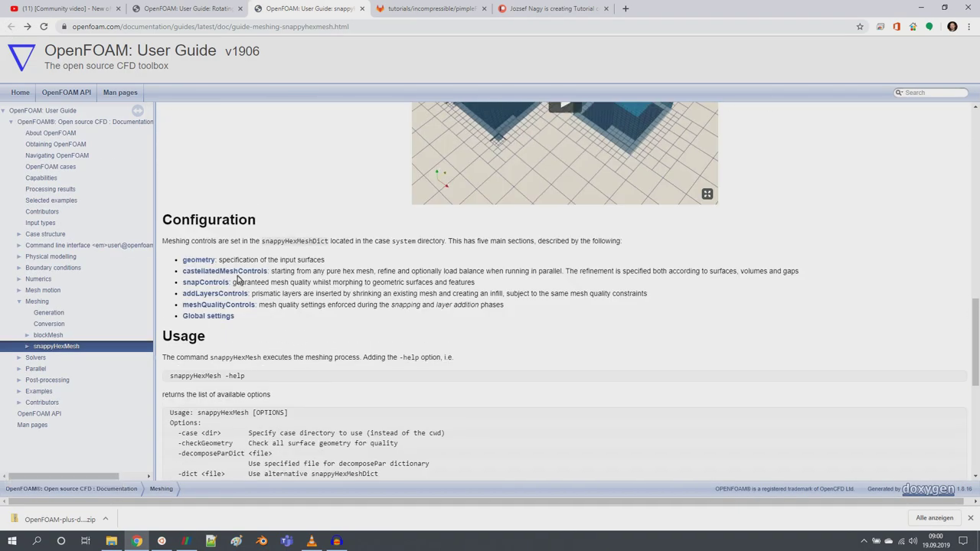
{"action": "left_click", "coordinate": [215, 279]}
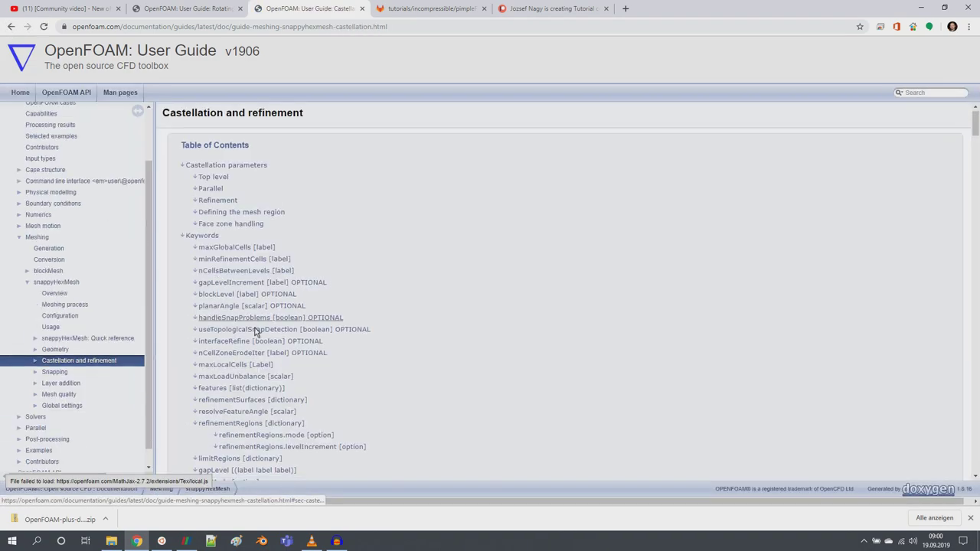
{"action": "scroll", "coordinate": [268, 360], "scroll_direction": "down", "scroll_amount": 15}
{"action": "scroll", "coordinate": [269, 366], "scroll_direction": "down", "scroll_amount": 3}
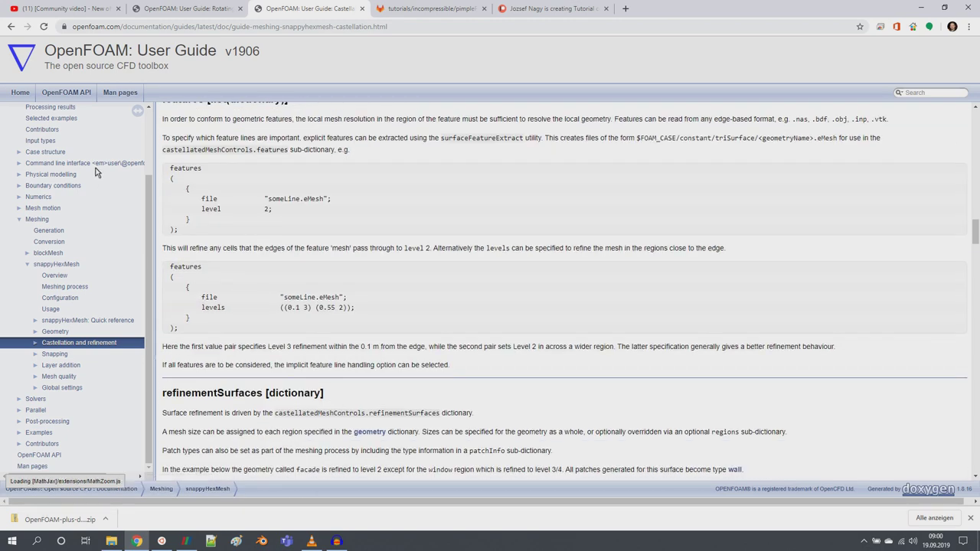
{"action": "left_click", "coordinate": [11, 27]}
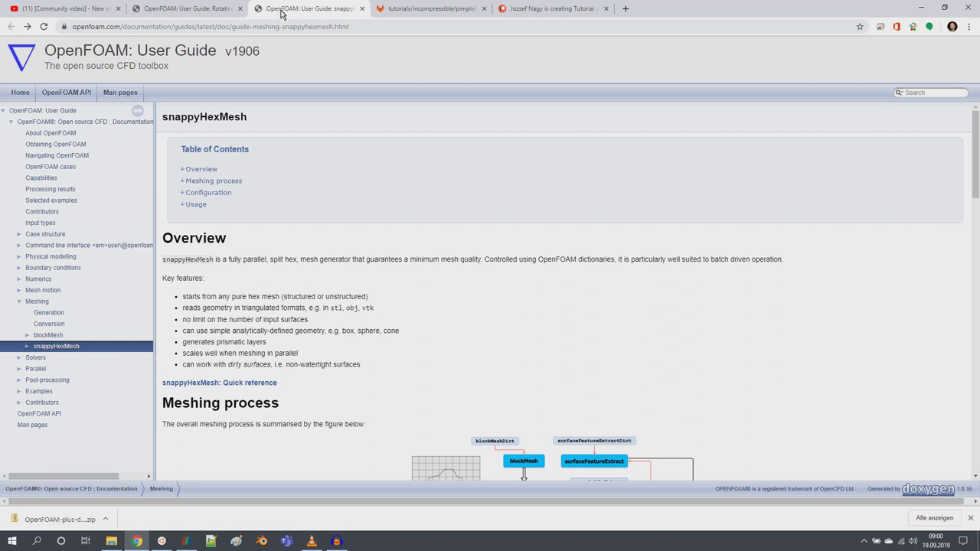
{"action": "left_click", "coordinate": [350, 8]}
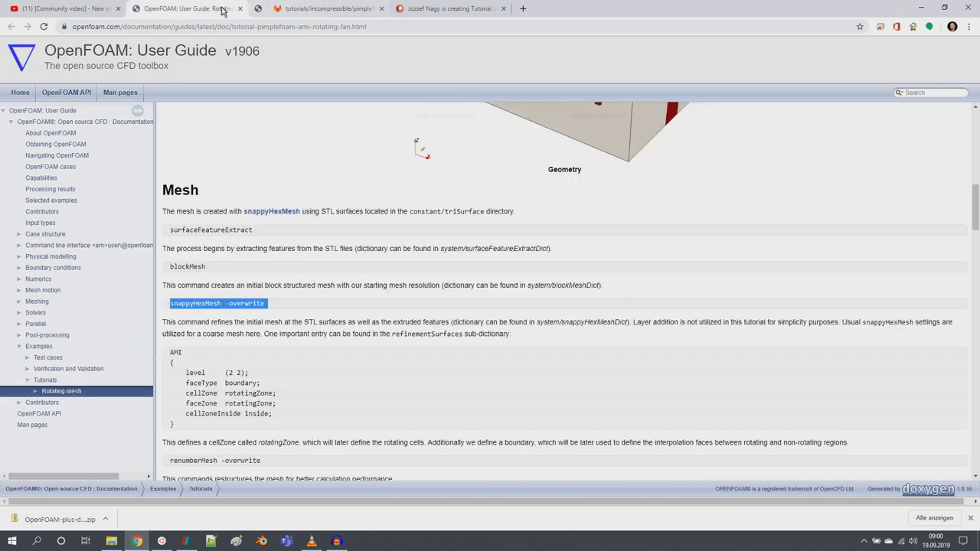
Copy the surfaceFeatureExtract command from the User Guide's Mesh section
{"action": "left_click", "coordinate": [284, 229]}
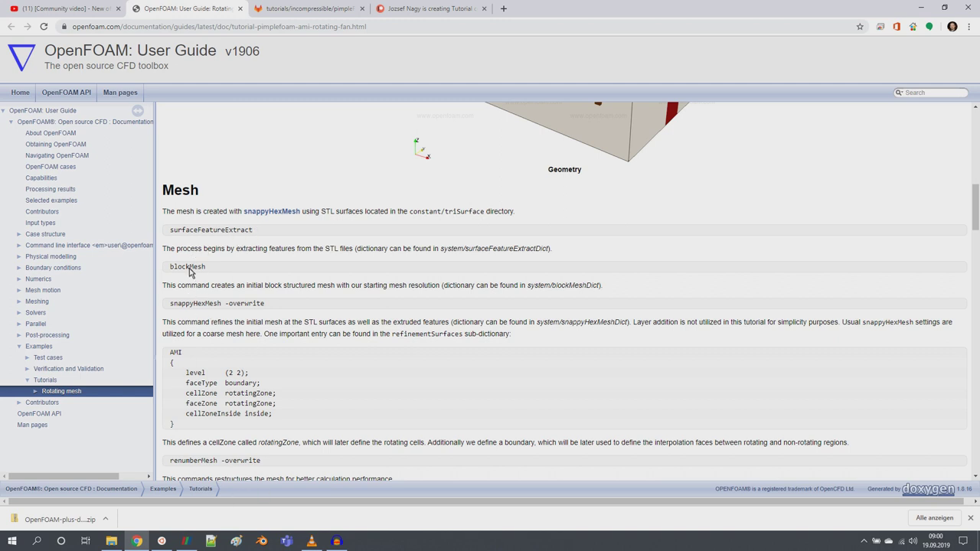
{"action": "double_click", "coordinate": [225, 234]}
{"action": "right_click", "coordinate": [225, 232]}
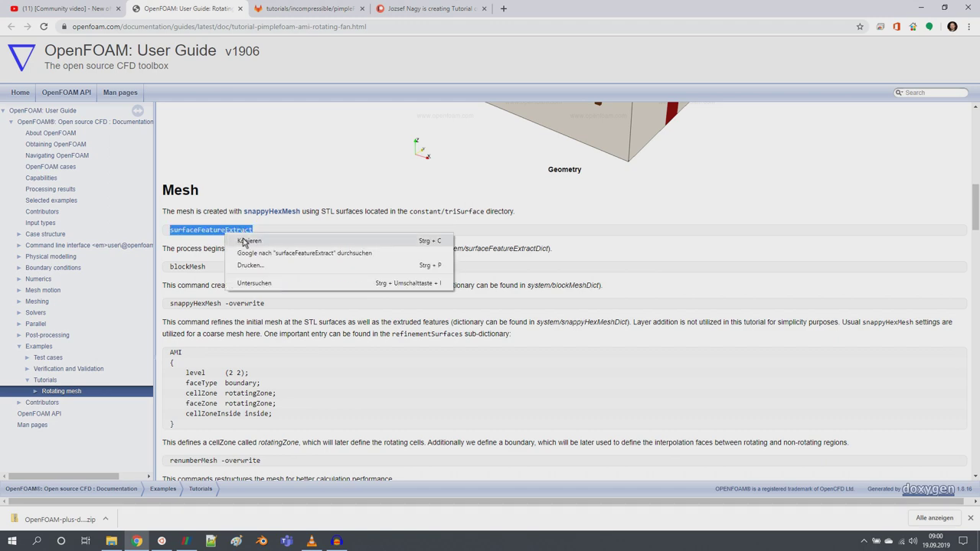
{"action": "left_click", "coordinate": [245, 243]}
{"action": "left_click", "coordinate": [163, 542]}
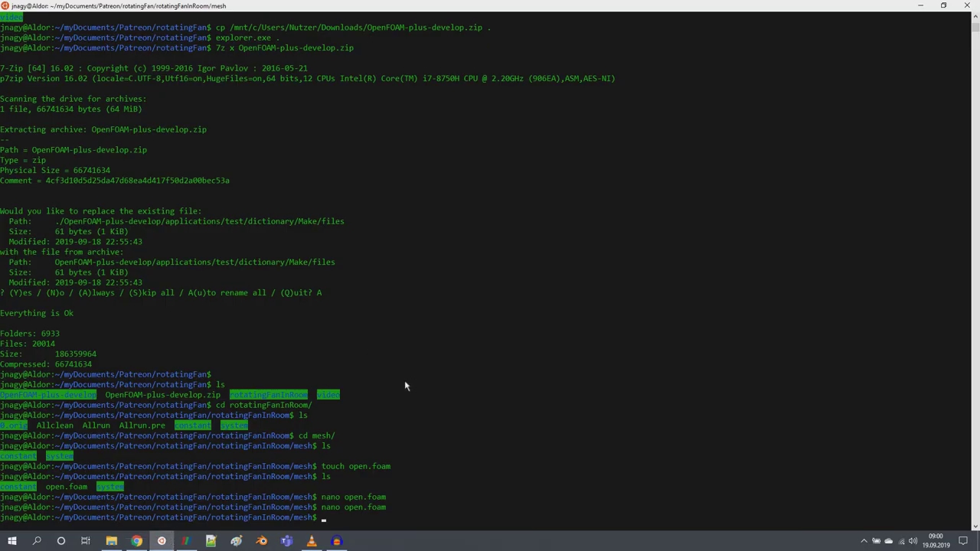
Paste and run surfaceFeatureExtract, then select the system folder in File Explorer
{"action": "right_click", "coordinate": [461, 381]}
{"action": "key", "text": "Return"}
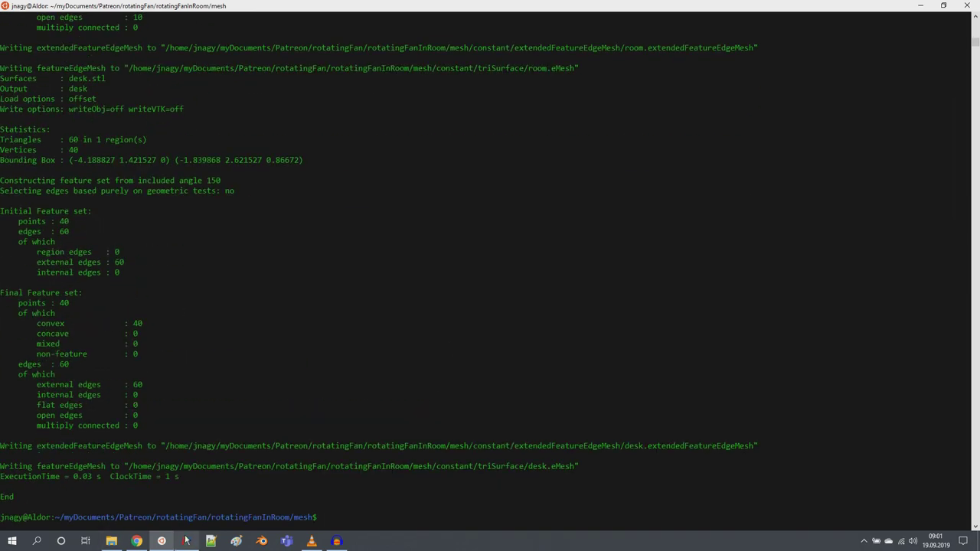
{"action": "left_click", "coordinate": [111, 541]}
{"action": "left_click", "coordinate": [110, 75]}
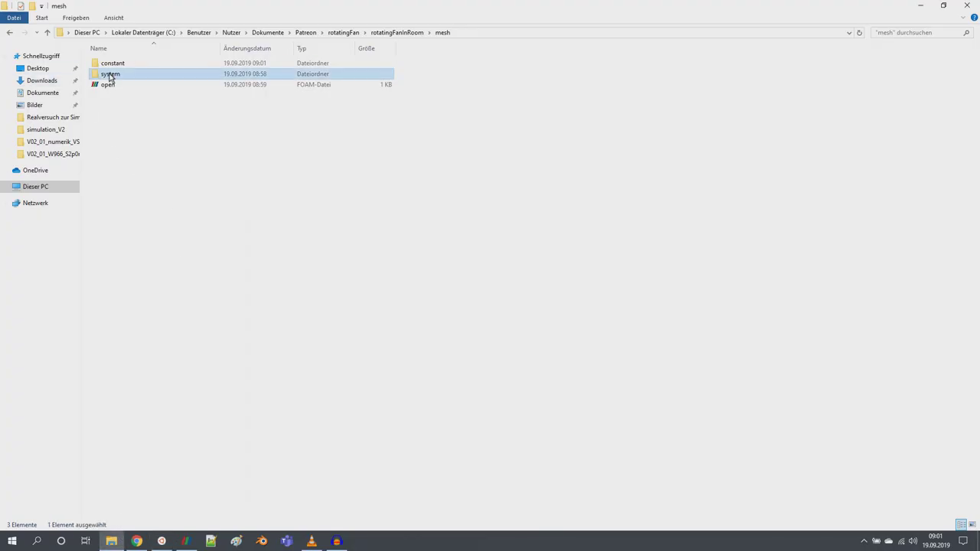
Review system/surfaceFeatureExtractDict in Notepad++, with extractFromSurface and includedAngle 150 per STL
{"action": "right_click", "coordinate": [109, 74]}
{"action": "left_click", "coordinate": [115, 79]}
{"action": "left_click", "coordinate": [123, 141]}
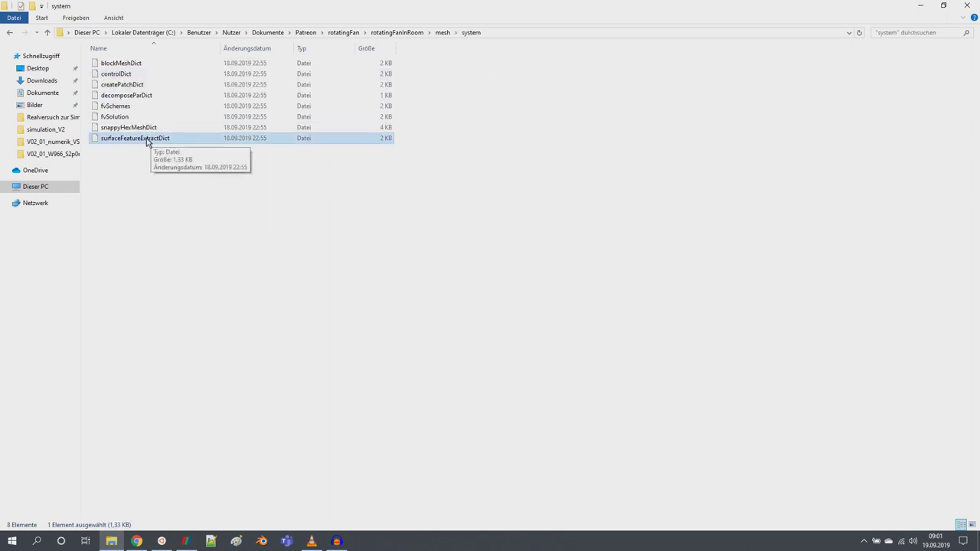
{"action": "right_click", "coordinate": [148, 138]}
{"action": "left_click", "coordinate": [185, 181]}
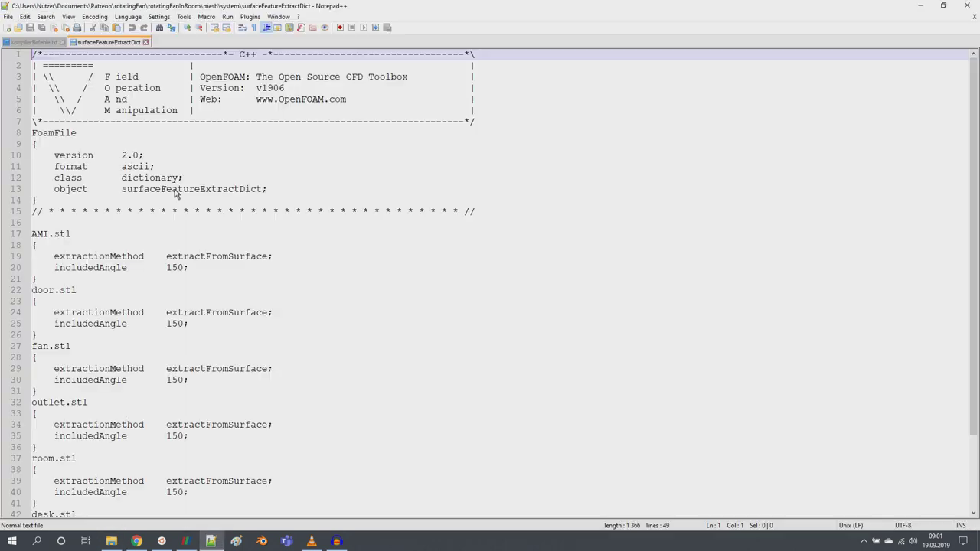
{"action": "scroll", "coordinate": [184, 256], "scroll_direction": "down", "scroll_amount": 3}
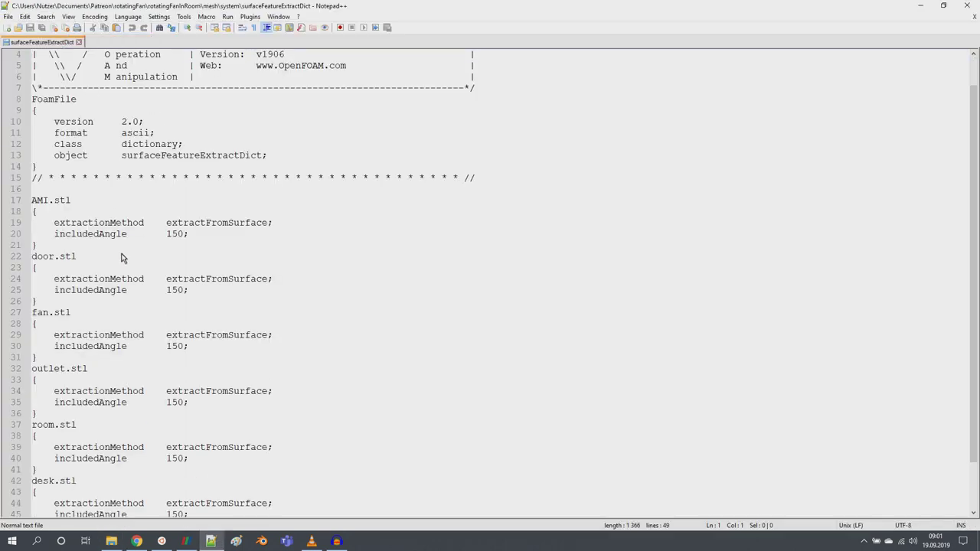
{"action": "scroll", "coordinate": [170, 346], "scroll_direction": "up", "scroll_amount": 2}
{"action": "scroll", "coordinate": [170, 346], "scroll_direction": "up", "scroll_amount": 1}
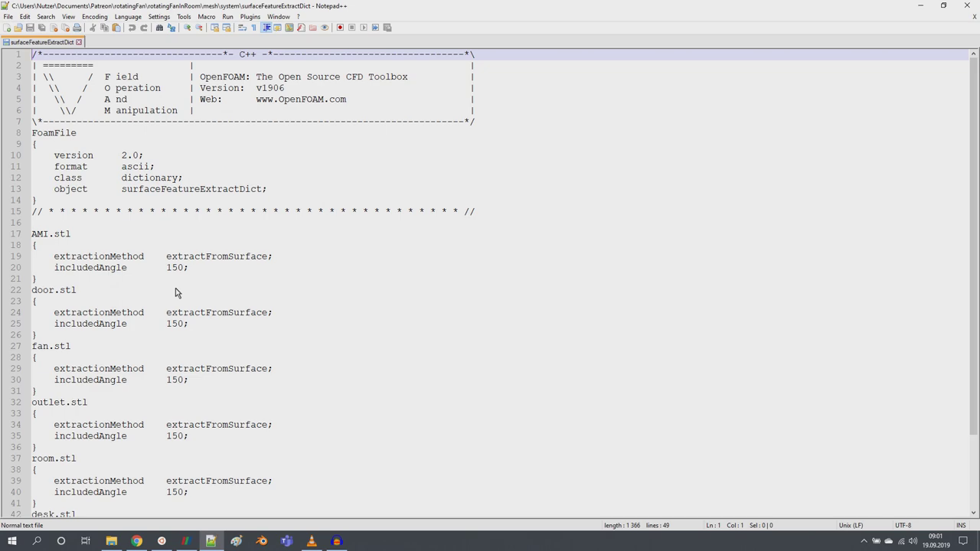
{"action": "left_click", "coordinate": [185, 541]}
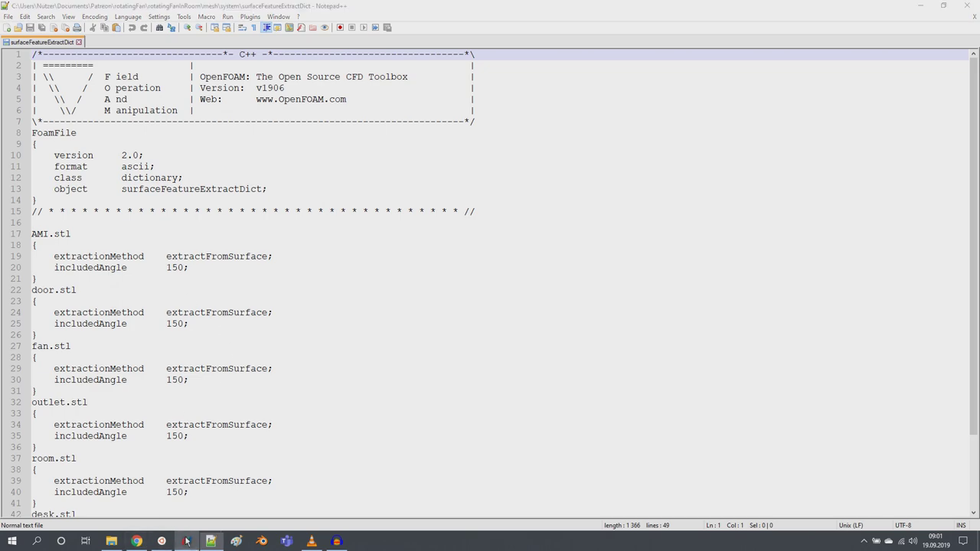
{"action": "left_click", "coordinate": [111, 541]}
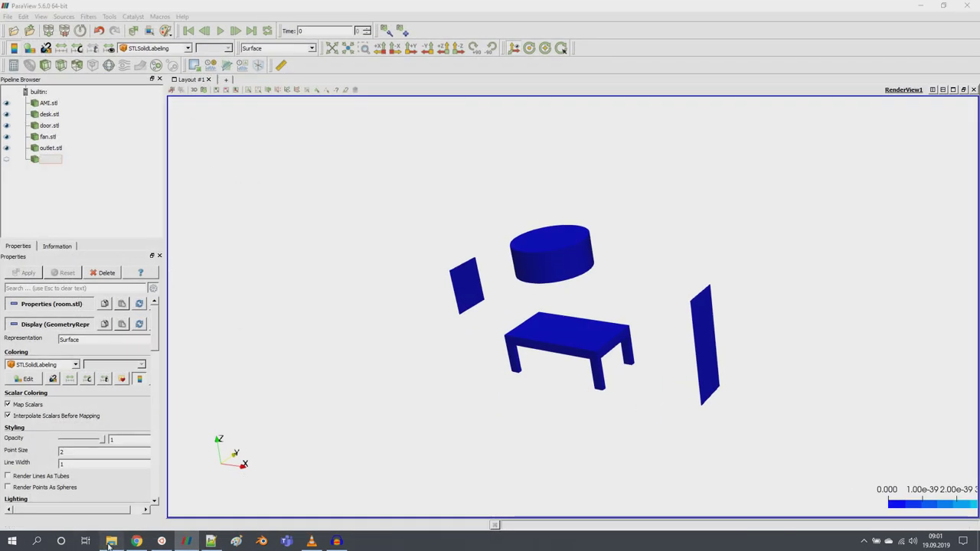
Browse constant's extendedFeatureEdgeMesh and triSurface folders for the newly written feature-edge files
{"action": "left_click", "coordinate": [441, 32]}
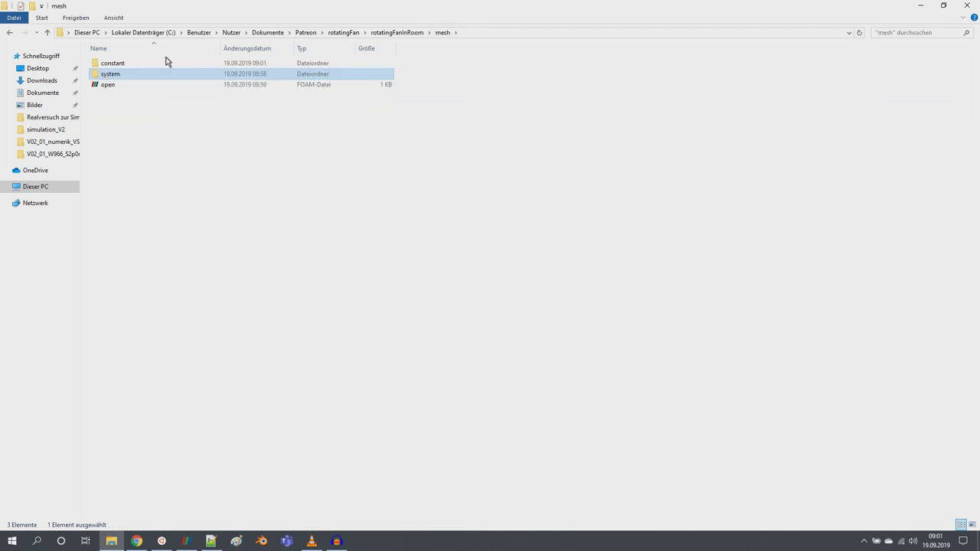
{"action": "double_click", "coordinate": [122, 66]}
{"action": "double_click", "coordinate": [121, 68]}
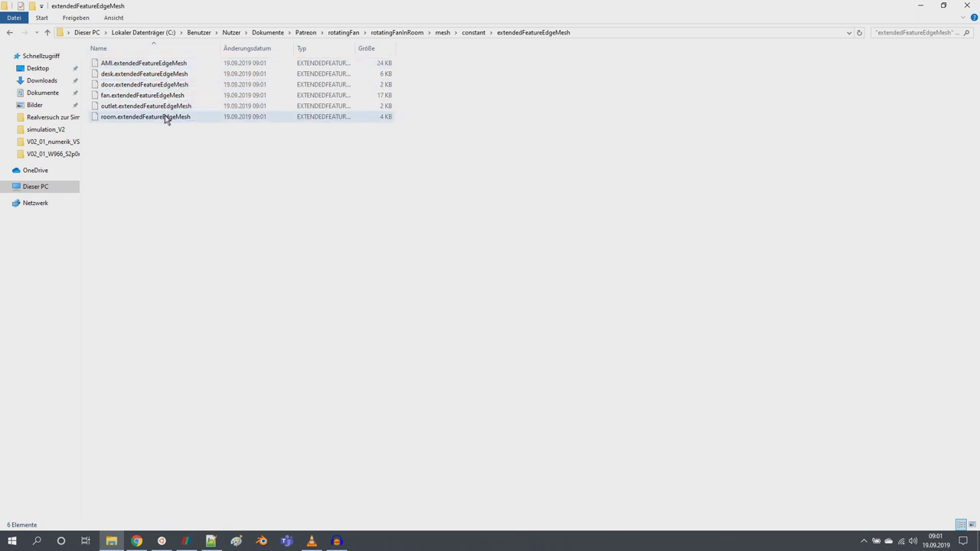
{"action": "left_click", "coordinate": [469, 36]}
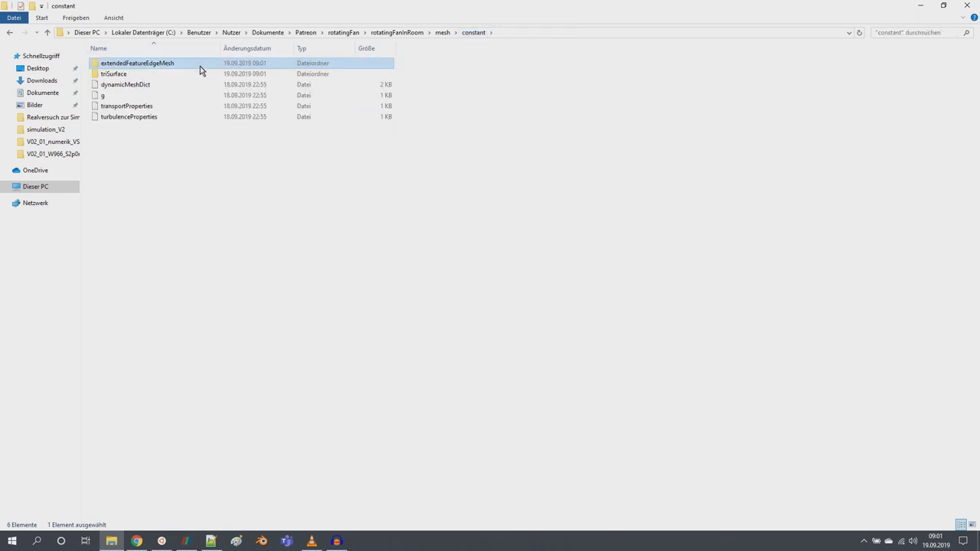
{"action": "double_click", "coordinate": [156, 71]}
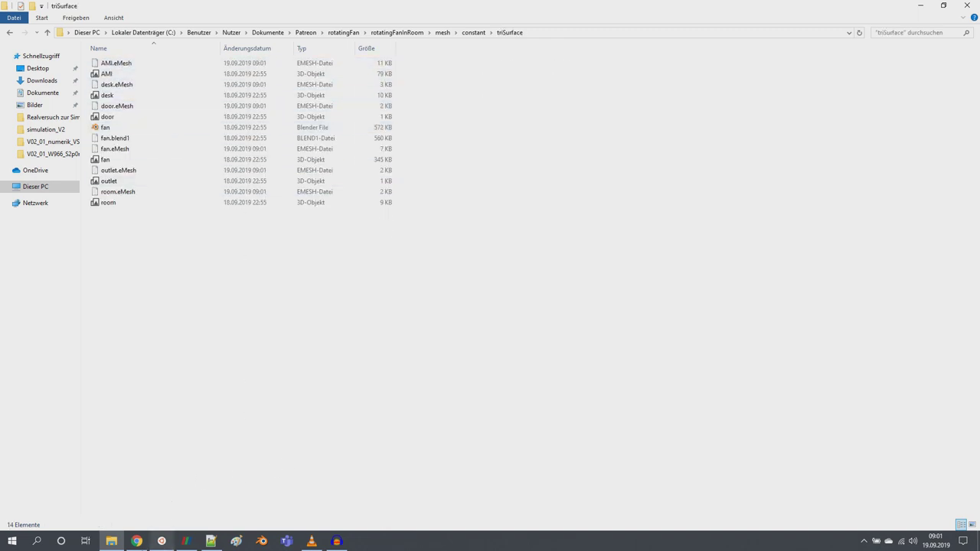
{"action": "left_click", "coordinate": [185, 541]}
{"action": "scroll", "coordinate": [560, 352], "scroll_direction": "up", "scroll_amount": 5}
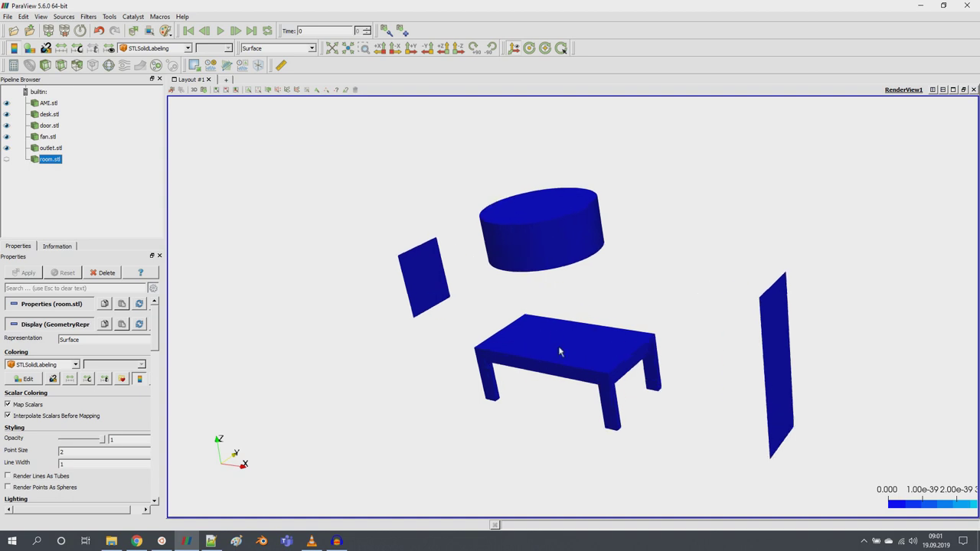
Hide the door, outlet and AMI cylinder; show the desk as Solid Color, Surface With Edges
{"action": "left_click", "coordinate": [7, 125]}
{"action": "left_click", "coordinate": [6, 148]}
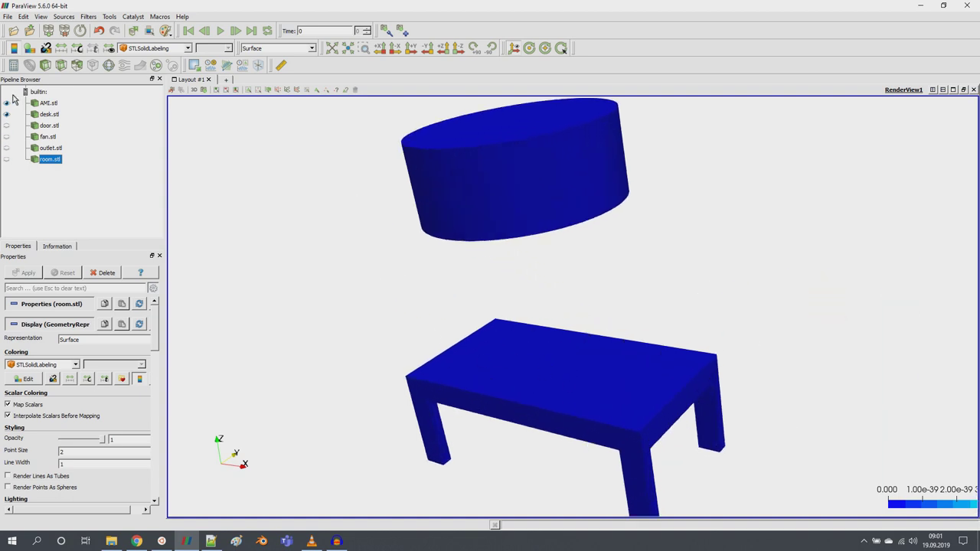
{"action": "left_click", "coordinate": [6, 103]}
{"action": "left_click", "coordinate": [49, 114]}
{"action": "left_click", "coordinate": [153, 48]}
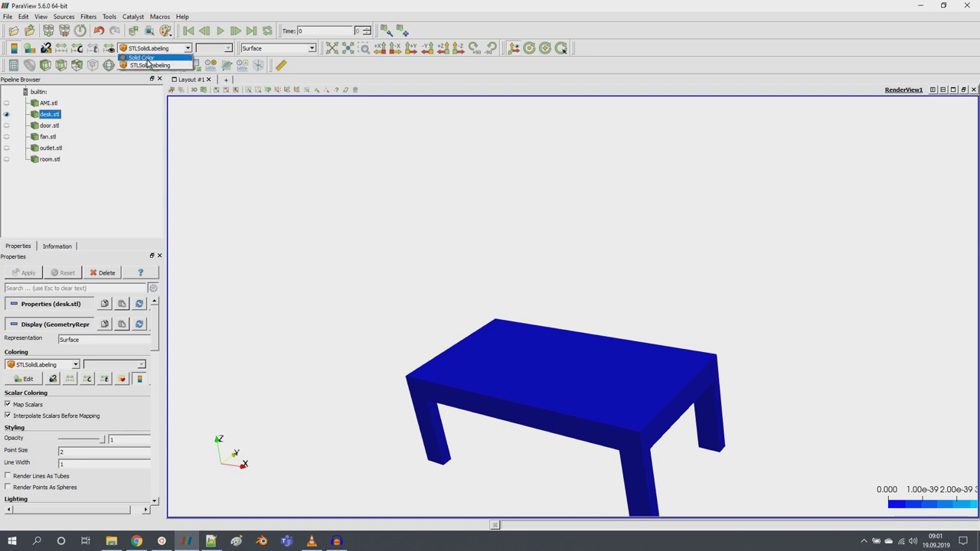
{"action": "left_click", "coordinate": [142, 57]}
{"action": "left_click", "coordinate": [277, 48]}
{"action": "left_click", "coordinate": [280, 99]}
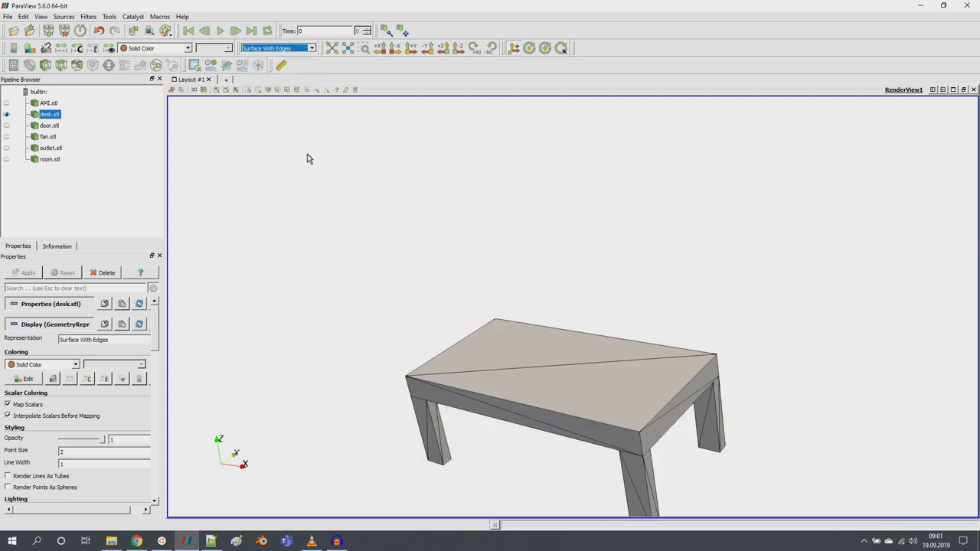
{"action": "left_click_drag", "start_coordinate": [470, 273], "coordinate": [344, 255]}
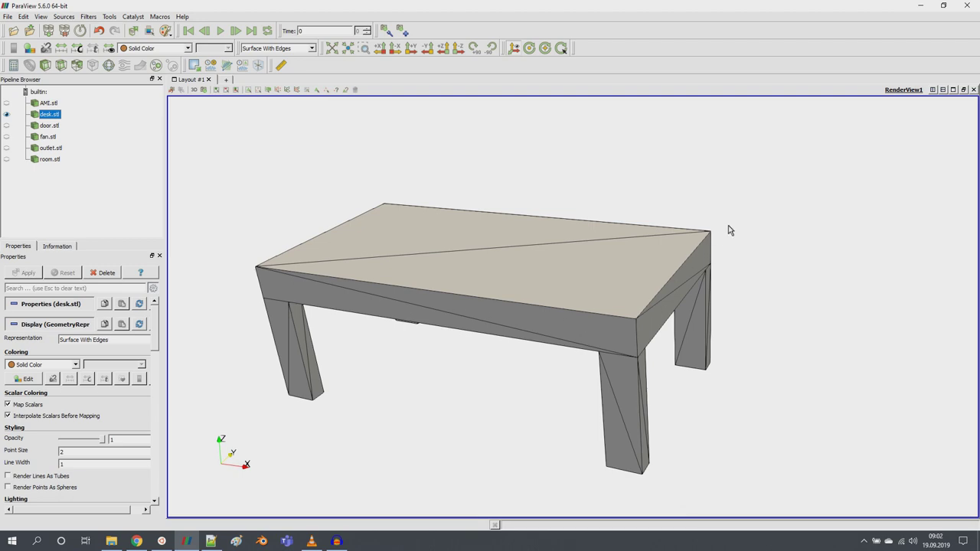
{"action": "left_click", "coordinate": [136, 541]}
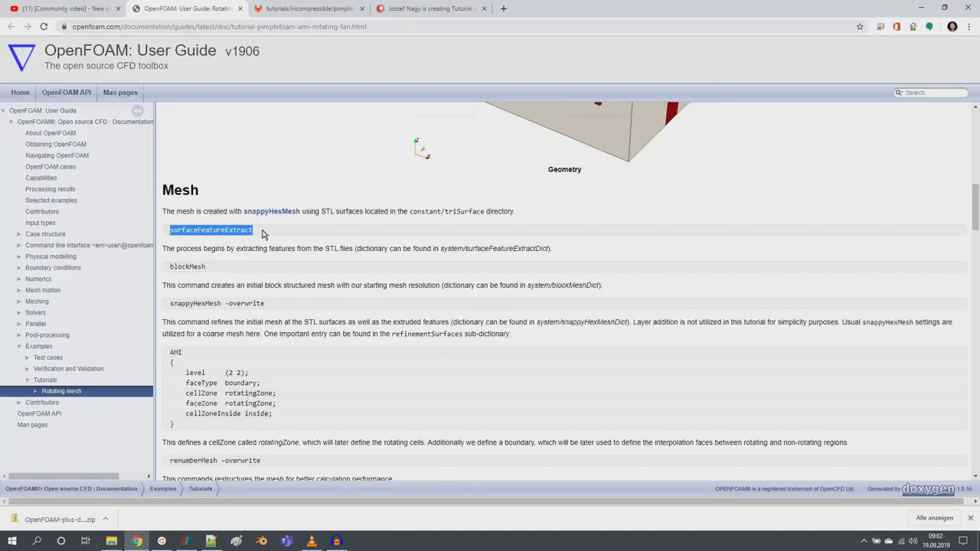
Open the Video 16 snappyHexMesh post on Patreon, then return to the Rotating mesh guide tab
{"action": "left_click", "coordinate": [418, 8]}
{"action": "scroll", "coordinate": [422, 350], "scroll_direction": "down", "scroll_amount": 2}
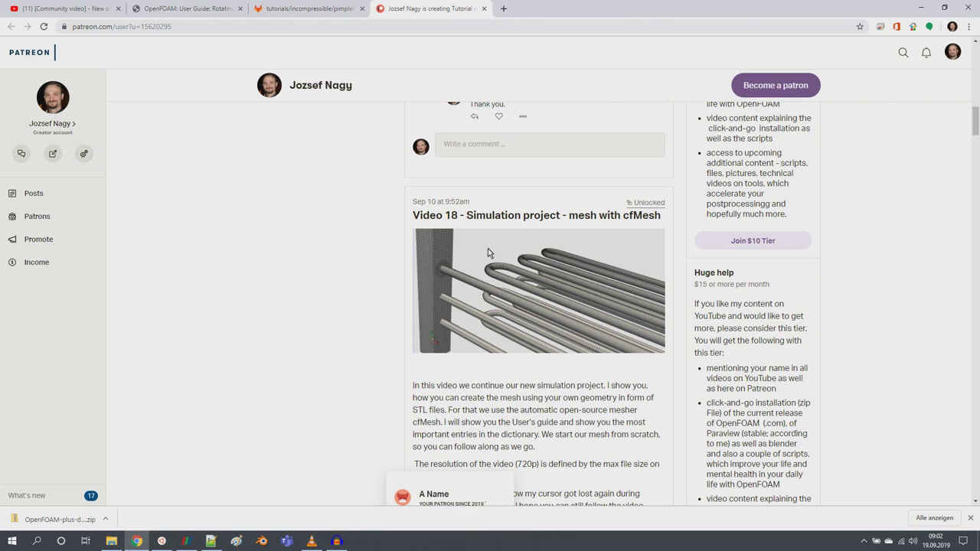
{"action": "scroll", "coordinate": [484, 203], "scroll_direction": "down", "scroll_amount": 10}
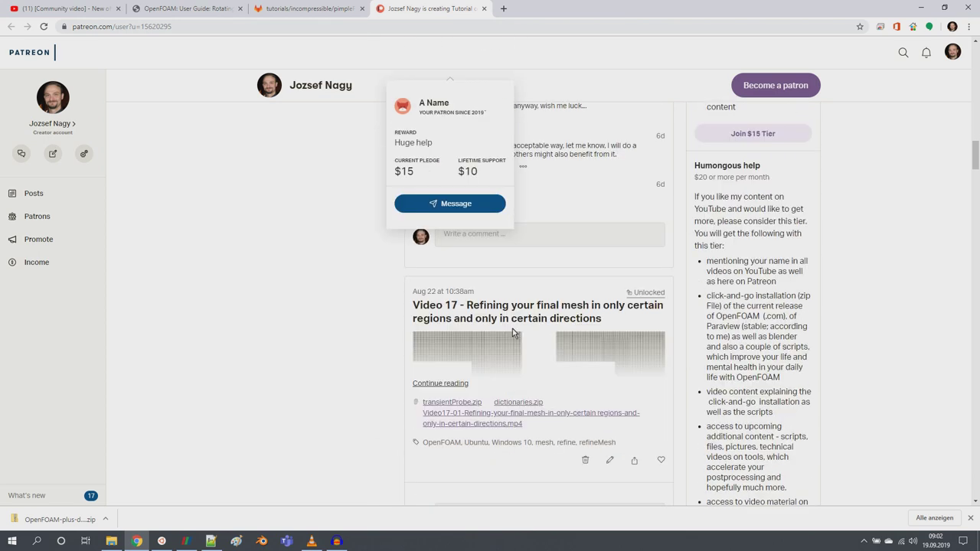
{"action": "scroll", "coordinate": [495, 337], "scroll_direction": "down", "scroll_amount": 4}
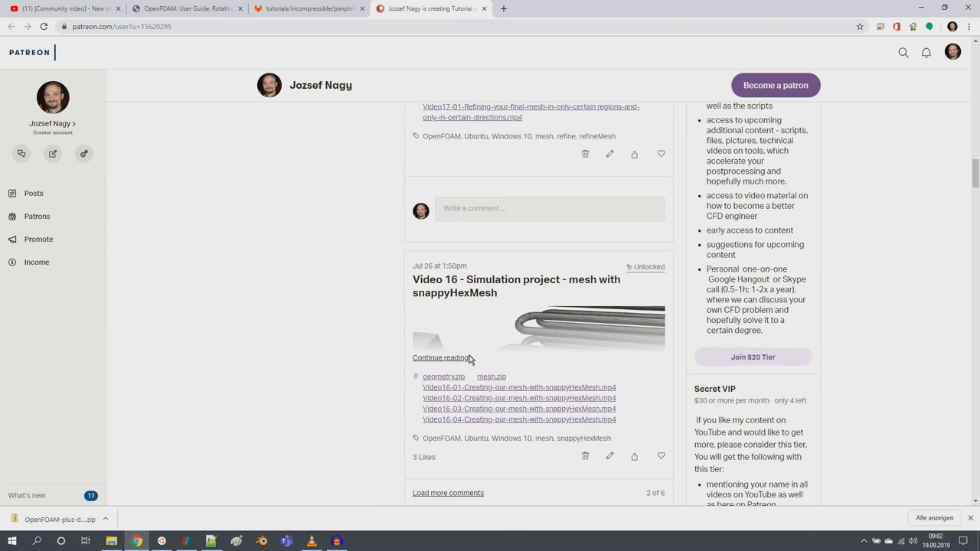
{"action": "left_click", "coordinate": [494, 293]}
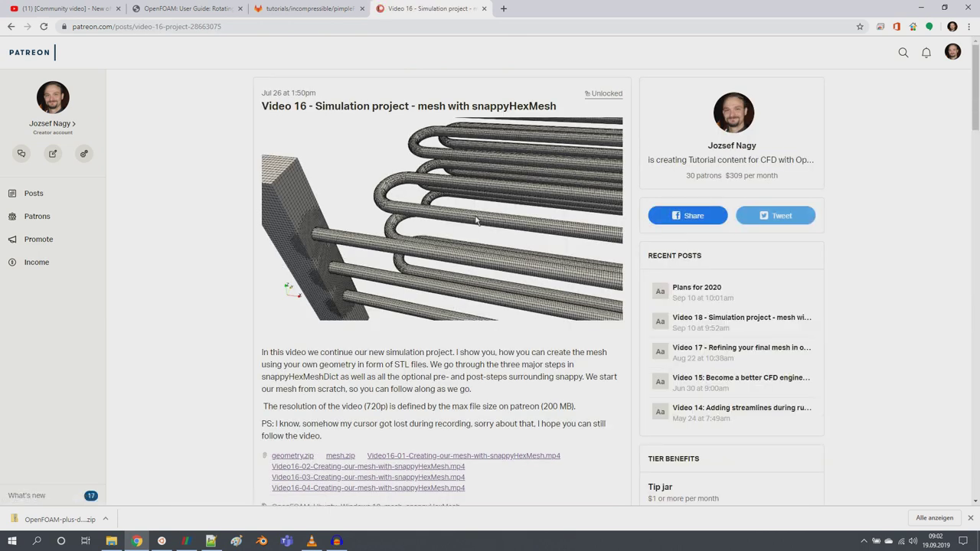
{"action": "left_click", "coordinate": [25, 6]}
{"action": "left_click", "coordinate": [158, 10]}
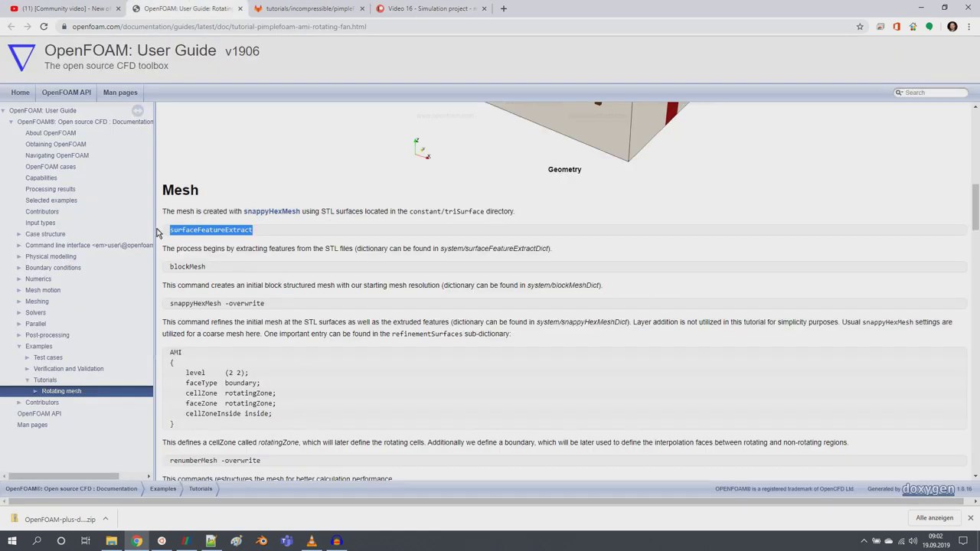
Copy the blockMesh command from the OpenFOAM User Guide's Mesh section for the terminal
{"action": "left_click", "coordinate": [186, 541]}
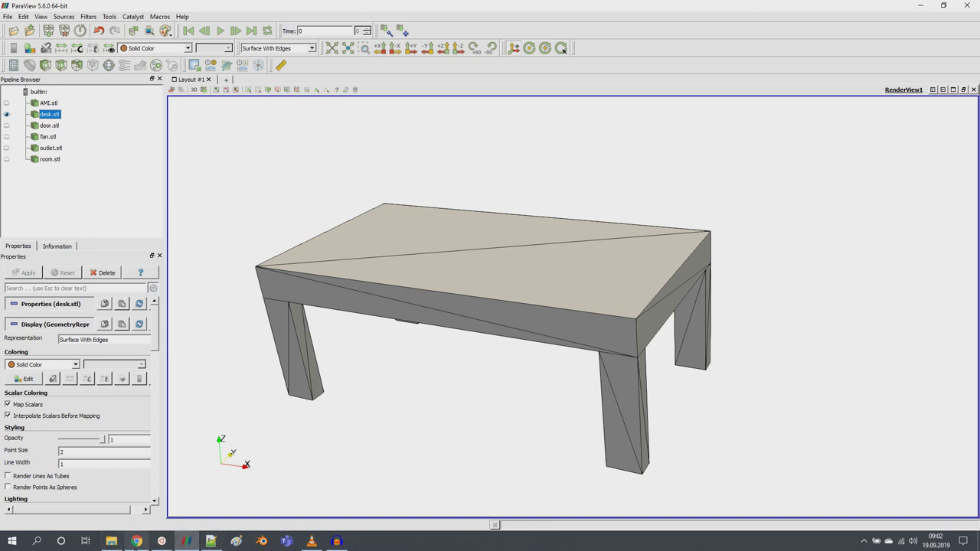
{"action": "scroll", "coordinate": [389, 345], "scroll_direction": "down", "scroll_amount": 5}
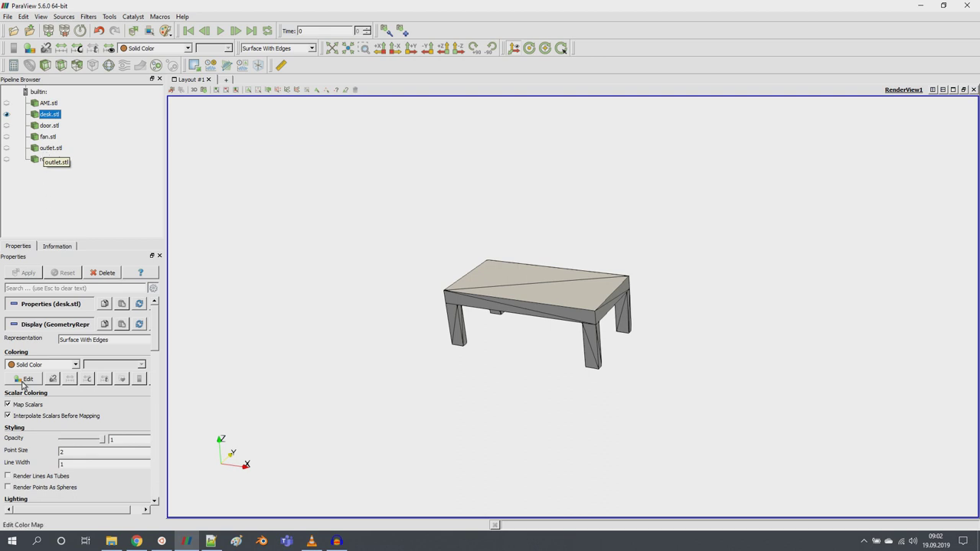
{"action": "left_click", "coordinate": [136, 541]}
{"action": "double_click", "coordinate": [195, 267]}
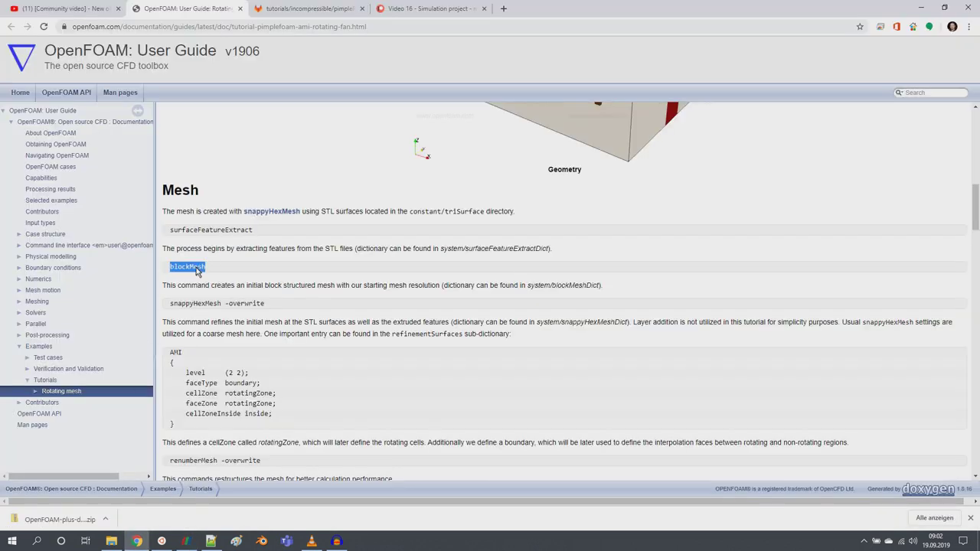
{"action": "right_click", "coordinate": [200, 267]}
{"action": "left_click", "coordinate": [234, 277]}
{"action": "left_click", "coordinate": [163, 541]}
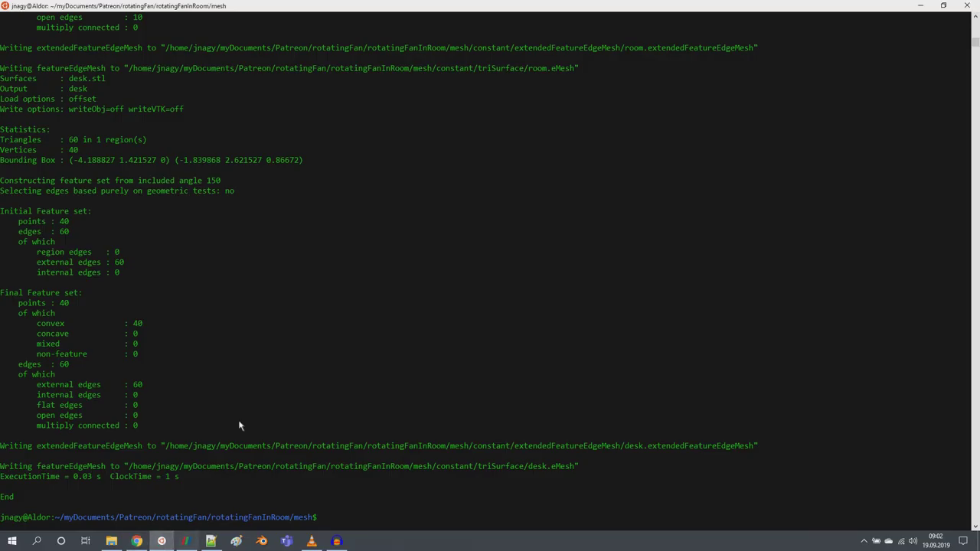
Paste and run blockMesh to build the 107250-cell background mesh
{"action": "right_click", "coordinate": [343, 326]}
{"action": "key", "text": "Return"}
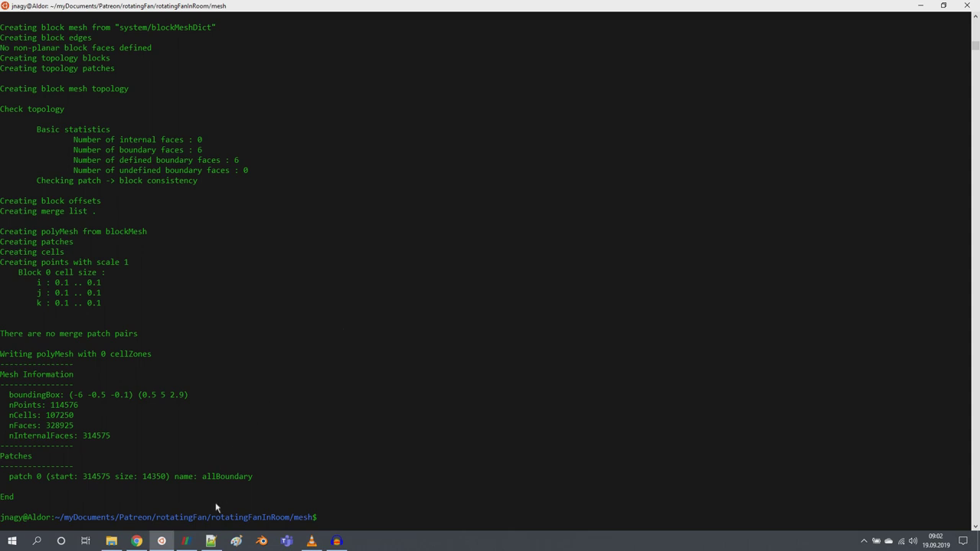
{"action": "left_click", "coordinate": [186, 541]}
Load mesh/open.foam into ParaView with Skip Zero Time unchecked
{"action": "left_click", "coordinate": [13, 30]}
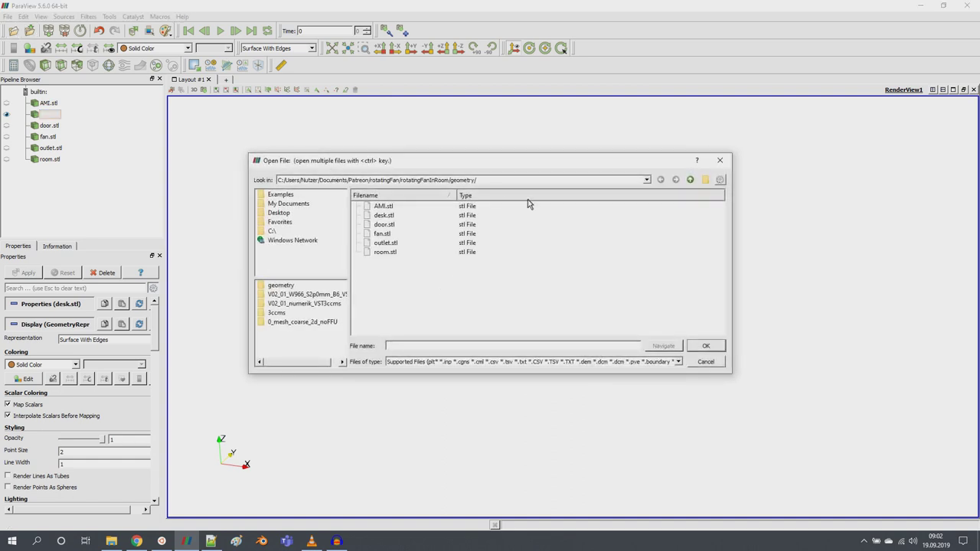
{"action": "left_click", "coordinate": [692, 182]}
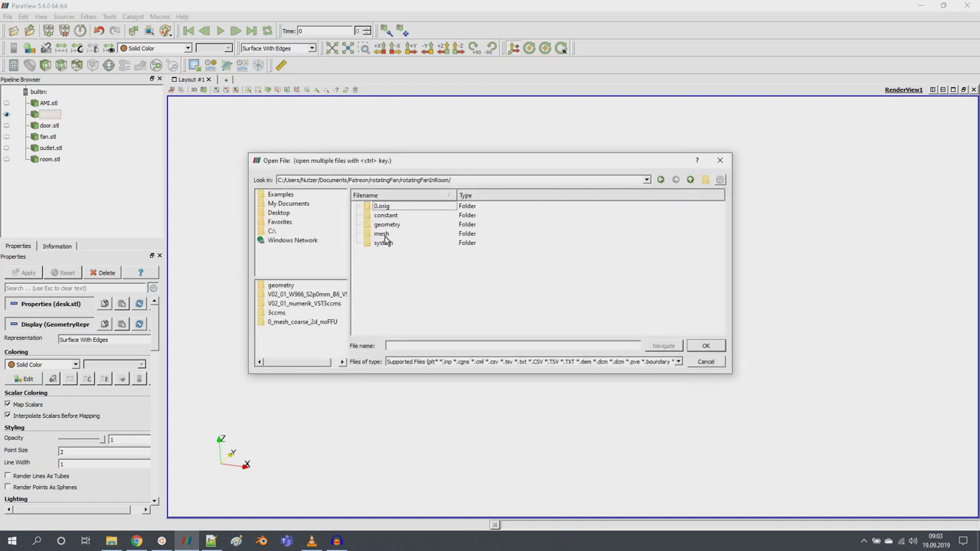
{"action": "double_click", "coordinate": [387, 233]}
{"action": "double_click", "coordinate": [388, 225]}
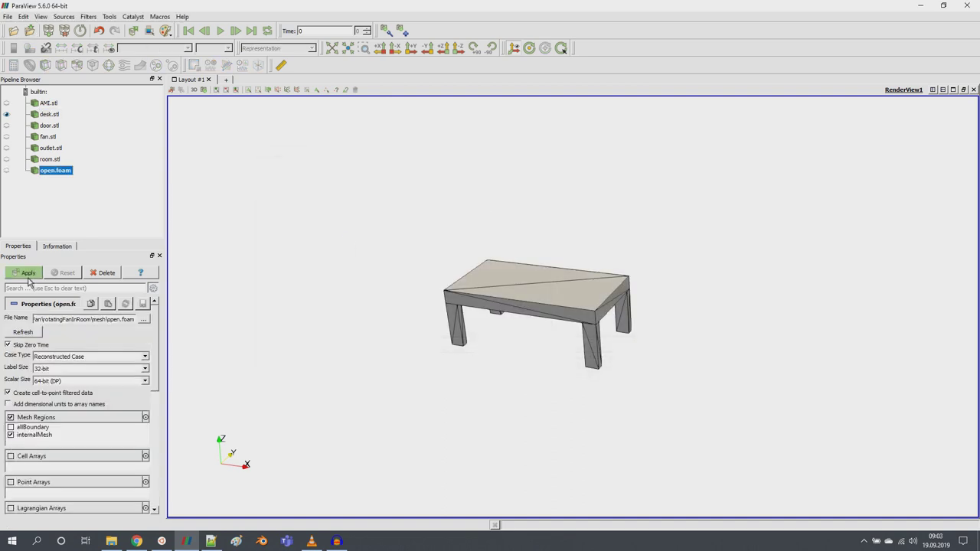
{"action": "left_click", "coordinate": [20, 346]}
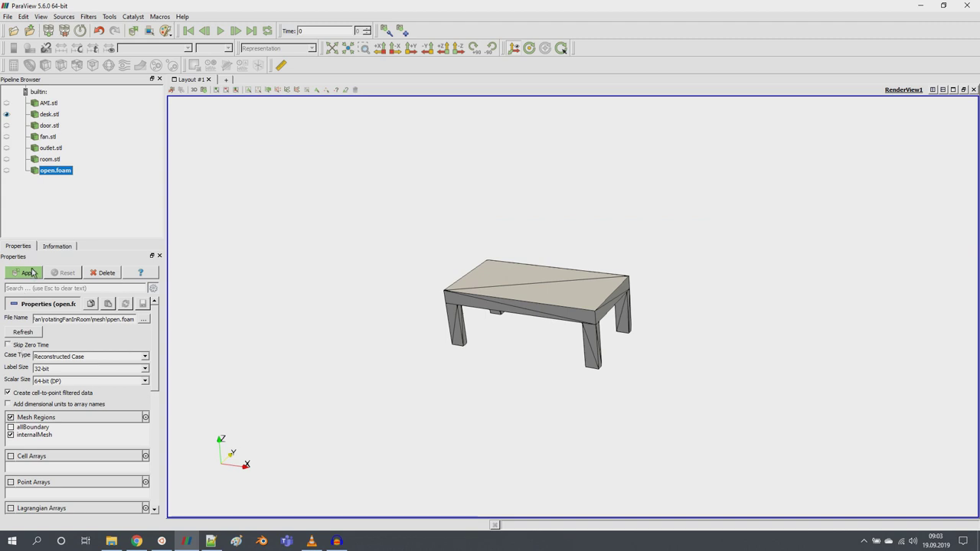
{"action": "left_click", "coordinate": [28, 273]}
Show the open.foam block as Surface With Edges and orbit it to inspect the grid
{"action": "scroll", "coordinate": [509, 265], "scroll_direction": "down", "scroll_amount": 2}
{"action": "scroll", "coordinate": [525, 275], "scroll_direction": "up", "scroll_amount": 1}
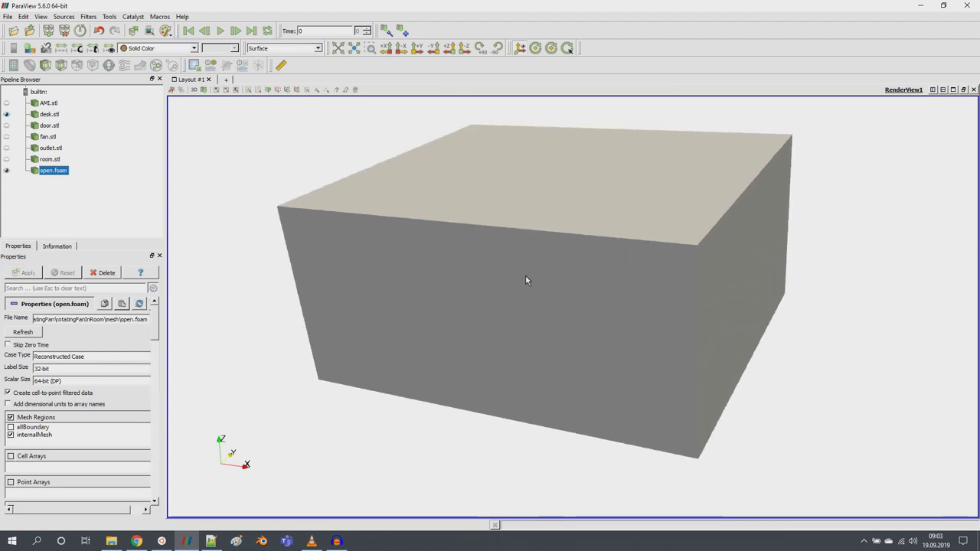
{"action": "scroll", "coordinate": [525, 275], "scroll_direction": "down", "scroll_amount": 2}
{"action": "left_click", "coordinate": [284, 48]}
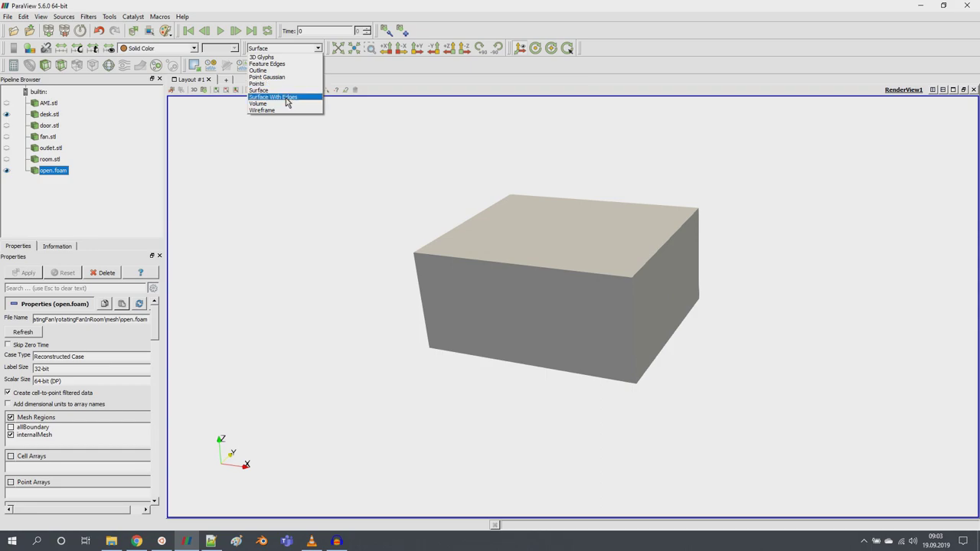
{"action": "left_click", "coordinate": [284, 100]}
{"action": "left_click_drag", "start_coordinate": [469, 254], "coordinate": [560, 280]}
{"action": "scroll", "coordinate": [543, 222], "scroll_direction": "up", "scroll_amount": 2}
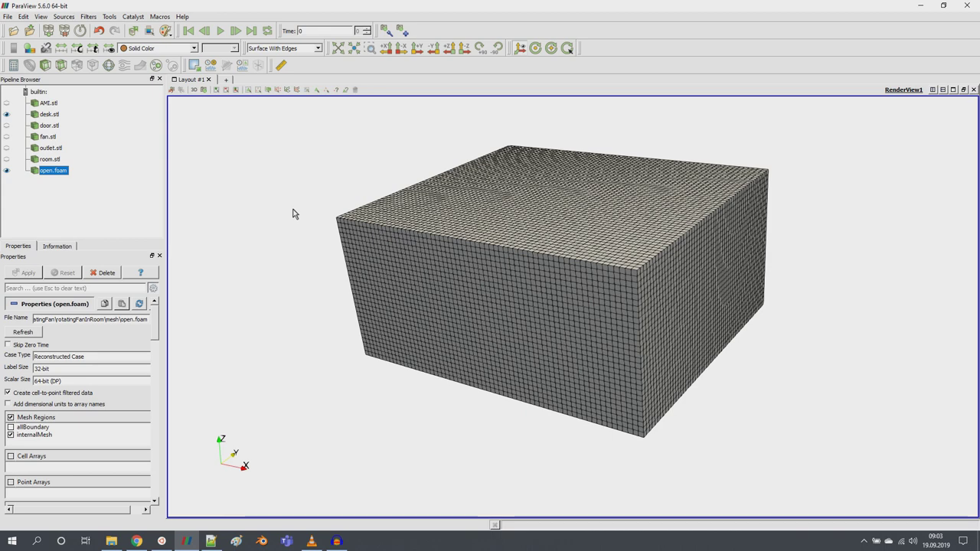
Open blockMeshDict in Notepad++, scroll through it, then open snappyHexMeshDict
{"action": "left_click", "coordinate": [211, 542]}
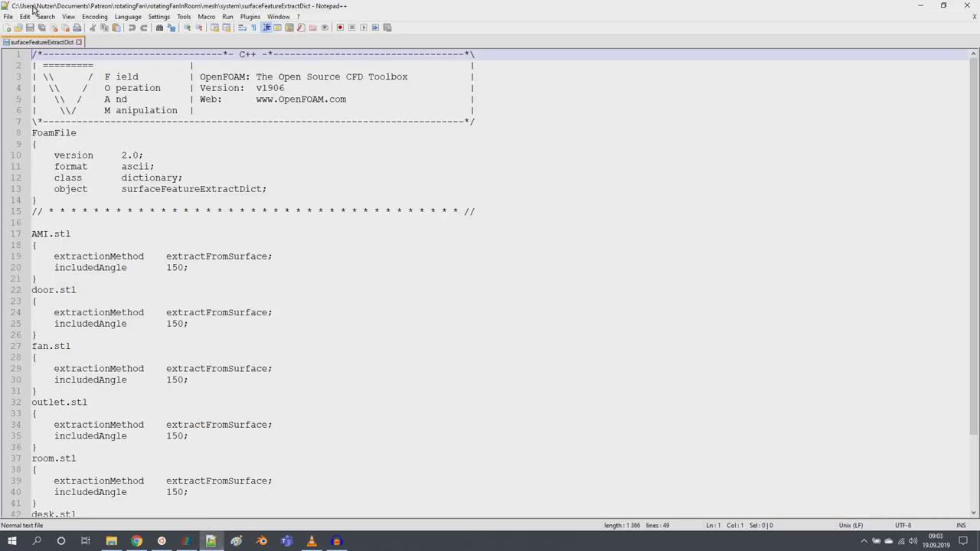
{"action": "key", "text": "ctrl+o"}
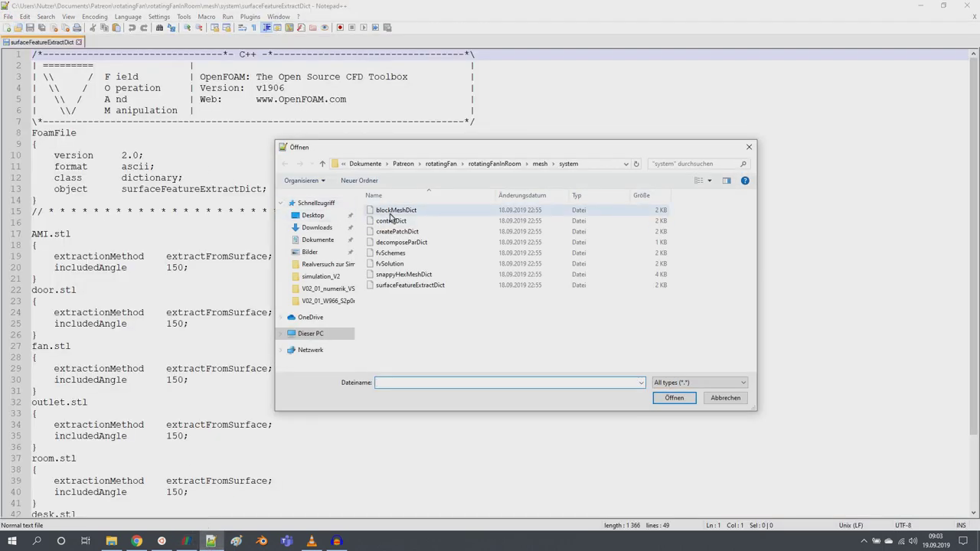
{"action": "double_click", "coordinate": [337, 211]}
{"action": "scroll", "coordinate": [240, 289], "scroll_direction": "down", "scroll_amount": 6}
{"action": "scroll", "coordinate": [268, 365], "scroll_direction": "up", "scroll_amount": 6}
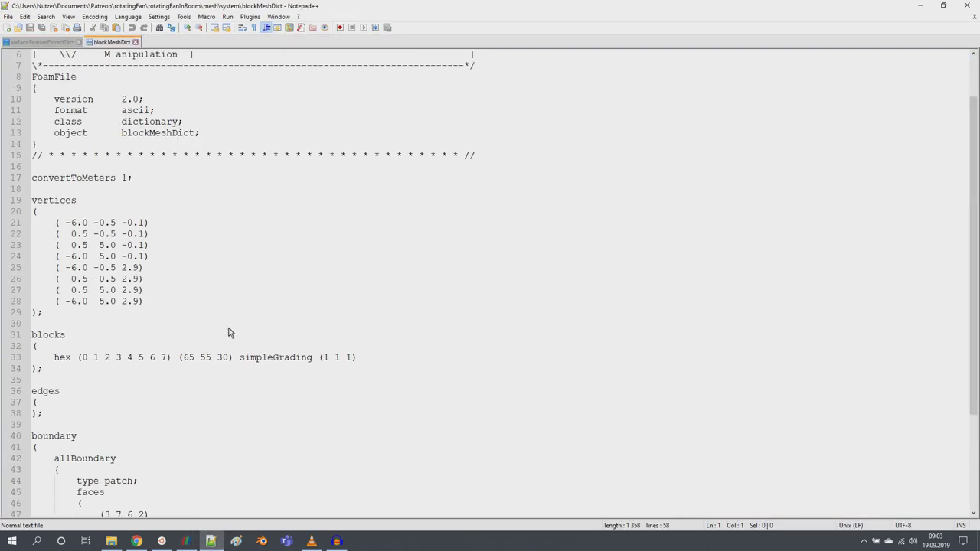
{"action": "scroll", "coordinate": [229, 332], "scroll_direction": "down", "scroll_amount": 6}
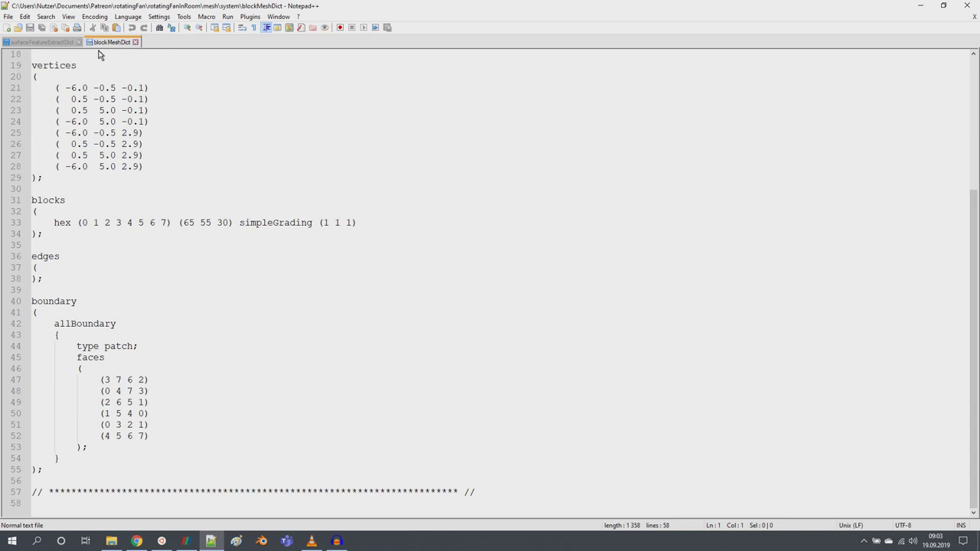
{"action": "left_click", "coordinate": [17, 29]}
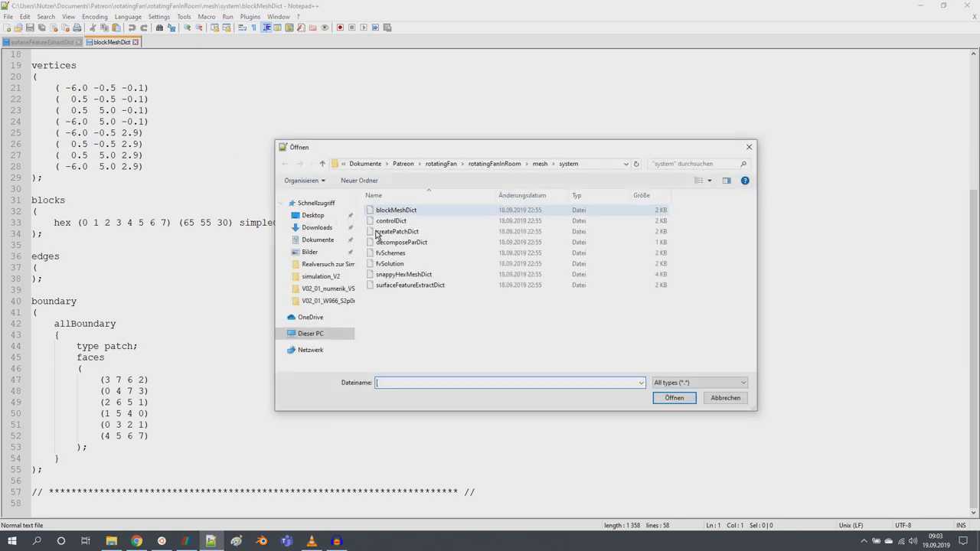
{"action": "double_click", "coordinate": [400, 277]}
Review the geometry block and the AMI (level 2) and fan feature refinement levels
{"action": "scroll", "coordinate": [245, 255], "scroll_direction": "down", "scroll_amount": 1}
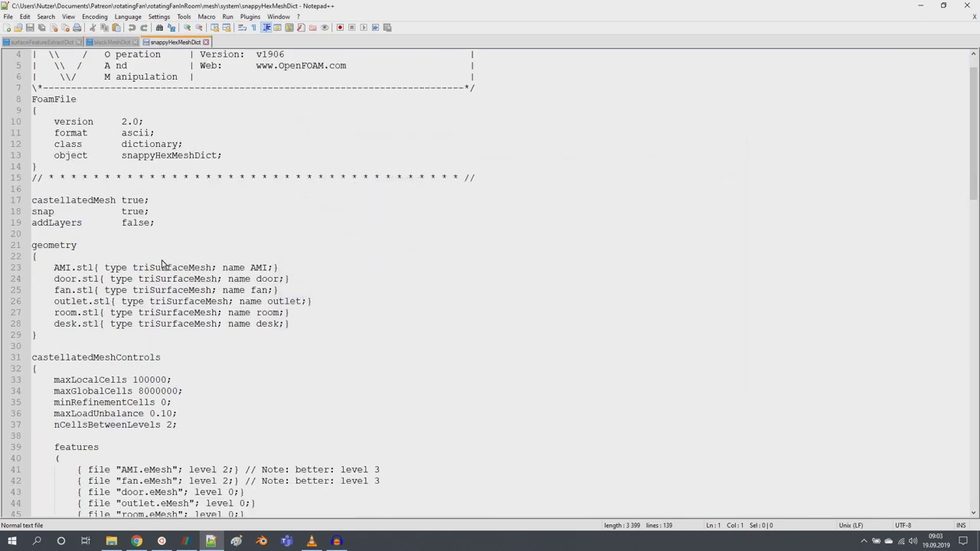
{"action": "left_click_drag", "start_coordinate": [308, 335], "coordinate": [4, 276]}
{"action": "scroll", "coordinate": [247, 359], "scroll_direction": "down", "scroll_amount": 3}
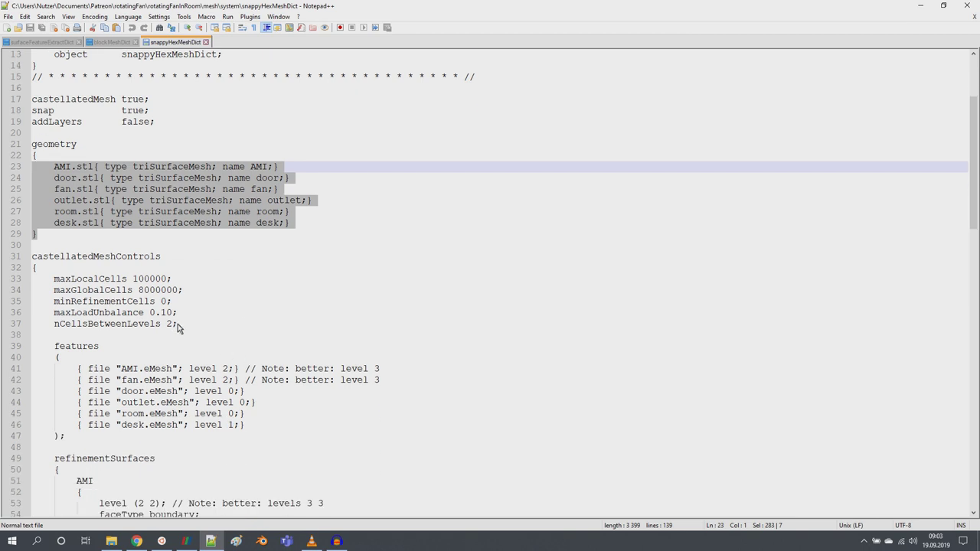
{"action": "scroll", "coordinate": [180, 331], "scroll_direction": "down", "scroll_amount": 3}
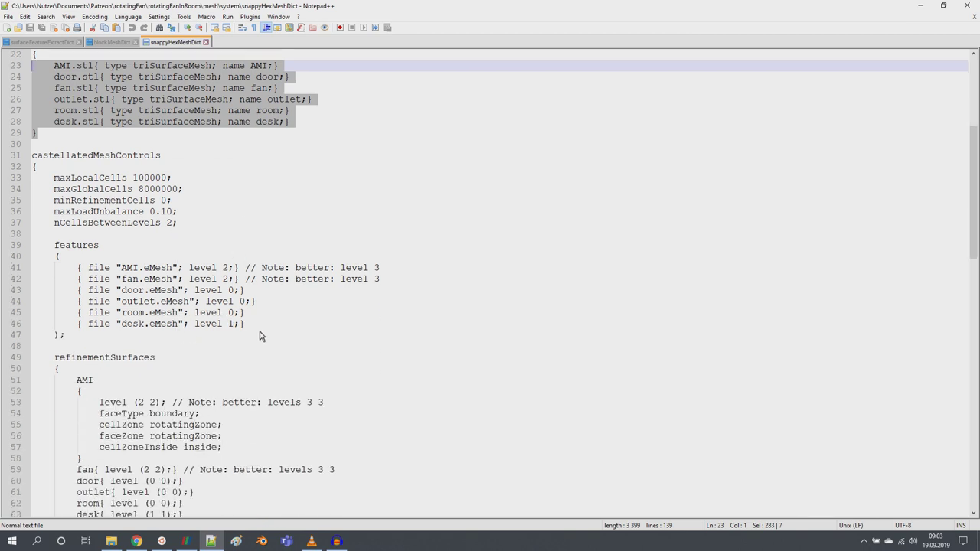
{"action": "double_click", "coordinate": [129, 268]}
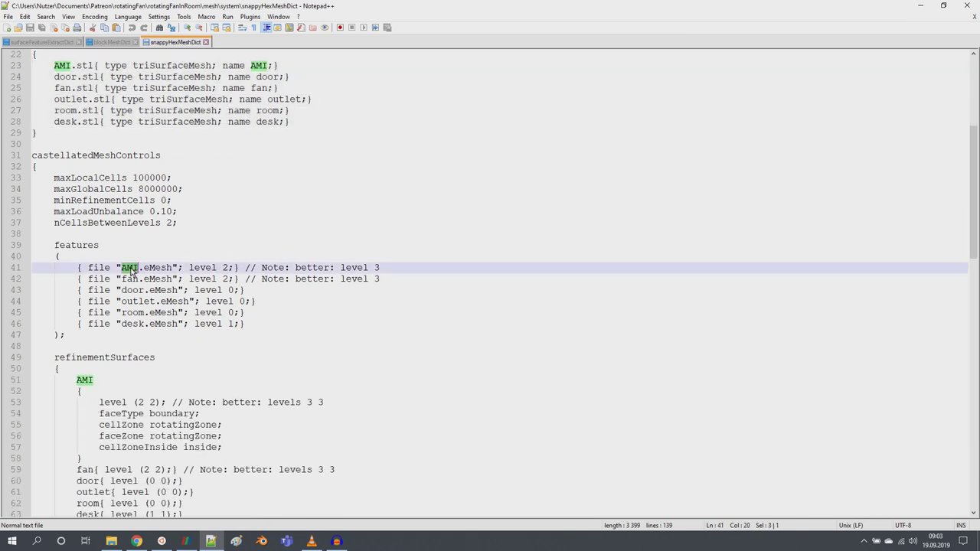
{"action": "double_click", "coordinate": [225, 269]}
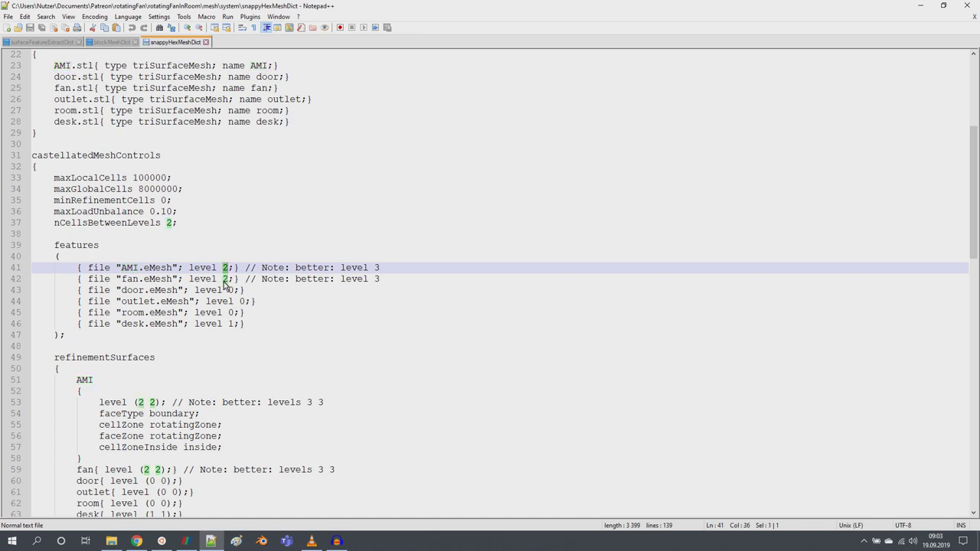
{"action": "left_click", "coordinate": [224, 280]}
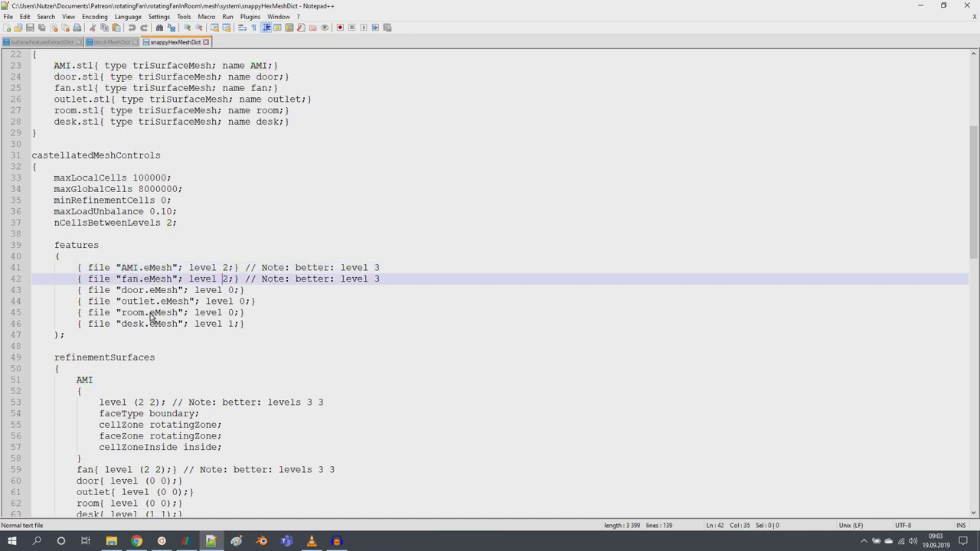
{"action": "left_click", "coordinate": [185, 541]}
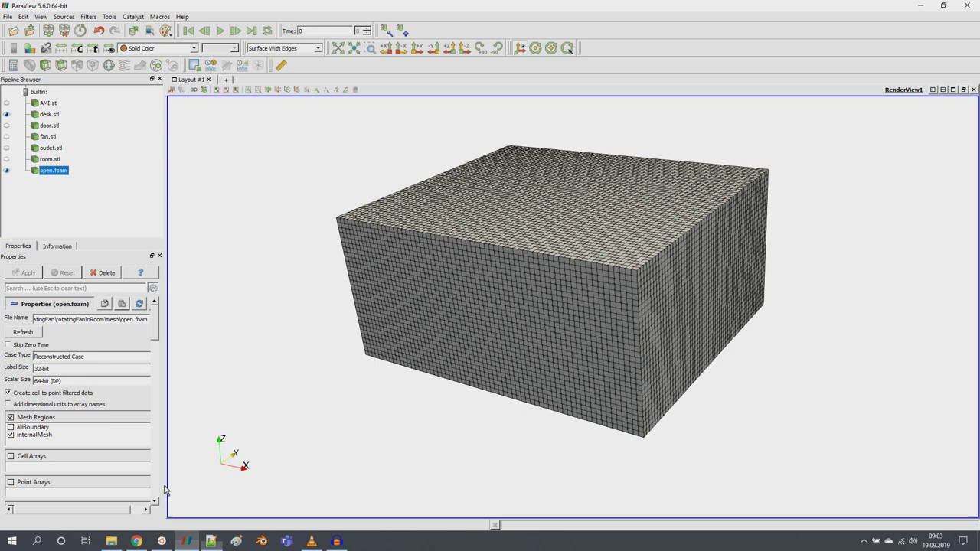
Hide open.foam and desk.stl, check AMI.stl, then leave only fan.stl visible
{"action": "left_click", "coordinate": [6, 170]}
{"action": "left_click", "coordinate": [7, 103]}
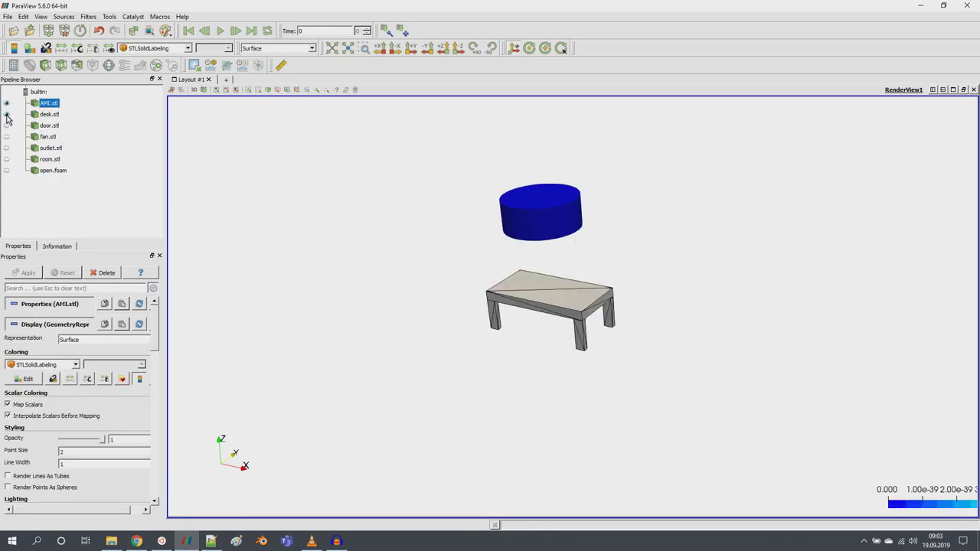
{"action": "left_click", "coordinate": [6, 114]}
{"action": "left_click", "coordinate": [6, 136]}
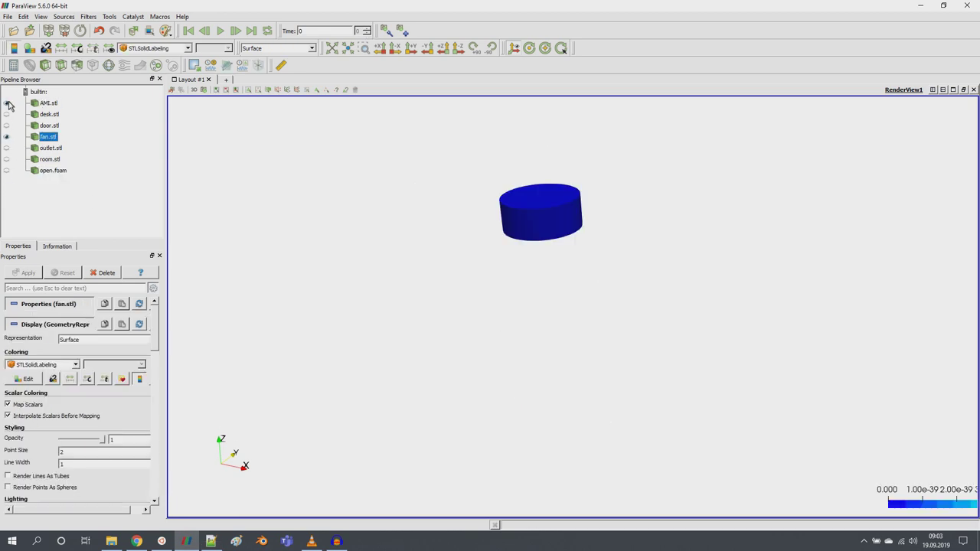
{"action": "left_click", "coordinate": [6, 102]}
{"action": "left_click_drag", "start_coordinate": [575, 240], "coordinate": [613, 341]}
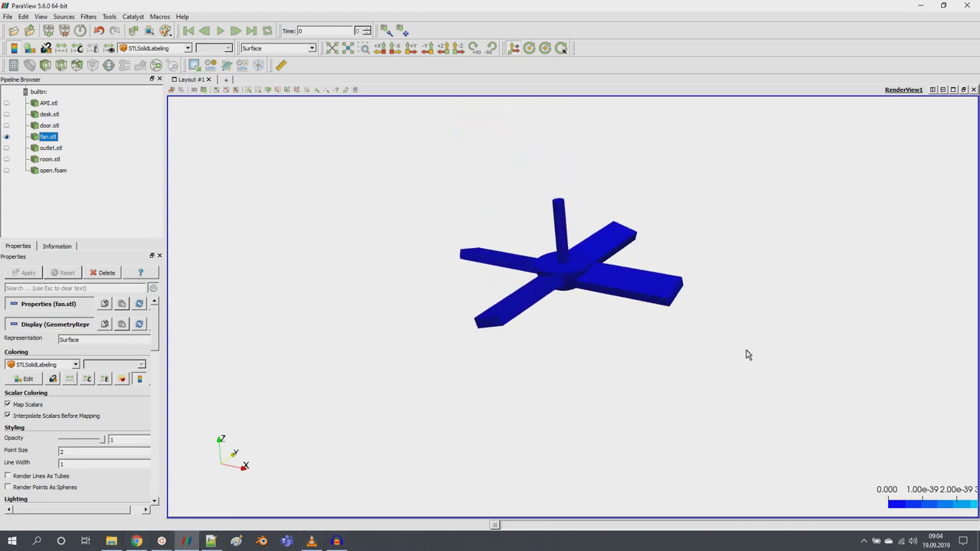
{"action": "left_click", "coordinate": [211, 541]}
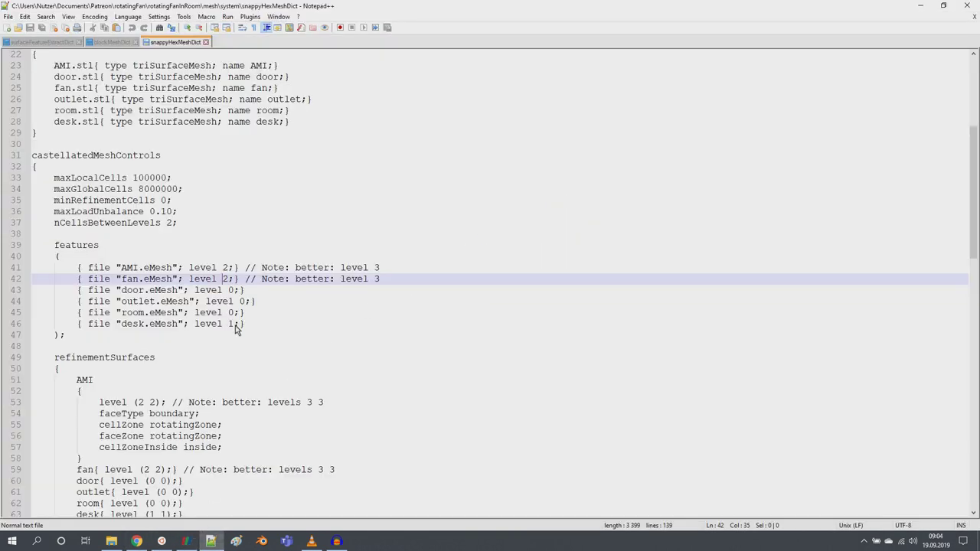
{"action": "scroll", "coordinate": [224, 265], "scroll_direction": "down", "scroll_amount": 2}
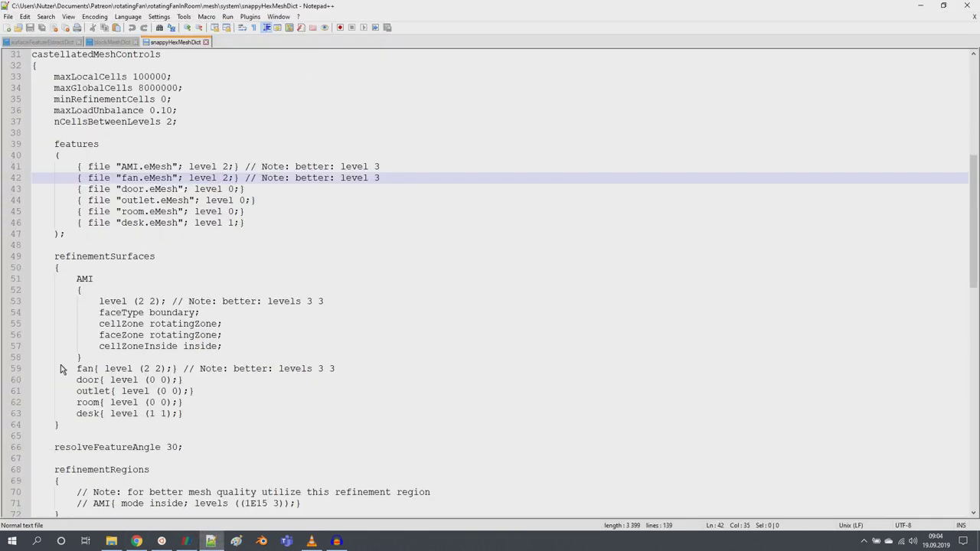
{"action": "double_click", "coordinate": [79, 258]}
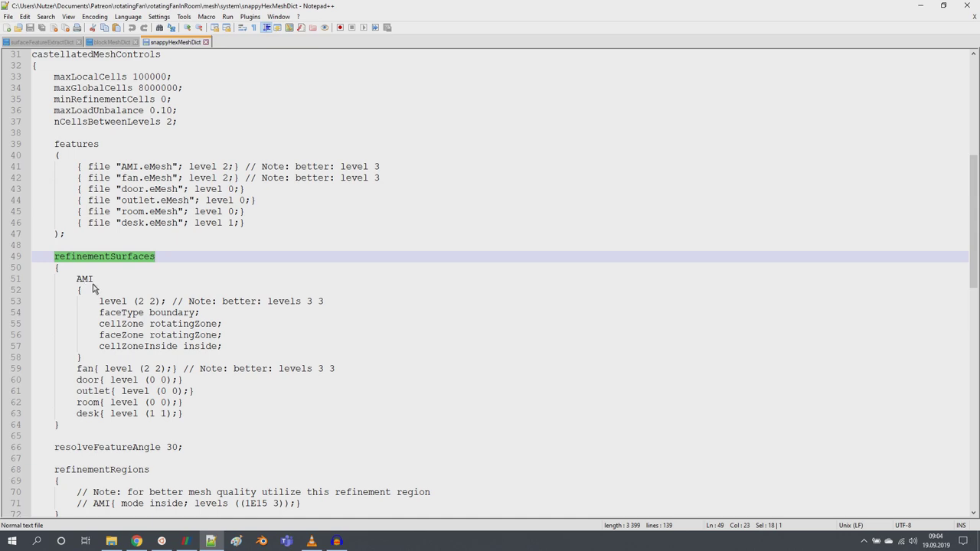
{"action": "scroll", "coordinate": [93, 285], "scroll_direction": "up", "scroll_amount": 5}
{"action": "scroll", "coordinate": [99, 141], "scroll_direction": "down", "scroll_amount": 5}
{"action": "left_click_drag", "start_coordinate": [139, 303], "coordinate": [156, 304]}
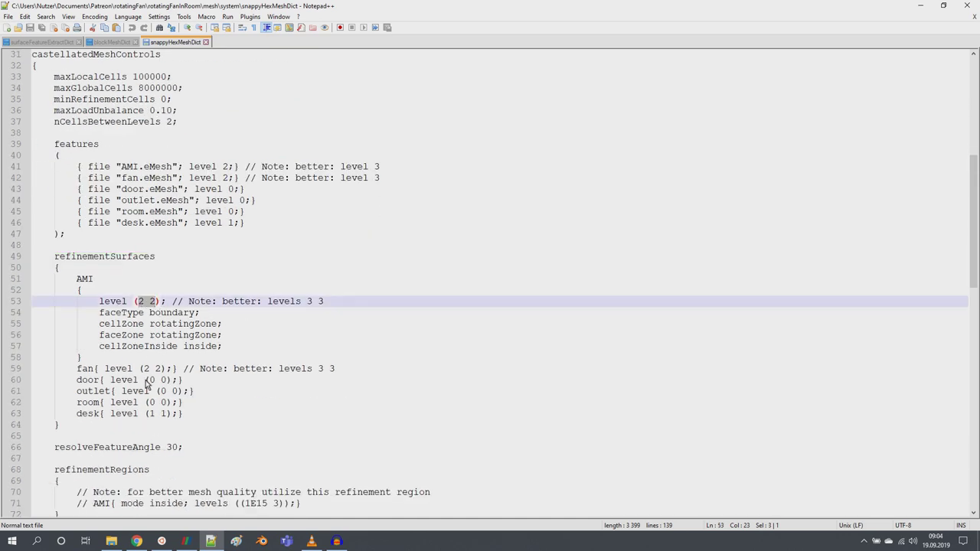
{"action": "left_click_drag", "start_coordinate": [143, 371], "coordinate": [162, 372]}
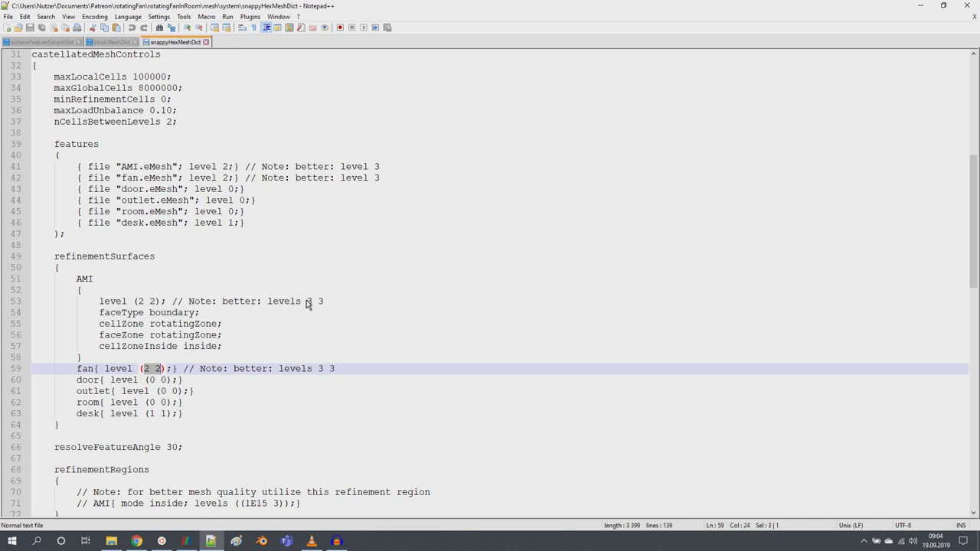
{"action": "left_click_drag", "start_coordinate": [306, 302], "coordinate": [326, 304]}
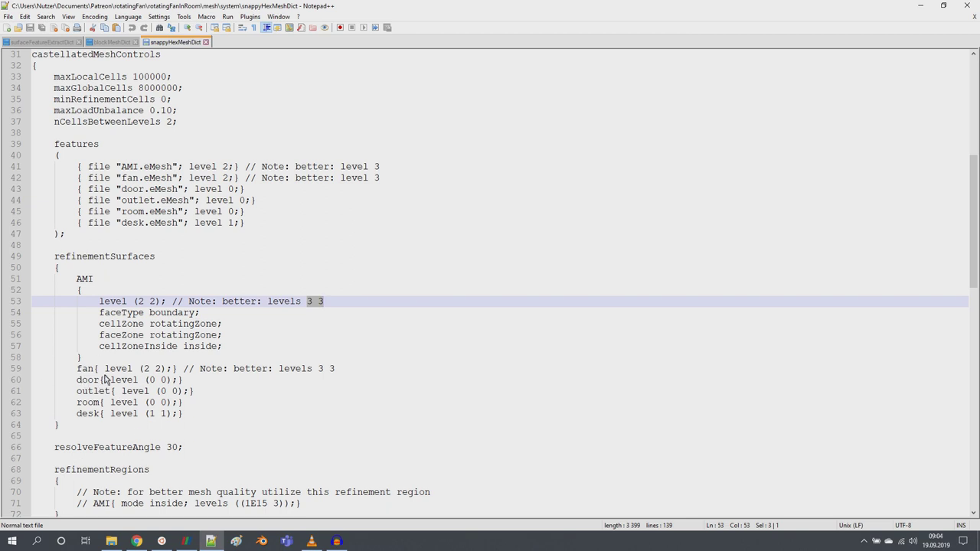
{"action": "scroll", "coordinate": [161, 391], "scroll_direction": "down", "scroll_amount": 2}
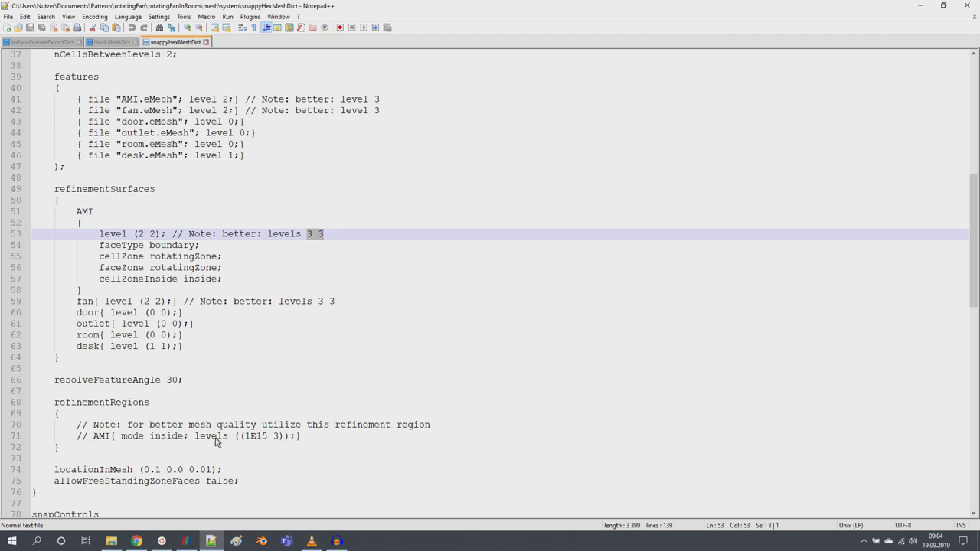
Test-uncomment the AMI refinementRegion line, undo it, and select the locationInMesh (0.1 0.0 0.01) line
{"action": "double_click", "coordinate": [79, 436]}
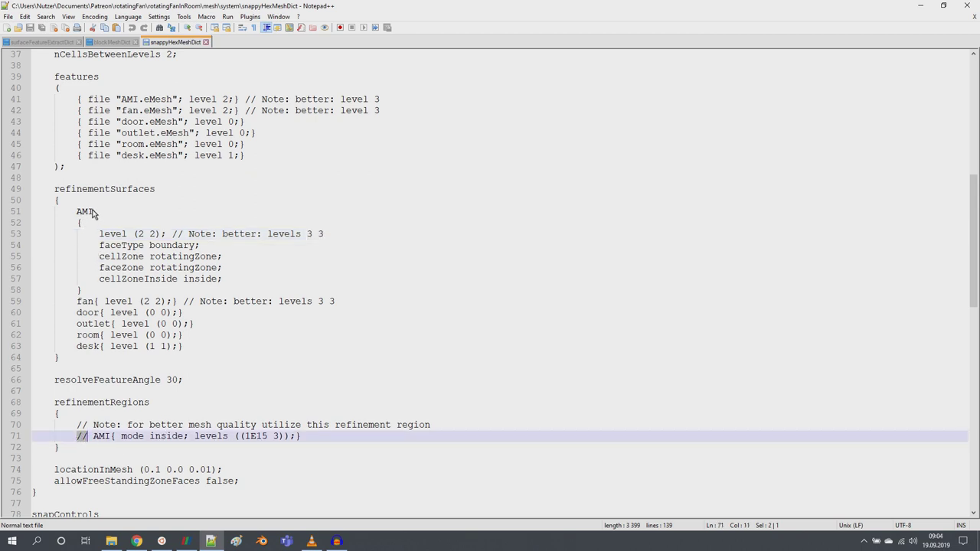
{"action": "double_click", "coordinate": [277, 437]}
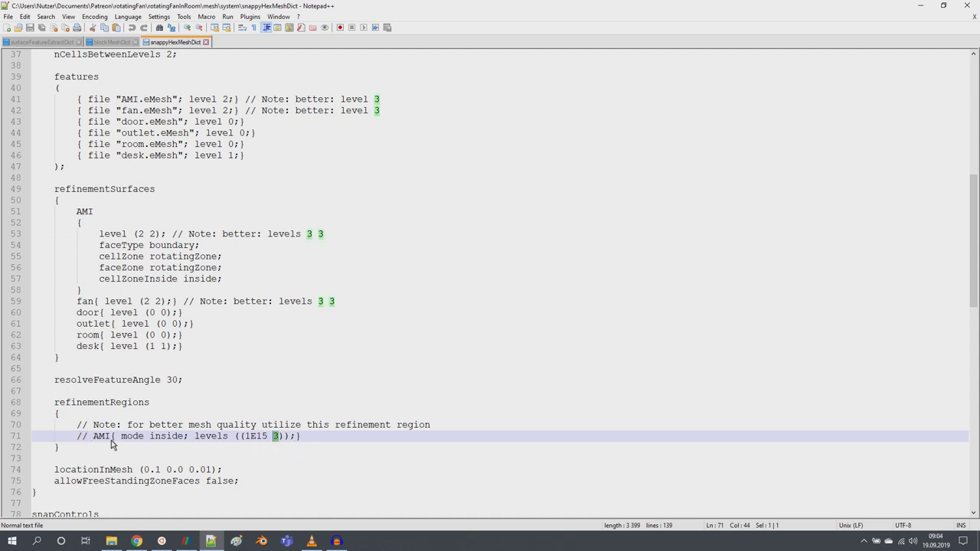
{"action": "left_click_drag", "start_coordinate": [87, 440], "coordinate": [76, 438]}
{"action": "key", "text": "Delete"}
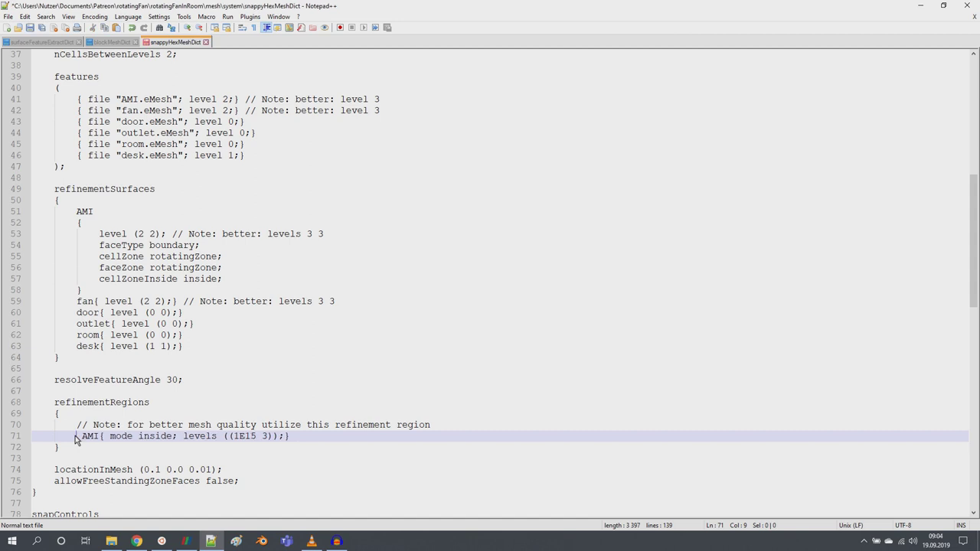
{"action": "key", "text": "ctrl+z"}
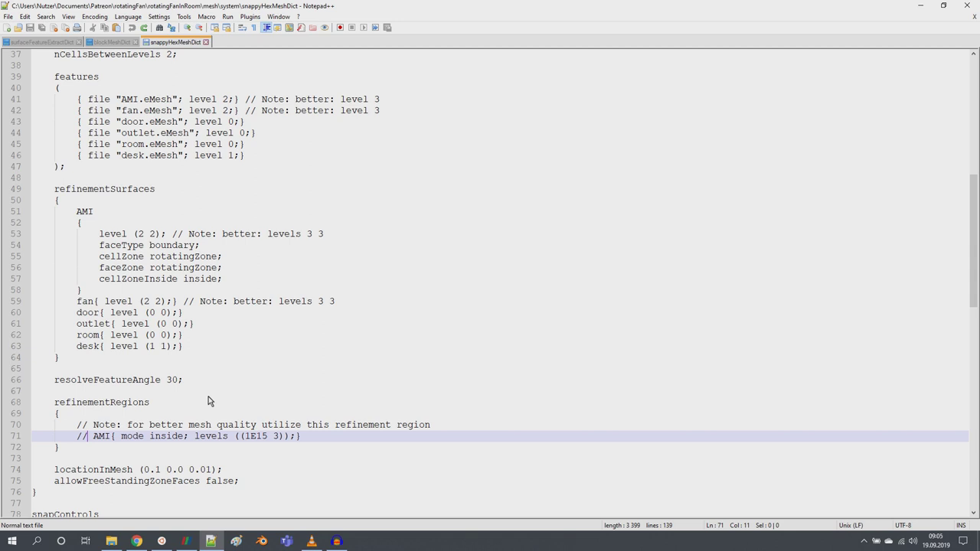
{"action": "scroll", "coordinate": [252, 381], "scroll_direction": "down", "scroll_amount": 3}
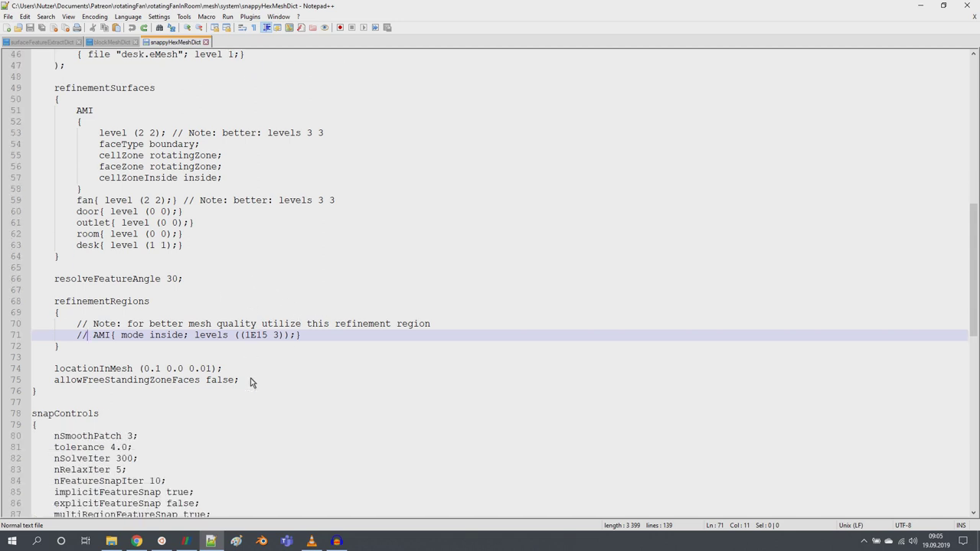
{"action": "left_click_drag", "start_coordinate": [222, 369], "coordinate": [55, 370]}
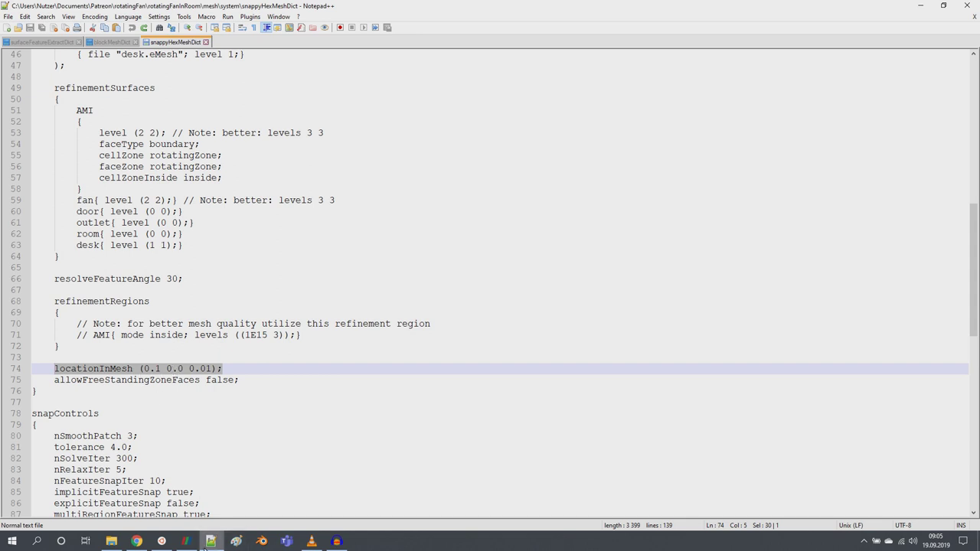
{"action": "left_click", "coordinate": [186, 541]}
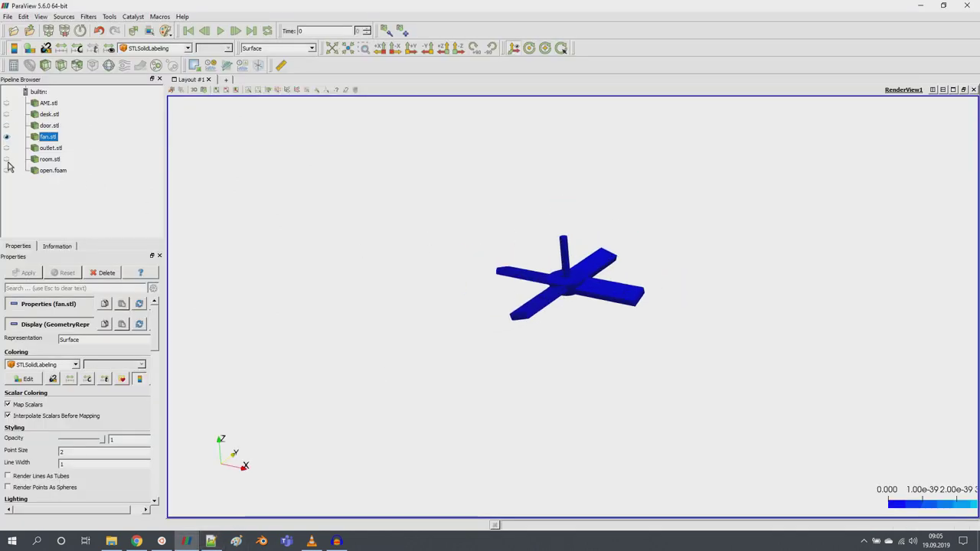
Show room.stl and the open.foam block mesh, hide fan.stl, and orbit the view
{"action": "left_click", "coordinate": [6, 158]}
{"action": "left_click_drag", "start_coordinate": [437, 247], "coordinate": [649, 403]}
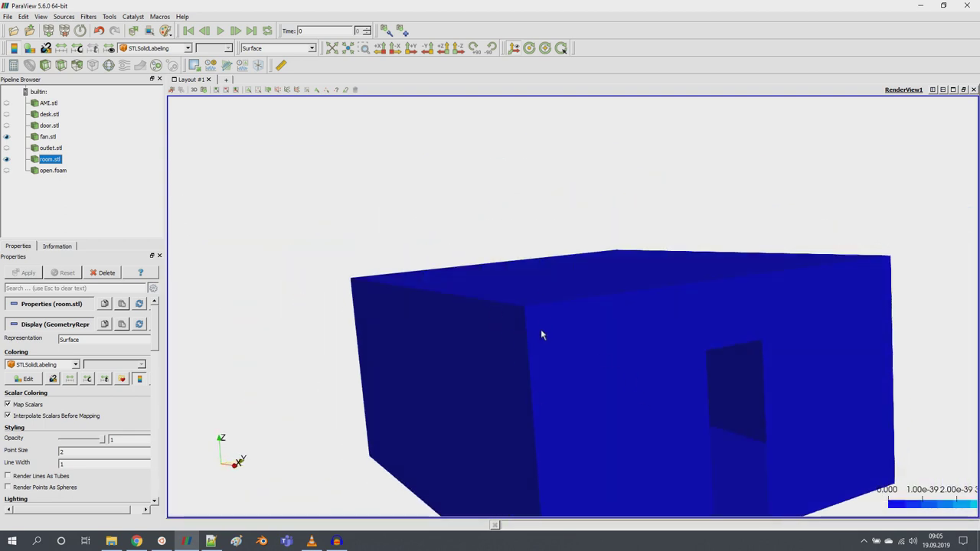
{"action": "left_click", "coordinate": [6, 170]}
{"action": "left_click_drag", "start_coordinate": [487, 235], "coordinate": [494, 214]}
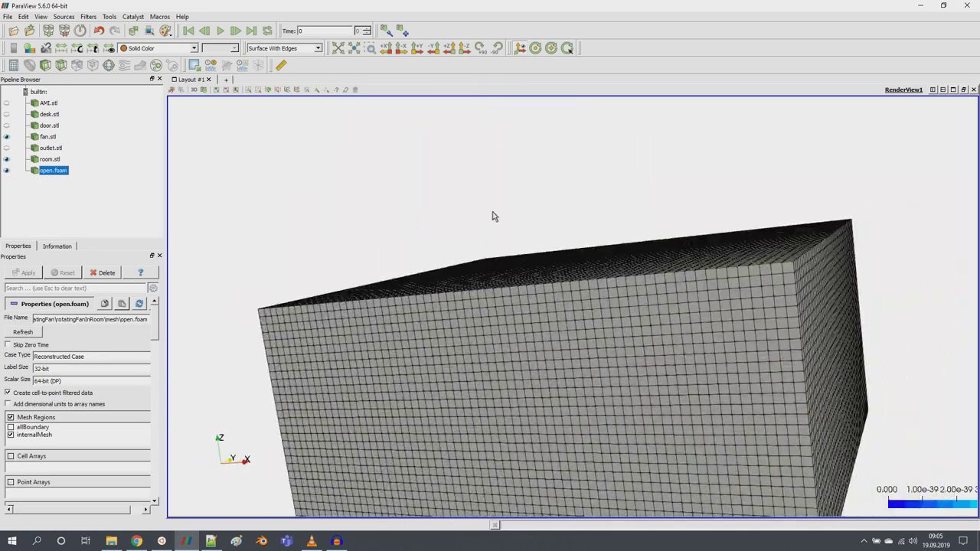
{"action": "left_click", "coordinate": [6, 170]}
{"action": "left_click", "coordinate": [6, 170]}
{"action": "left_click", "coordinate": [6, 137]}
{"action": "left_click_drag", "start_coordinate": [265, 167], "coordinate": [371, 312]}
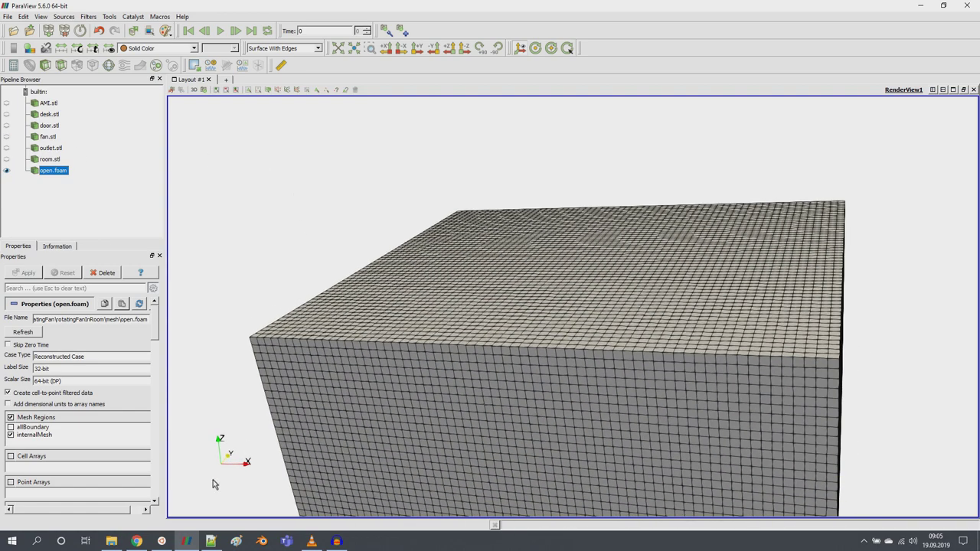
Copy the snappyHexMesh -overwrite command from the OpenFOAM User Guide
{"action": "left_click", "coordinate": [144, 541]}
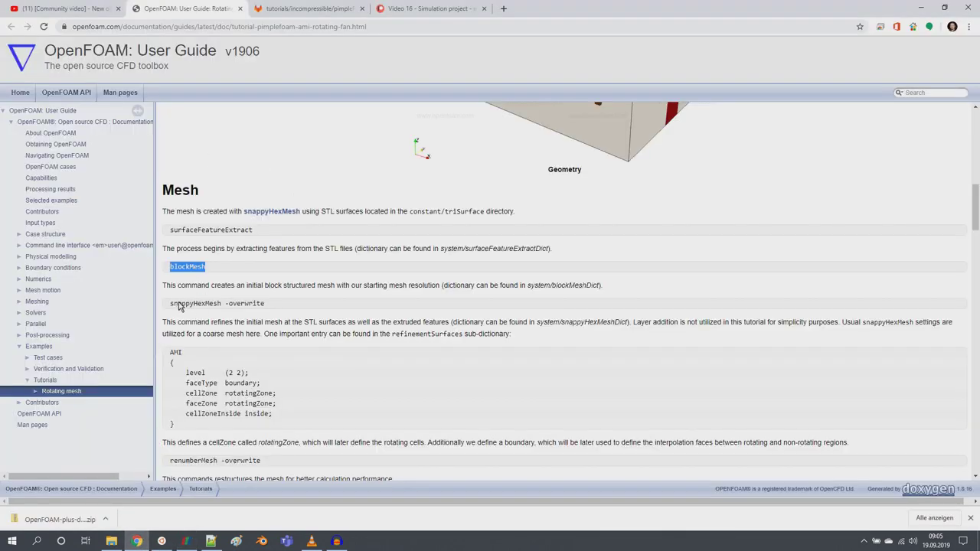
{"action": "left_click_drag", "start_coordinate": [170, 303], "coordinate": [345, 304]}
{"action": "right_click", "coordinate": [240, 303]}
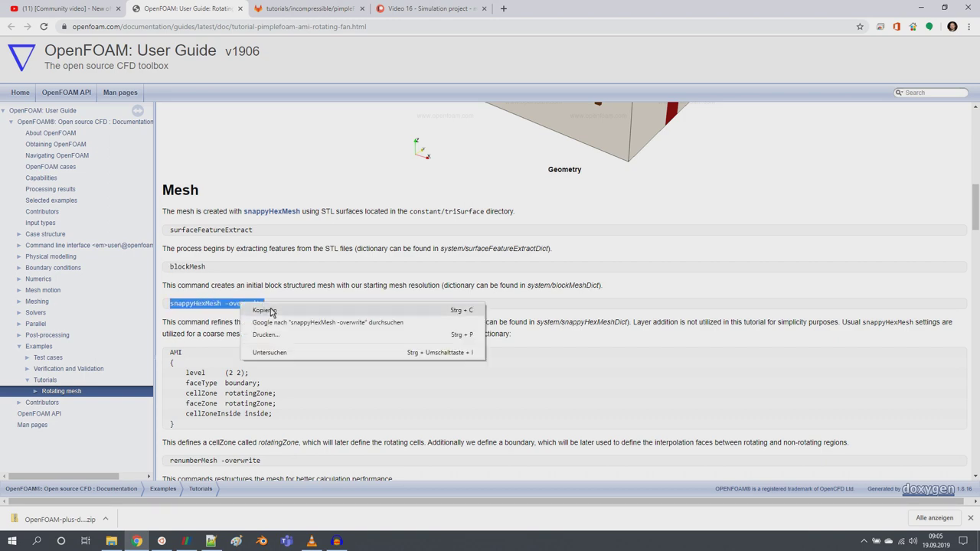
{"action": "left_click", "coordinate": [269, 312]}
{"action": "left_click", "coordinate": [163, 541]}
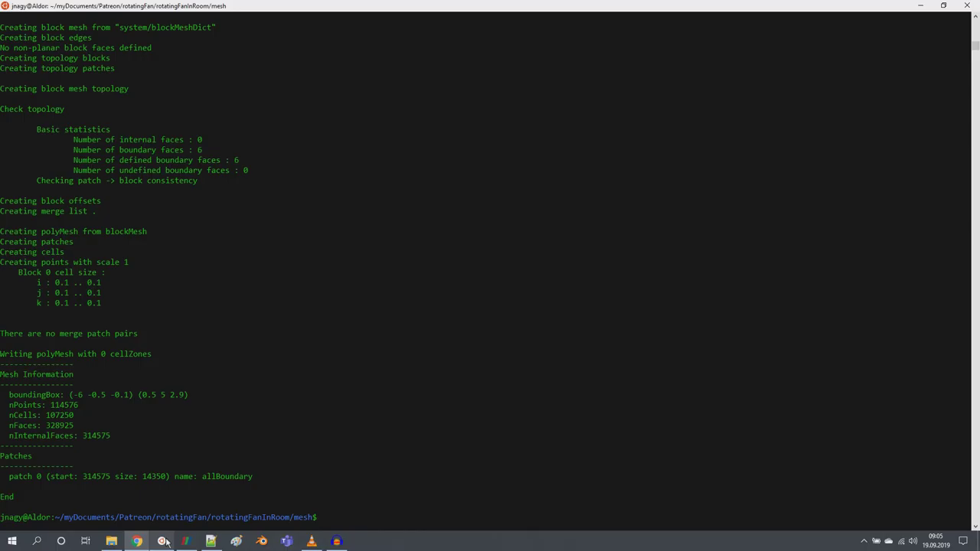
Paste snappyHexMesh -overwrite at the mesh prompt and run it
{"action": "right_click", "coordinate": [303, 379]}
{"action": "key", "text": "Return"}
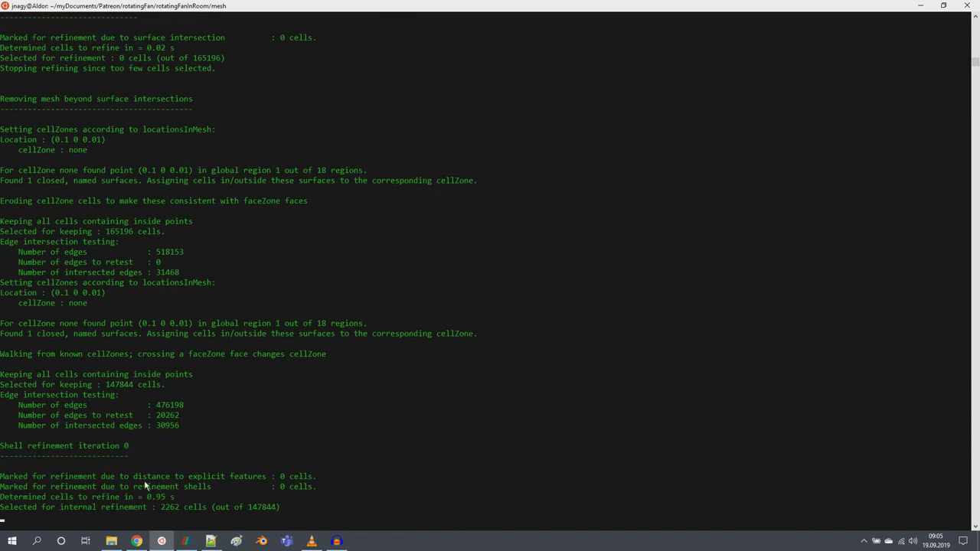
{"action": "left_click", "coordinate": [142, 544]}
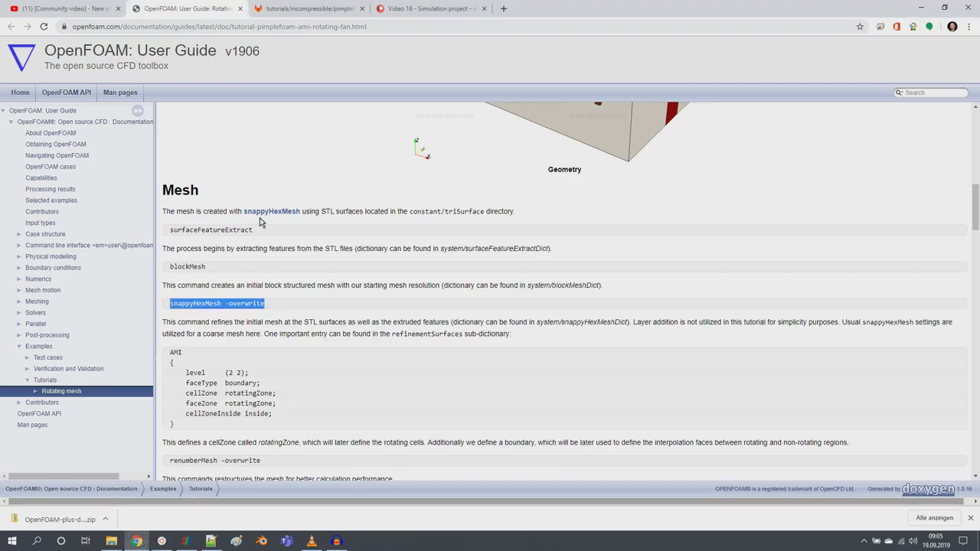
{"action": "scroll", "coordinate": [250, 184], "scroll_direction": "up", "scroll_amount": 10}
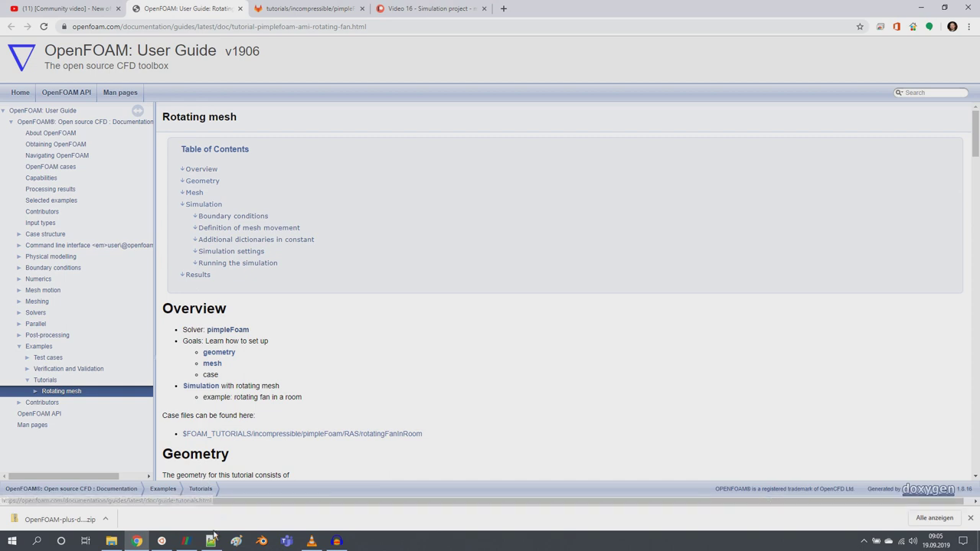
{"action": "mouse_move", "coordinate": [212, 542]}
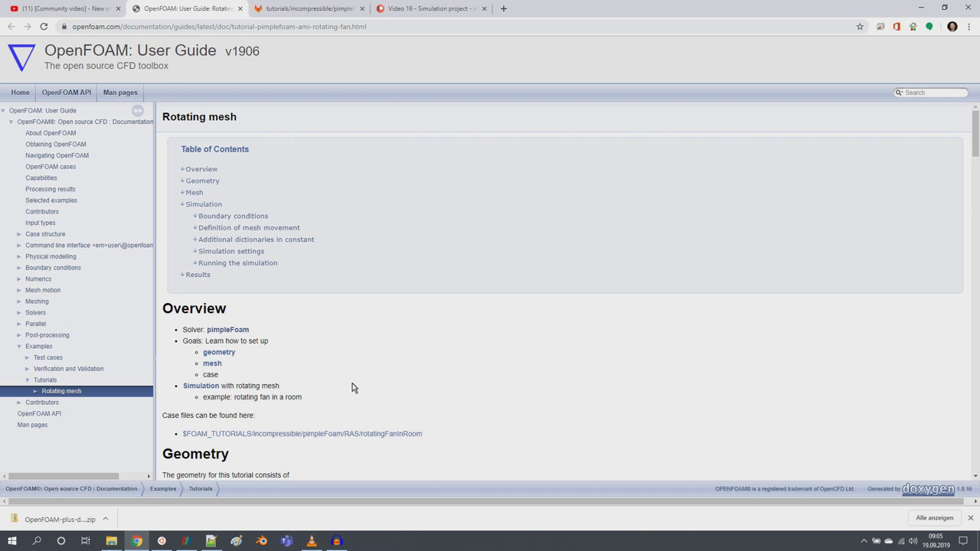
{"action": "left_click", "coordinate": [162, 542]}
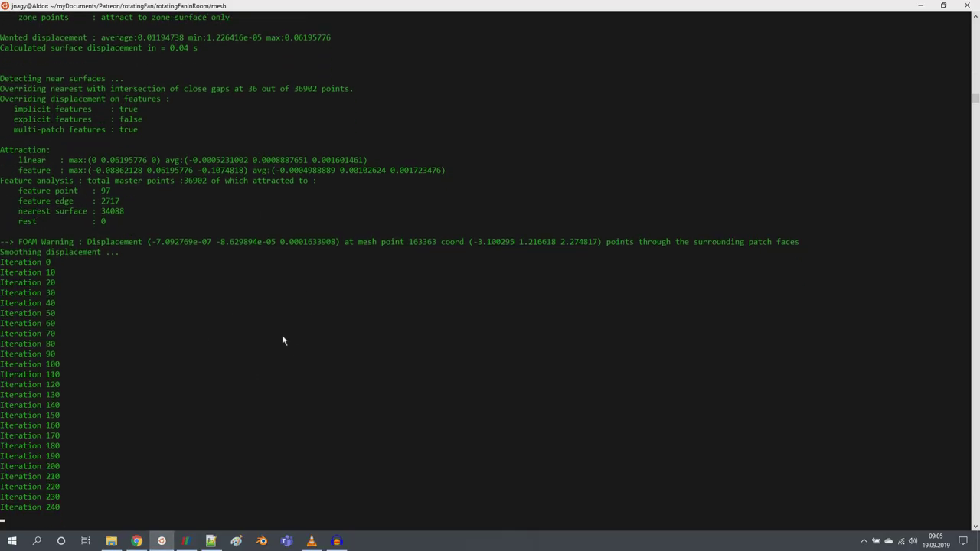
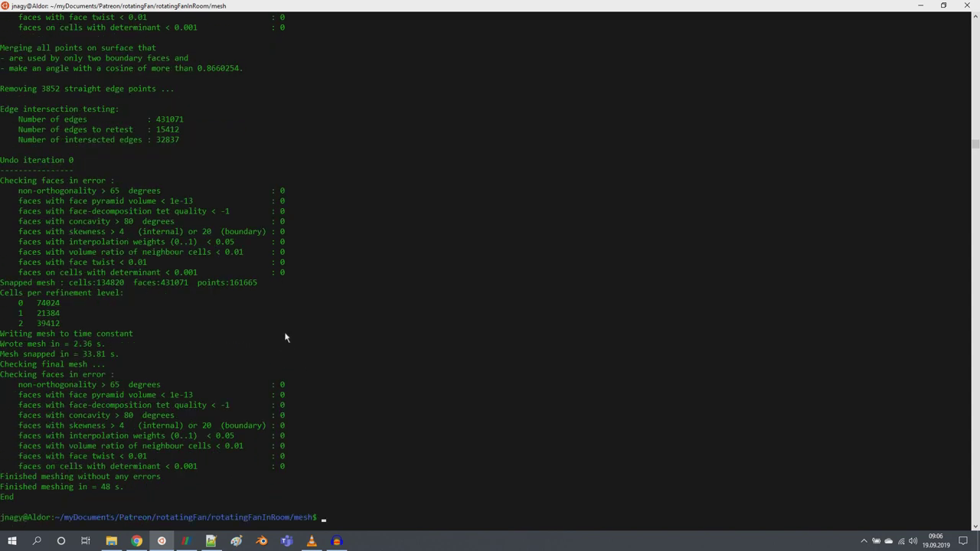
Highlight the 134820 snapped-mesh cell count in the terminal log, then bring up ParaView
{"action": "left_click_drag", "start_coordinate": [99, 286], "coordinate": [126, 285]}
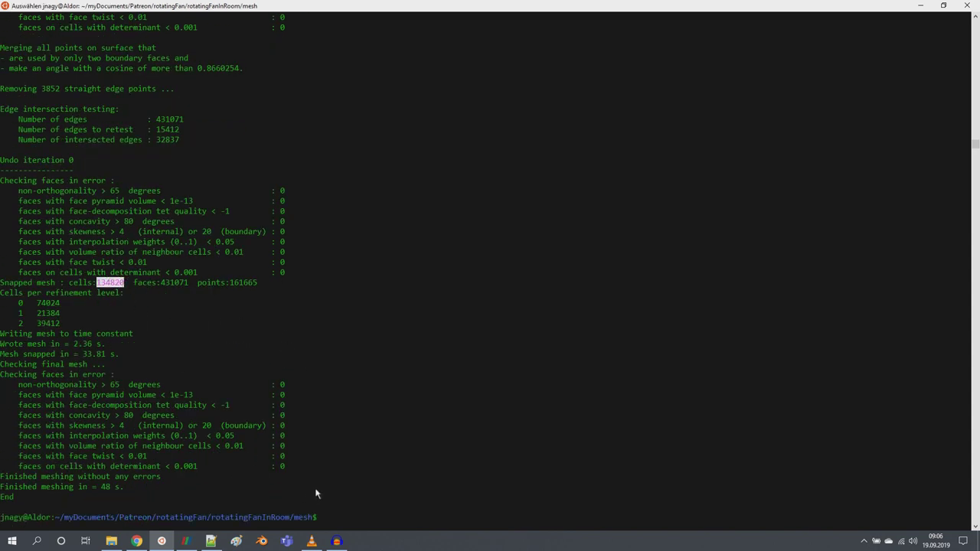
{"action": "left_click", "coordinate": [185, 542]}
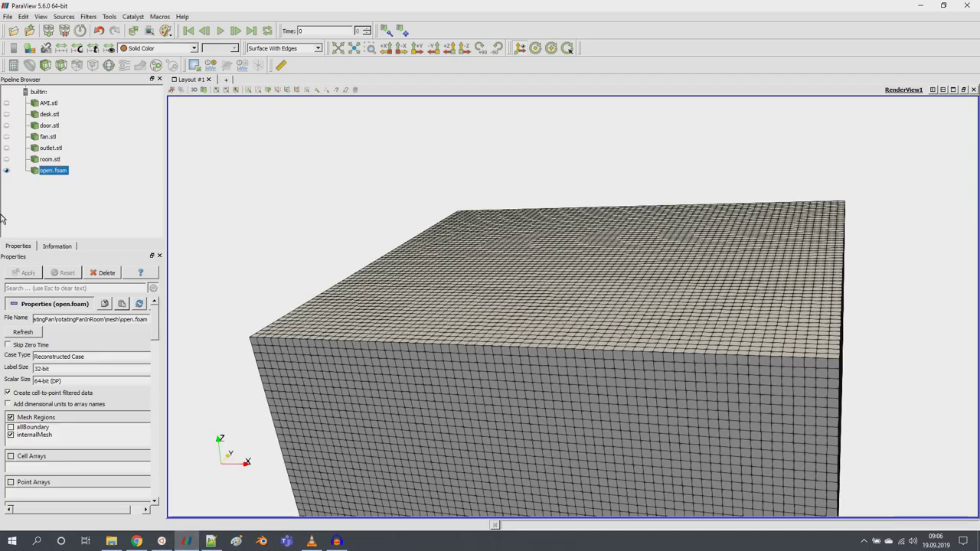
Refresh open.foam to list its mesh regions, rotating the room box to see its refined area
{"action": "left_click_drag", "start_coordinate": [508, 319], "coordinate": [553, 320]}
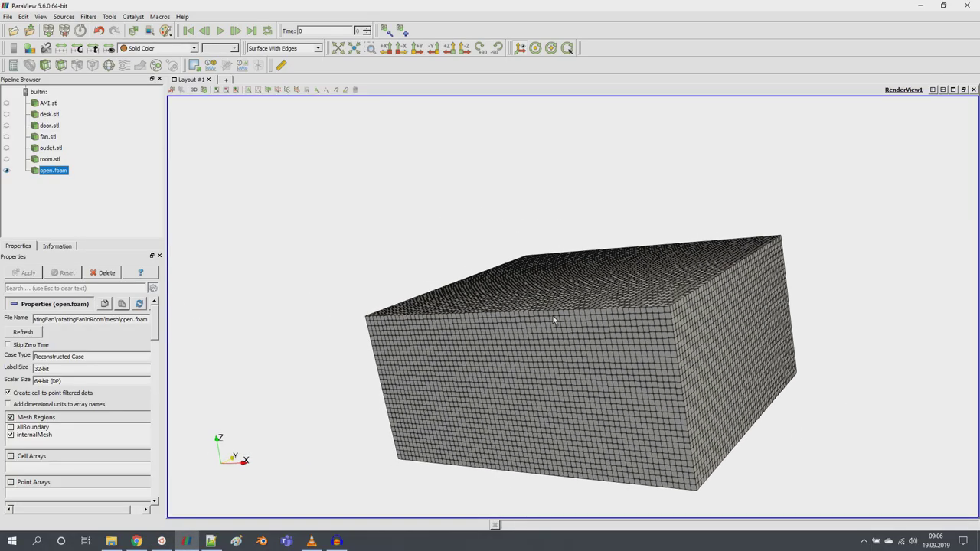
{"action": "left_click", "coordinate": [23, 332]}
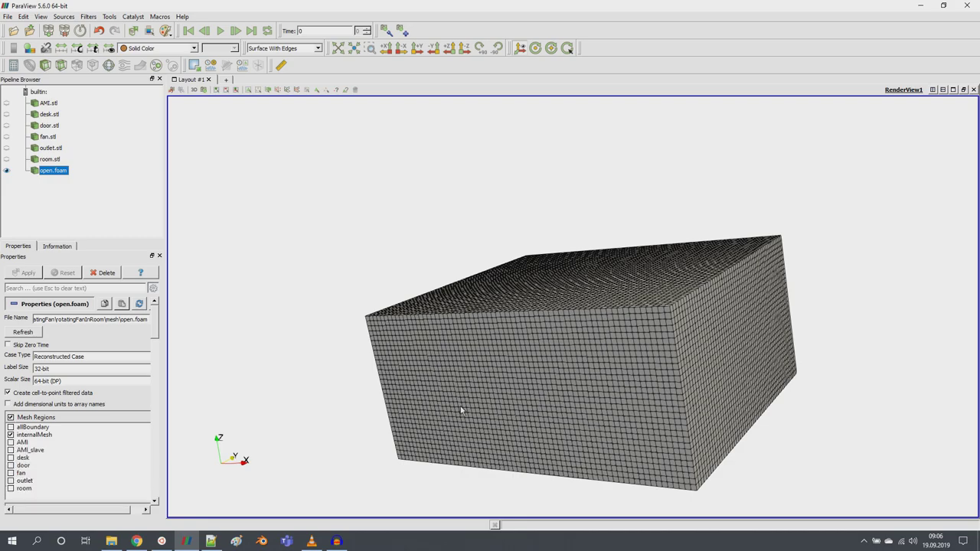
{"action": "scroll", "coordinate": [461, 411], "scroll_direction": "up", "scroll_amount": 1}
{"action": "left_click_drag", "start_coordinate": [504, 412], "coordinate": [520, 338]}
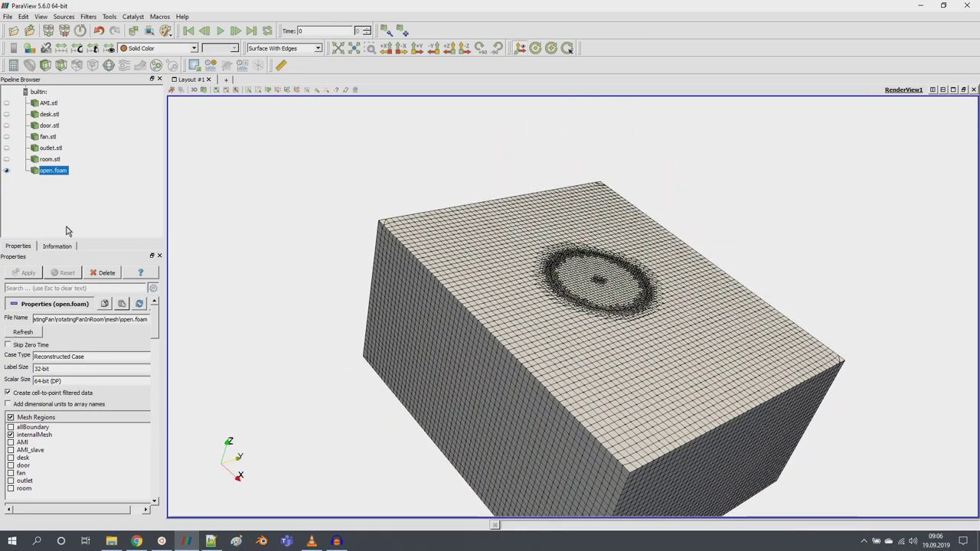
Display the AMI region and tilt the view to look into the cylinder
{"action": "left_click", "coordinate": [11, 443]}
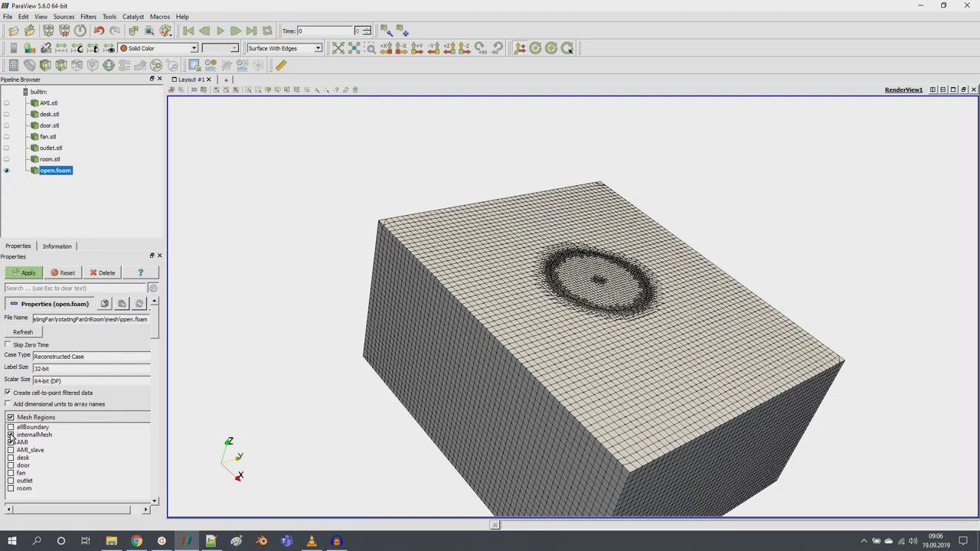
{"action": "left_click", "coordinate": [26, 273]}
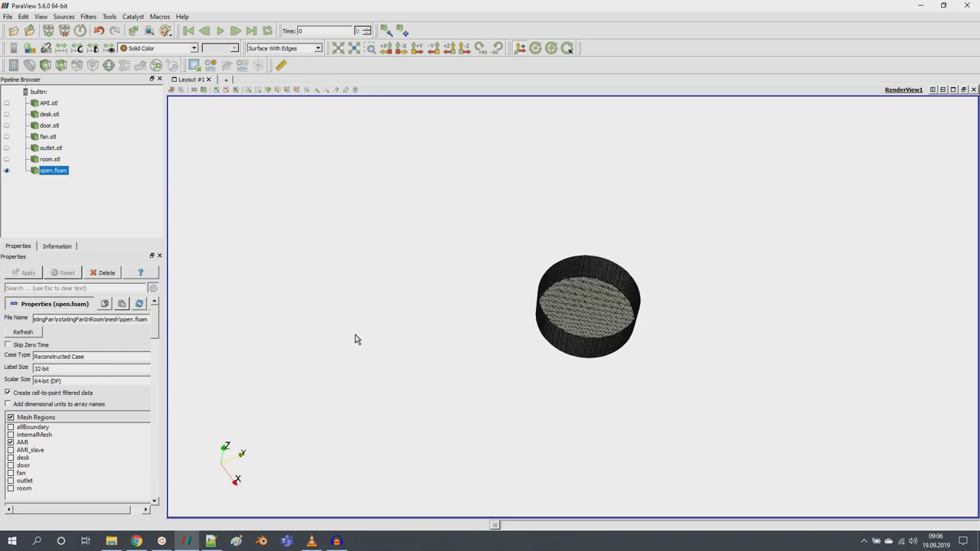
{"action": "scroll", "coordinate": [425, 376], "scroll_direction": "up", "scroll_amount": 5}
{"action": "left_click_drag", "start_coordinate": [450, 360], "coordinate": [392, 346]}
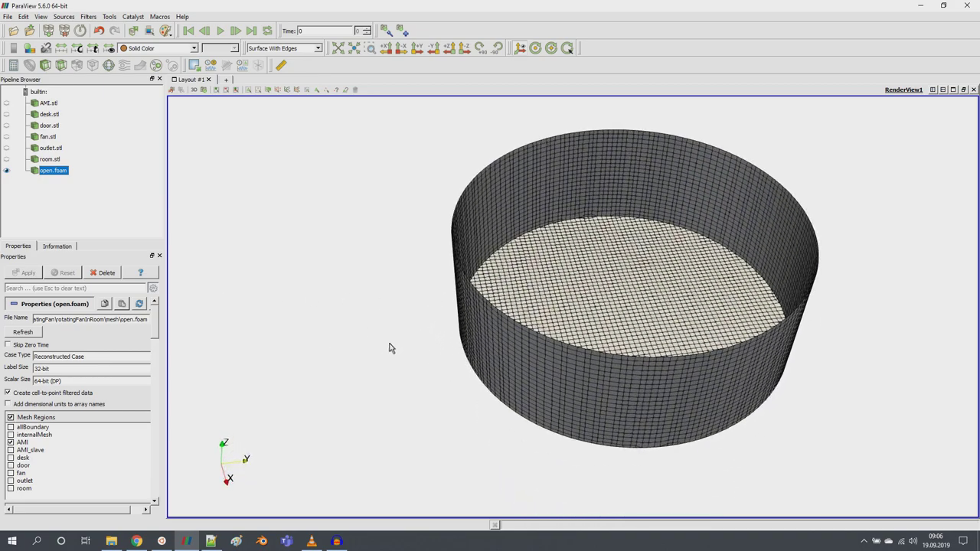
Add the desk region and view the AMI cylinder sitting above the desk
{"action": "left_click", "coordinate": [11, 458]}
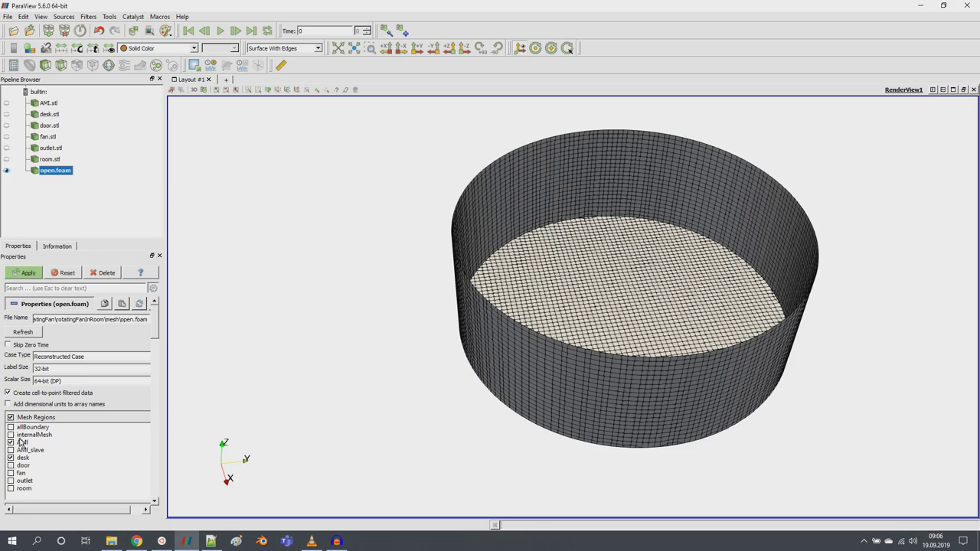
{"action": "left_click", "coordinate": [23, 274]}
{"action": "left_click_drag", "start_coordinate": [452, 383], "coordinate": [497, 451]}
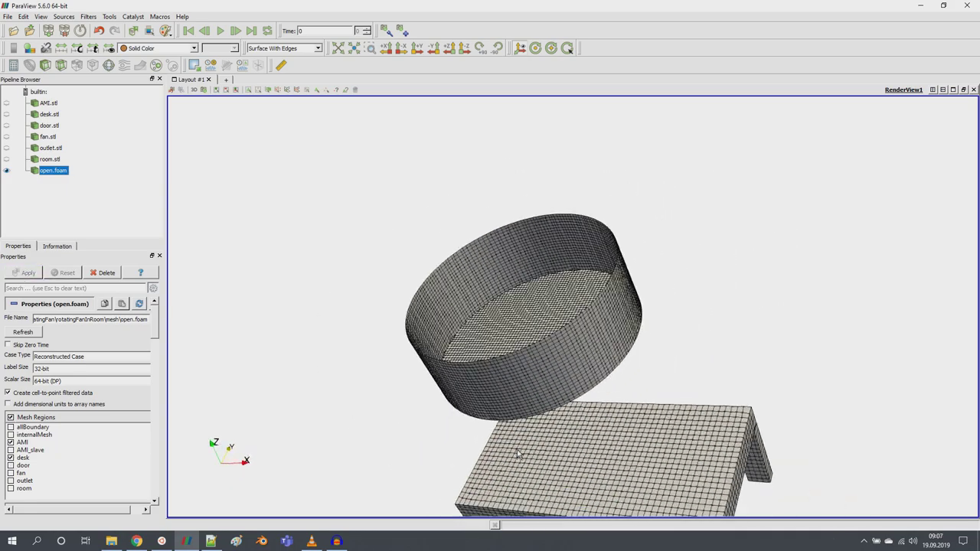
{"action": "scroll", "coordinate": [503, 426], "scroll_direction": "up", "scroll_amount": 5}
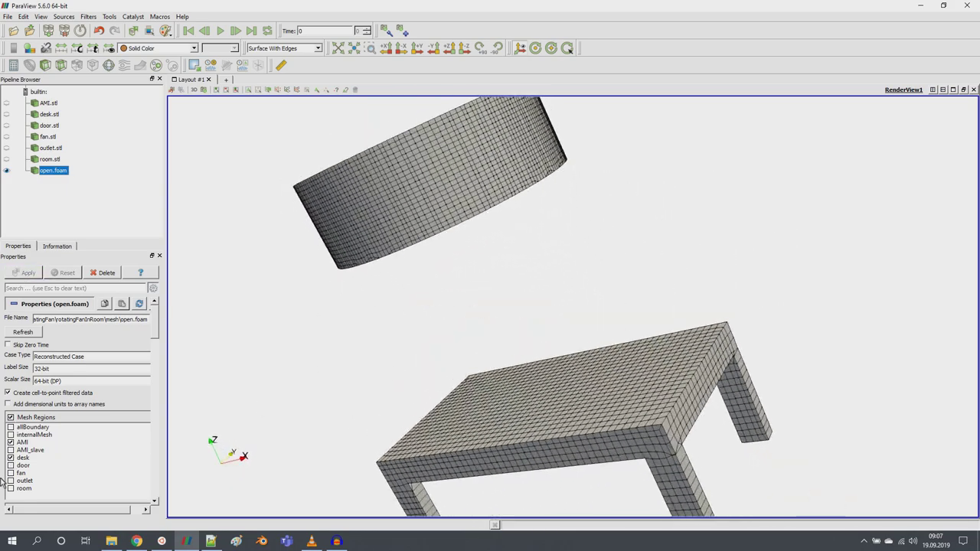
Add the fan region, inspect the fan housing from several angles, then untick desk
{"action": "left_click", "coordinate": [11, 473]}
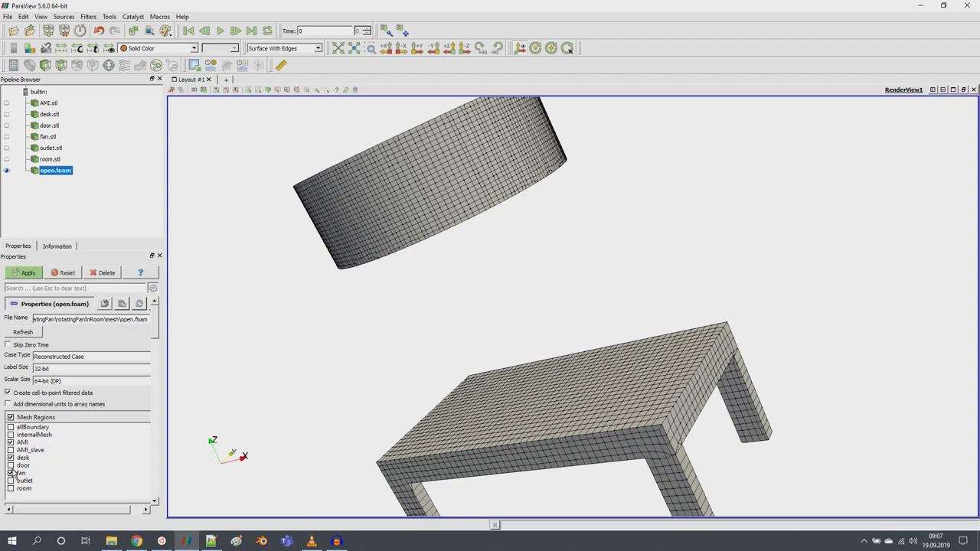
{"action": "left_click", "coordinate": [28, 273]}
{"action": "left_click_drag", "start_coordinate": [317, 212], "coordinate": [403, 227]}
{"action": "left_click_drag", "start_coordinate": [467, 324], "coordinate": [322, 279]}
{"action": "scroll", "coordinate": [430, 220], "scroll_direction": "down", "scroll_amount": 5}
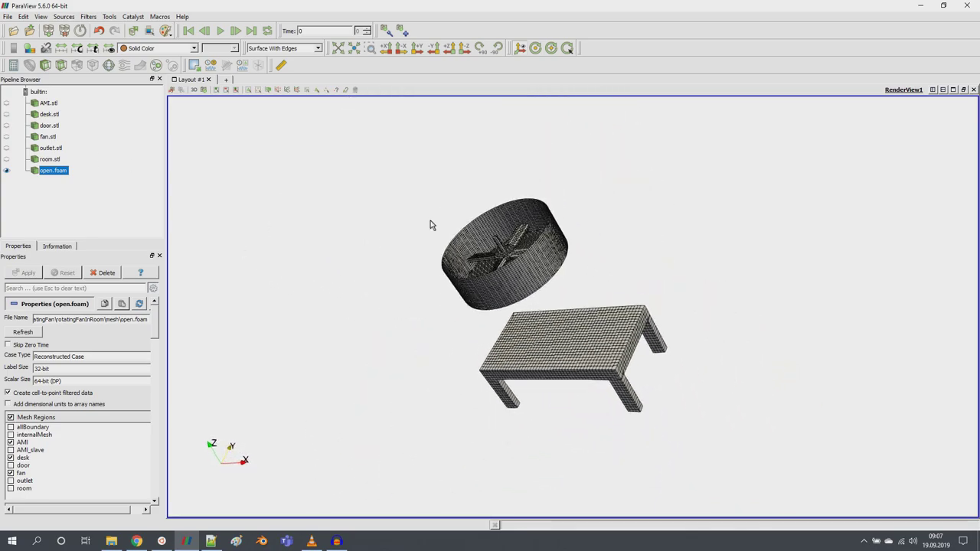
{"action": "left_click_drag", "start_coordinate": [430, 220], "coordinate": [482, 236]}
{"action": "scroll", "coordinate": [481, 237], "scroll_direction": "up", "scroll_amount": 3}
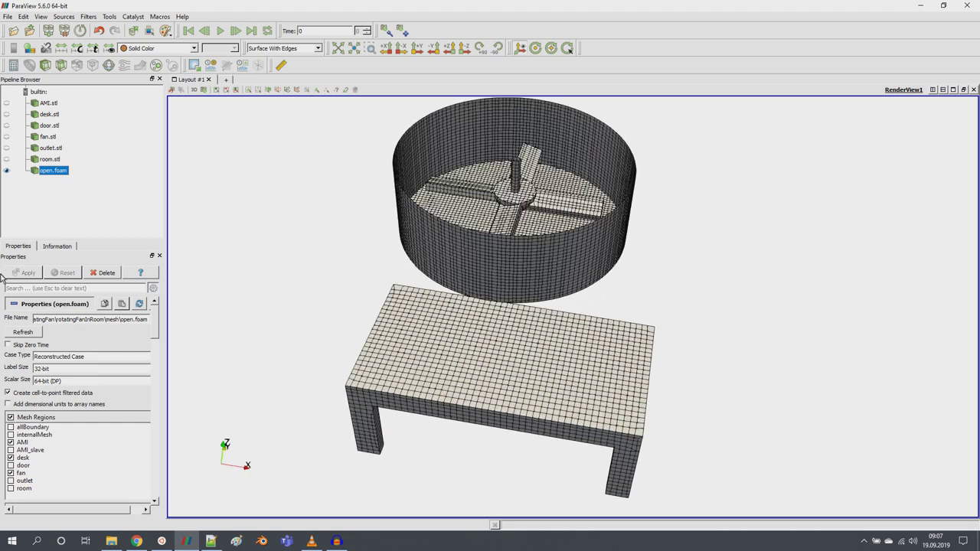
{"action": "left_click", "coordinate": [10, 457]}
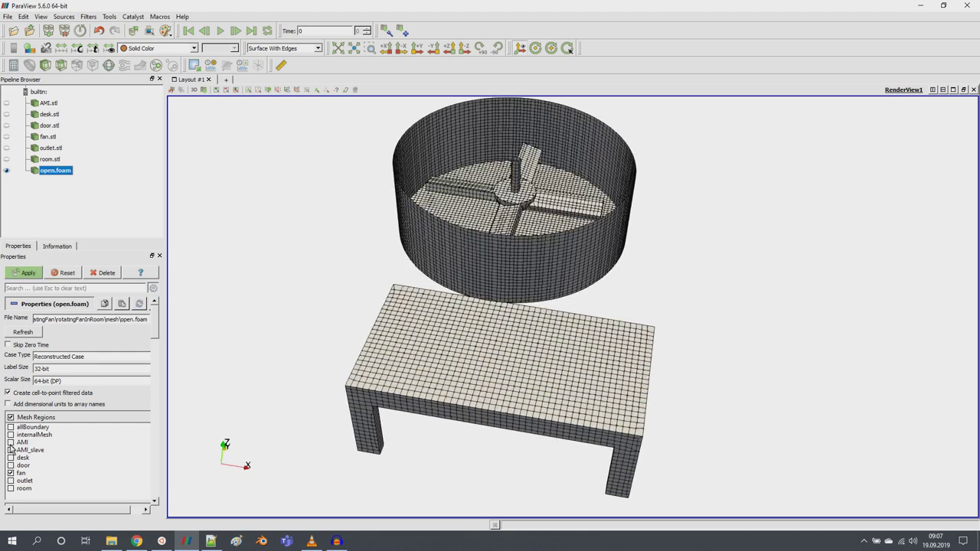
Apply the fan-only region choice and rotate to inspect the four-blade fan mesh
{"action": "left_click", "coordinate": [28, 272]}
{"action": "left_click_drag", "start_coordinate": [330, 265], "coordinate": [567, 376]}
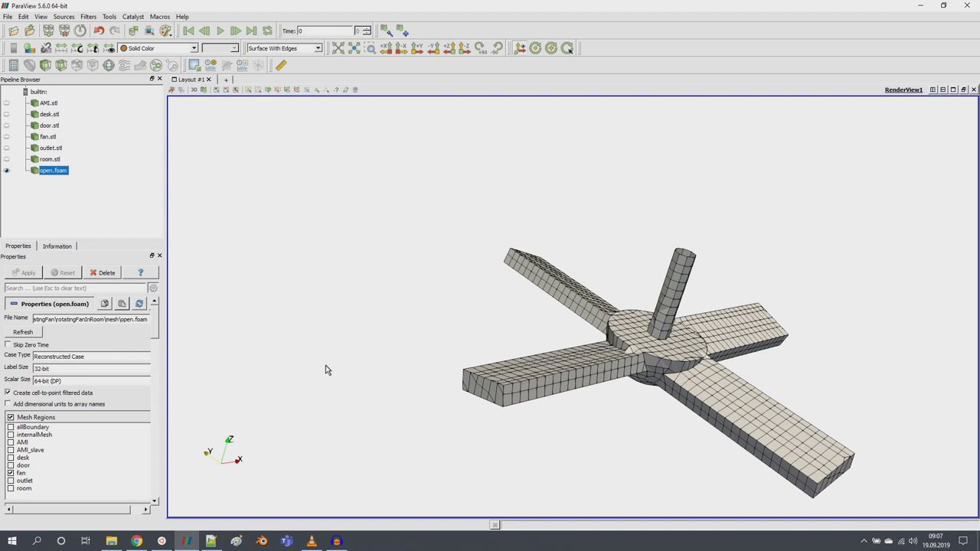
{"action": "scroll", "coordinate": [339, 311], "scroll_direction": "down", "scroll_amount": 10}
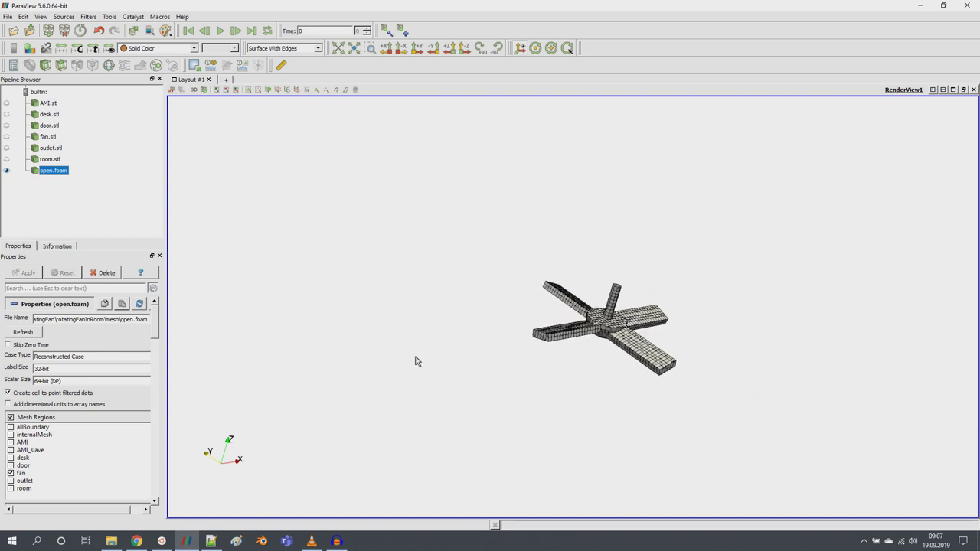
{"action": "scroll", "coordinate": [415, 361], "scroll_direction": "up", "scroll_amount": 10}
Find the guide's Mesh section and mark its AMI refinementSurfaces code block
{"action": "left_click", "coordinate": [136, 541]}
{"action": "scroll", "coordinate": [260, 392], "scroll_direction": "down", "scroll_amount": 4}
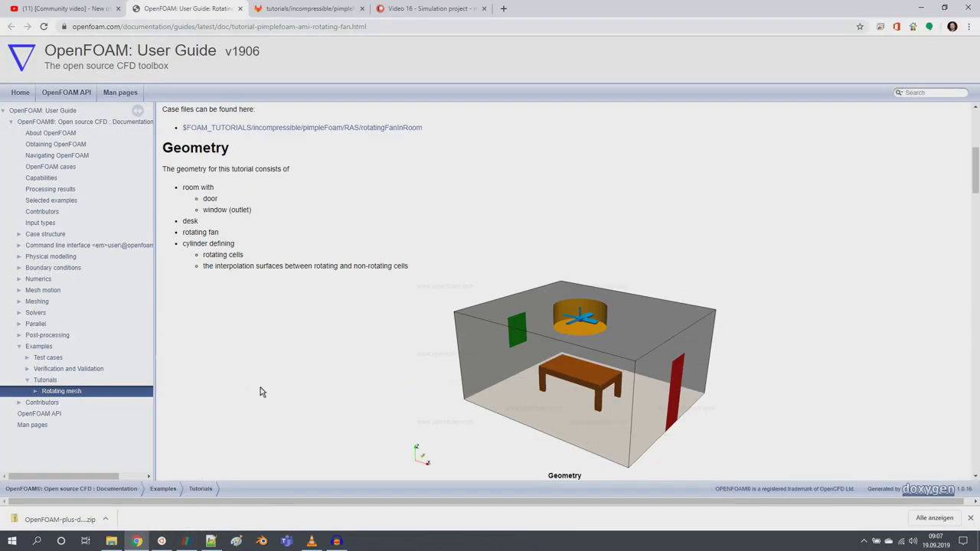
{"action": "scroll", "coordinate": [260, 390], "scroll_direction": "down", "scroll_amount": 5}
{"action": "scroll", "coordinate": [263, 298], "scroll_direction": "up", "scroll_amount": 1}
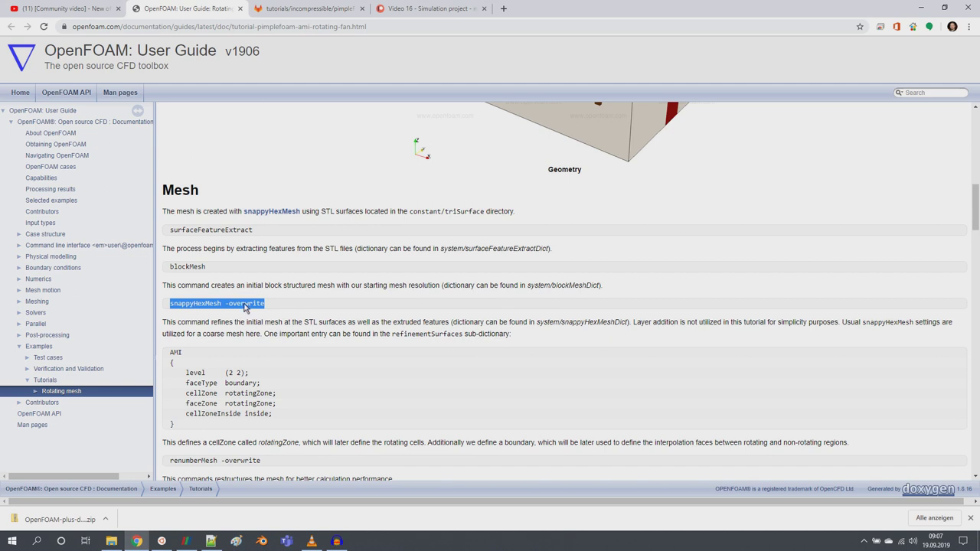
{"action": "scroll", "coordinate": [245, 306], "scroll_direction": "down", "scroll_amount": 2}
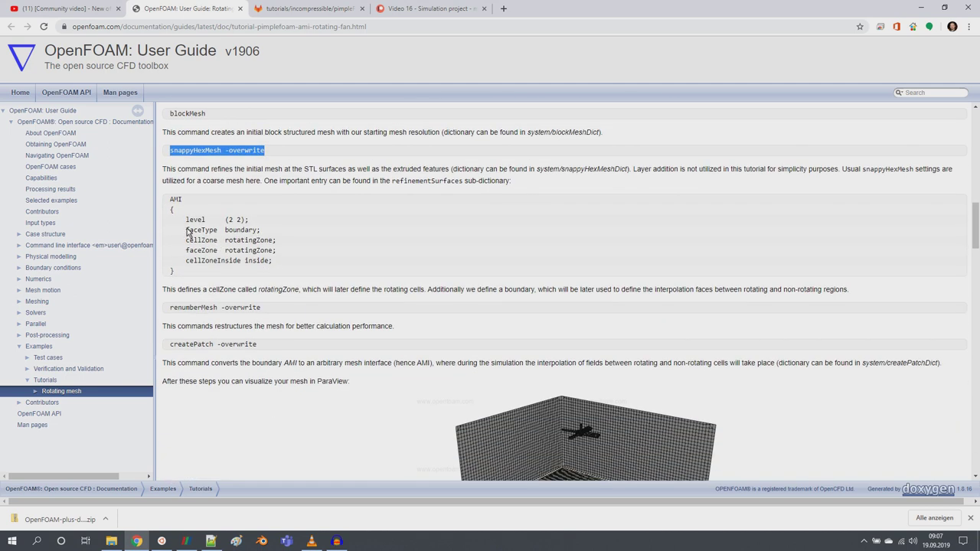
{"action": "left_click_drag", "start_coordinate": [171, 203], "coordinate": [203, 280]}
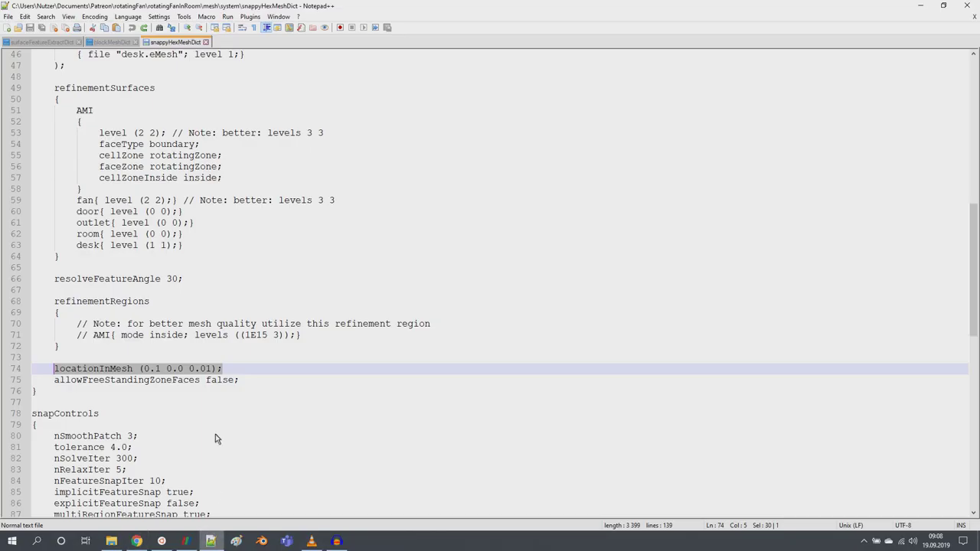
{"action": "left_click", "coordinate": [210, 542]}
Mark the AMI refinementSurfaces block and its cellZone, faceZone and cellZoneInside lines
{"action": "scroll", "coordinate": [224, 295], "scroll_direction": "up", "scroll_amount": 6}
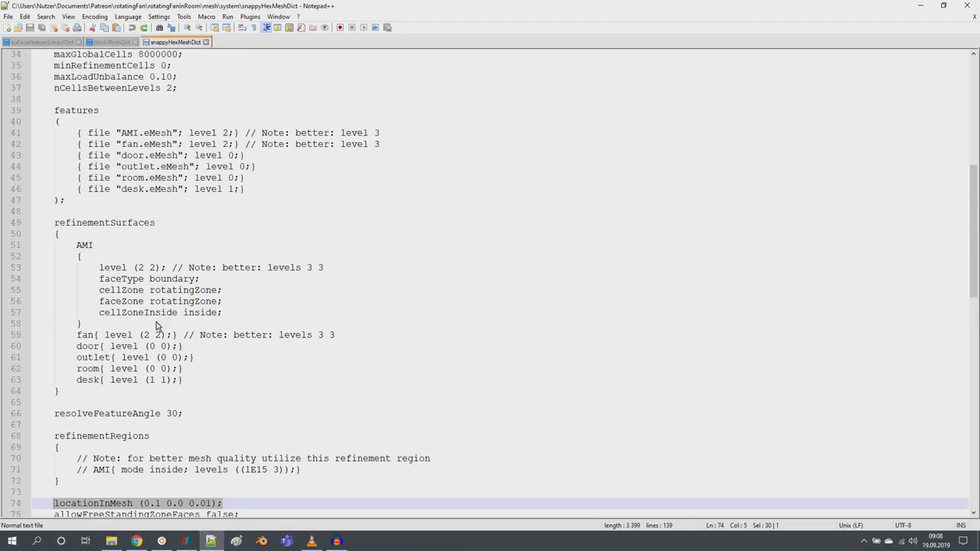
{"action": "left_click_drag", "start_coordinate": [76, 246], "coordinate": [89, 329]}
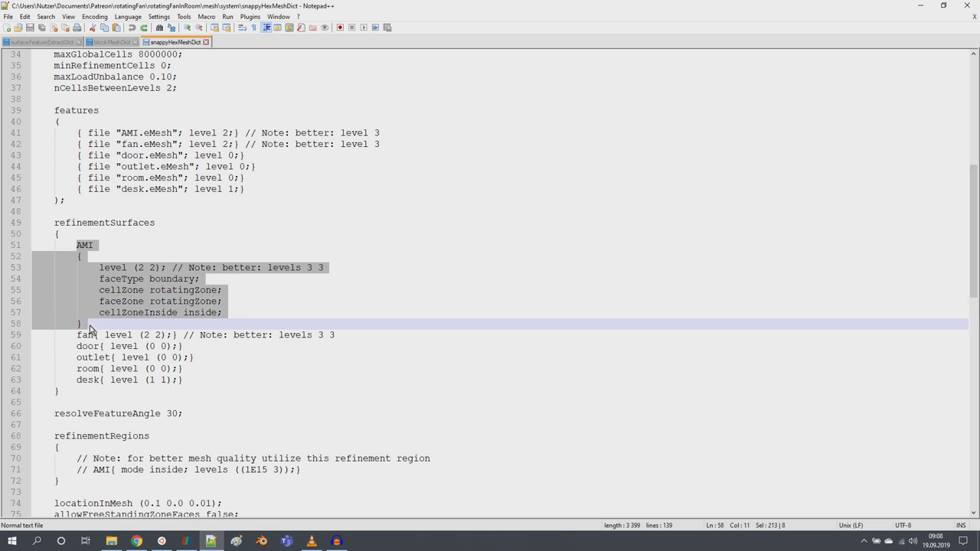
{"action": "left_click", "coordinate": [207, 284]}
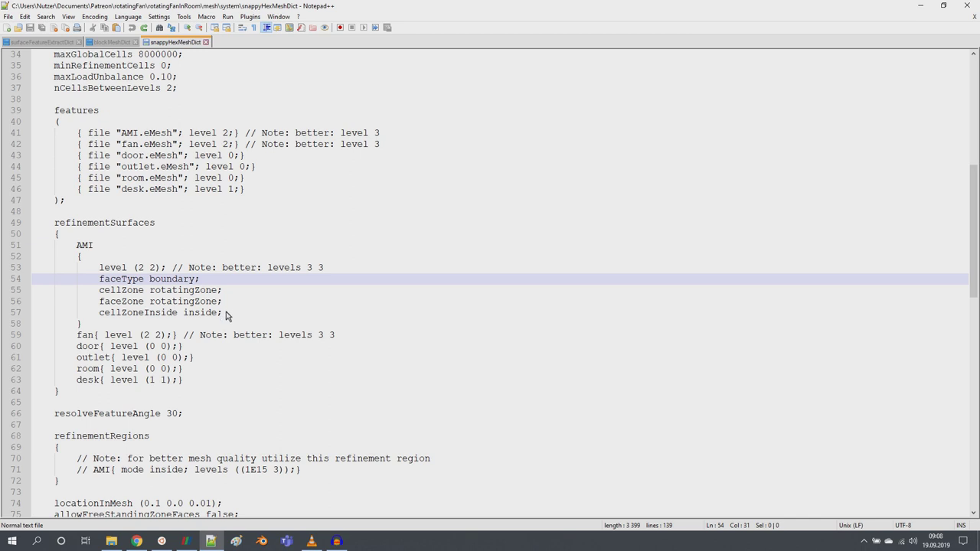
{"action": "left_click_drag", "start_coordinate": [226, 314], "coordinate": [34, 295]}
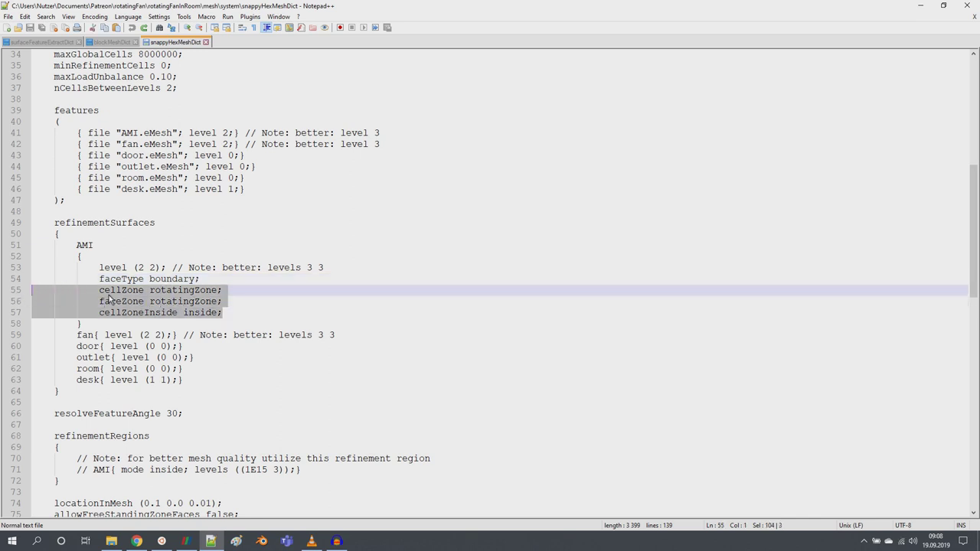
Highlight every AMI and rotatingZone occurrence, noting the level (2 2), then return to ParaView
{"action": "double_click", "coordinate": [84, 245]}
{"action": "scroll", "coordinate": [118, 230], "scroll_direction": "up", "scroll_amount": 6}
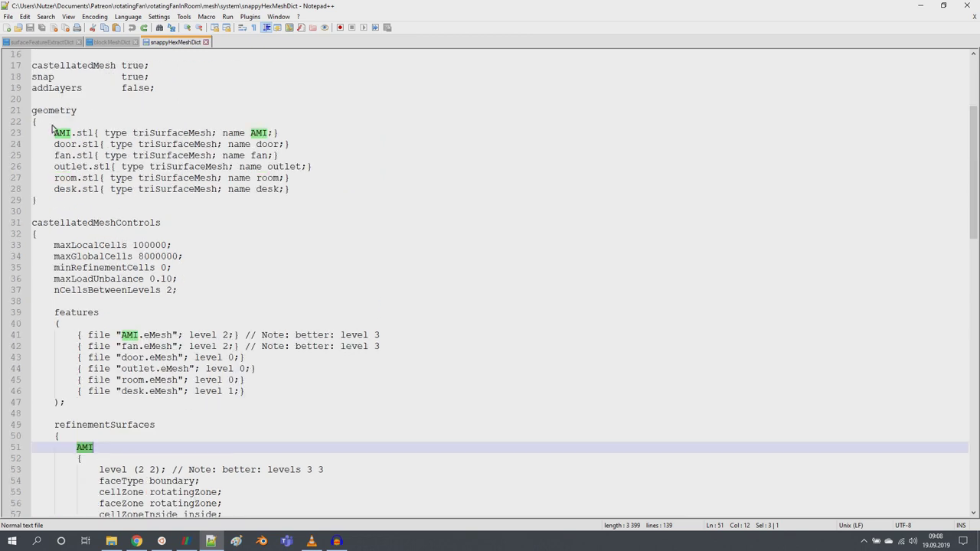
{"action": "scroll", "coordinate": [125, 293], "scroll_direction": "down", "scroll_amount": 2}
{"action": "scroll", "coordinate": [124, 293], "scroll_direction": "down", "scroll_amount": 3}
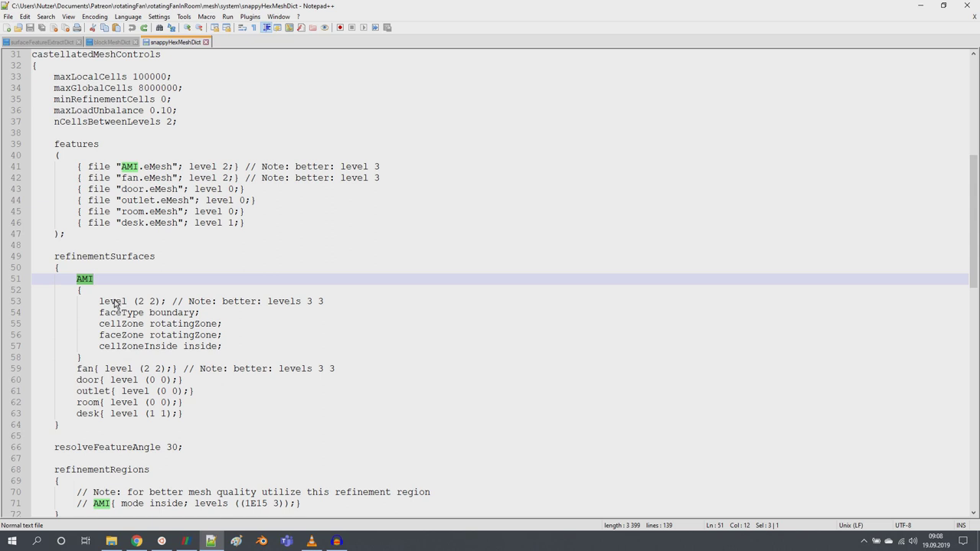
{"action": "left_click", "coordinate": [152, 302]}
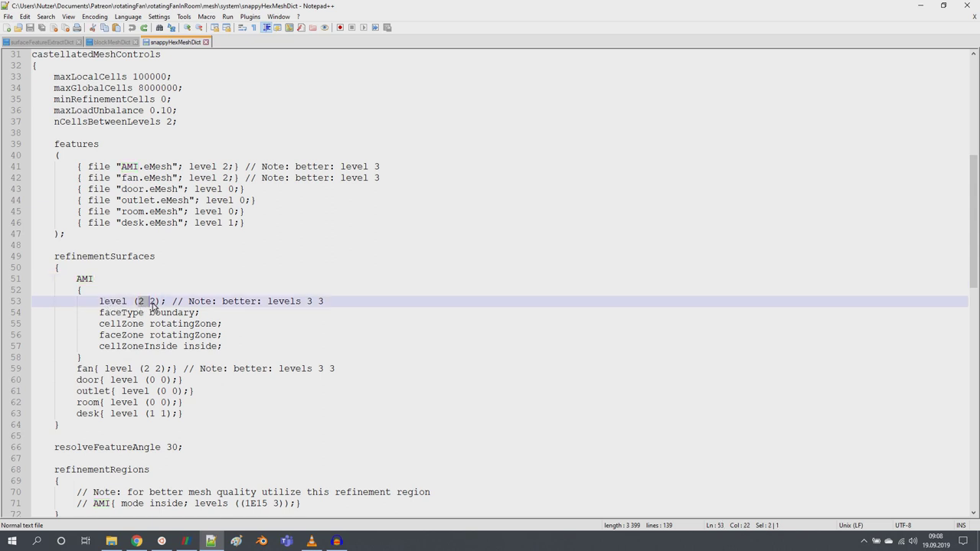
{"action": "left_click", "coordinate": [145, 337]}
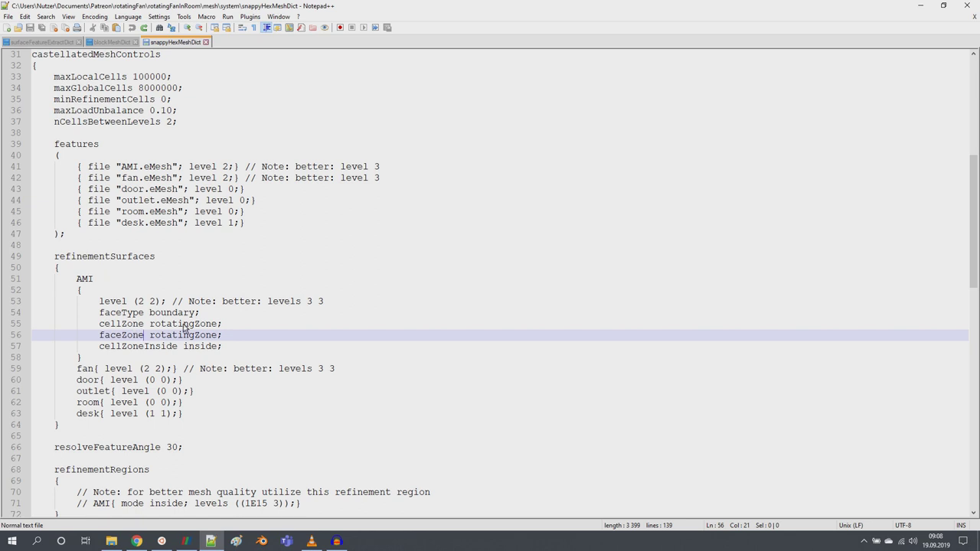
{"action": "double_click", "coordinate": [181, 327]}
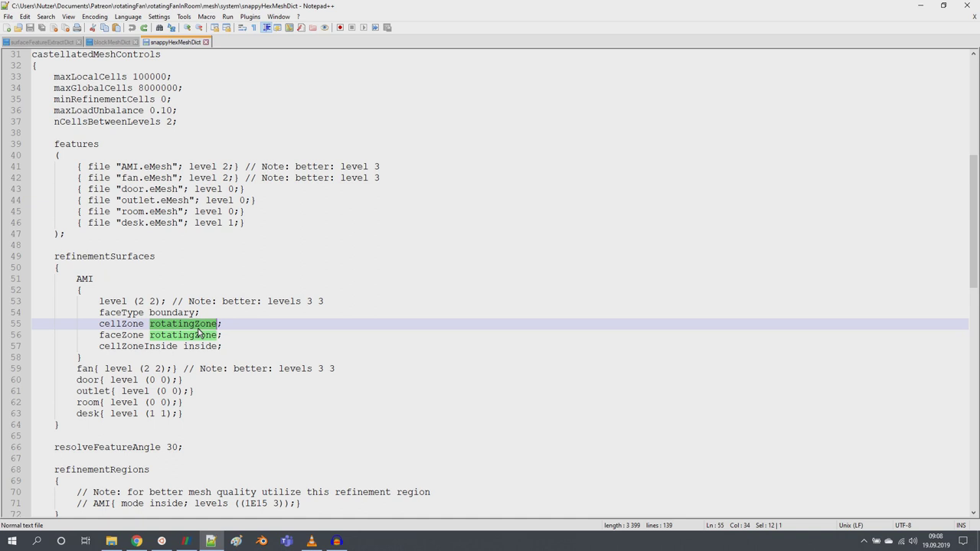
{"action": "left_click", "coordinate": [185, 541]}
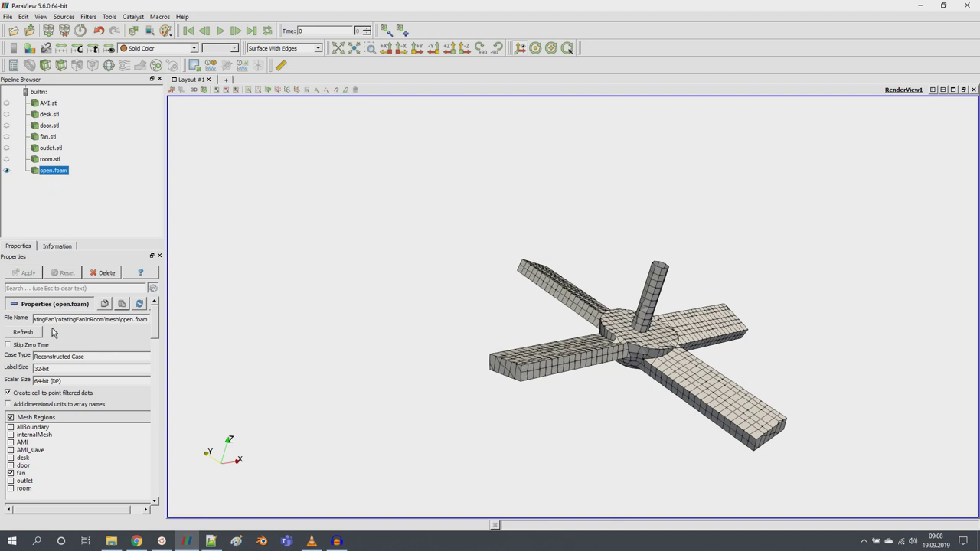
Load only internalMesh and cut a Z-normal slice raised to fan height
{"action": "left_click", "coordinate": [11, 435]}
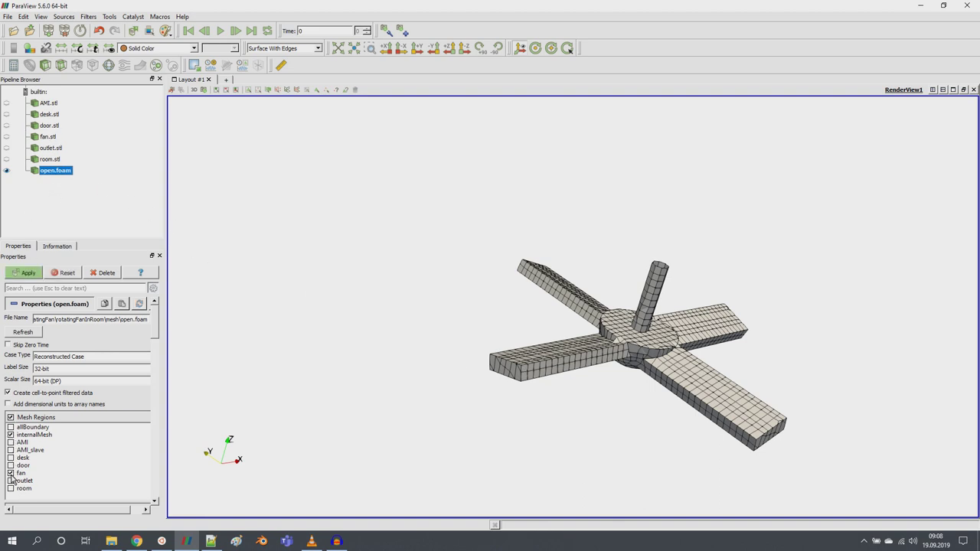
{"action": "left_click", "coordinate": [11, 474]}
{"action": "left_click", "coordinate": [26, 273]}
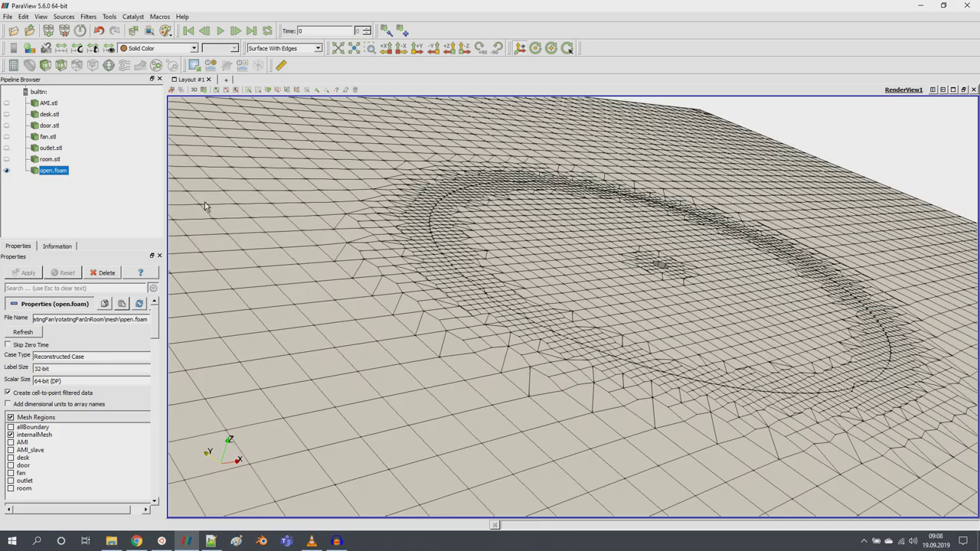
{"action": "left_click", "coordinate": [60, 65]}
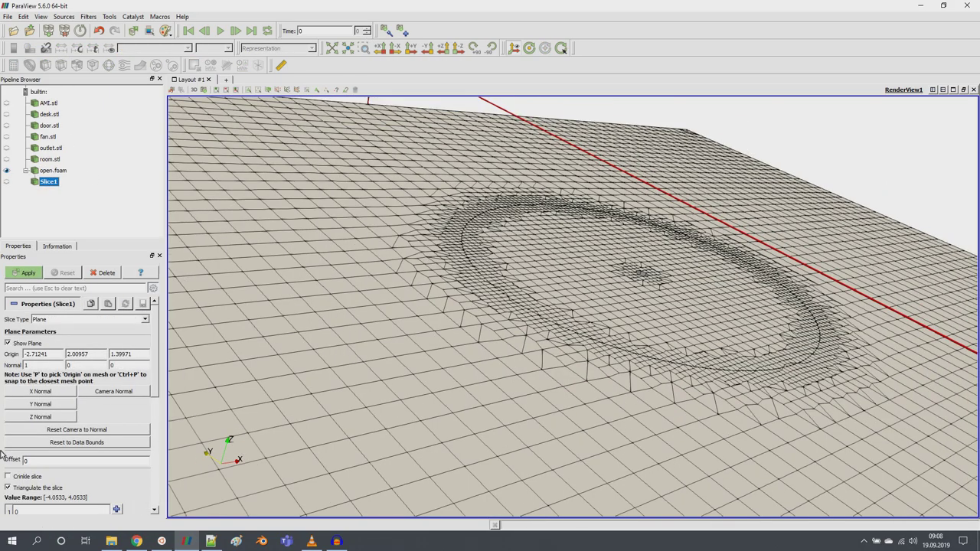
{"action": "left_click", "coordinate": [43, 416]}
{"action": "scroll", "coordinate": [379, 383], "scroll_direction": "down", "scroll_amount": 6}
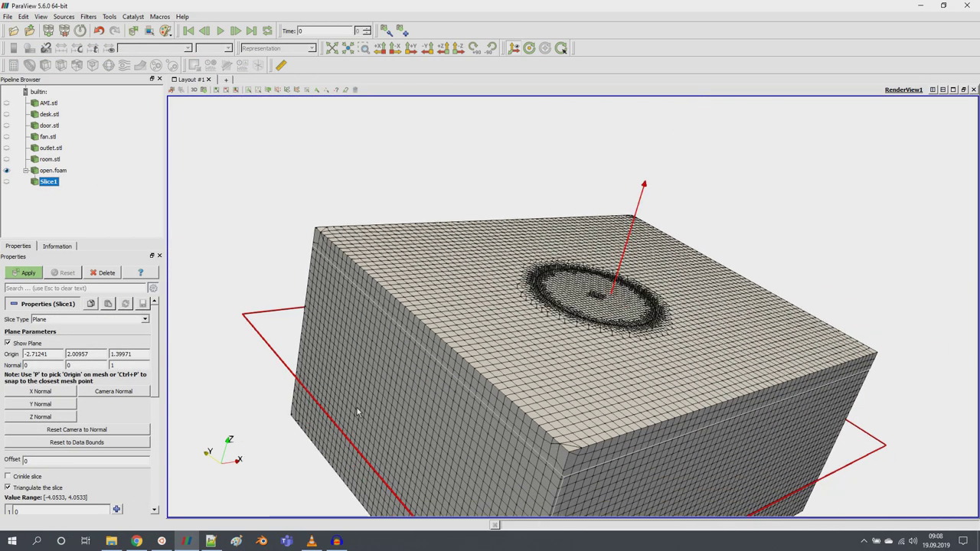
{"action": "left_click_drag", "start_coordinate": [363, 352], "coordinate": [369, 295]}
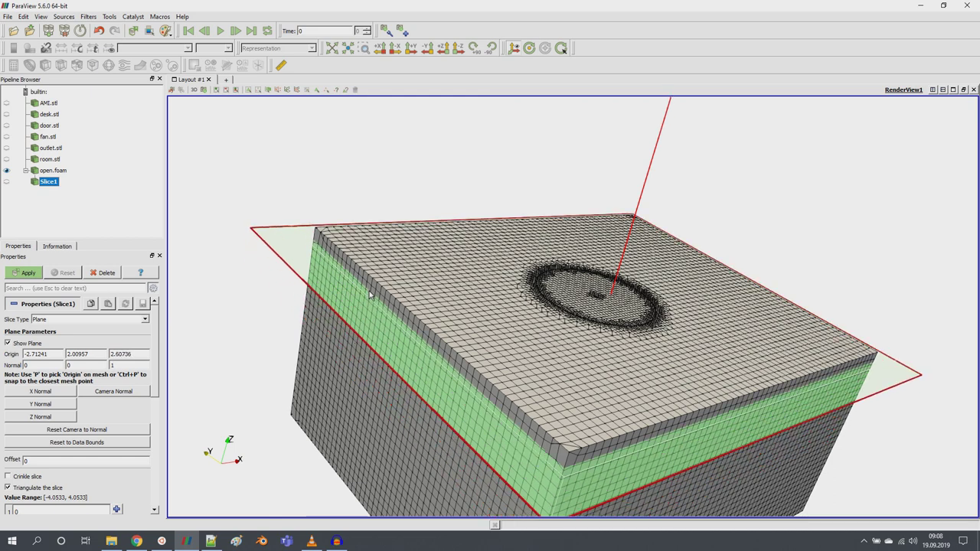
{"action": "left_click", "coordinate": [27, 273]}
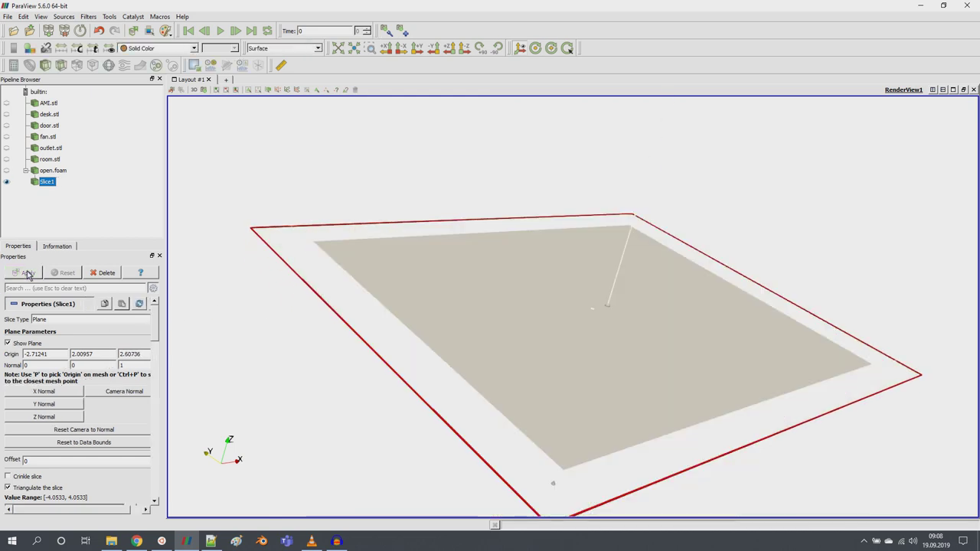
Untick Triangulate and Show Plane, and render the slice as Surface With Edges
{"action": "left_click", "coordinate": [29, 491]}
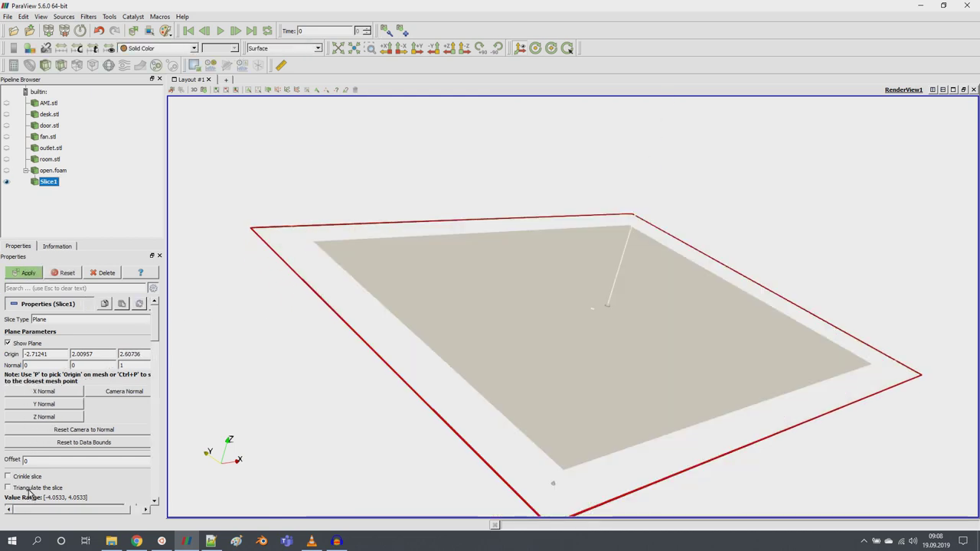
{"action": "left_click", "coordinate": [26, 343]}
{"action": "left_click", "coordinate": [28, 274]}
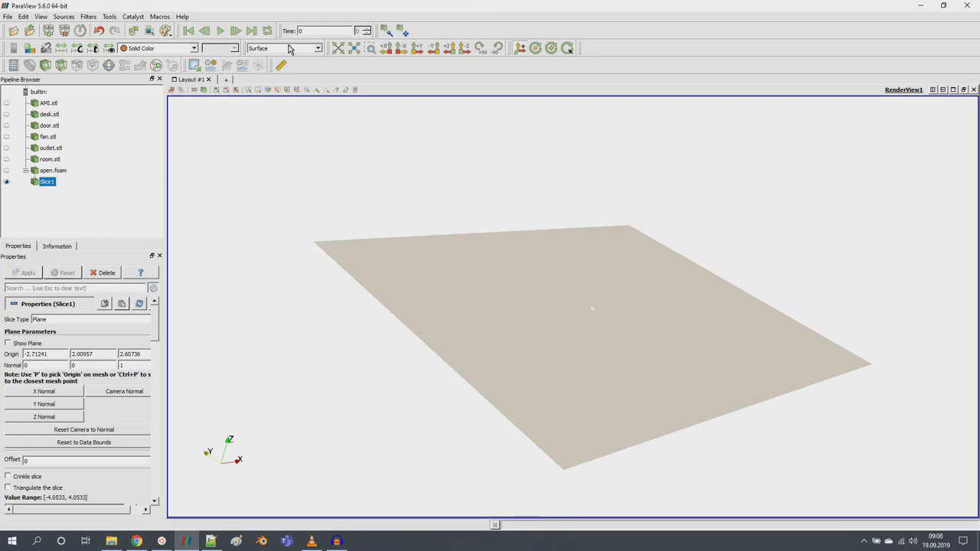
{"action": "left_click", "coordinate": [289, 48]}
{"action": "left_click", "coordinate": [286, 98]}
{"action": "scroll", "coordinate": [486, 193], "scroll_direction": "up", "scroll_amount": 5}
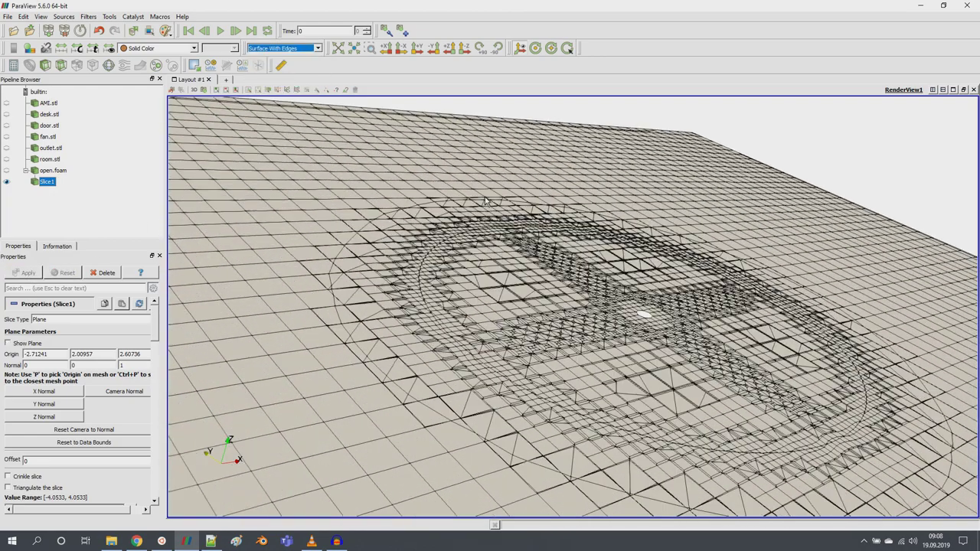
{"action": "left_click_drag", "start_coordinate": [485, 200], "coordinate": [729, 276]}
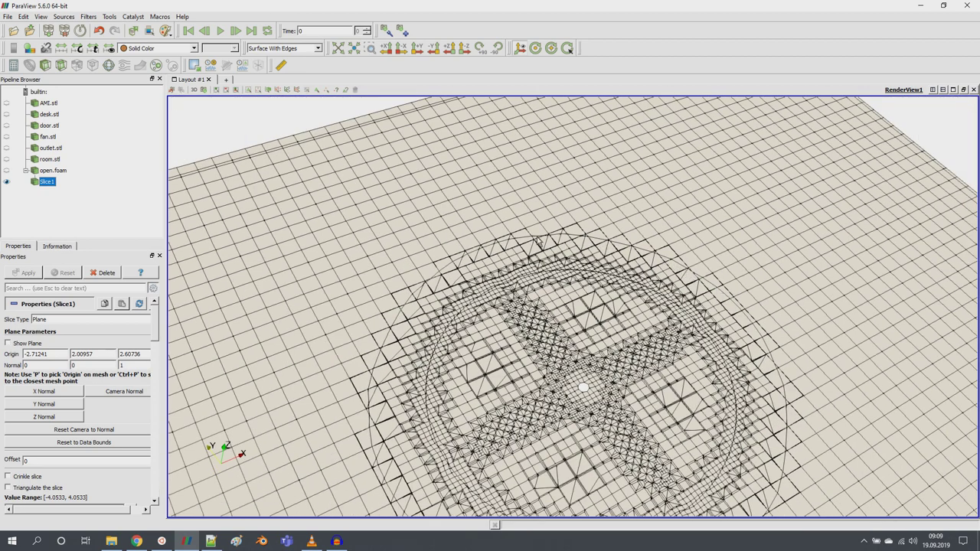
Toggle the AMI.stl surface over the slice while viewing it top-down
{"action": "left_click", "coordinate": [7, 104]}
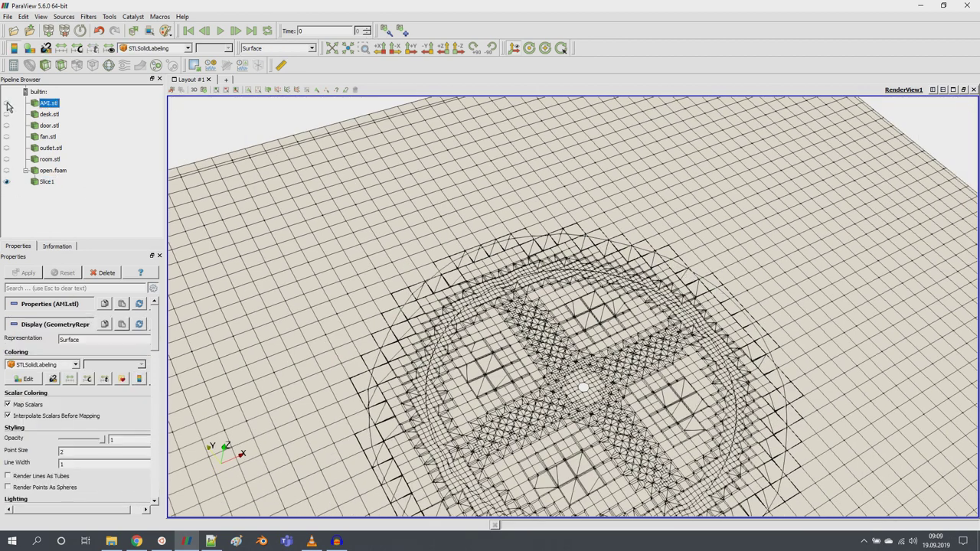
{"action": "left_click", "coordinate": [7, 105]}
{"action": "left_click_drag", "start_coordinate": [267, 220], "coordinate": [437, 284]}
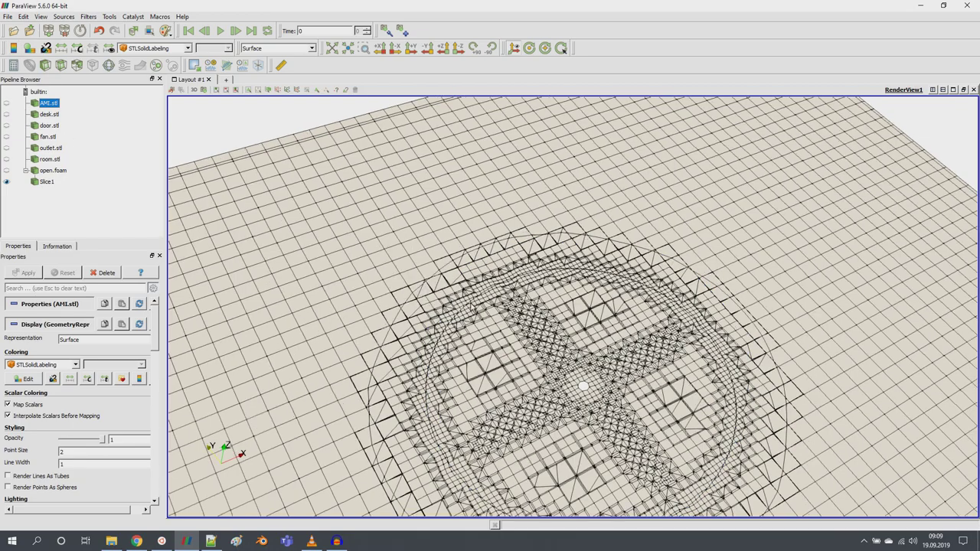
{"action": "scroll", "coordinate": [438, 283], "scroll_direction": "up", "scroll_amount": 5}
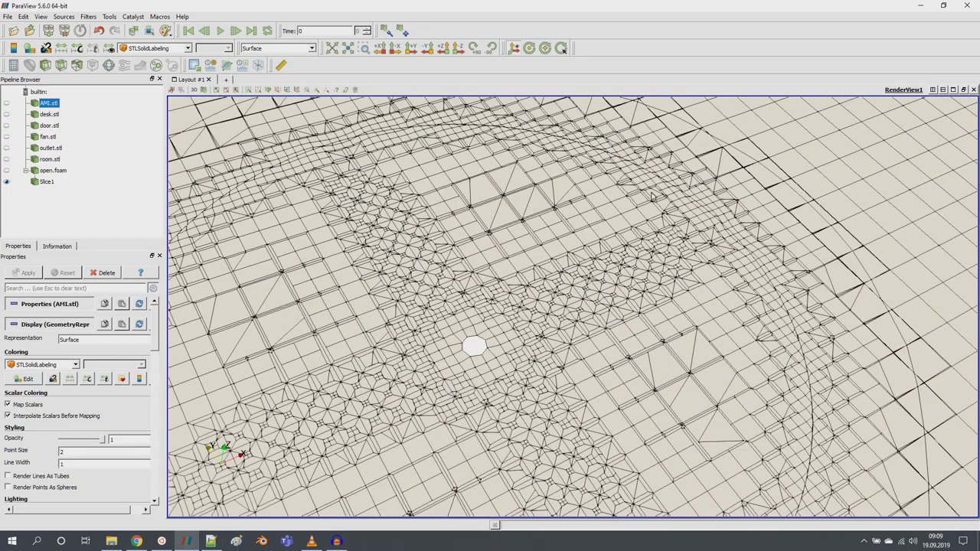
{"action": "scroll", "coordinate": [752, 351], "scroll_direction": "up", "scroll_amount": 5}
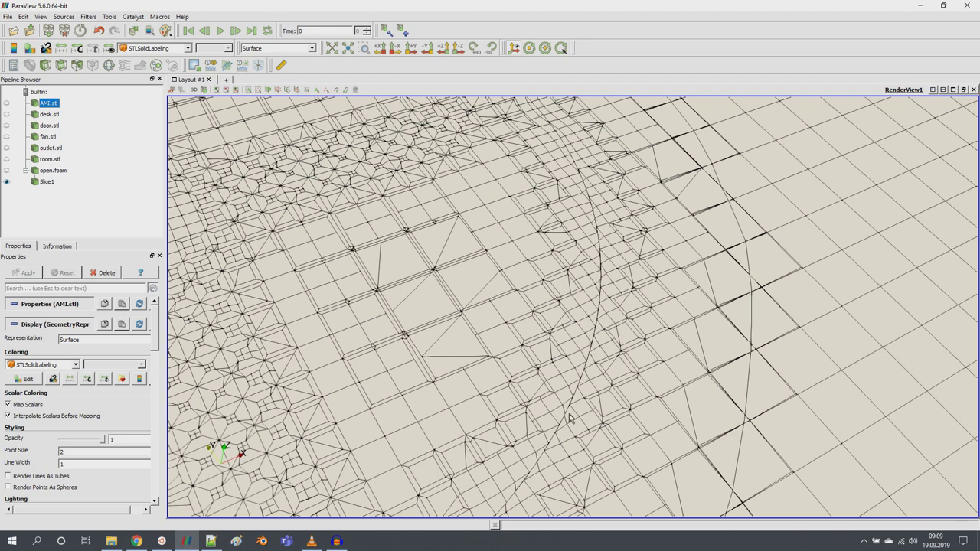
{"action": "left_click", "coordinate": [8, 104]}
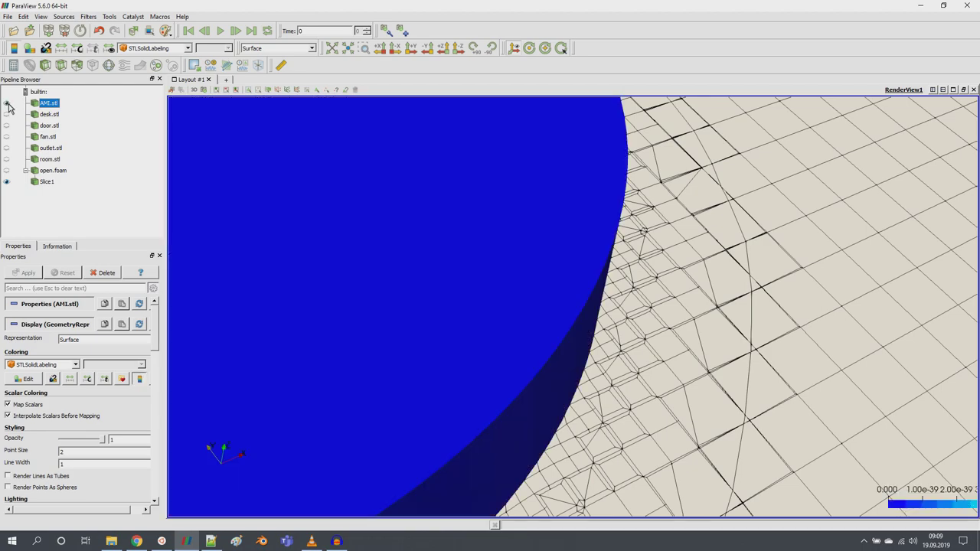
{"action": "left_click", "coordinate": [7, 104]}
Rotate and zoom the slice mesh, briefly comparing it with the AMI.stl disc, then open snappyHexMeshDict
{"action": "left_click_drag", "start_coordinate": [367, 275], "coordinate": [564, 317]}
{"action": "scroll", "coordinate": [561, 314], "scroll_direction": "down", "scroll_amount": 5}
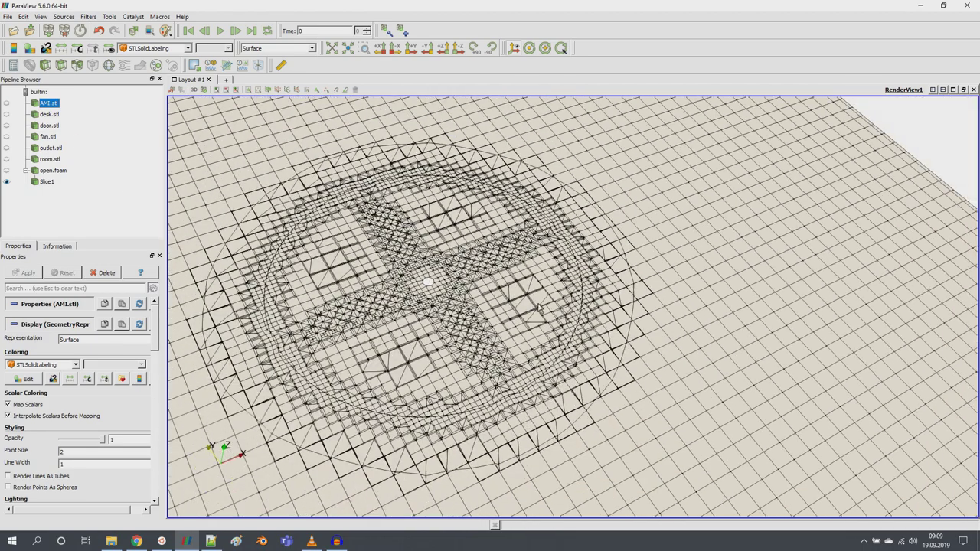
{"action": "scroll", "coordinate": [582, 306], "scroll_direction": "up", "scroll_amount": 5}
{"action": "scroll", "coordinate": [251, 211], "scroll_direction": "down", "scroll_amount": 5}
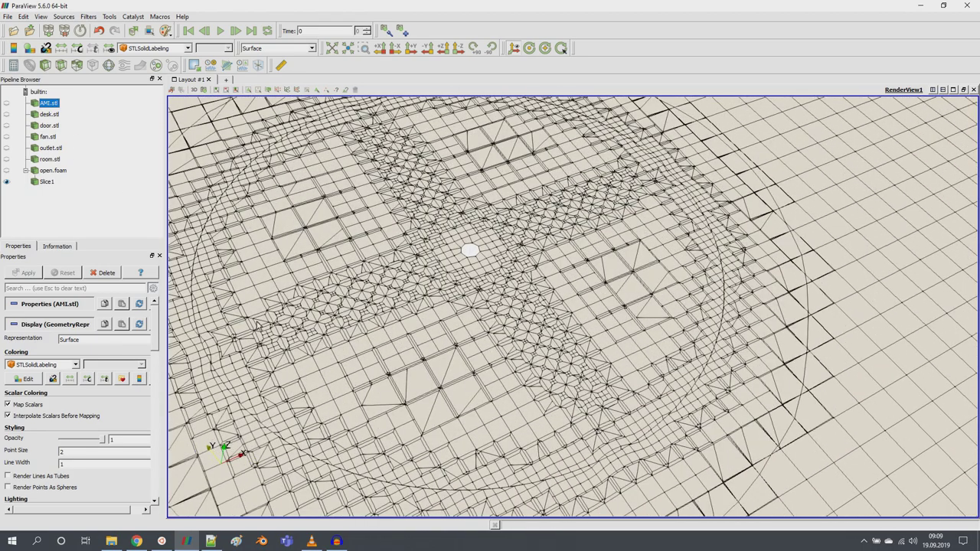
{"action": "scroll", "coordinate": [609, 275], "scroll_direction": "up", "scroll_amount": 5}
{"action": "scroll", "coordinate": [193, 264], "scroll_direction": "down", "scroll_amount": 5}
{"action": "scroll", "coordinate": [414, 488], "scroll_direction": "up", "scroll_amount": 5}
{"action": "scroll", "coordinate": [498, 496], "scroll_direction": "down", "scroll_amount": 5}
{"action": "scroll", "coordinate": [112, 114], "scroll_direction": "up", "scroll_amount": 5}
{"action": "left_click", "coordinate": [10, 108]}
{"action": "left_click", "coordinate": [9, 108]}
{"action": "left_click", "coordinate": [211, 541]}
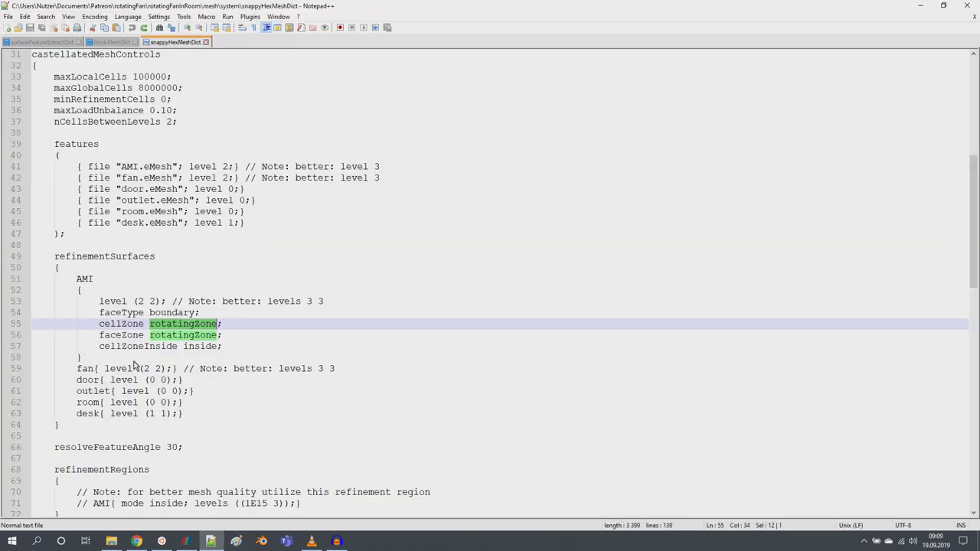
Select rotatingZone on the faceZone line, compare with the guide's AMI example, then return to ParaView
{"action": "double_click", "coordinate": [170, 337]}
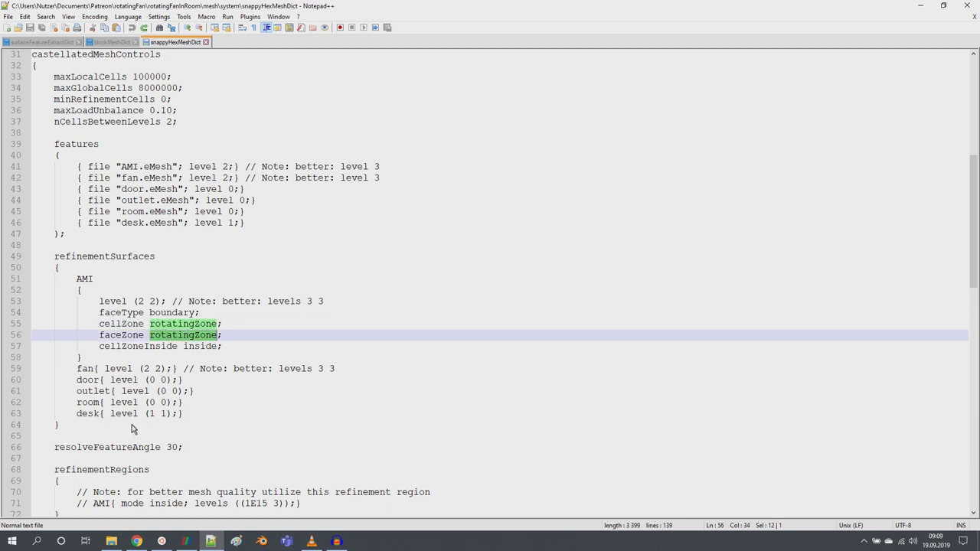
{"action": "left_click", "coordinate": [161, 541]}
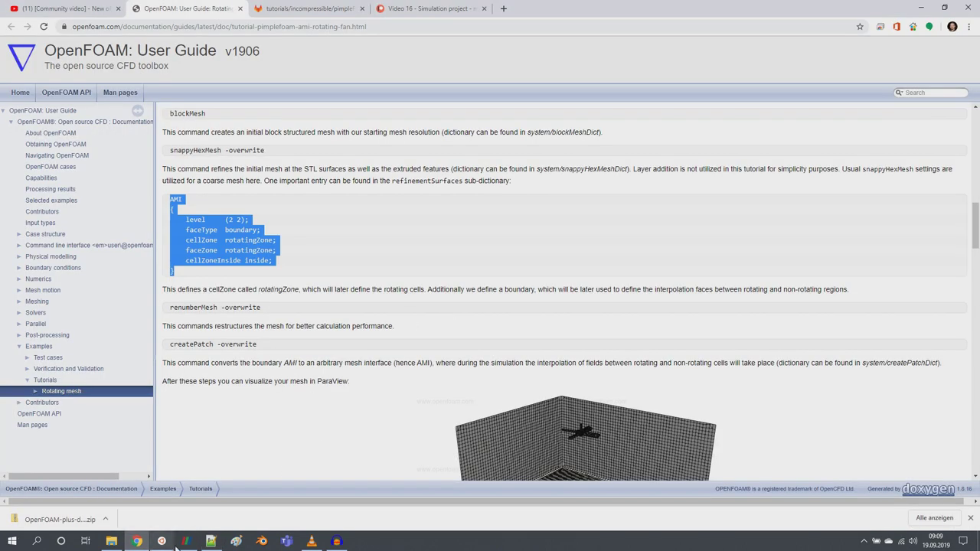
{"action": "left_click", "coordinate": [186, 542]}
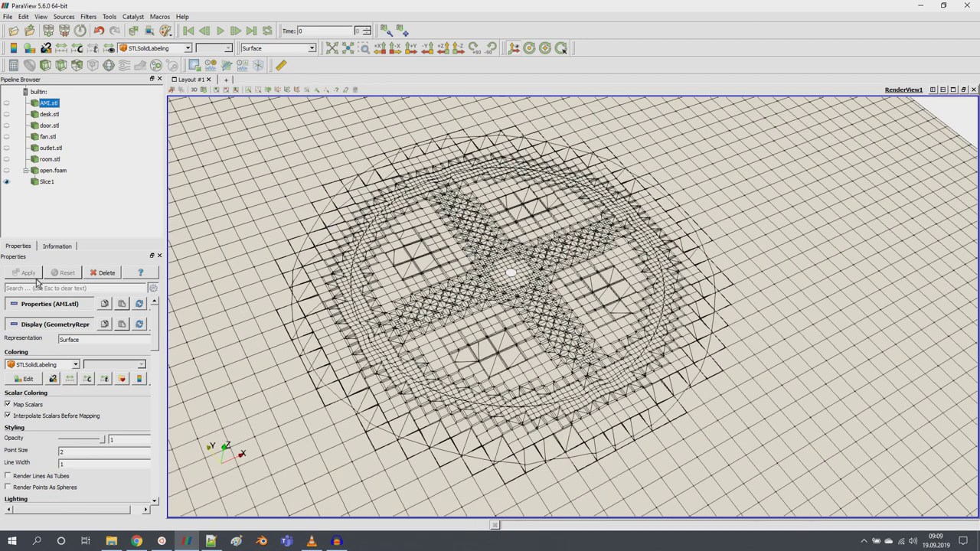
Show open.foam with only the AMI region visible and orbit the cylinder mesh
{"action": "left_click", "coordinate": [51, 172]}
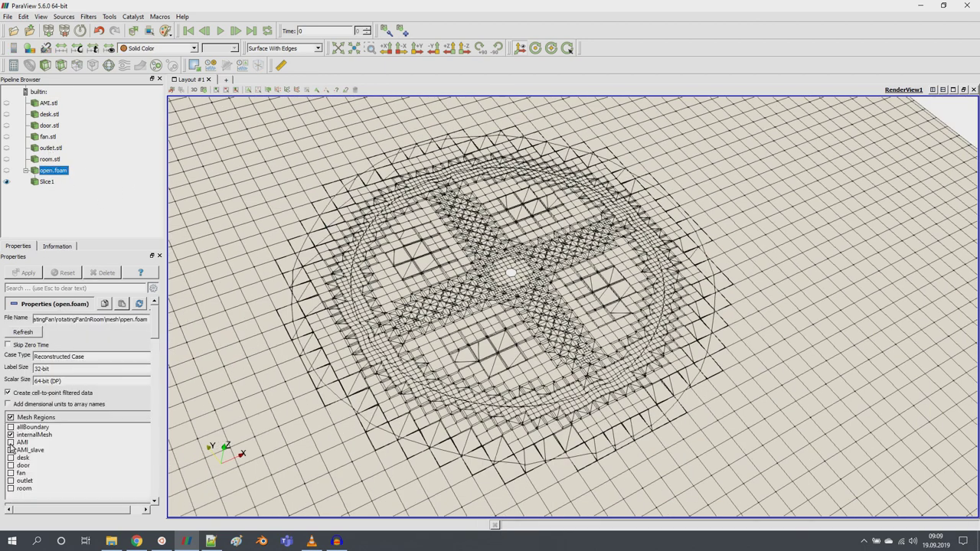
{"action": "left_click", "coordinate": [10, 442]}
{"action": "left_click", "coordinate": [10, 434]}
{"action": "left_click", "coordinate": [29, 272]}
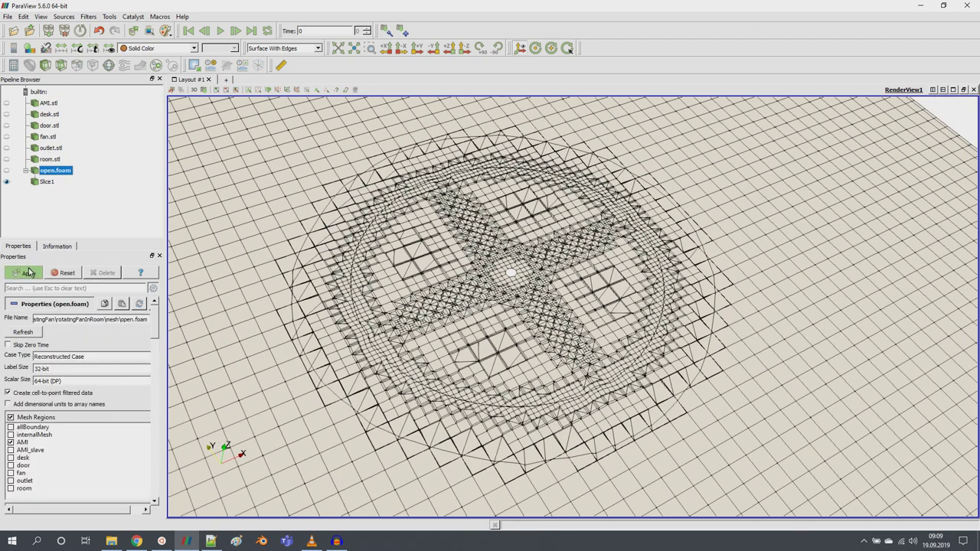
{"action": "left_click", "coordinate": [7, 170]}
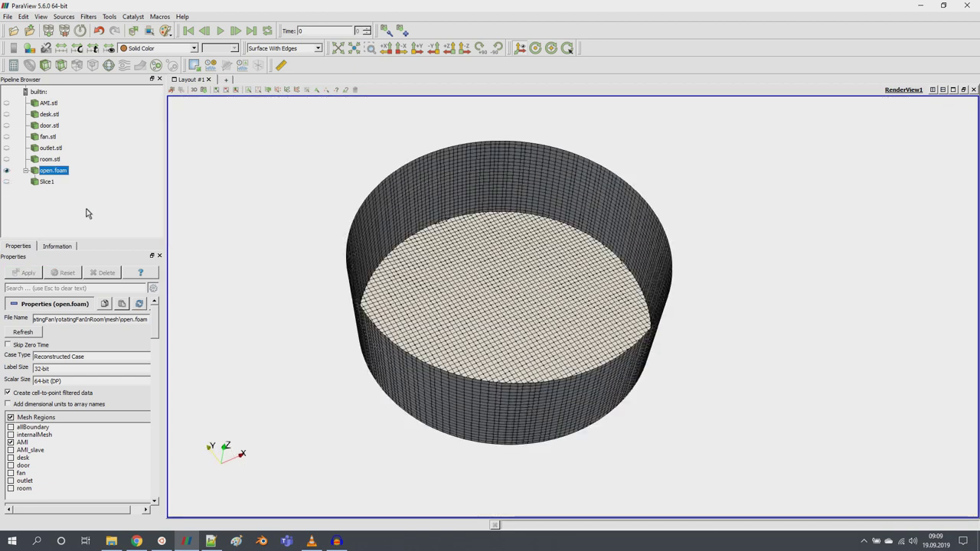
{"action": "left_click_drag", "start_coordinate": [383, 321], "coordinate": [227, 499]}
{"action": "left_click", "coordinate": [212, 542]}
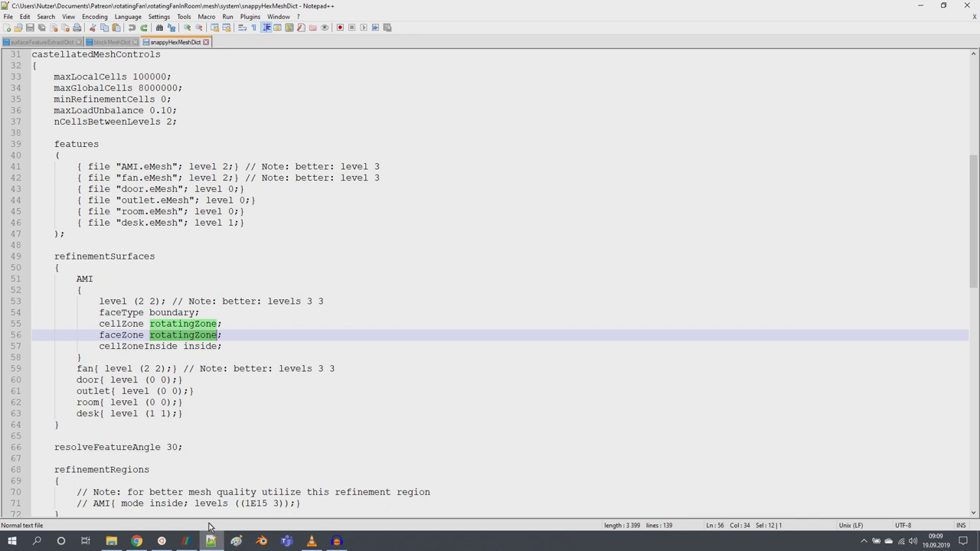
Select rotatingZone on the cellZone and faceZone lines, then the whole faceZone line
{"action": "double_click", "coordinate": [189, 324]}
{"action": "double_click", "coordinate": [185, 335]}
{"action": "double_click", "coordinate": [196, 323]}
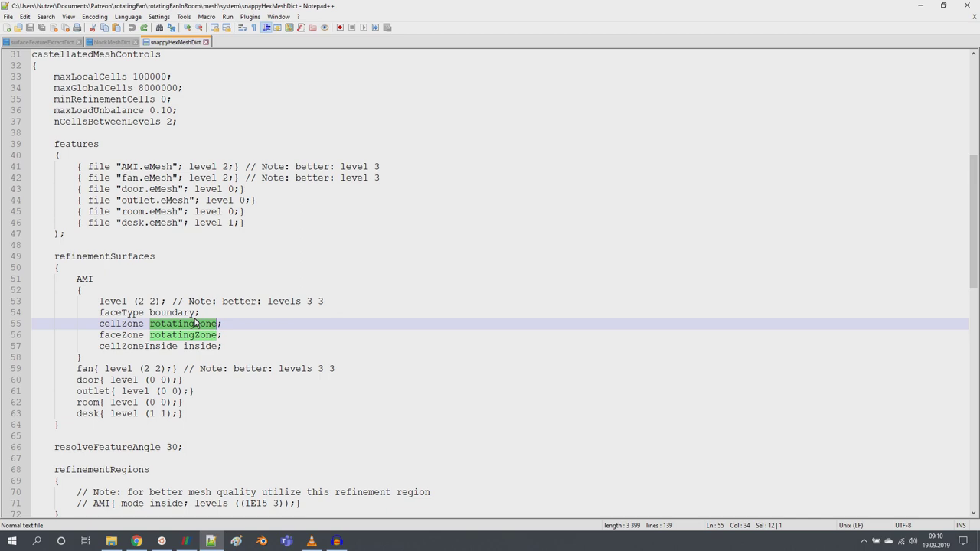
{"action": "triple_click", "coordinate": [191, 335]}
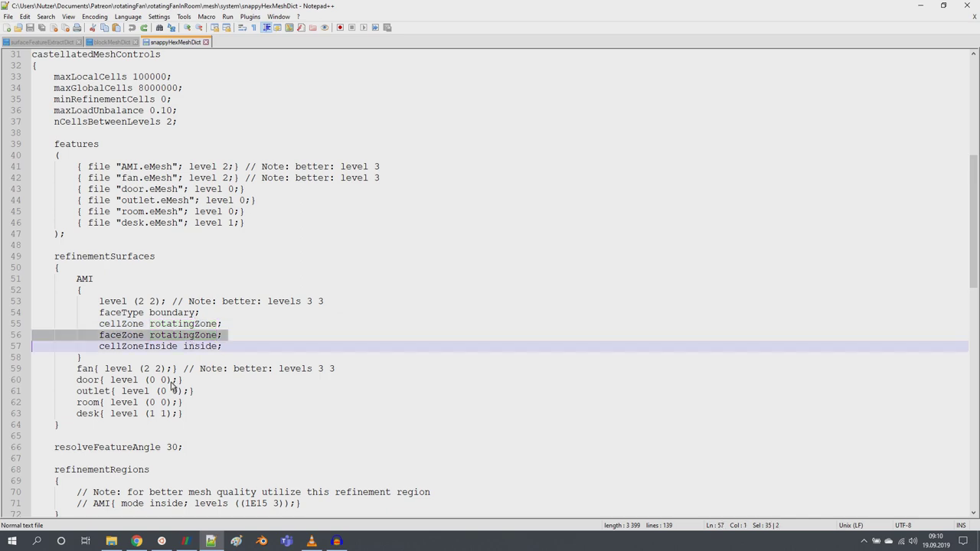
Recheck the AMI cylinder's side view, then select the cellZone and faceZone lines 55–56
{"action": "left_click", "coordinate": [185, 542]}
{"action": "left_click_drag", "start_coordinate": [382, 332], "coordinate": [473, 343]}
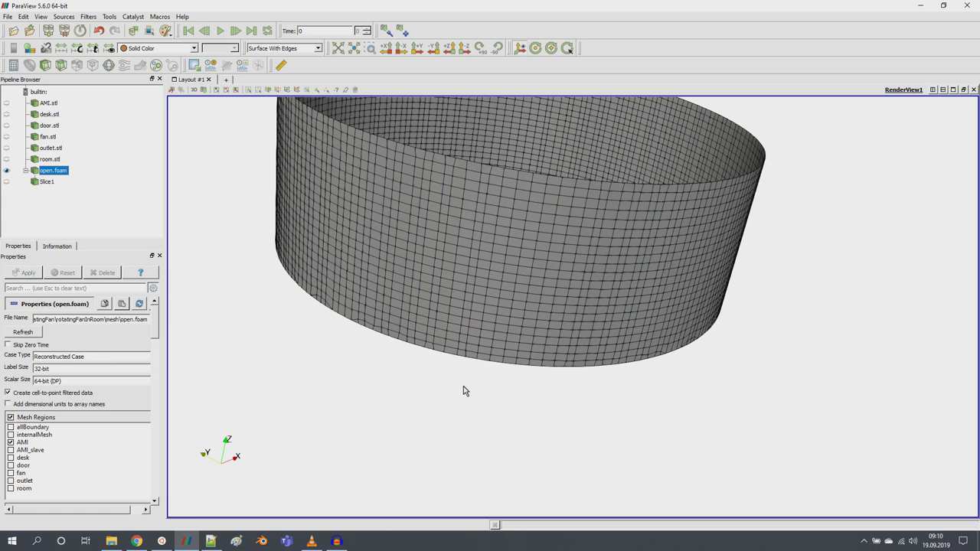
{"action": "left_click", "coordinate": [211, 541]}
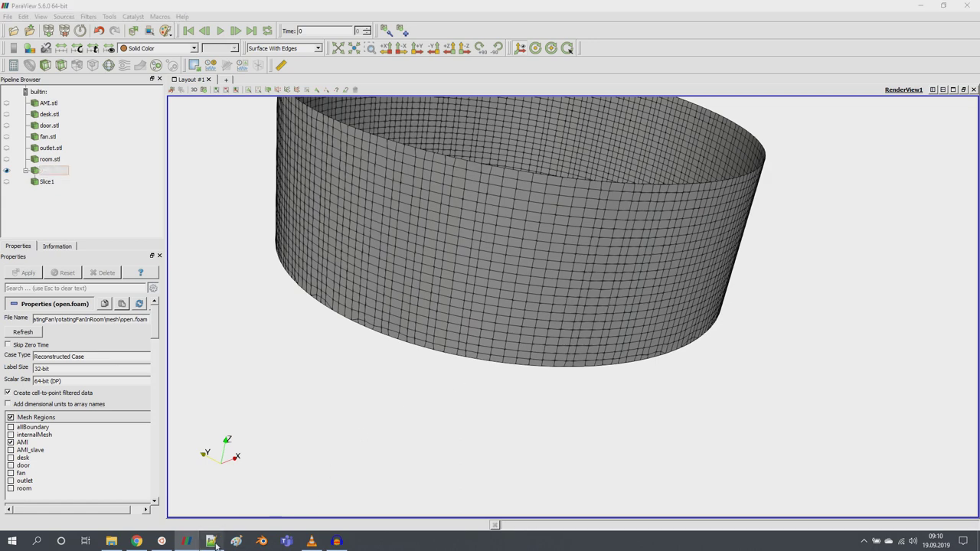
{"action": "left_click", "coordinate": [238, 339]}
{"action": "left_click_drag", "start_coordinate": [238, 342], "coordinate": [2, 327]}
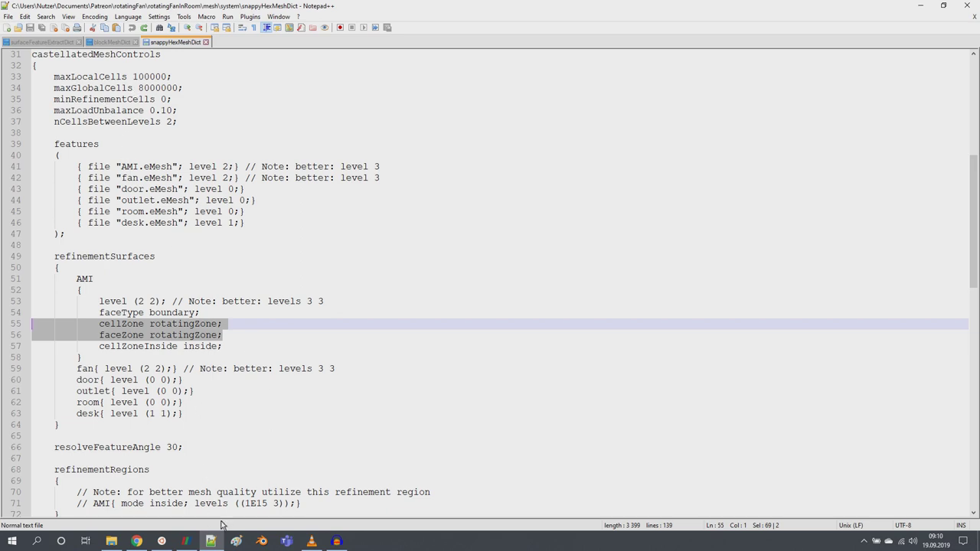
{"action": "left_click", "coordinate": [137, 542]}
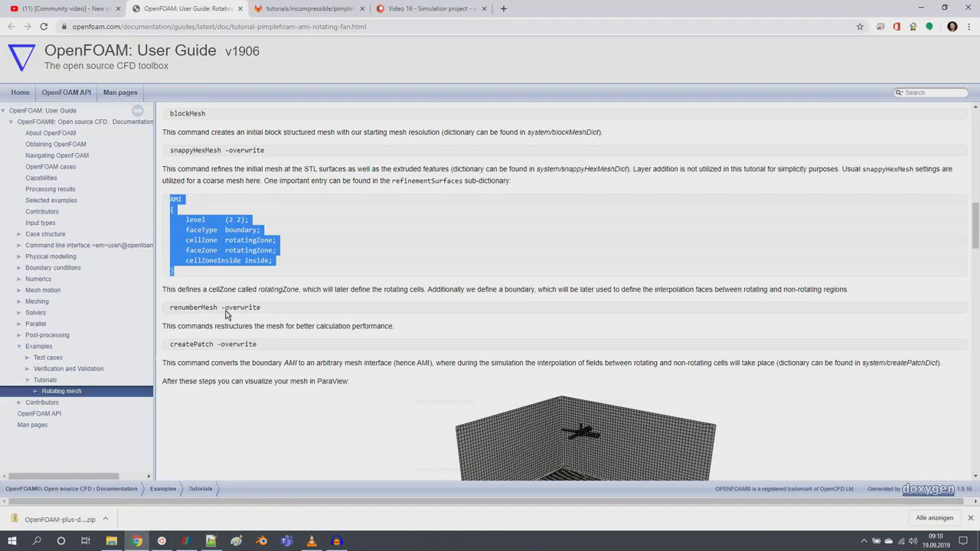
Copy the renumberMesh -overwrite command from the guide to the clipboard
{"action": "triple_click", "coordinate": [198, 309]}
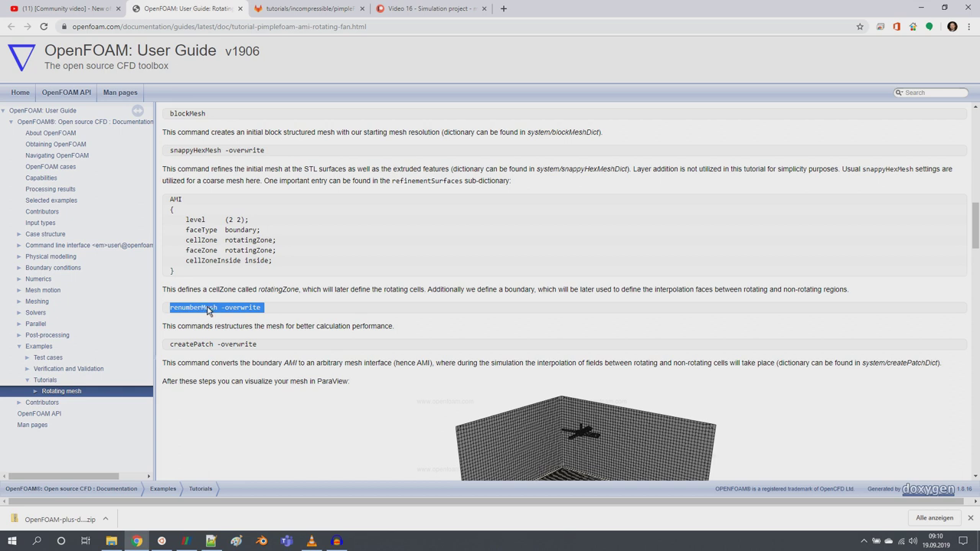
{"action": "right_click", "coordinate": [213, 311]}
{"action": "left_click", "coordinate": [234, 317]}
Copy the renumberMesh line from the guide and cancel the stray 134820 pasted at the prompt
{"action": "left_click_drag", "start_coordinate": [854, 291], "coordinate": [205, 314]}
{"action": "triple_click", "coordinate": [203, 314]}
{"action": "right_click", "coordinate": [203, 314]}
{"action": "left_click", "coordinate": [231, 320]}
{"action": "left_click", "coordinate": [162, 541]}
{"action": "right_click", "coordinate": [413, 396]}
{"action": "right_click", "coordinate": [414, 396]}
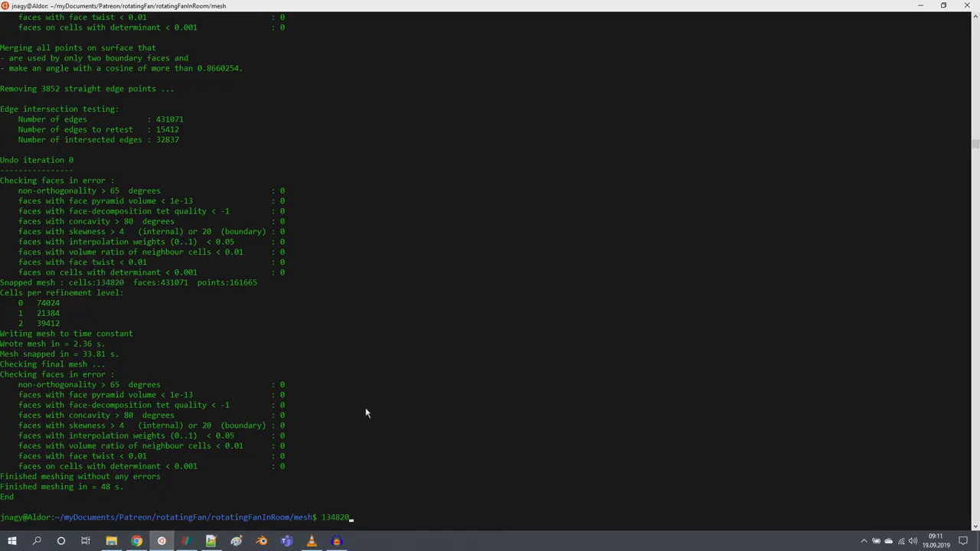
{"action": "key", "text": "ctrl+c"}
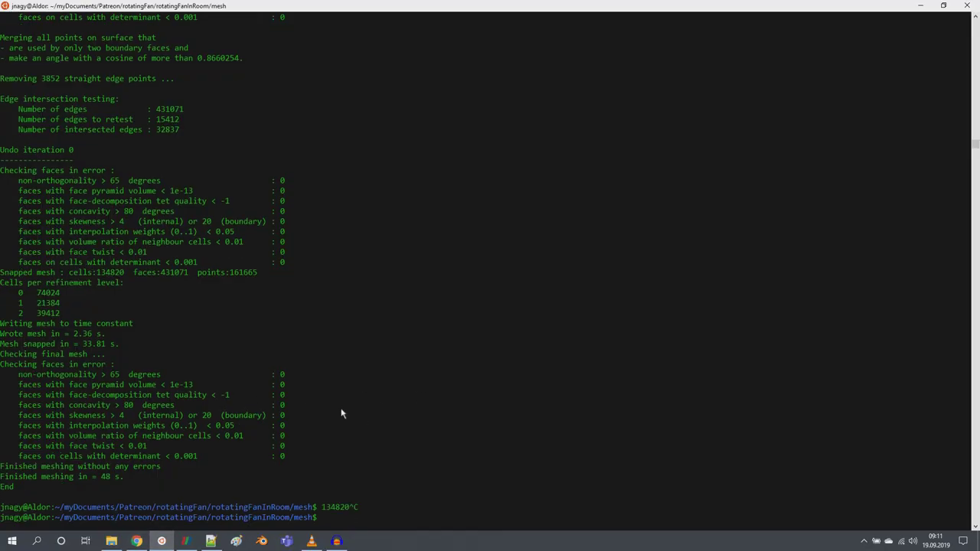
{"action": "key", "text": "alt+Tab"}
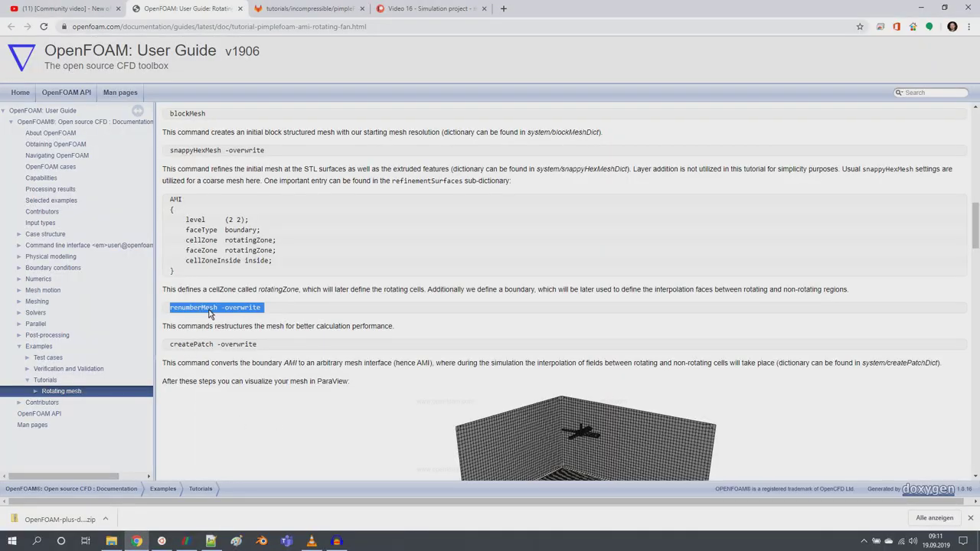
Paste and run renumberMesh -overwrite in the terminal, cutting bandwidth from 119442 to 2619
{"action": "right_click", "coordinate": [210, 314]}
{"action": "left_click", "coordinate": [224, 318]}
{"action": "key", "text": "alt+Tab"}
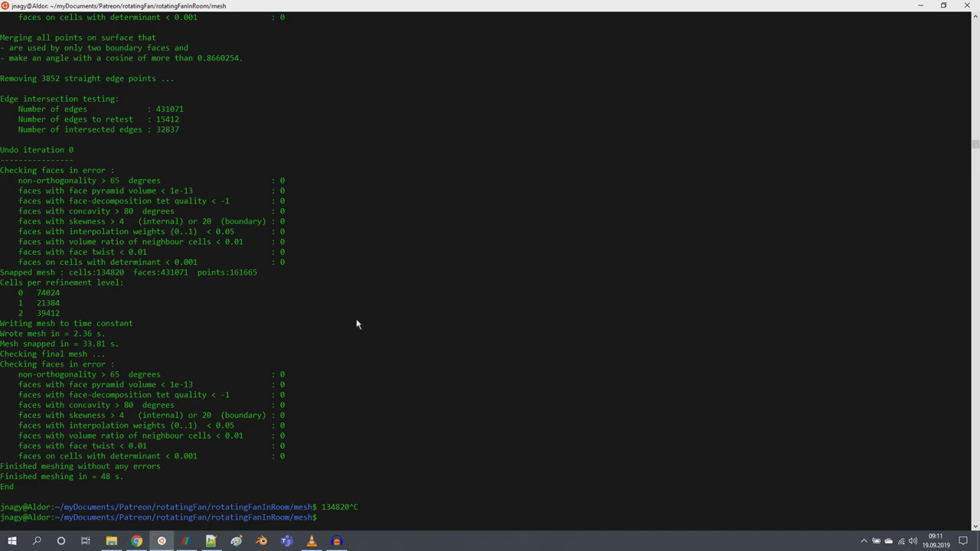
{"action": "right_click", "coordinate": [358, 325]}
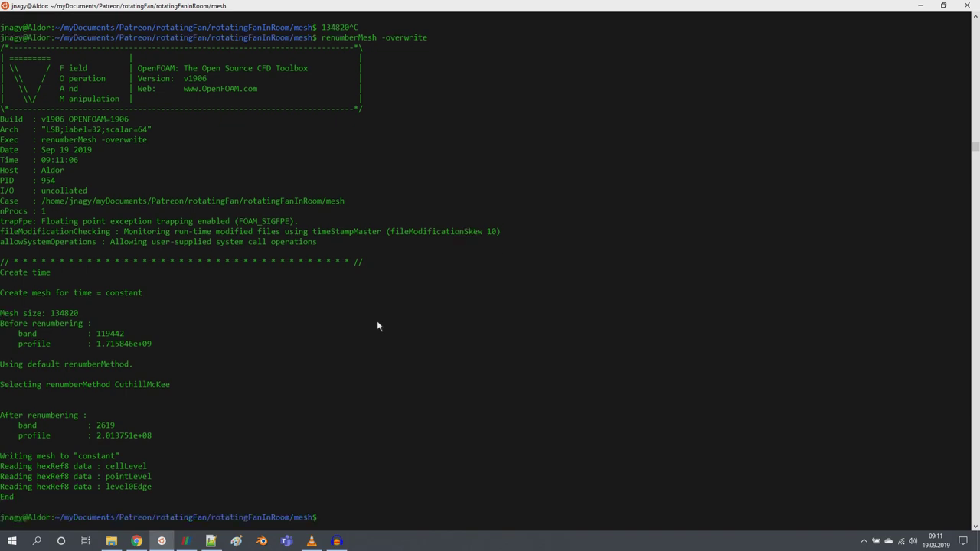
{"action": "key", "text": "alt+Tab"}
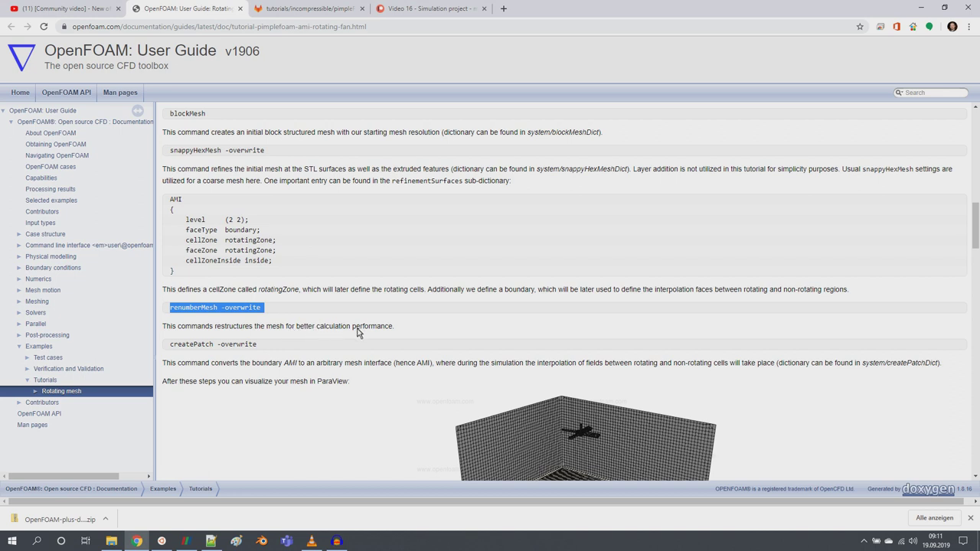
Read the createPatch explanation, then copy 'createPatch -overwrite' to the terminal prompt
{"action": "double_click", "coordinate": [334, 330]}
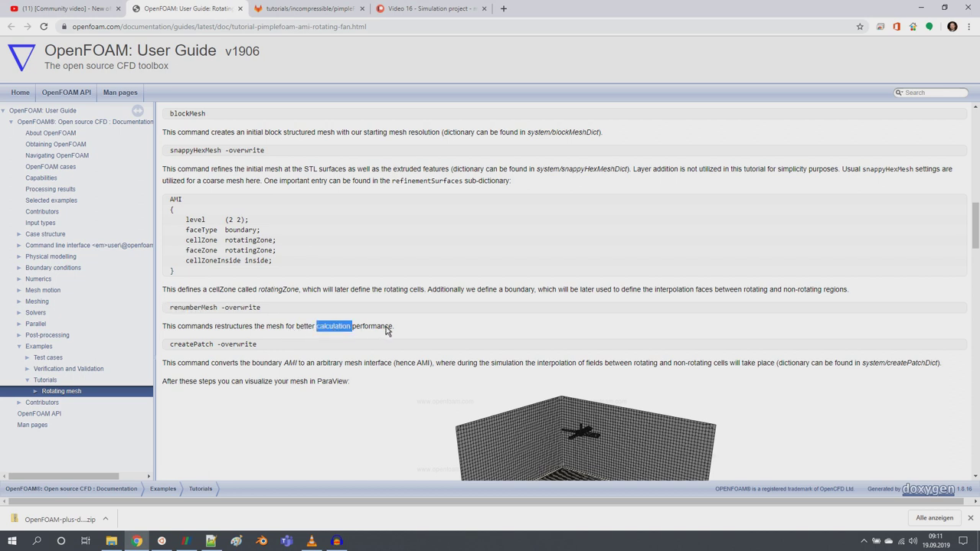
{"action": "double_click", "coordinate": [201, 365]}
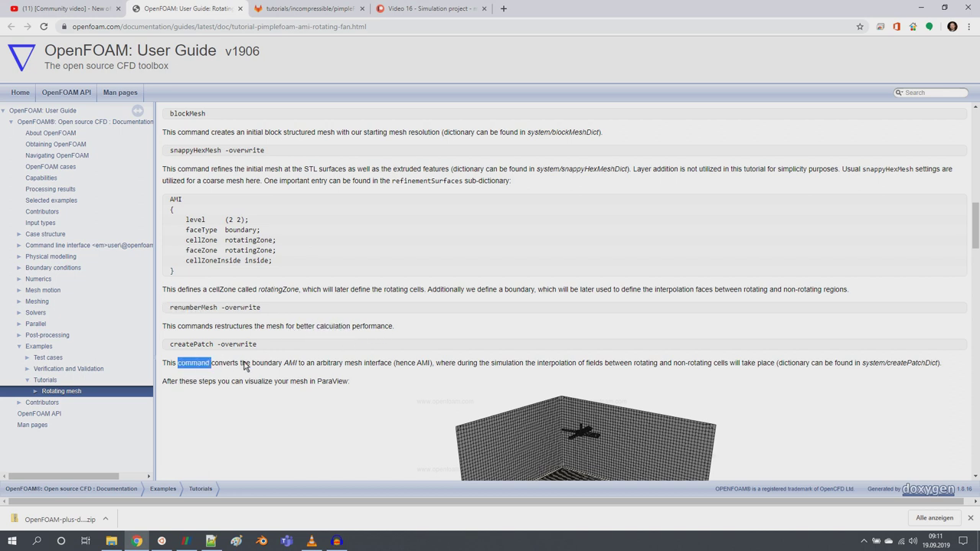
{"action": "double_click", "coordinate": [290, 364]}
{"action": "left_click_drag", "start_coordinate": [259, 346], "coordinate": [181, 347]}
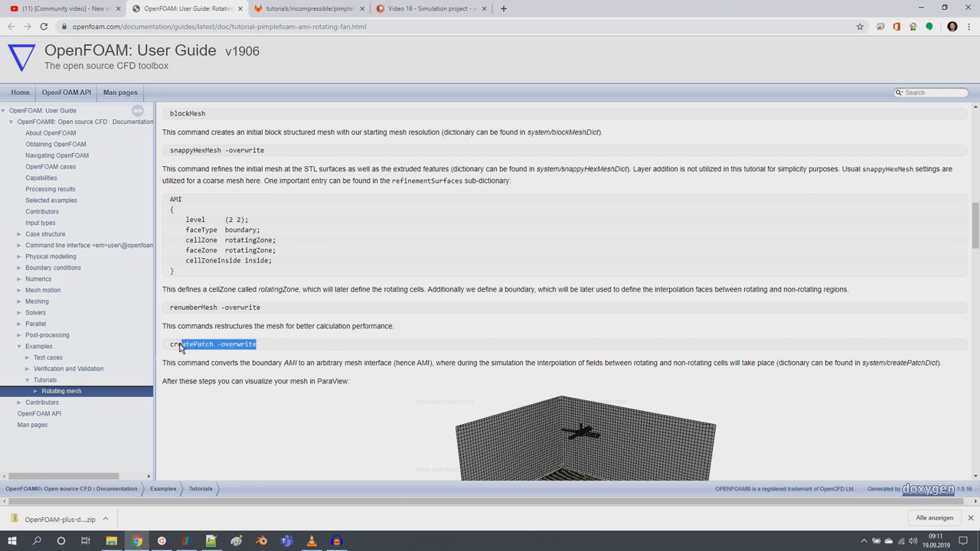
{"action": "right_click", "coordinate": [190, 345]}
{"action": "left_click", "coordinate": [210, 352]}
{"action": "left_click", "coordinate": [162, 542]}
{"action": "right_click", "coordinate": [319, 424]}
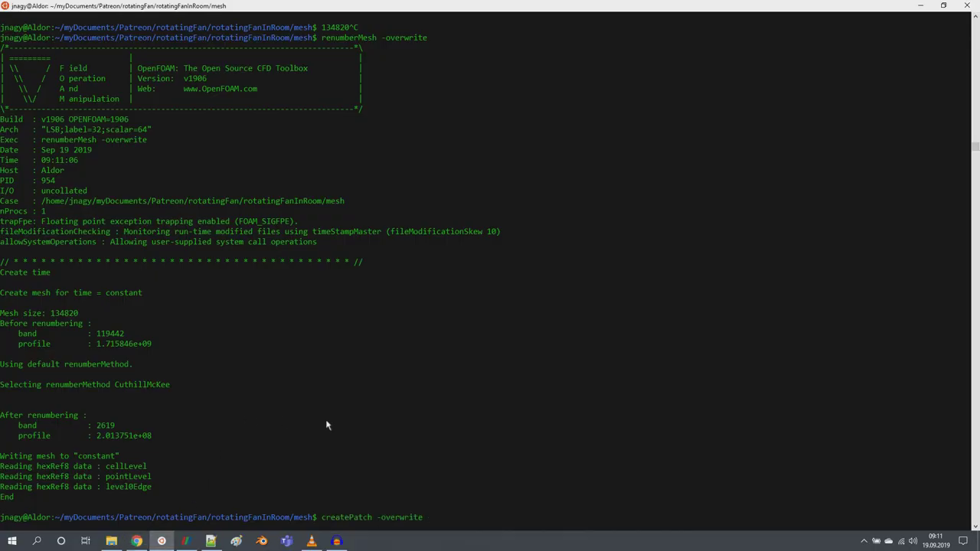
Run createPatch -overwrite and open createPatchDict in Notepad++
{"action": "key", "text": "Return"}
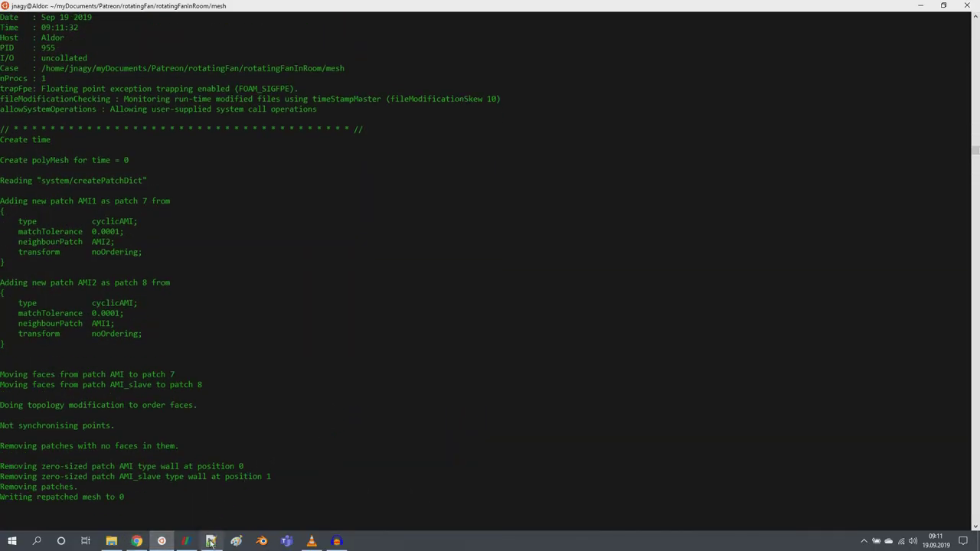
{"action": "left_click", "coordinate": [210, 541]}
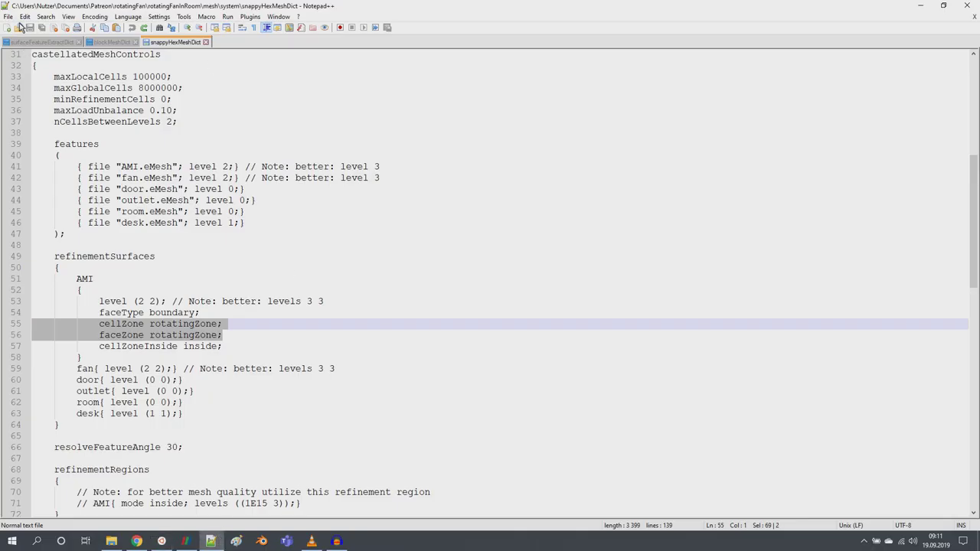
{"action": "key", "text": "ctrl+o"}
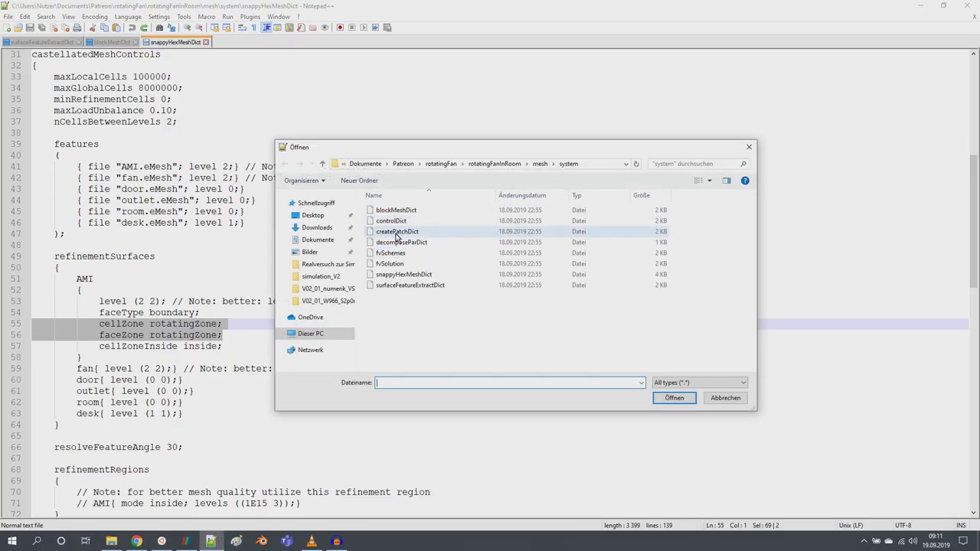
{"action": "double_click", "coordinate": [397, 232]}
Check createPatchDict's AMI1 cyclicAMI definition against the finished createPatch output
{"action": "scroll", "coordinate": [322, 320], "scroll_direction": "down", "scroll_amount": 4}
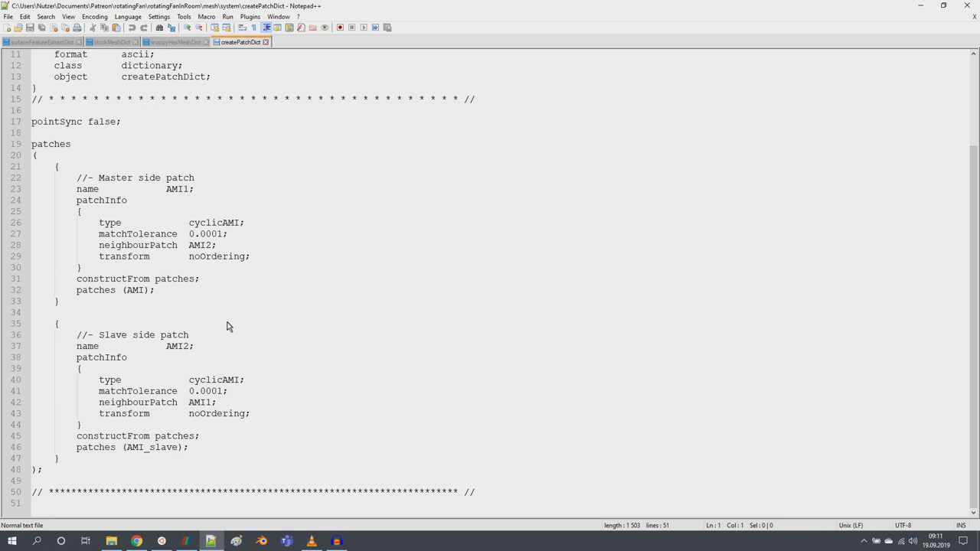
{"action": "double_click", "coordinate": [178, 188]}
{"action": "double_click", "coordinate": [207, 223]}
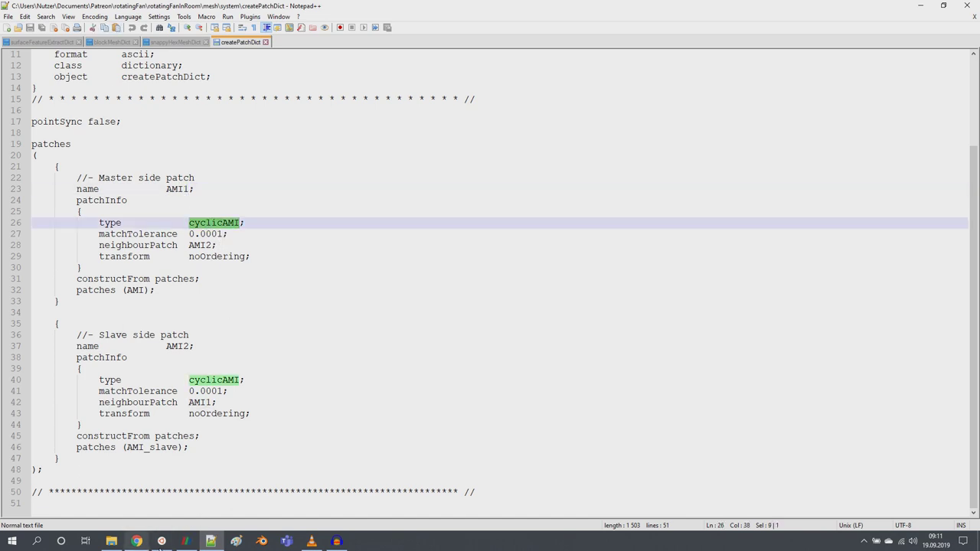
{"action": "left_click", "coordinate": [172, 539]}
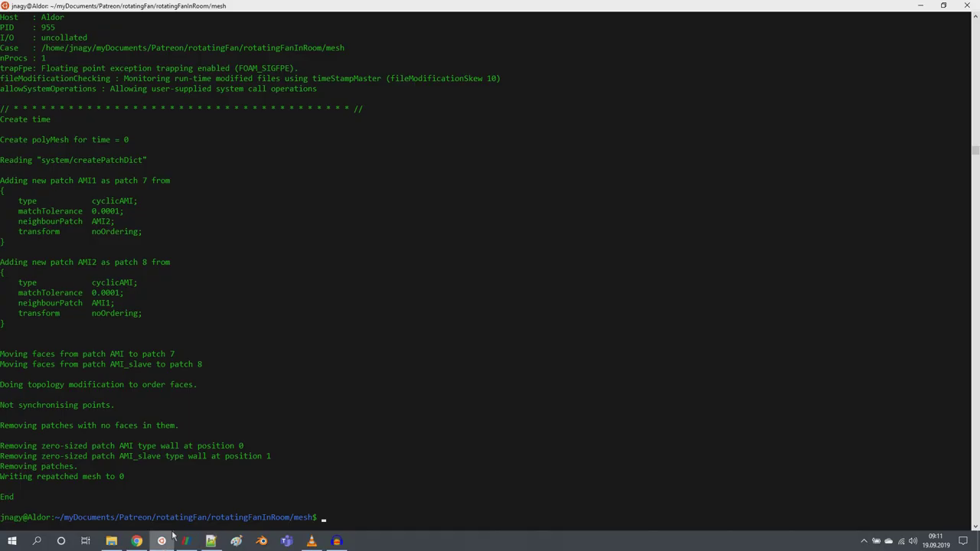
{"action": "left_click", "coordinate": [210, 542]}
{"action": "left_click", "coordinate": [20, 29]}
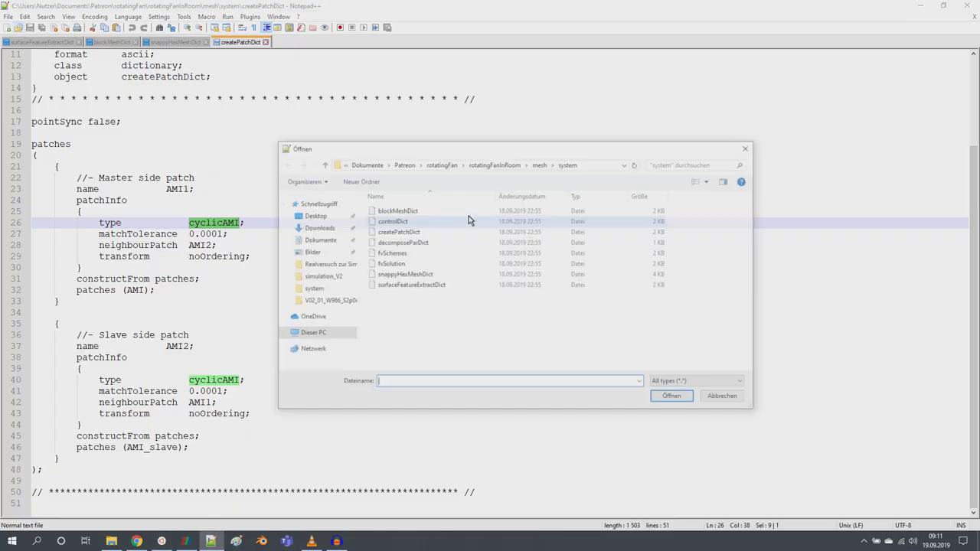
Open the mesh case's constant/polyMesh/boundary file and review the door and fan patches
{"action": "left_click", "coordinate": [542, 163]}
{"action": "double_click", "coordinate": [399, 212]}
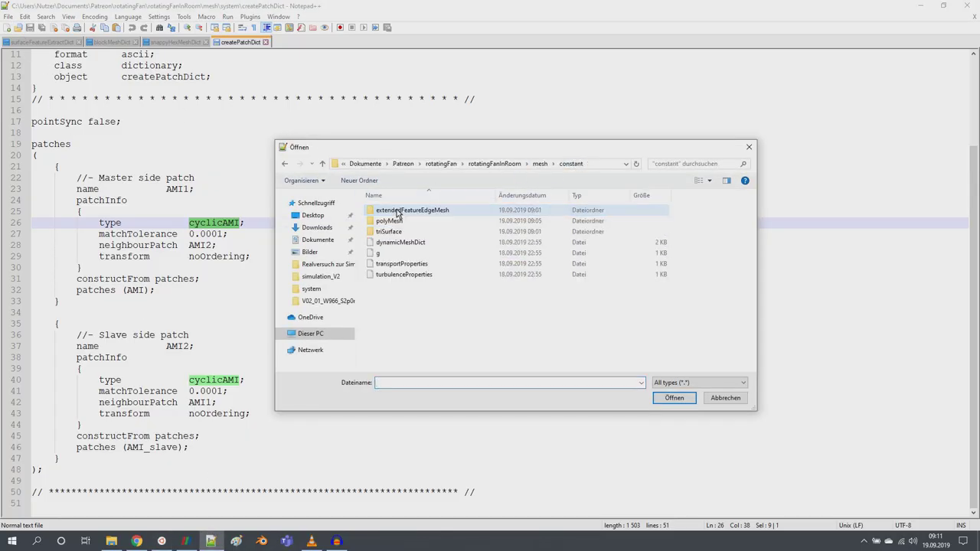
{"action": "double_click", "coordinate": [386, 220]}
{"action": "left_click", "coordinate": [396, 211]}
{"action": "double_click", "coordinate": [396, 211]}
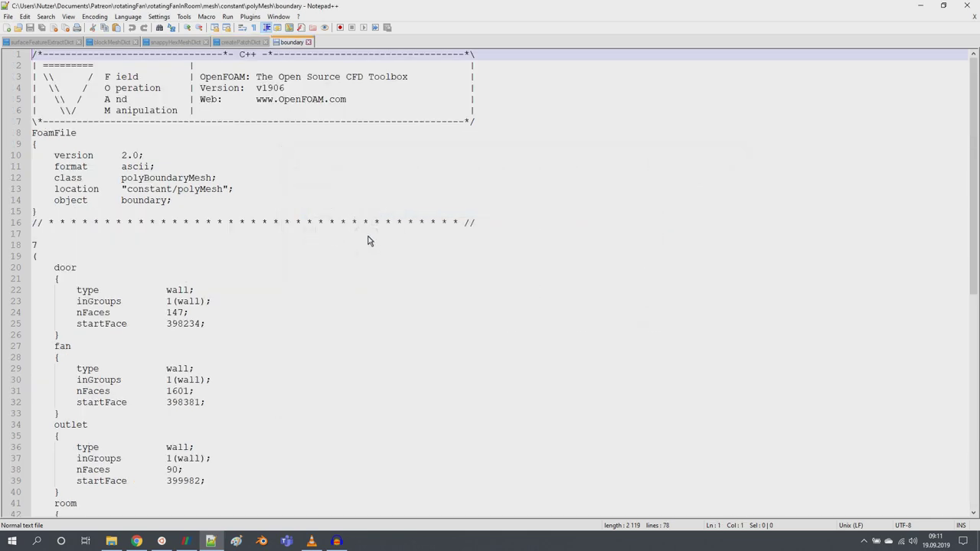
{"action": "scroll", "coordinate": [240, 288], "scroll_direction": "down", "scroll_amount": 5}
{"action": "scroll", "coordinate": [238, 297], "scroll_direction": "up", "scroll_amount": 2}
{"action": "double_click", "coordinate": [67, 167]}
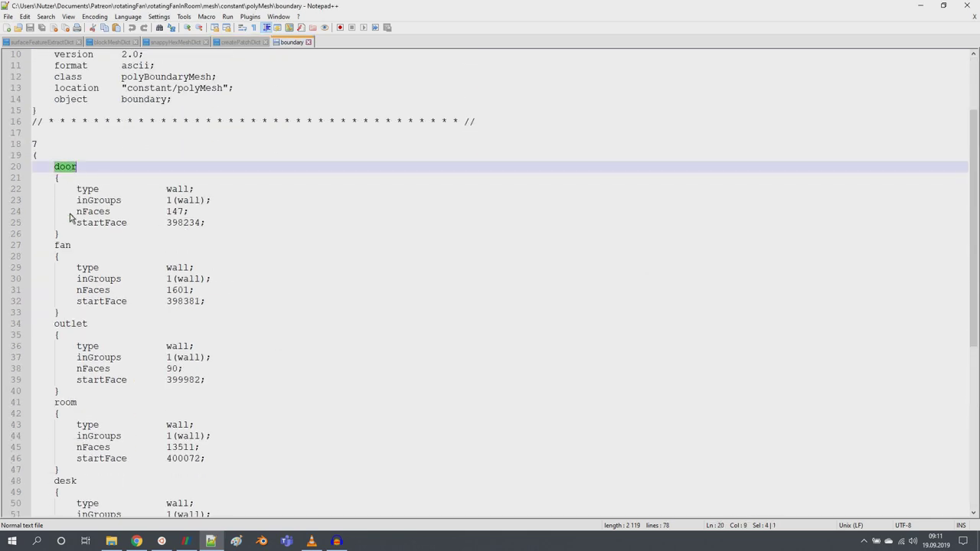
{"action": "double_click", "coordinate": [64, 245]}
{"action": "scroll", "coordinate": [122, 301], "scroll_direction": "down", "scroll_amount": 6}
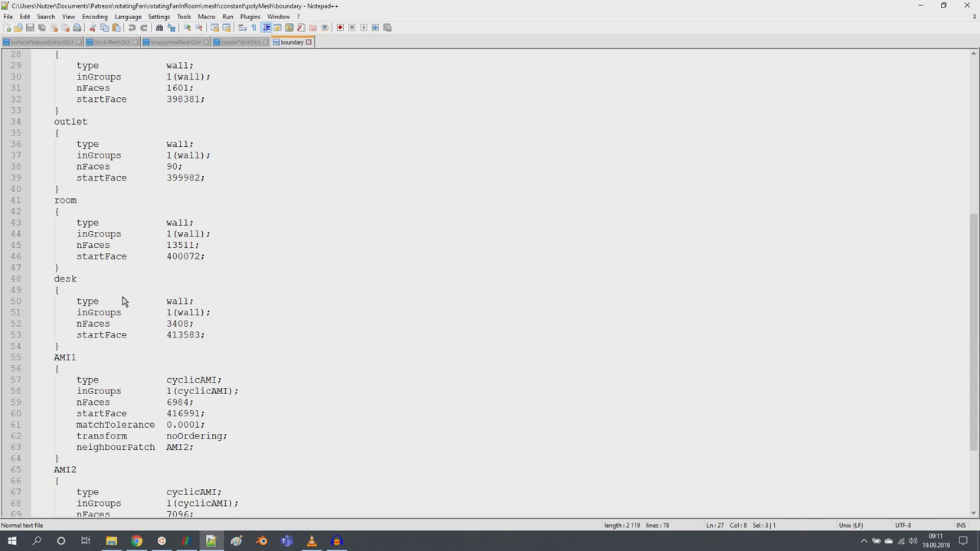
{"action": "scroll", "coordinate": [121, 300], "scroll_direction": "up", "scroll_amount": 3}
{"action": "scroll", "coordinate": [173, 158], "scroll_direction": "up", "scroll_amount": 2}
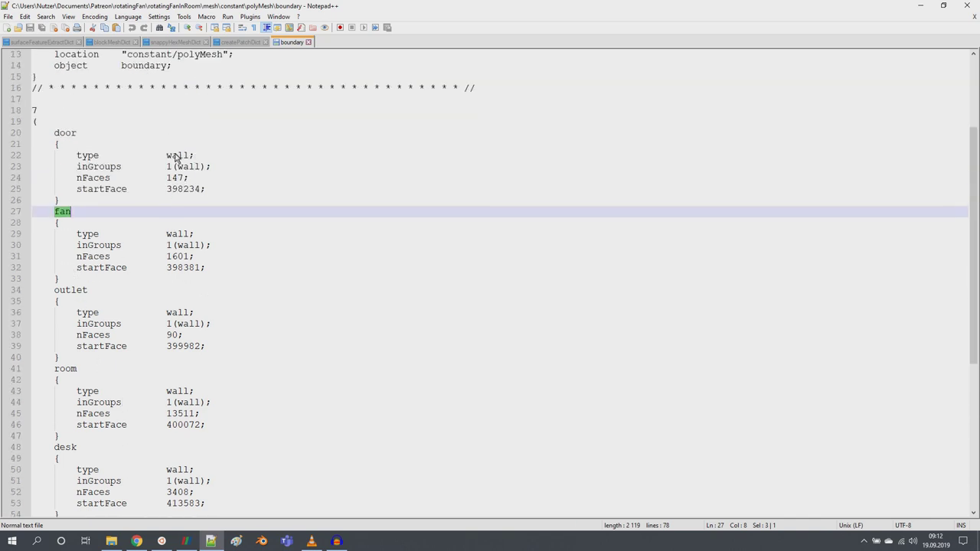
Change the door patch type from wall to patch and delete its inGroups line
{"action": "double_click", "coordinate": [176, 156]}
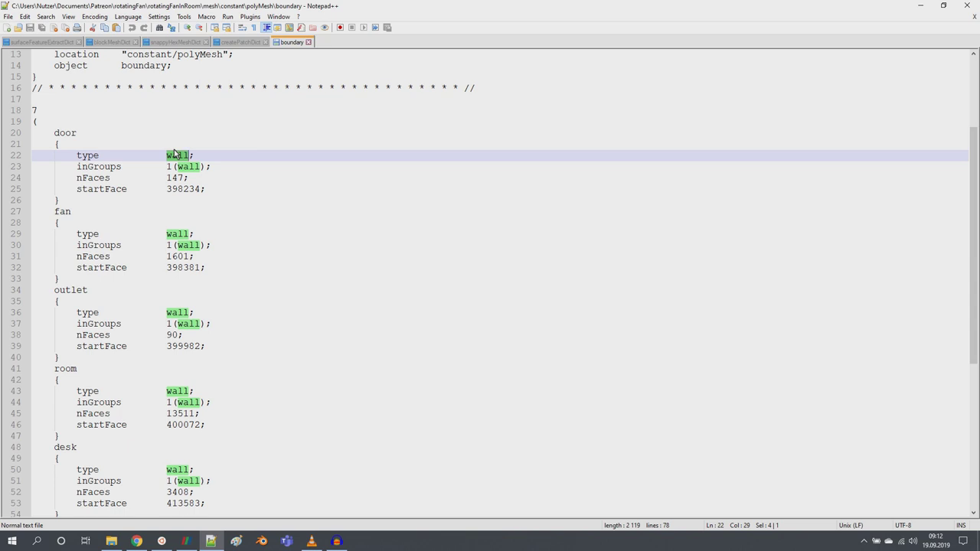
{"action": "type", "text": "patch"}
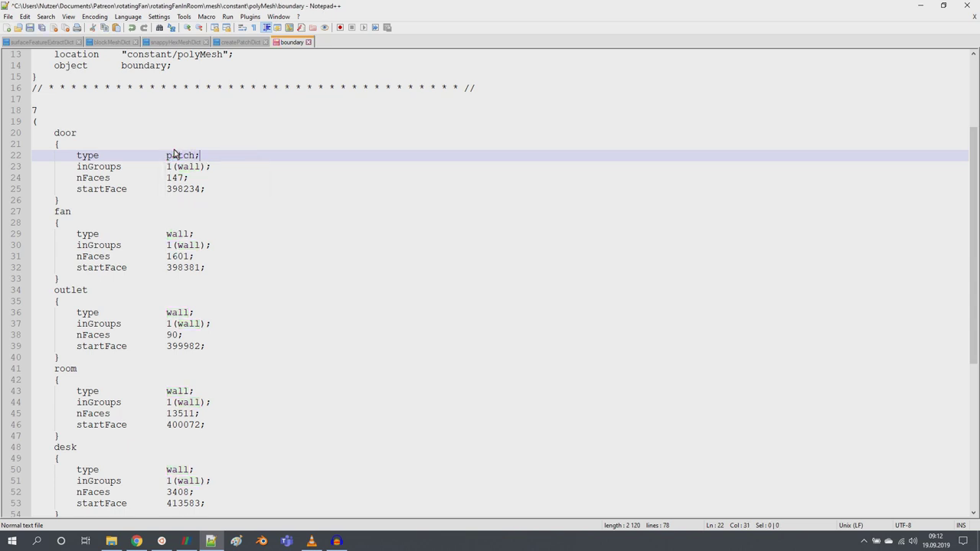
{"action": "key", "text": "Right"}
{"action": "key", "text": "shift+Down"}
{"action": "key", "text": "Delete"}
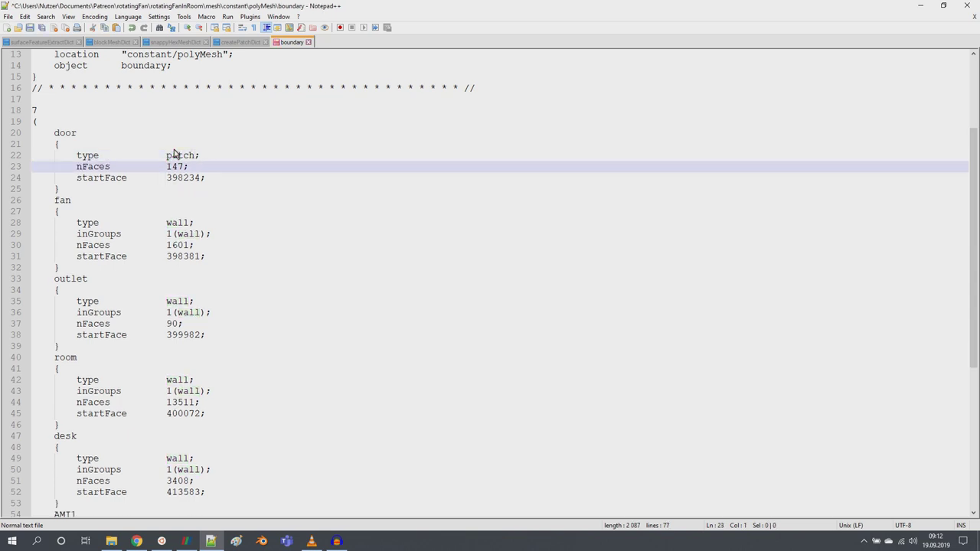
Change the outlet patch type from wall to patch and delete its inGroups line
{"action": "key", "text": "Down"}
{"action": "key", "text": "Down"}
{"action": "key", "text": "Down"}
{"action": "key", "text": "Down"}
{"action": "key", "text": "Down"}
{"action": "key", "text": "Down"}
{"action": "key", "text": "Down"}
{"action": "key", "text": "Down"}
{"action": "key", "text": "Down"}
{"action": "key", "text": "Down"}
{"action": "key", "text": "Down"}
{"action": "key", "text": "Down"}
{"action": "key", "text": "Down"}
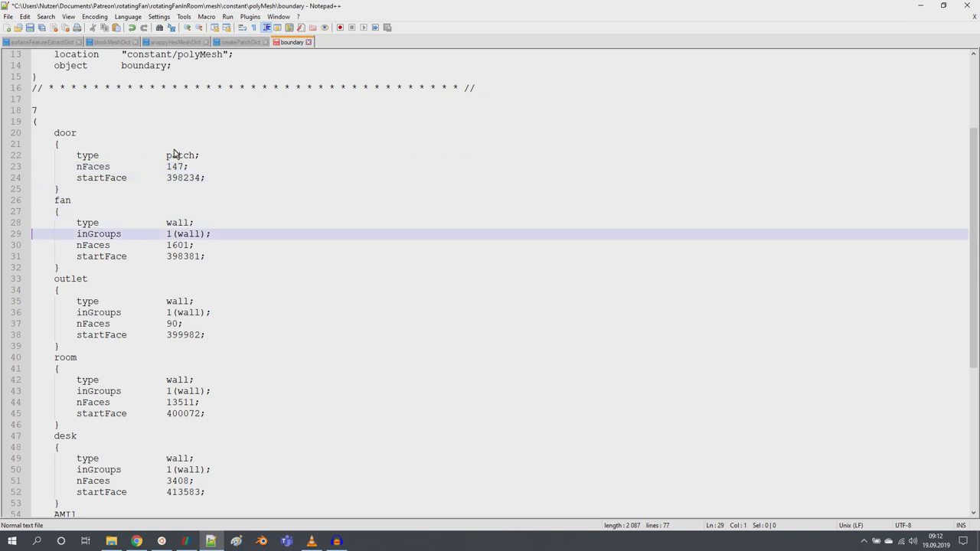
{"action": "key", "text": "Up"}
{"action": "key", "text": "End"}
{"action": "key", "text": "Left"}
{"action": "key", "text": "ctrl+shift+Left"}
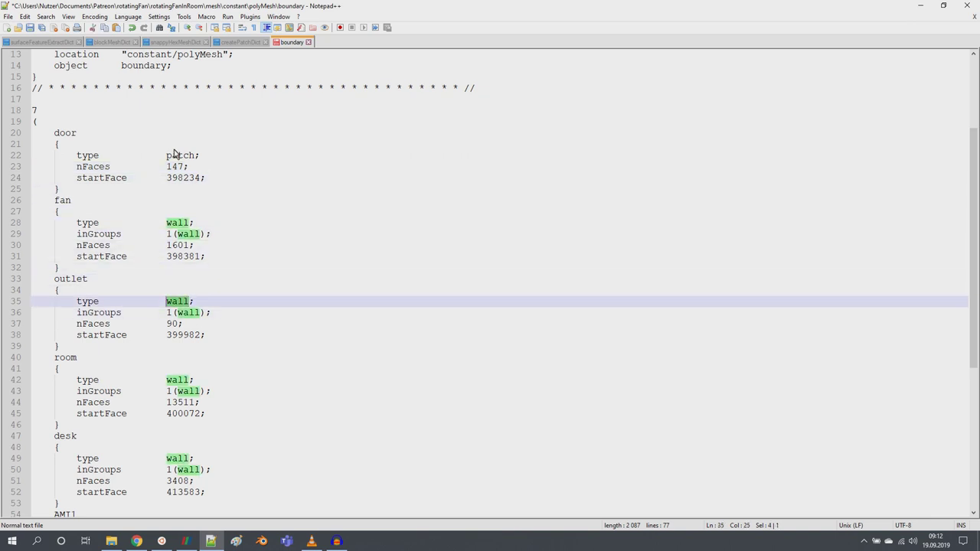
{"action": "type", "text": "patch"}
{"action": "key", "text": "Escape"}
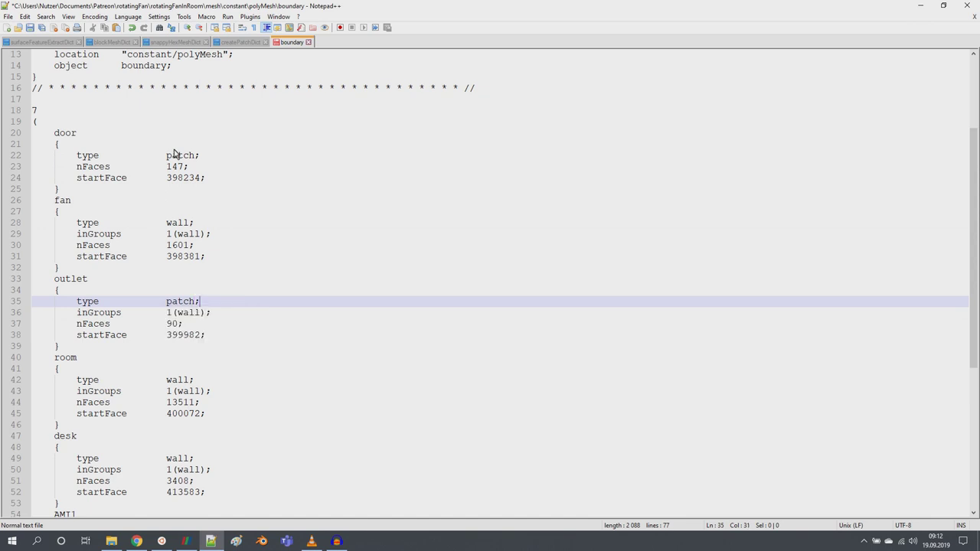
{"action": "key", "text": "Down"}
{"action": "key", "text": "Home"}
{"action": "key", "text": "shift+Down"}
{"action": "key", "text": "Delete"}
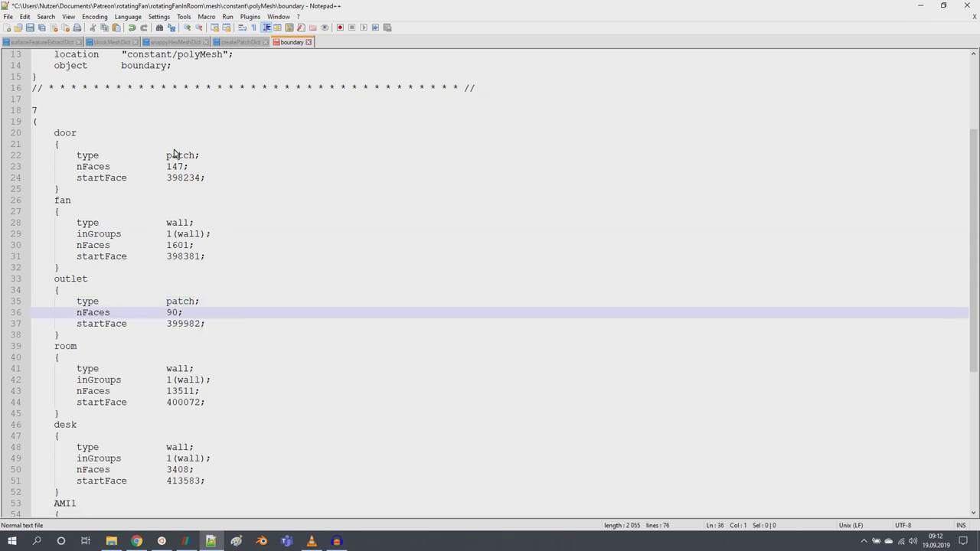
Save the boundary file and compare the paired AMI1 and AMI2 cyclicAMI patches
{"action": "scroll", "coordinate": [193, 249], "scroll_direction": "down", "scroll_amount": 3}
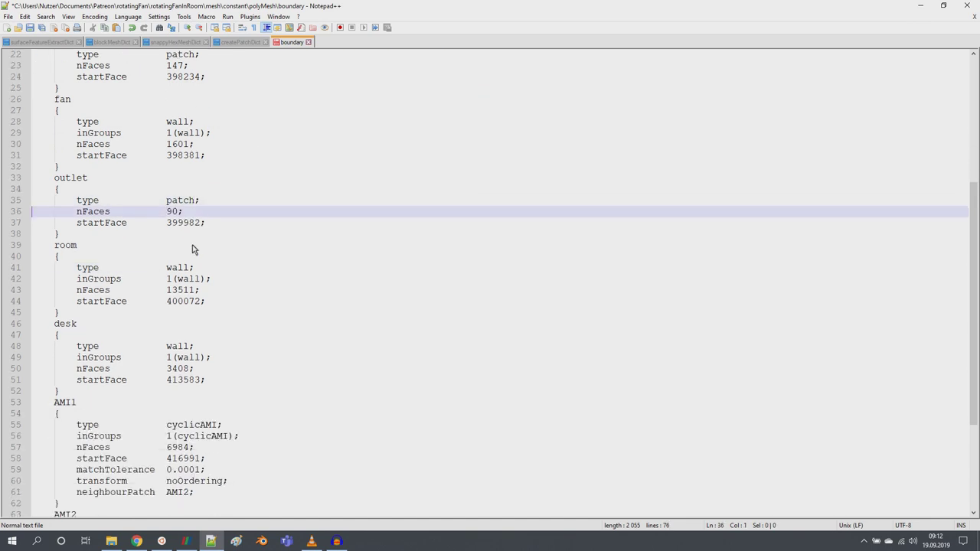
{"action": "scroll", "coordinate": [231, 180], "scroll_direction": "up", "scroll_amount": 2}
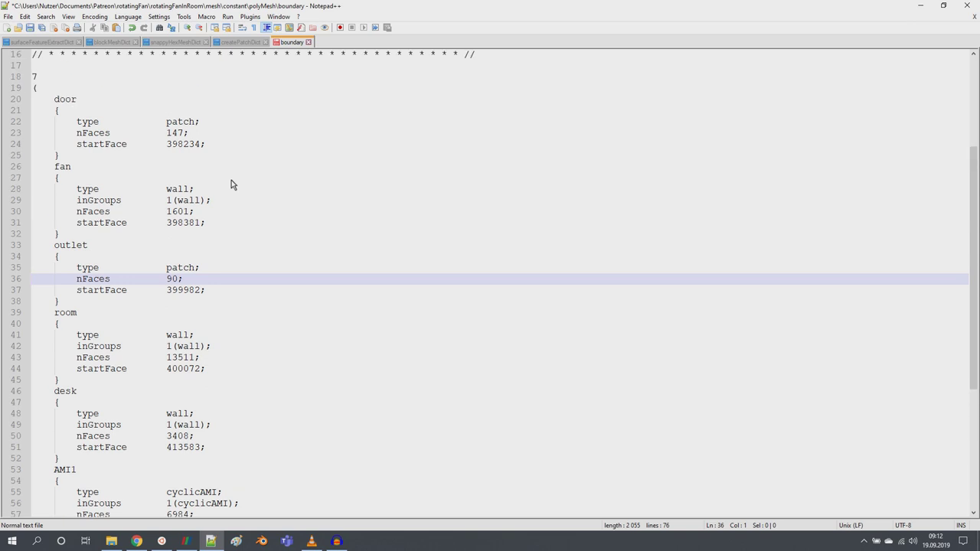
{"action": "key", "text": "ctrl+s"}
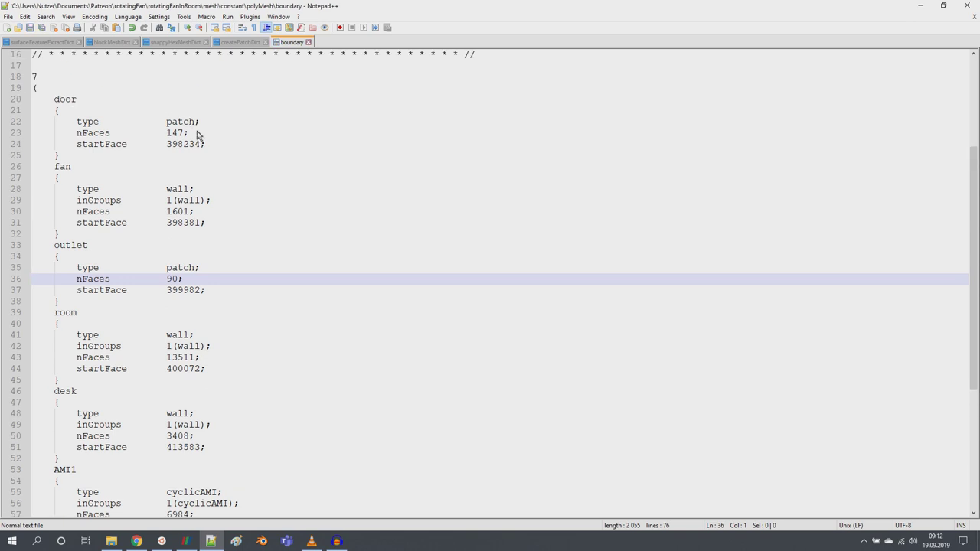
{"action": "scroll", "coordinate": [206, 255], "scroll_direction": "down", "scroll_amount": 7}
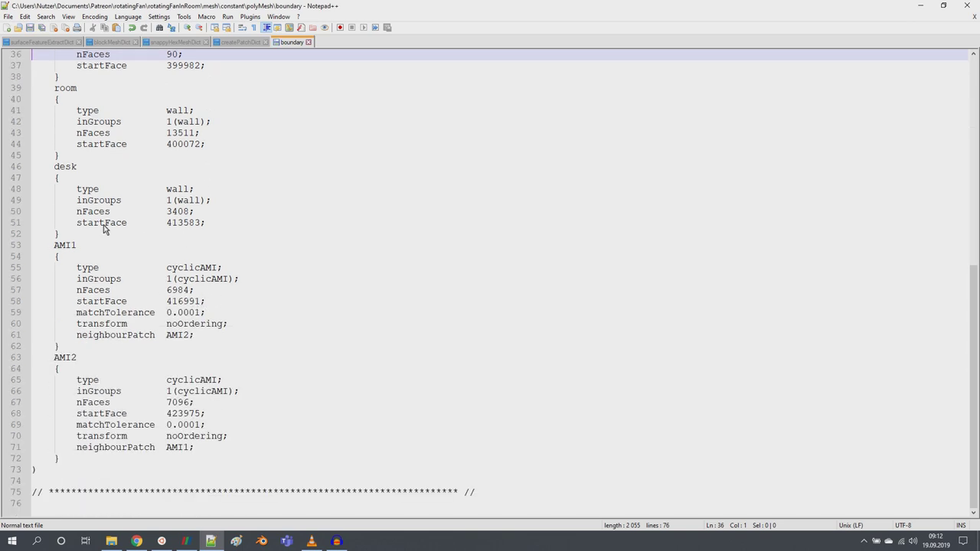
{"action": "double_click", "coordinate": [61, 247]}
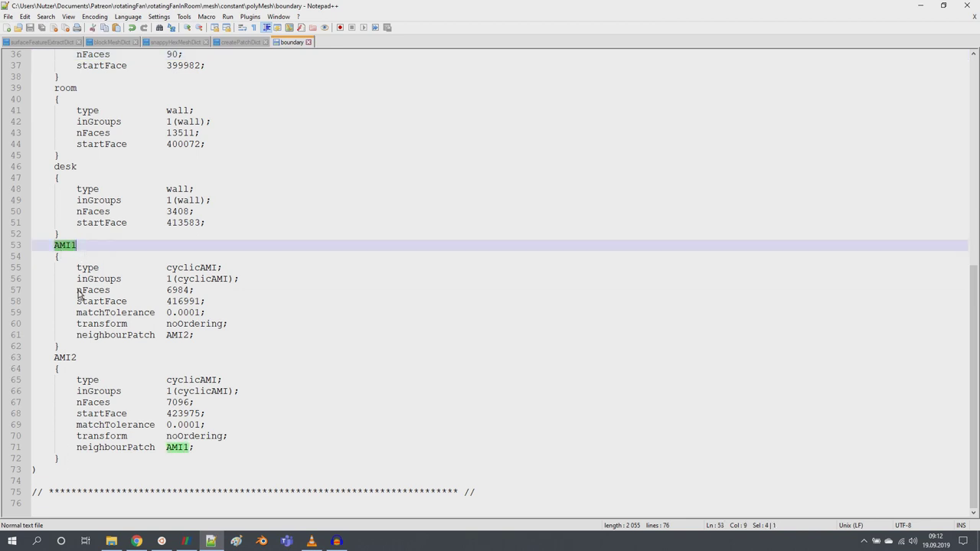
{"action": "double_click", "coordinate": [66, 359]}
{"action": "double_click", "coordinate": [191, 381]}
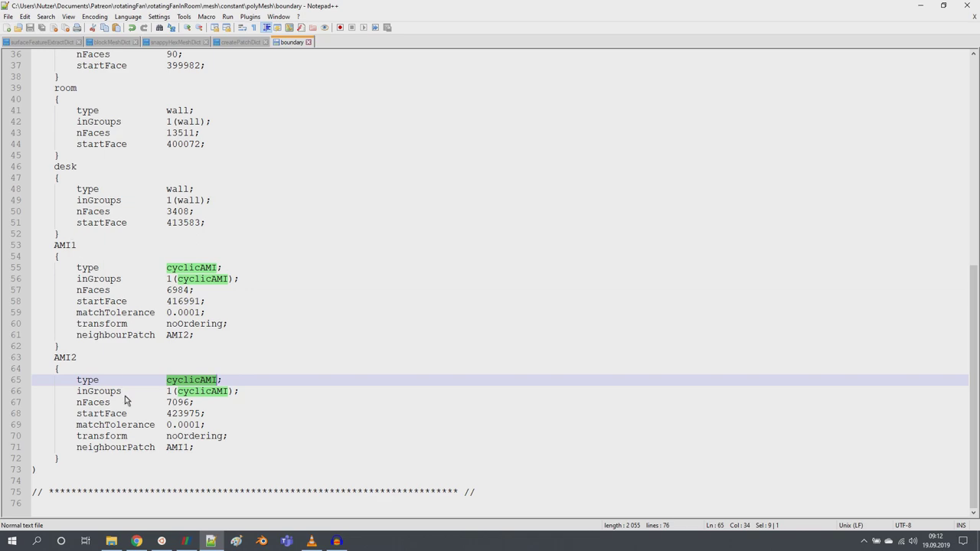
{"action": "left_click", "coordinate": [186, 541]}
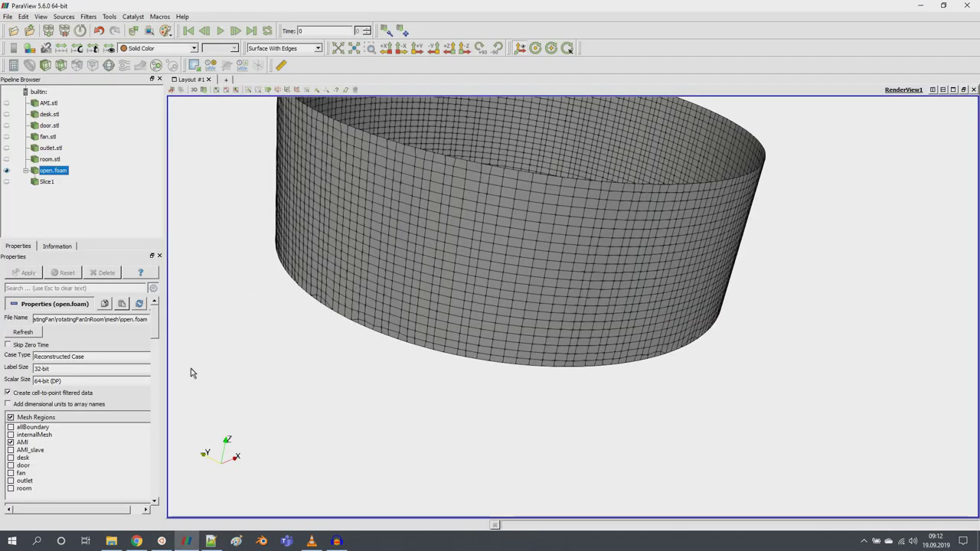
Recheck AMI1 and AMI2 neighbour references in the boundary file, then view surfaceFeatureExtractDict
{"action": "left_click", "coordinate": [210, 541]}
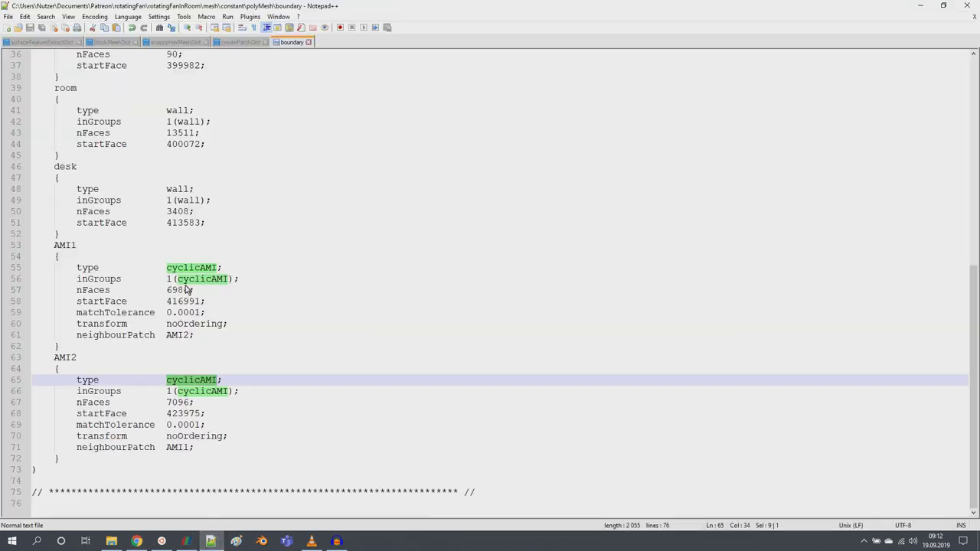
{"action": "scroll", "coordinate": [208, 270], "scroll_direction": "up", "scroll_amount": 9}
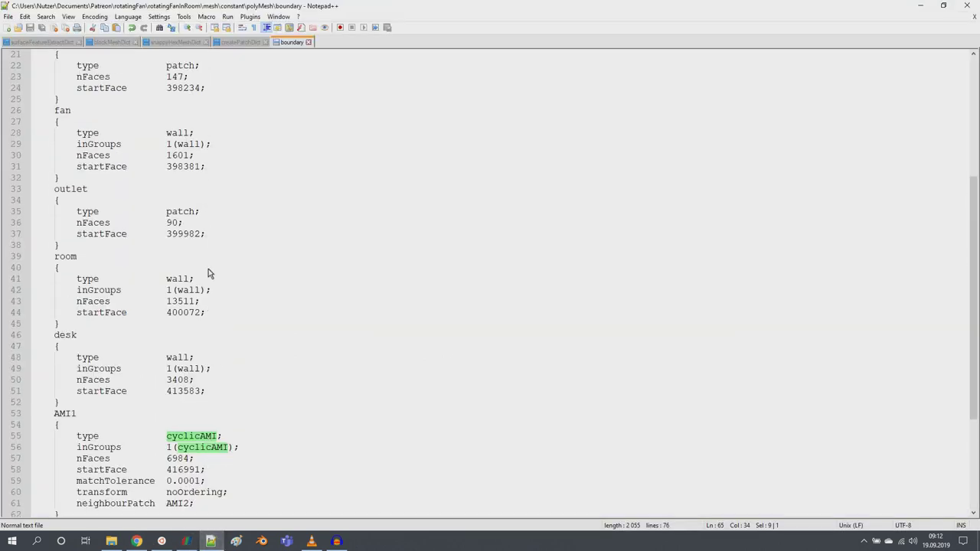
{"action": "scroll", "coordinate": [204, 255], "scroll_direction": "down", "scroll_amount": 6}
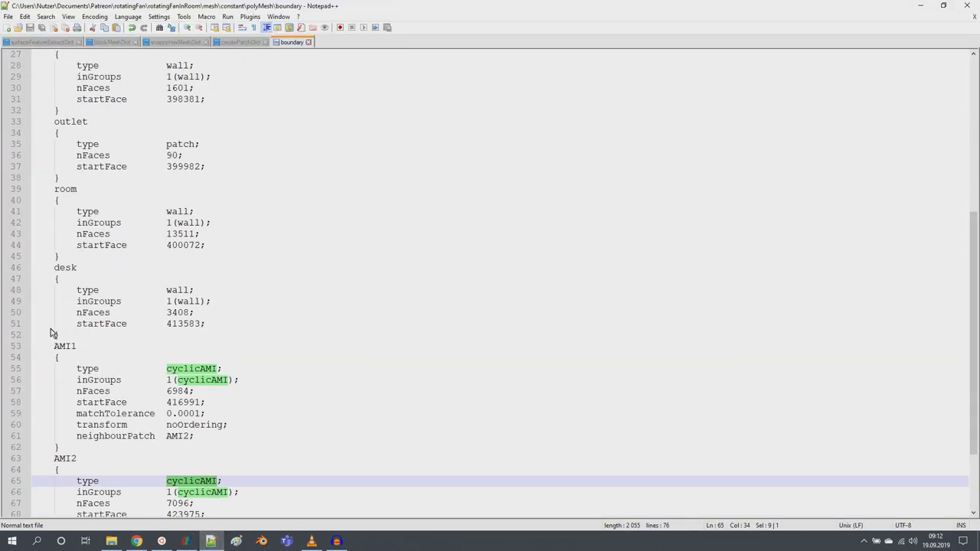
{"action": "double_click", "coordinate": [69, 347]}
{"action": "double_click", "coordinate": [68, 460]}
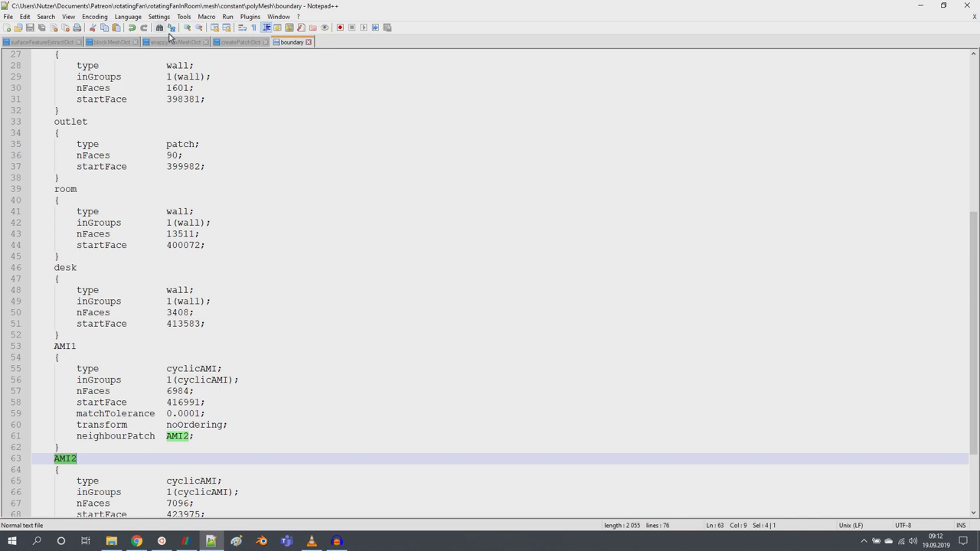
{"action": "left_click", "coordinate": [54, 41]}
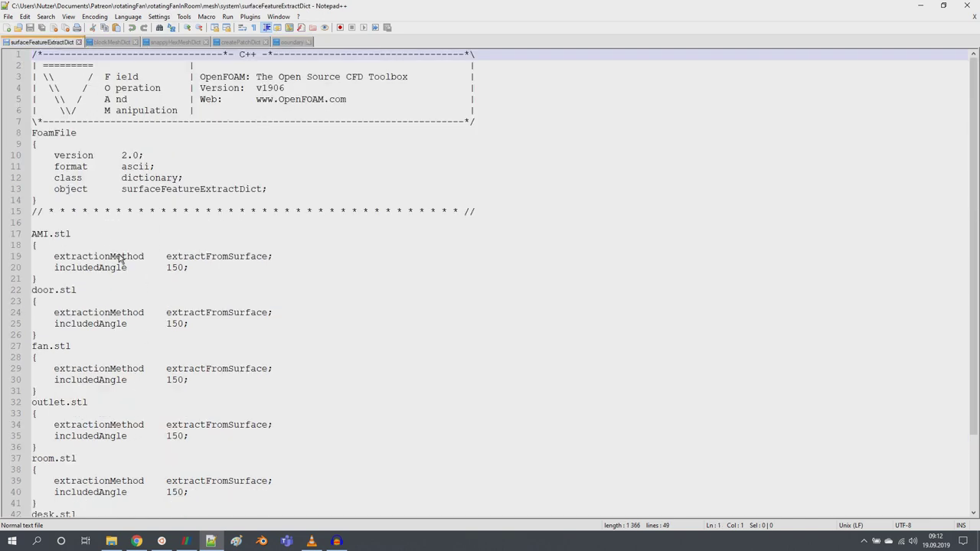
Create a new folder named 'case' in rotatingFanInRoom
{"action": "left_click", "coordinate": [112, 541]}
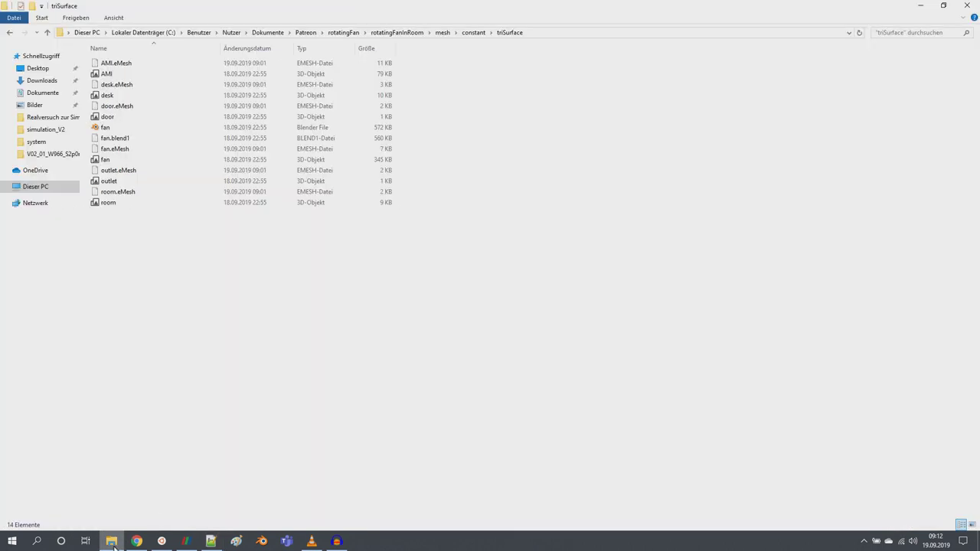
{"action": "left_click", "coordinate": [421, 33]}
{"action": "right_click", "coordinate": [145, 195]}
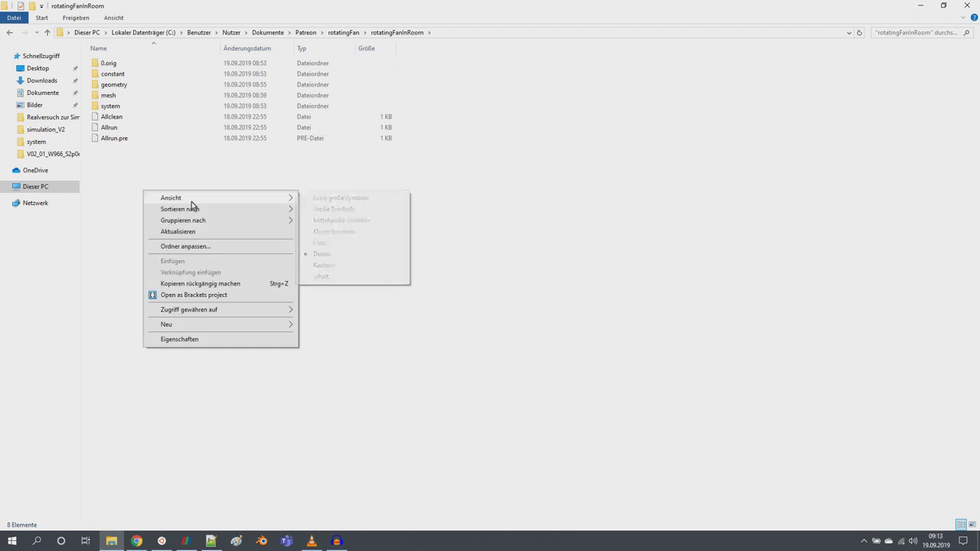
{"action": "mouse_move", "coordinate": [205, 323]}
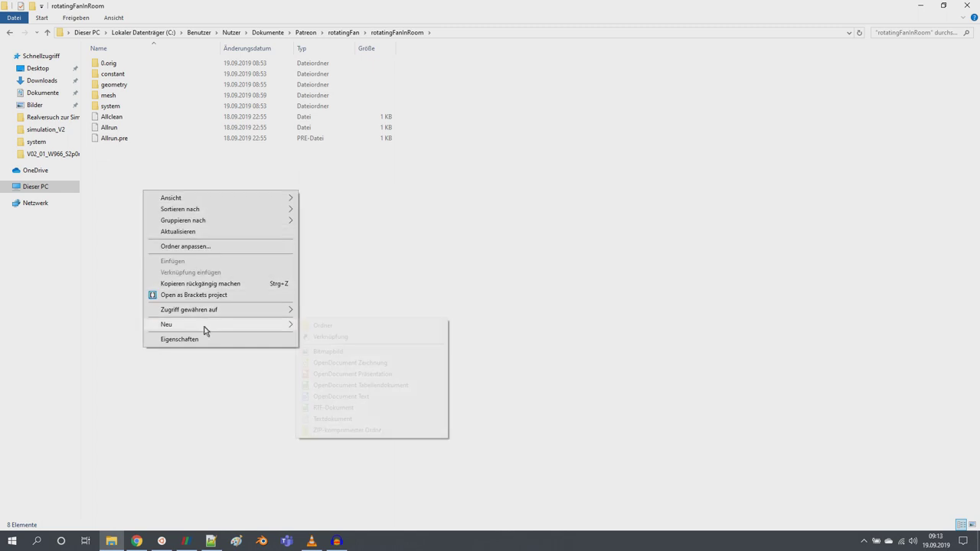
{"action": "left_click", "coordinate": [385, 324]}
{"action": "type", "text": "cas"}
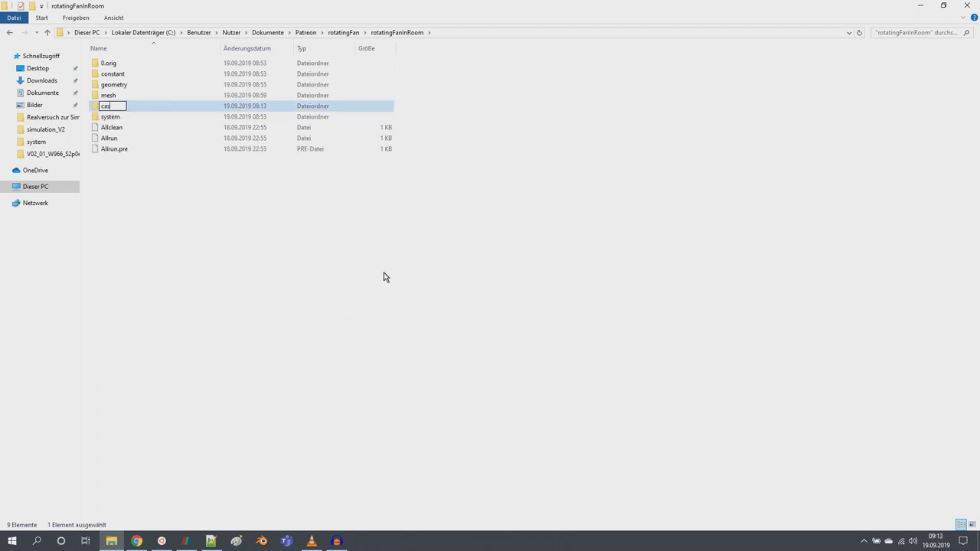
{"action": "type", "text": "e"}
{"action": "key", "text": "Return"}
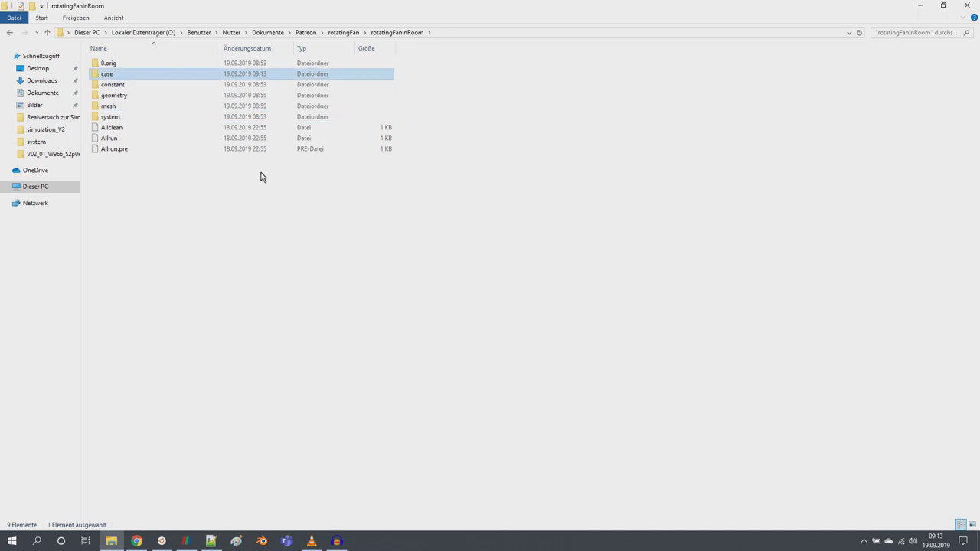
Copy the 0.orig, constant and system folders into case
{"action": "left_click", "coordinate": [122, 118]}
{"action": "left_click", "coordinate": [123, 85], "text": "ctrl"}
{"action": "left_click", "coordinate": [124, 65], "text": "ctrl"}
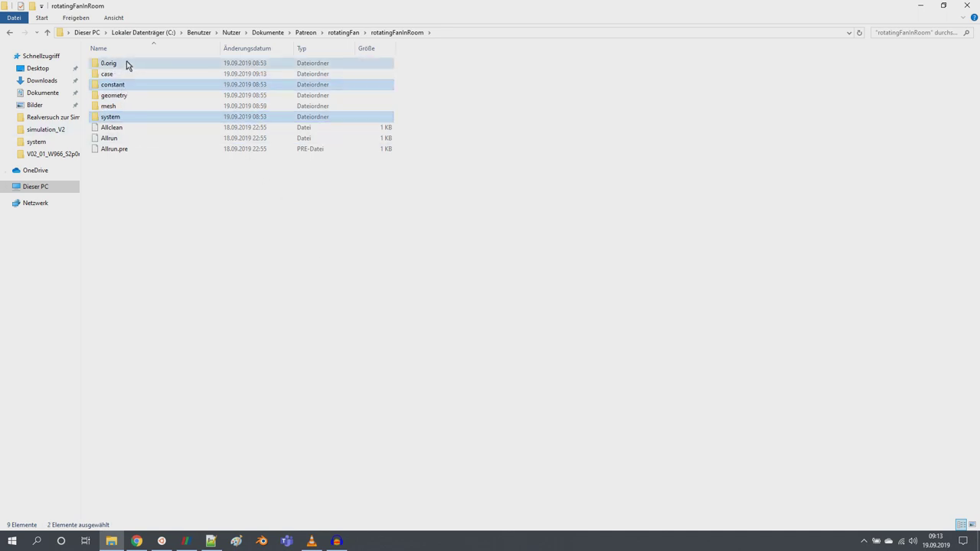
{"action": "key", "text": "ctrl+c"}
{"action": "double_click", "coordinate": [115, 77]}
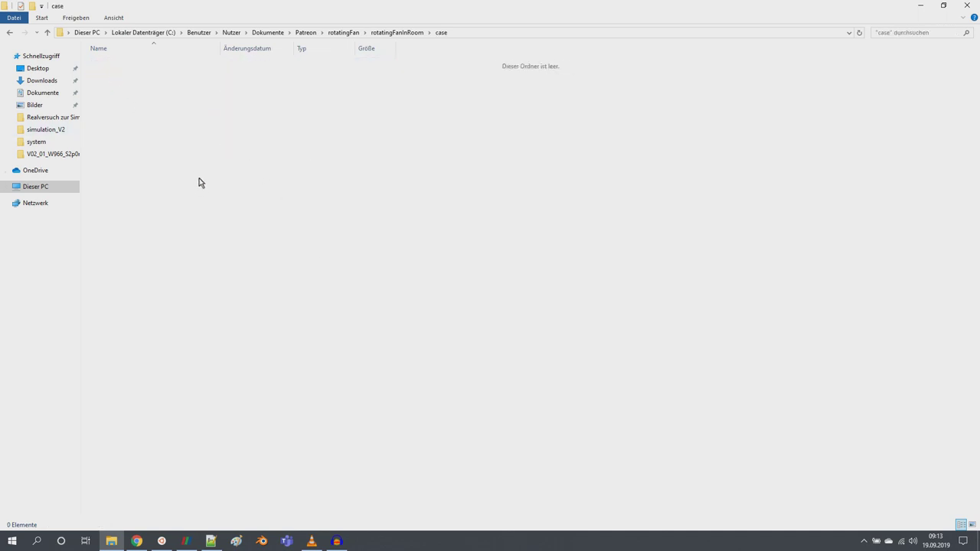
{"action": "key", "text": "ctrl+v"}
Copy the polyMesh folder from mesh/constant into case/constant
{"action": "left_click", "coordinate": [403, 32]}
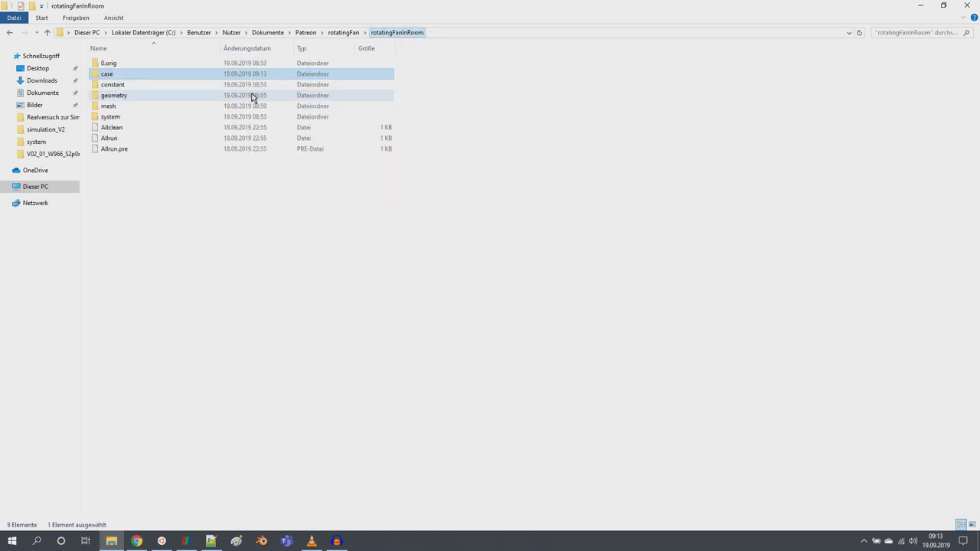
{"action": "double_click", "coordinate": [123, 106]}
{"action": "double_click", "coordinate": [118, 65]}
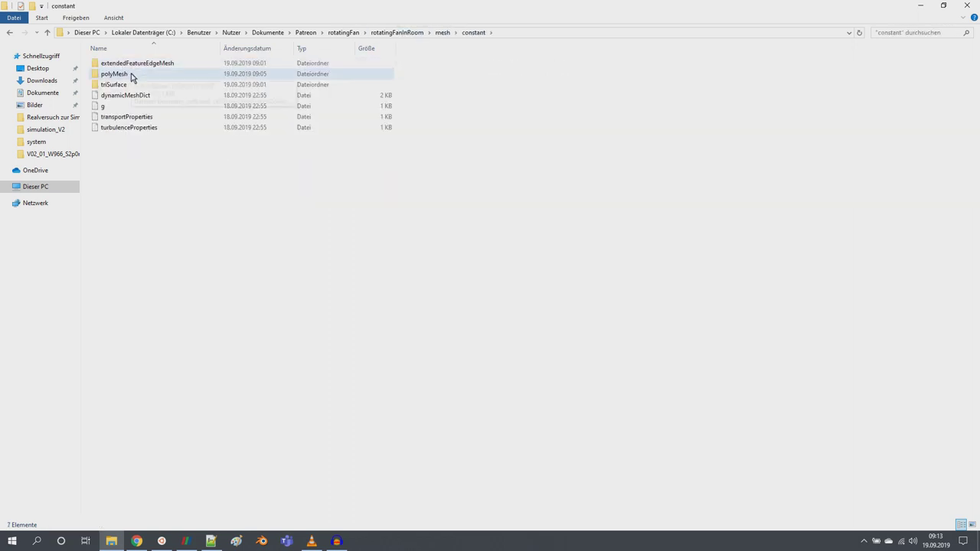
{"action": "left_click", "coordinate": [129, 76]}
{"action": "left_click", "coordinate": [400, 33]}
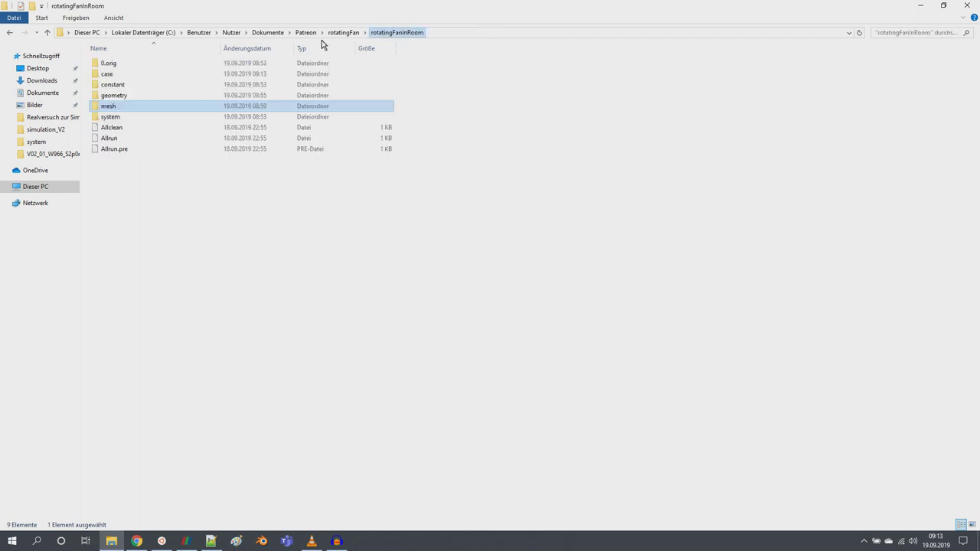
{"action": "double_click", "coordinate": [124, 75]}
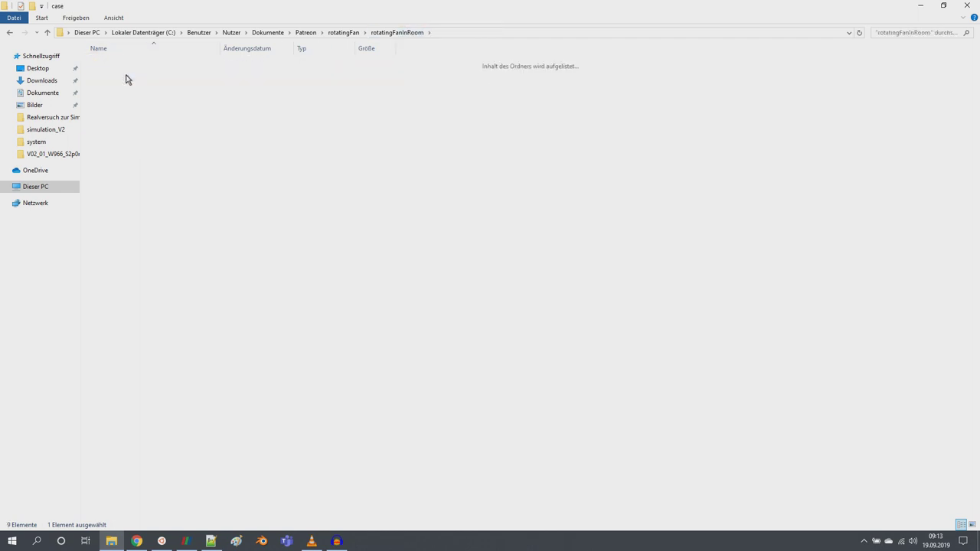
{"action": "double_click", "coordinate": [127, 74]}
{"action": "key", "text": "ctrl+v"}
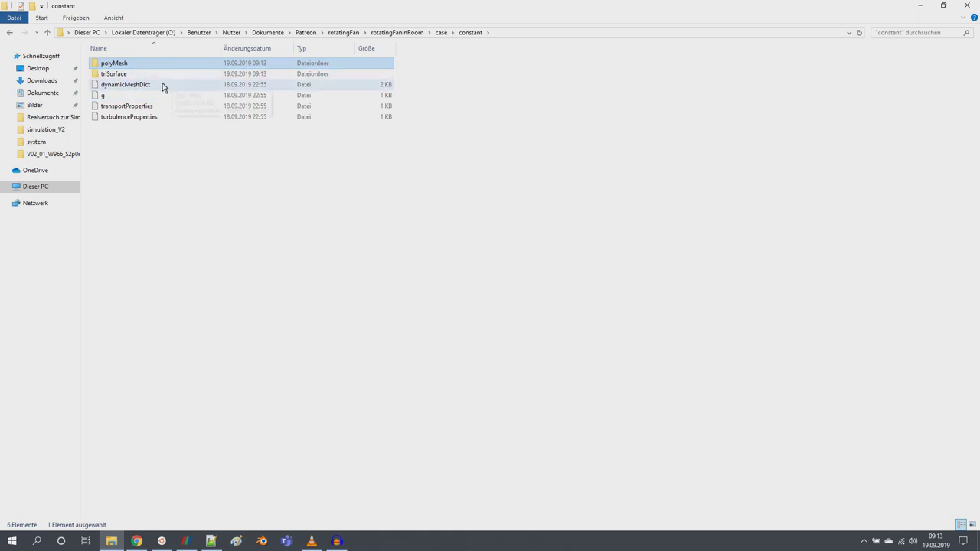
Permanently delete the triSurface folder from case/constant
{"action": "double_click", "coordinate": [139, 75]}
{"action": "left_click", "coordinate": [475, 32]}
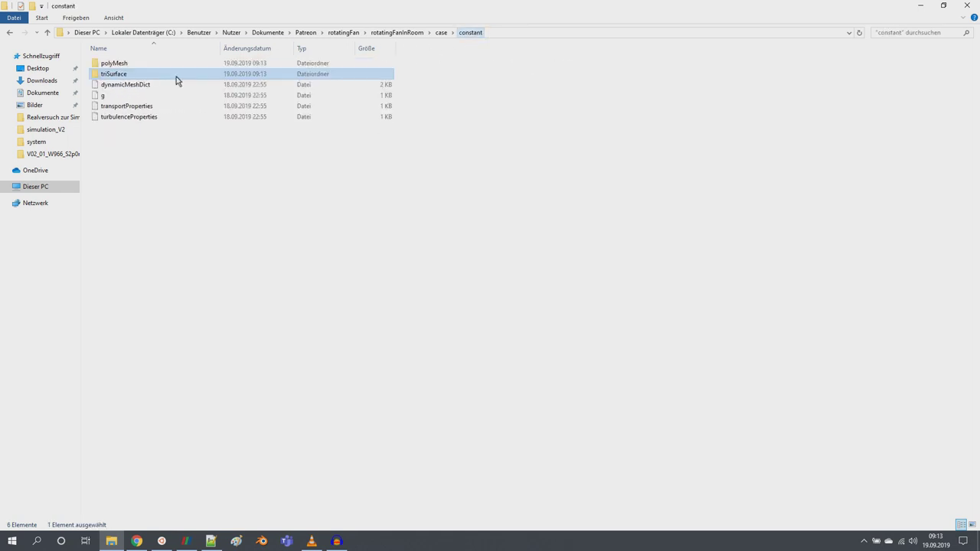
{"action": "key", "text": "shift+Delete"}
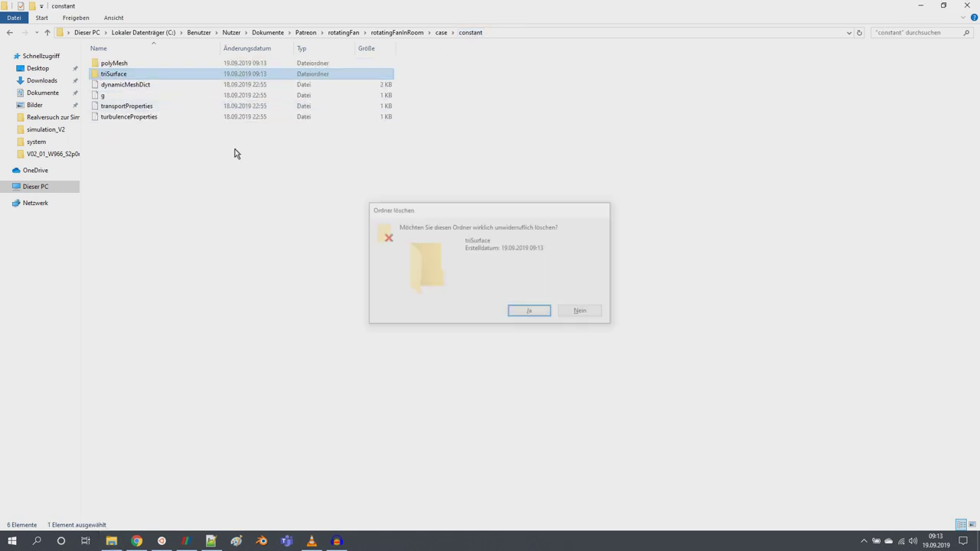
{"action": "key", "text": "Return"}
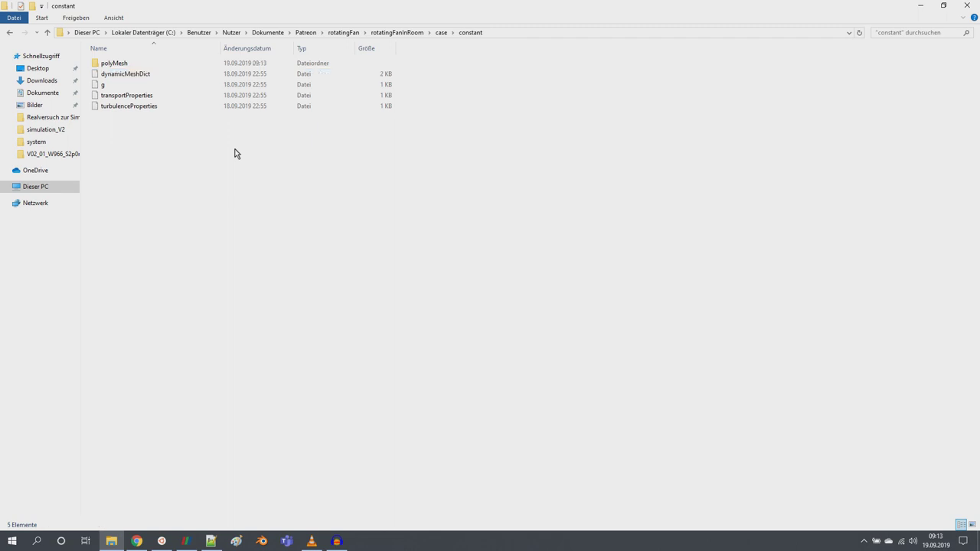
Permanently delete blockMeshDict, createPatchDict, snappyHexMeshDict and surfaceFeatureExtractDict from case/system
{"action": "left_click", "coordinate": [441, 32]}
{"action": "left_click", "coordinate": [114, 86]}
{"action": "double_click", "coordinate": [113, 86]}
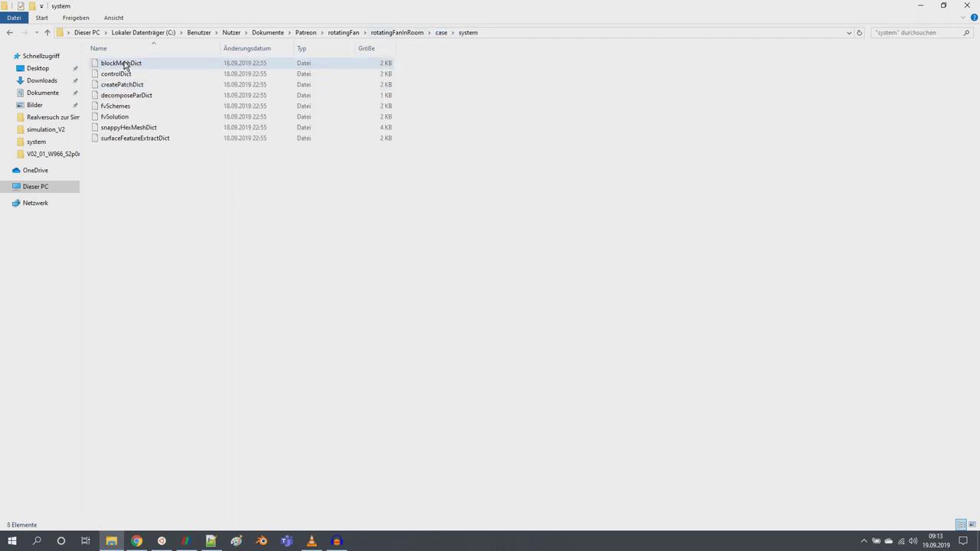
{"action": "left_click", "coordinate": [124, 65]}
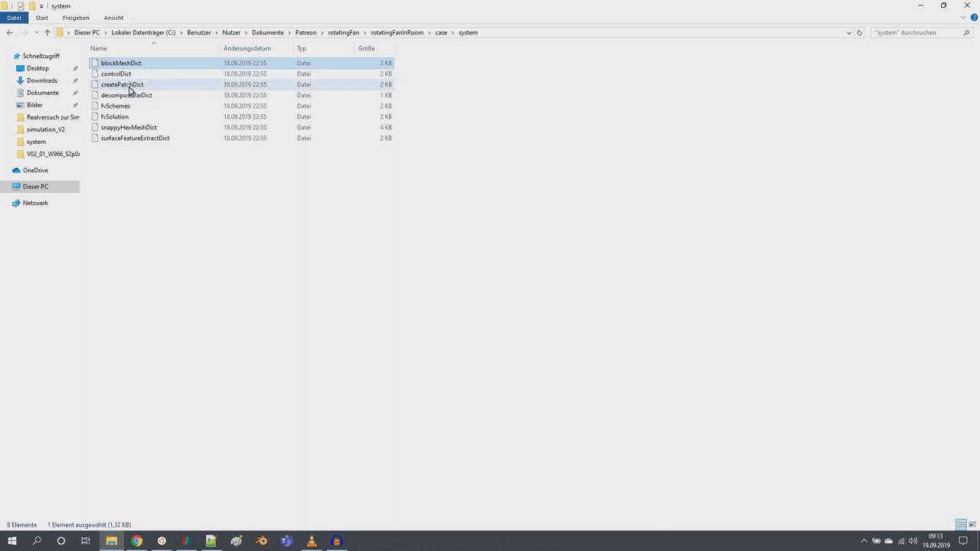
{"action": "left_click", "coordinate": [129, 86], "text": "ctrl"}
{"action": "left_click", "coordinate": [130, 127], "text": "ctrl"}
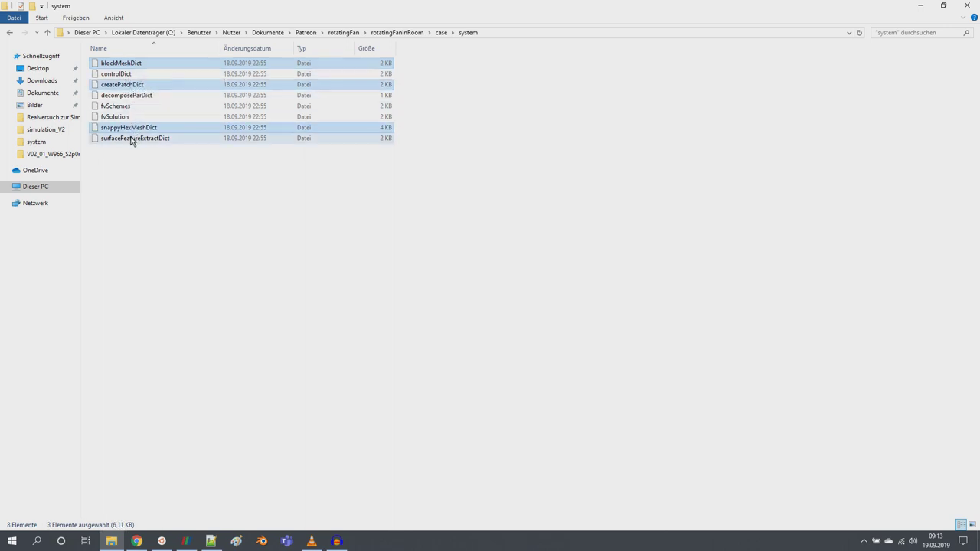
{"action": "left_click", "coordinate": [135, 139], "text": "ctrl"}
{"action": "key", "text": "shift+Delete"}
{"action": "key", "text": "Return"}
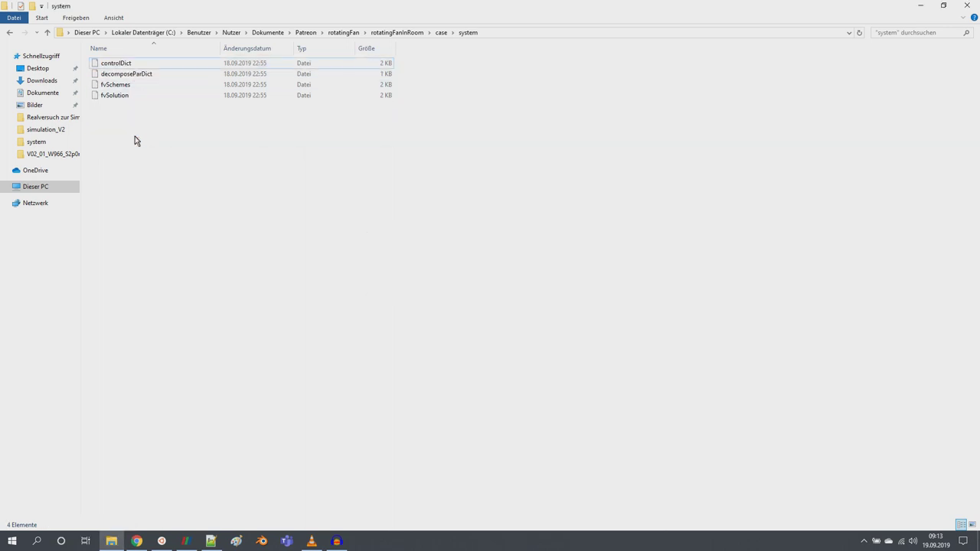
Return to the case folder and select 0.orig before going back to the terminal
{"action": "left_click", "coordinate": [436, 33]}
{"action": "left_click", "coordinate": [122, 64]}
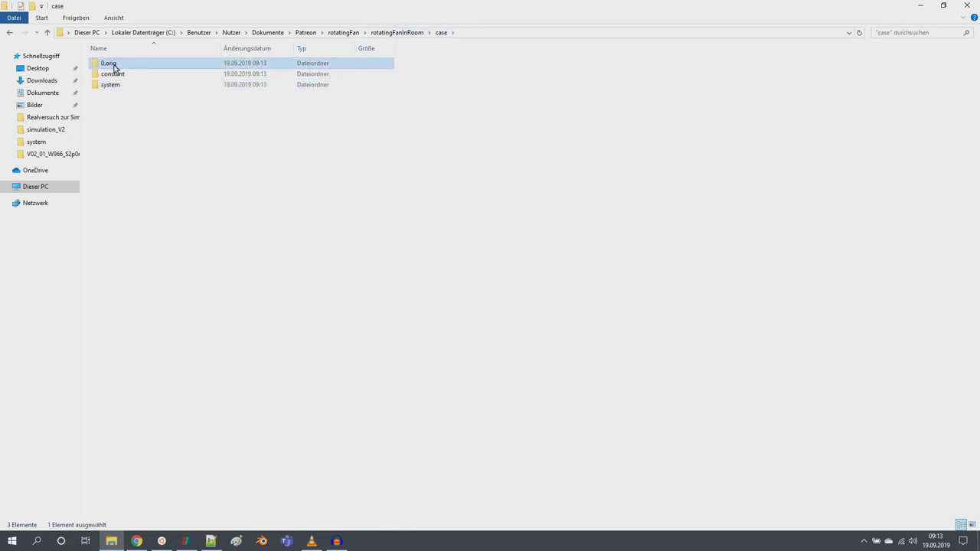
{"action": "right_click", "coordinate": [113, 66]}
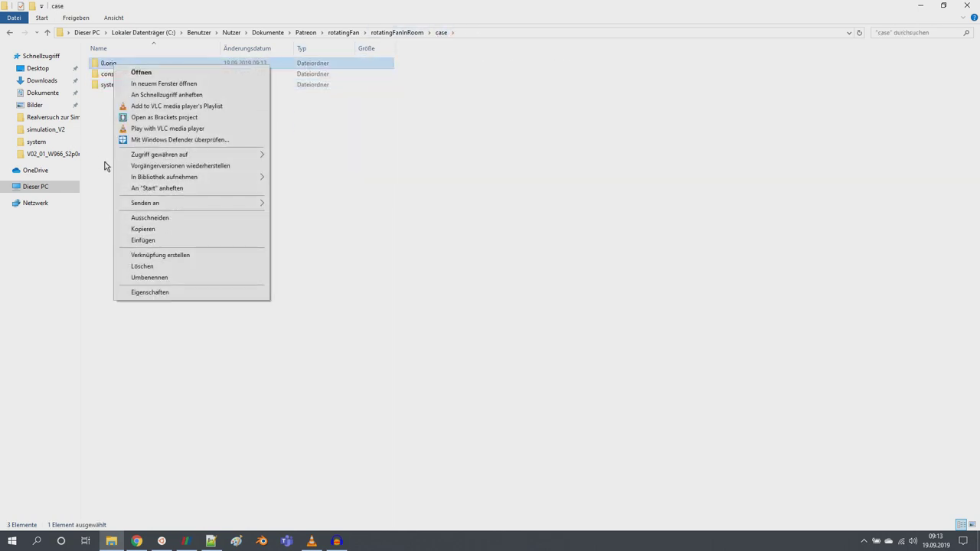
{"action": "left_click", "coordinate": [105, 166]}
{"action": "left_click", "coordinate": [124, 66]}
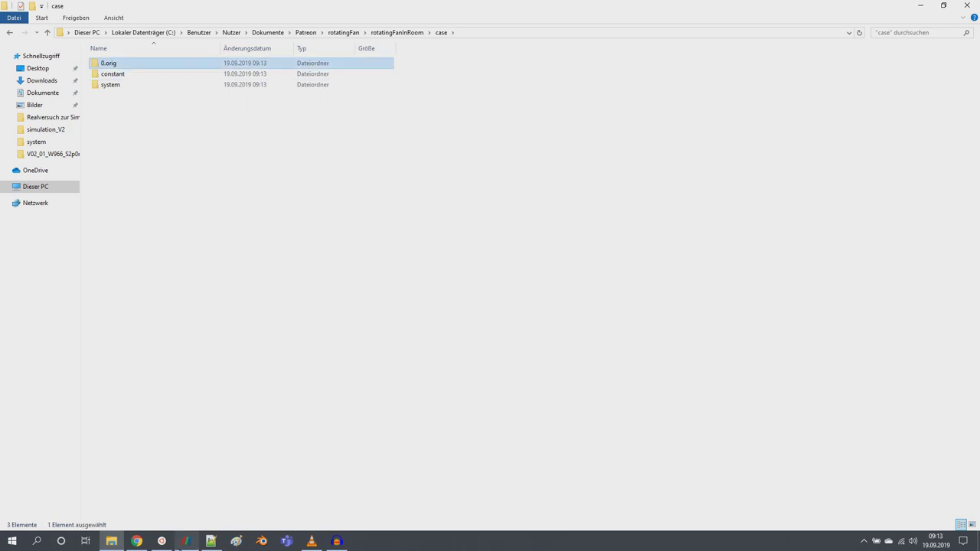
{"action": "left_click", "coordinate": [162, 541]}
Run cd .., cd case/, cp -r 0.orig/ 0 and ls, checking the new 0 folder
{"action": "type", "text": "cd .."}
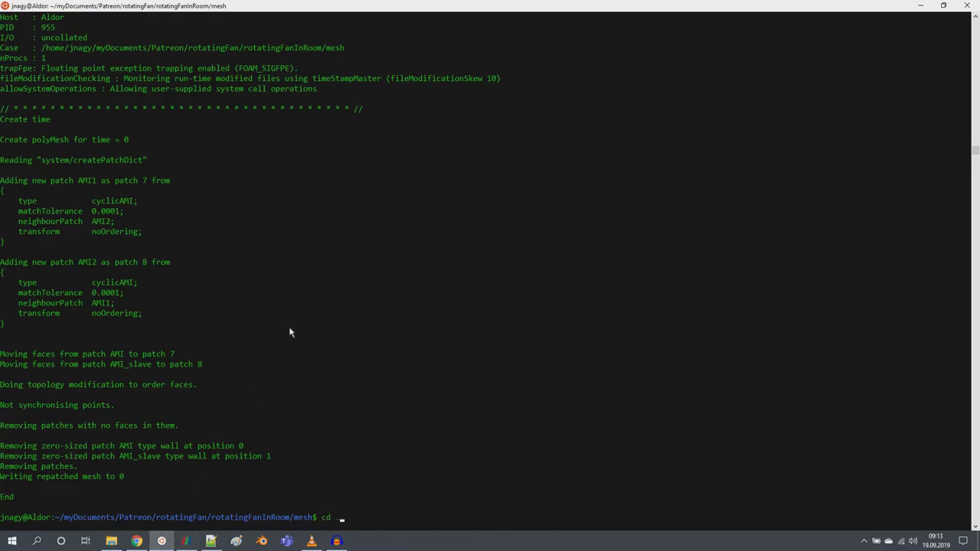
{"action": "key", "text": "Return"}
{"action": "type", "text": "cd case/"}
{"action": "key", "text": "Return"}
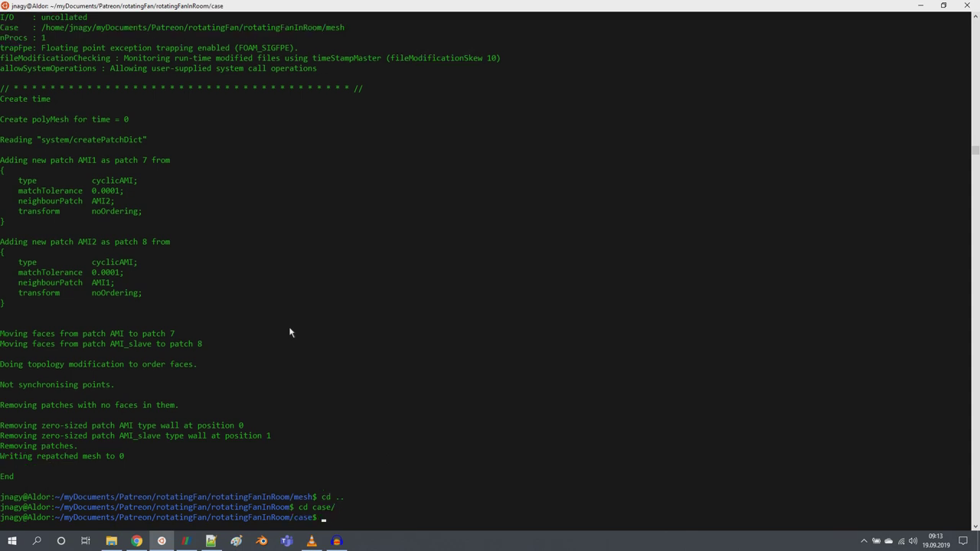
{"action": "type", "text": "cp -r 0.orig/ 0"}
{"action": "key", "text": "Return"}
{"action": "type", "text": "ls"}
{"action": "key", "text": "Return"}
{"action": "key", "text": "alt+Tab"}
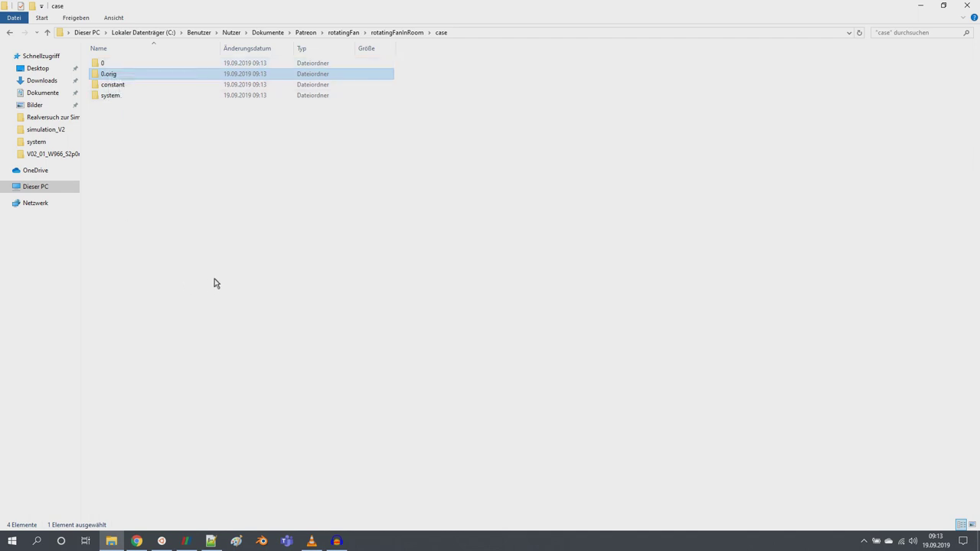
{"action": "key", "text": "Tab"}
{"action": "key", "text": "alt+Tab"}
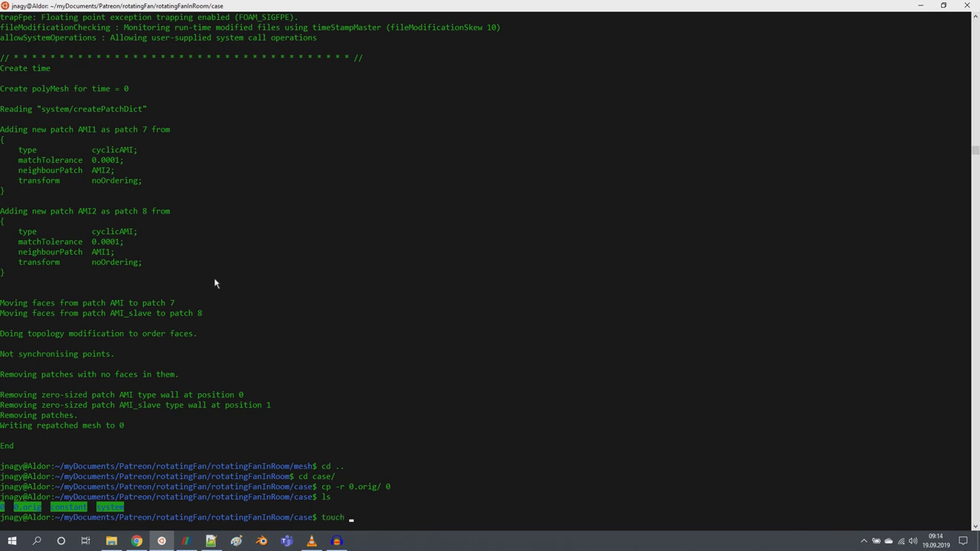
Create an empty open.foam, then select k, nut, omega, p and U in case/0
{"action": "key", "text": "Return"}
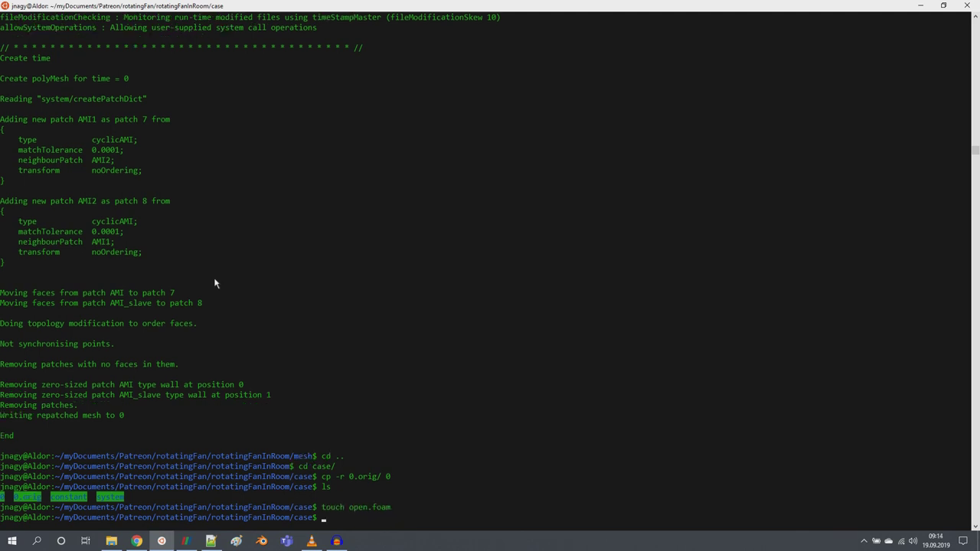
{"action": "key", "text": "alt+Tab"}
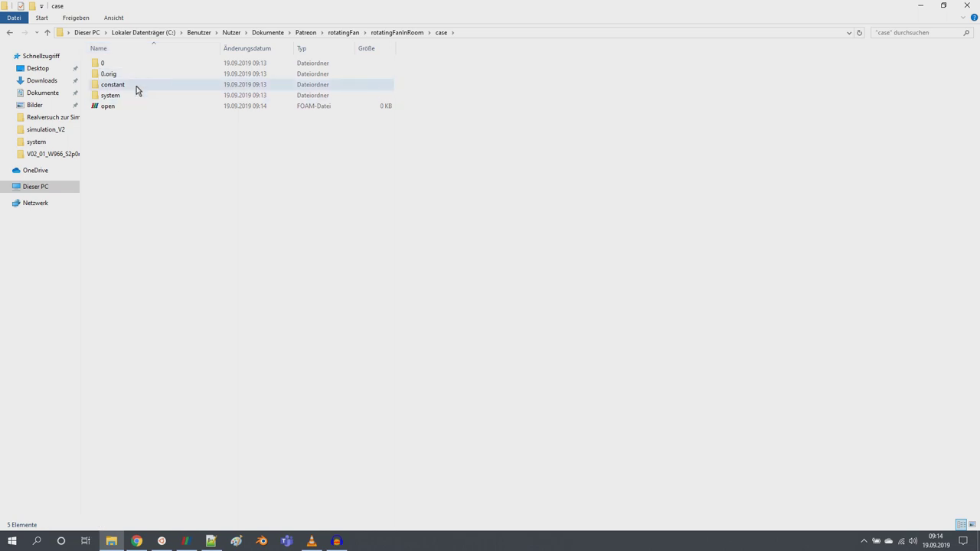
{"action": "double_click", "coordinate": [125, 75]}
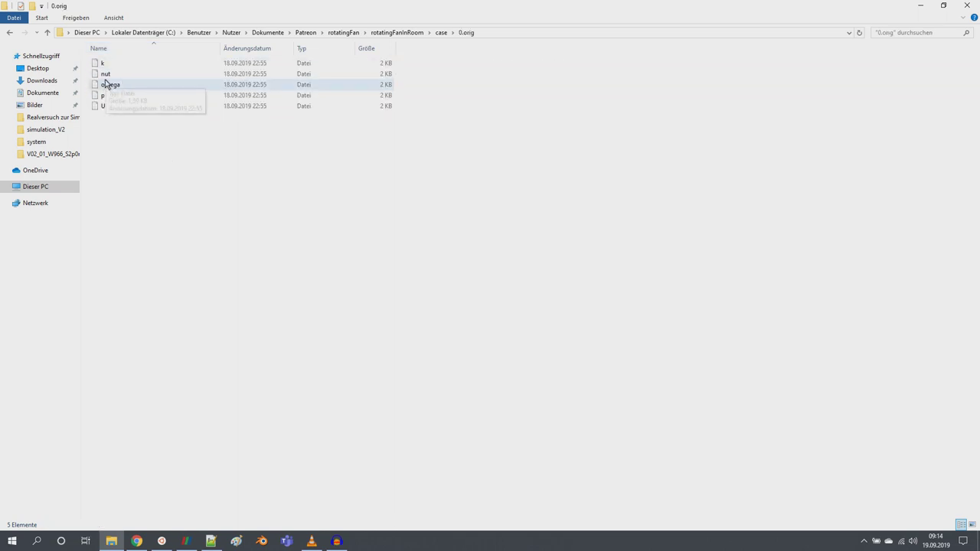
{"action": "left_click", "coordinate": [436, 34]}
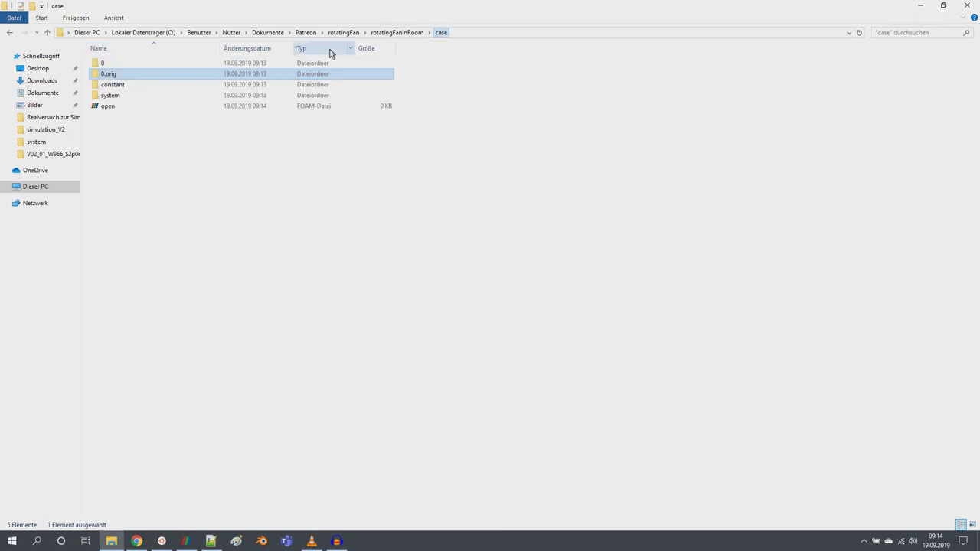
{"action": "double_click", "coordinate": [126, 64]}
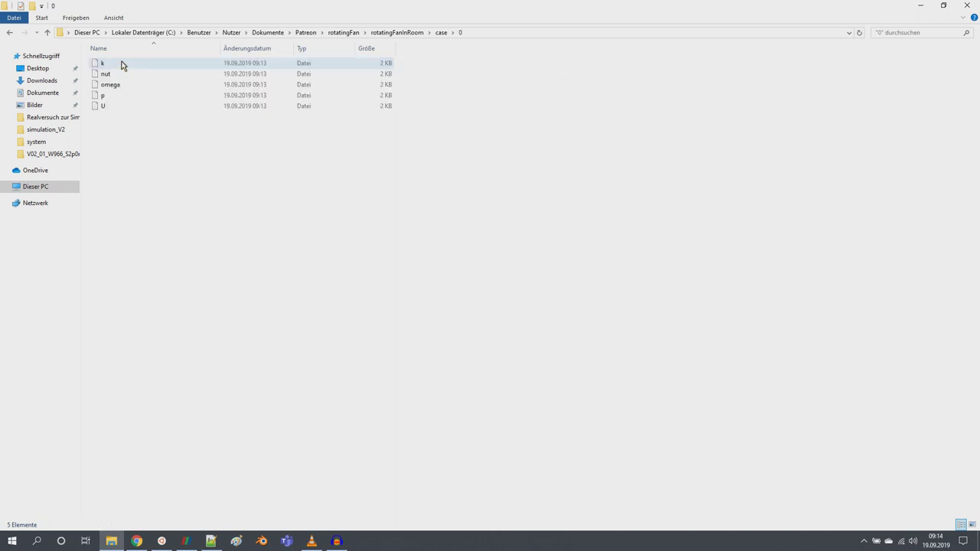
{"action": "left_click_drag", "start_coordinate": [137, 176], "coordinate": [330, 367]}
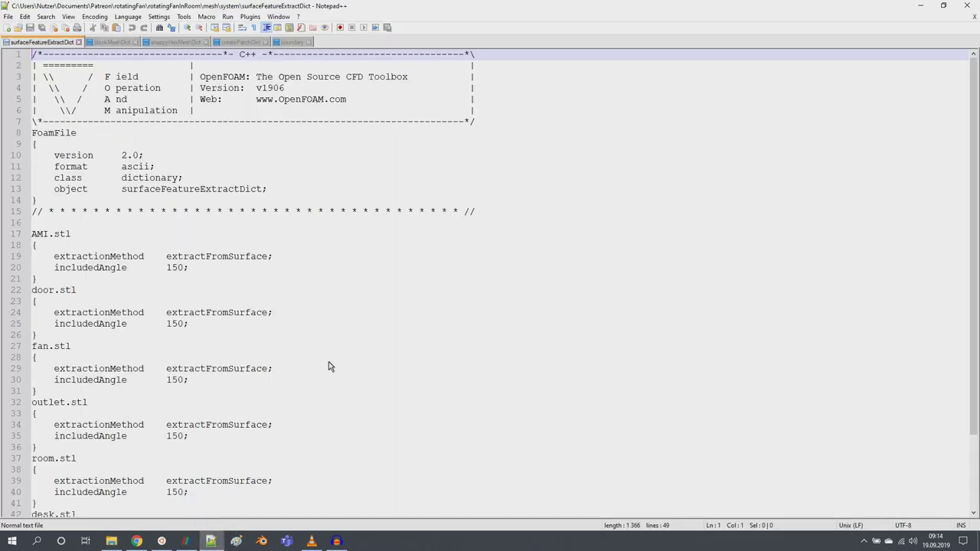
Open k, nut, omega, p and U from case/0 in Notepad++ and show U
{"action": "left_click", "coordinate": [325, 43]}
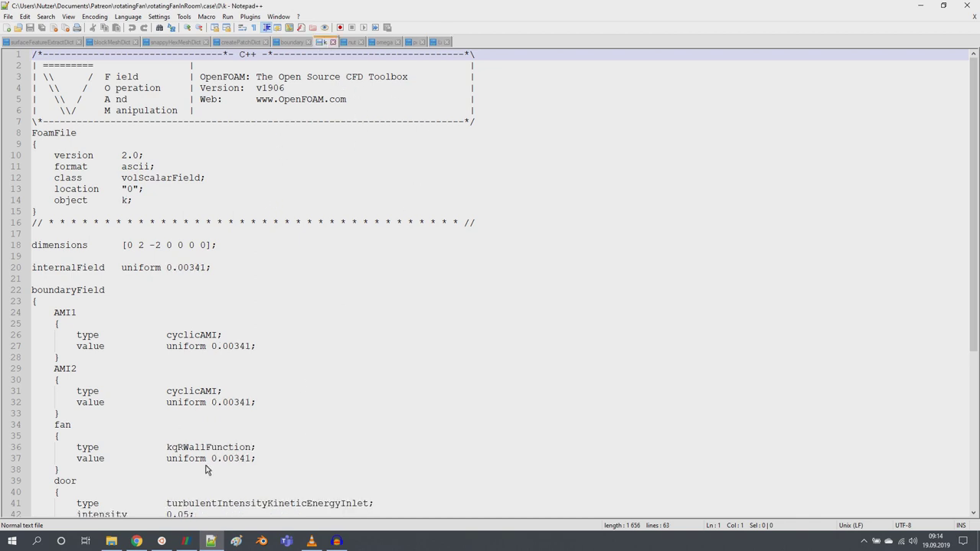
{"action": "left_click", "coordinate": [111, 541]}
{"action": "left_click", "coordinate": [109, 124]}
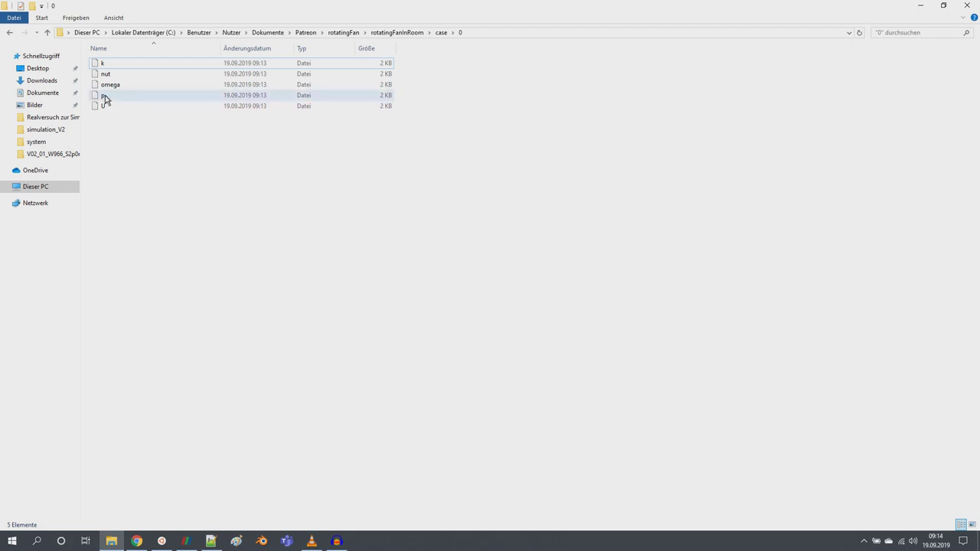
{"action": "left_click", "coordinate": [105, 95]}
{"action": "left_click", "coordinate": [108, 107]}
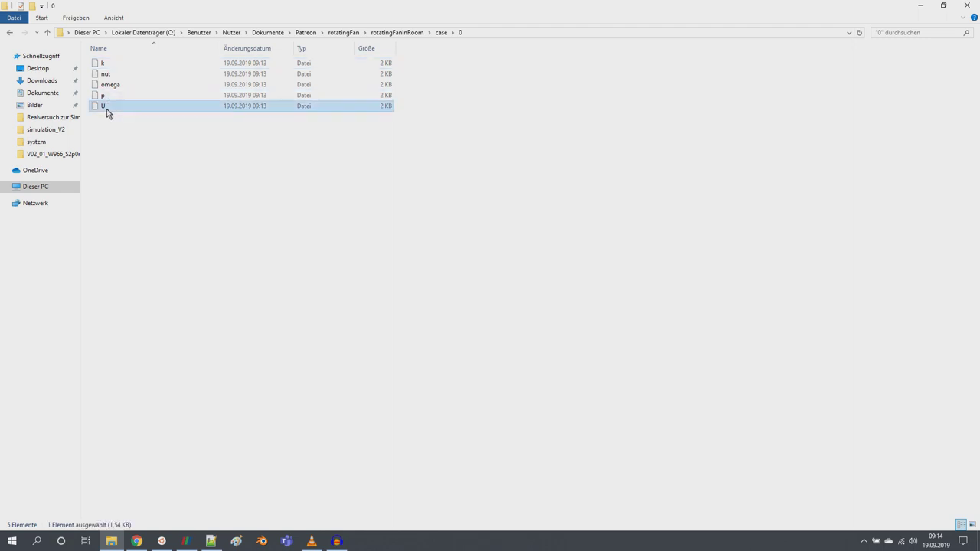
{"action": "left_click_drag", "start_coordinate": [417, 87], "coordinate": [376, 63]}
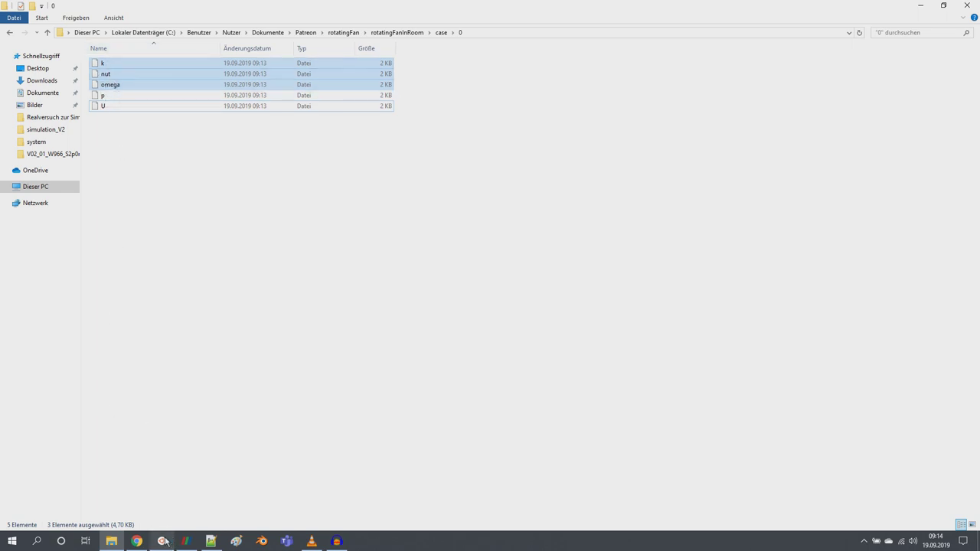
{"action": "left_click", "coordinate": [210, 541]}
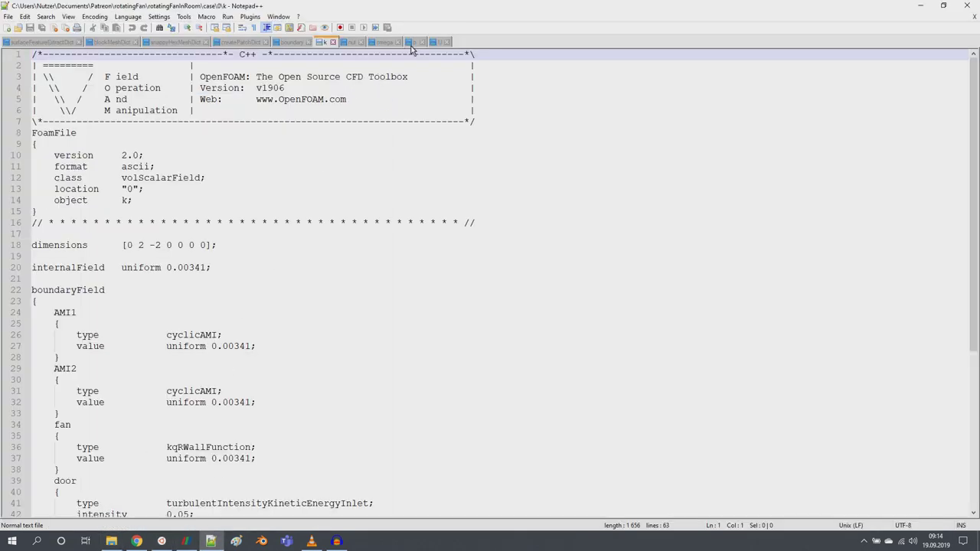
{"action": "left_click", "coordinate": [438, 43]}
In the U file, check the AMI patch blocks and the fan's movingWallVelocity condition
{"action": "scroll", "coordinate": [99, 336], "scroll_direction": "down", "scroll_amount": 1}
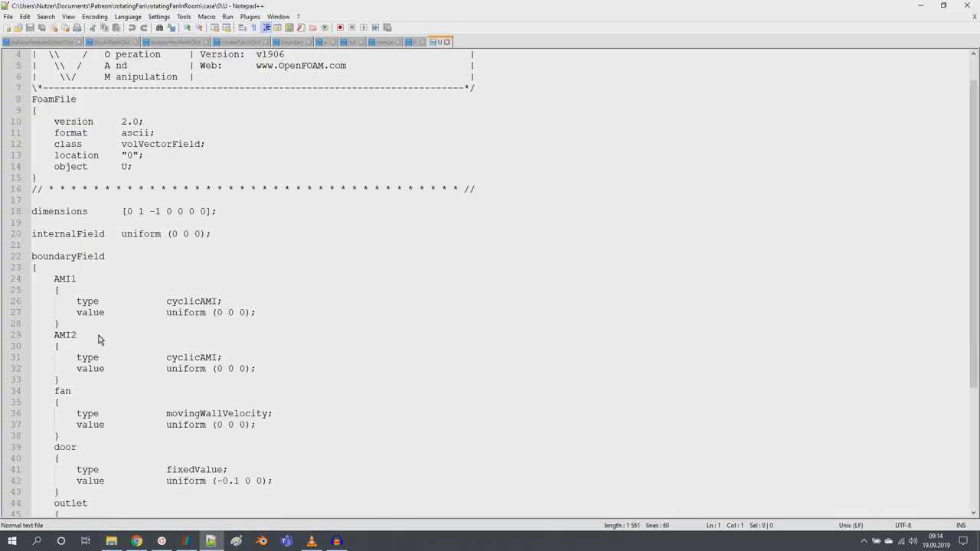
{"action": "left_click_drag", "start_coordinate": [71, 379], "coordinate": [15, 278]}
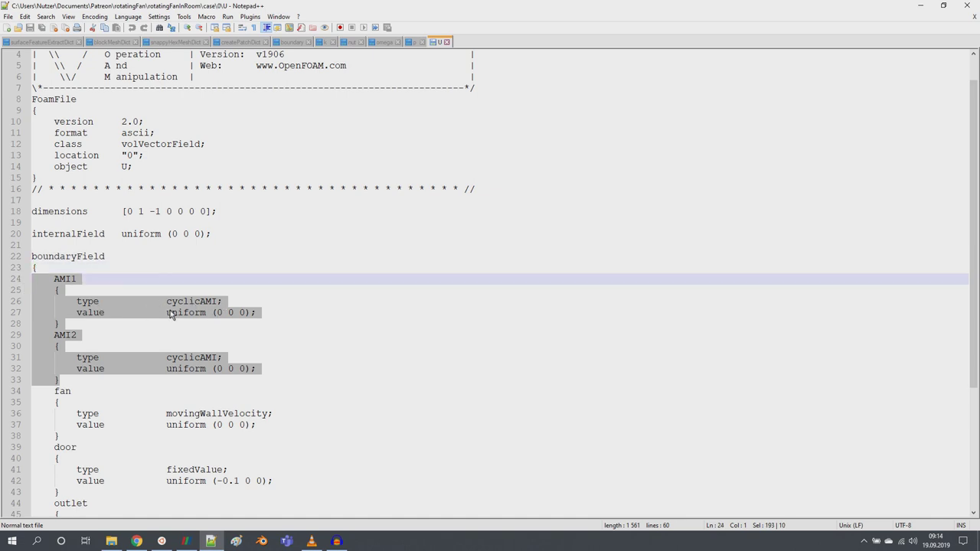
{"action": "scroll", "coordinate": [165, 315], "scroll_direction": "down", "scroll_amount": 3}
{"action": "double_click", "coordinate": [65, 293]}
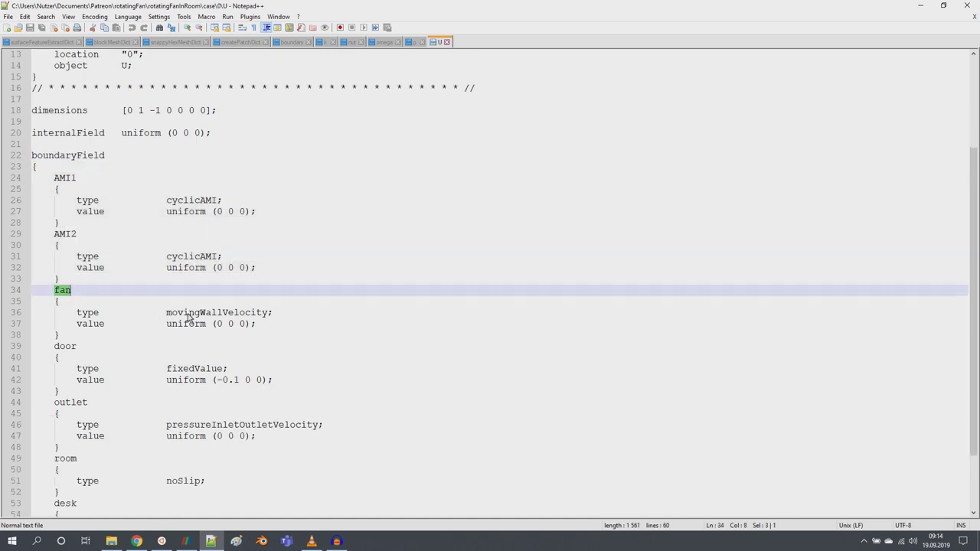
{"action": "double_click", "coordinate": [219, 314]}
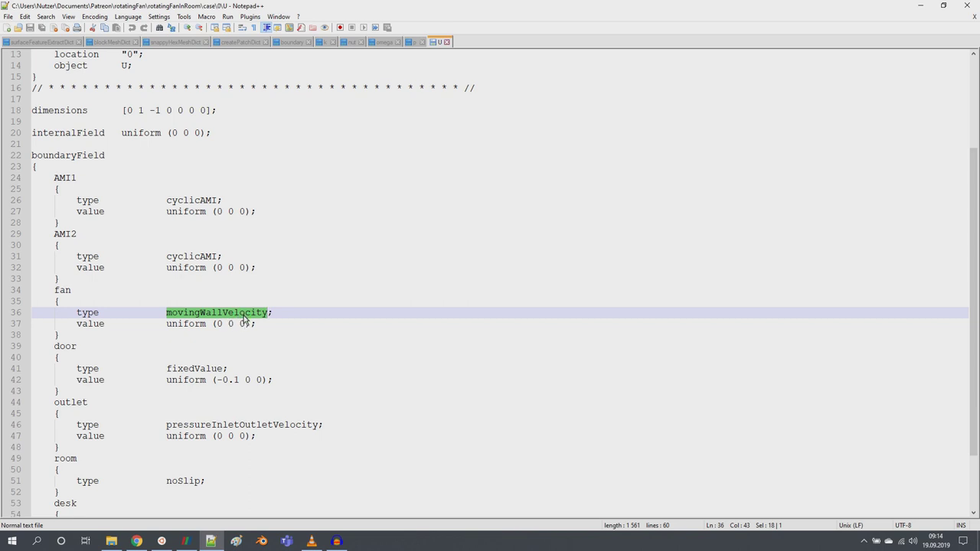
Check the door's -0.1 inflow velocity, then bring up the AMI cylinder geometry in ParaView
{"action": "double_click", "coordinate": [66, 346]}
{"action": "scroll", "coordinate": [252, 376], "scroll_direction": "down", "scroll_amount": 2}
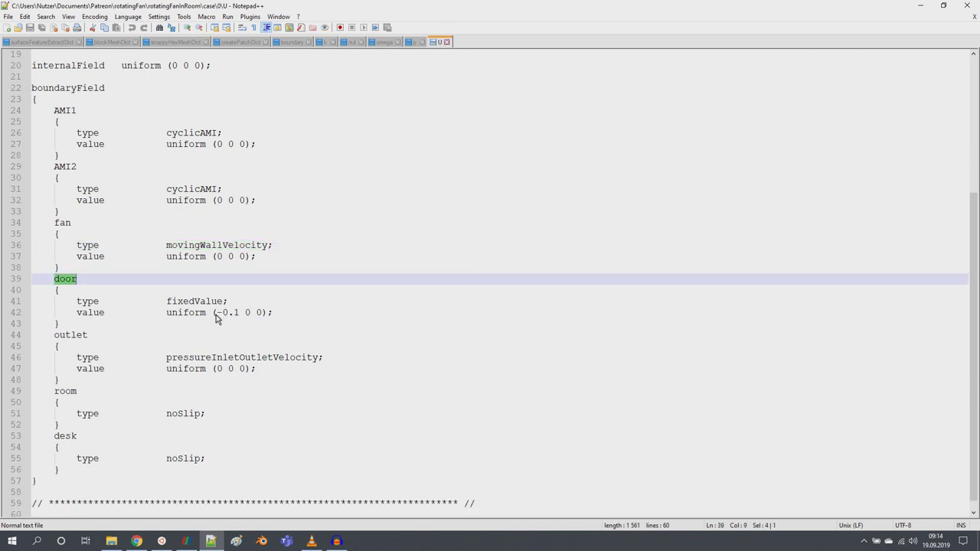
{"action": "left_click_drag", "start_coordinate": [216, 315], "coordinate": [242, 318]}
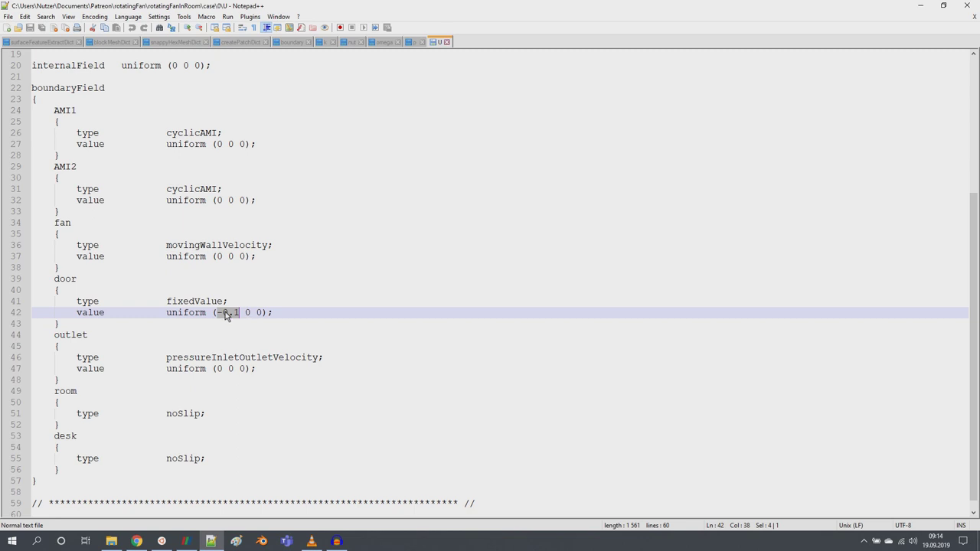
{"action": "left_click", "coordinate": [186, 541]}
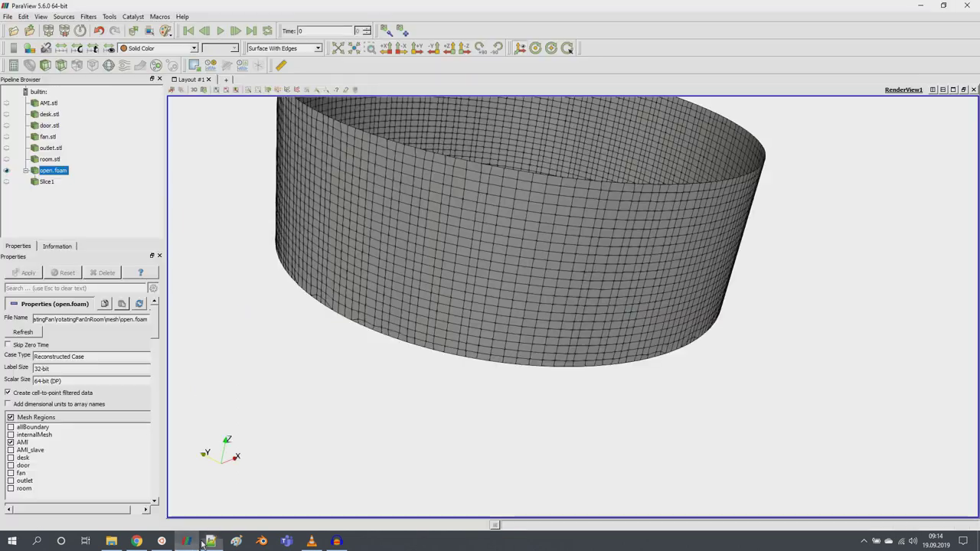
Show door.stl and room.stl, rotate the room to locate the door opening, then return to the U file
{"action": "left_click", "coordinate": [7, 126]}
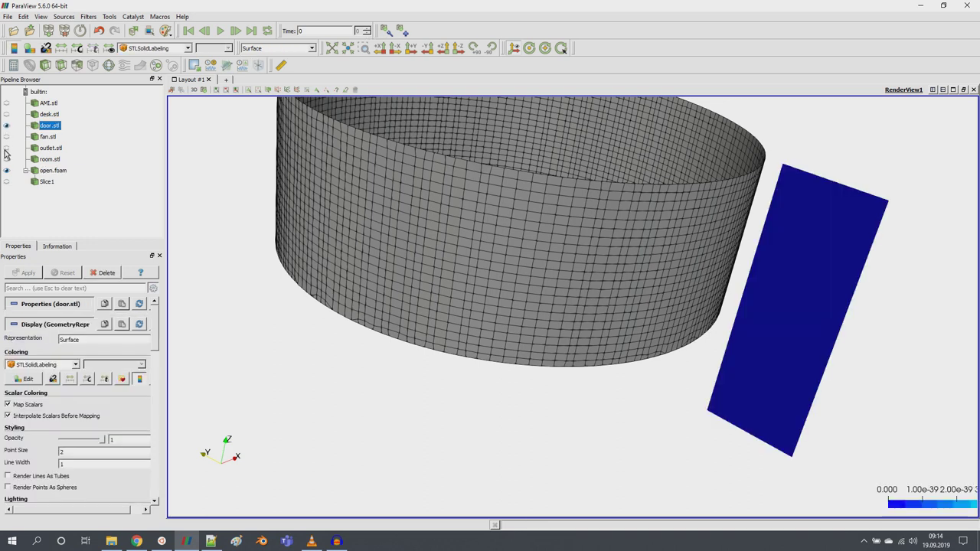
{"action": "left_click", "coordinate": [7, 159]}
{"action": "left_click_drag", "start_coordinate": [237, 166], "coordinate": [418, 254]}
{"action": "scroll", "coordinate": [459, 260], "scroll_direction": "down", "scroll_amount": 3}
{"action": "left_click_drag", "start_coordinate": [474, 263], "coordinate": [407, 241]}
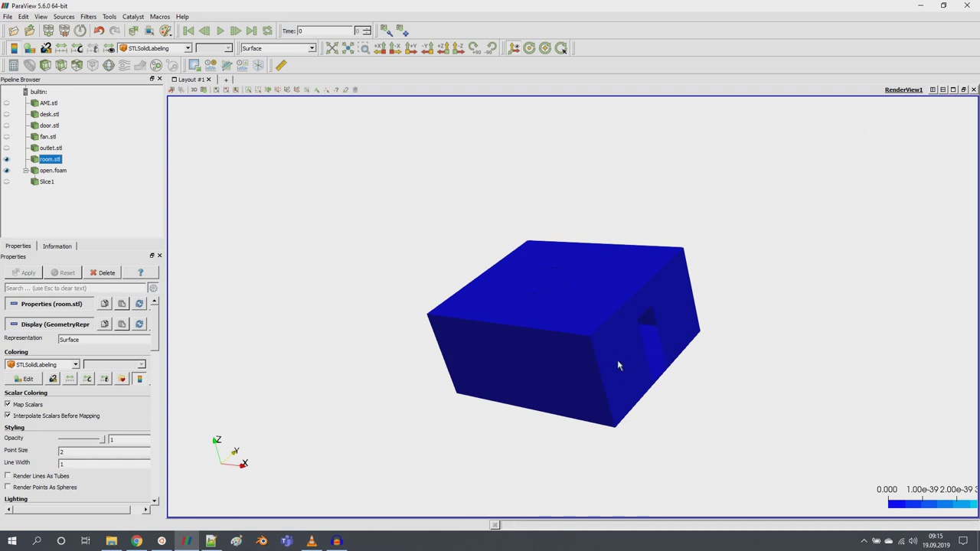
{"action": "left_click", "coordinate": [210, 541]}
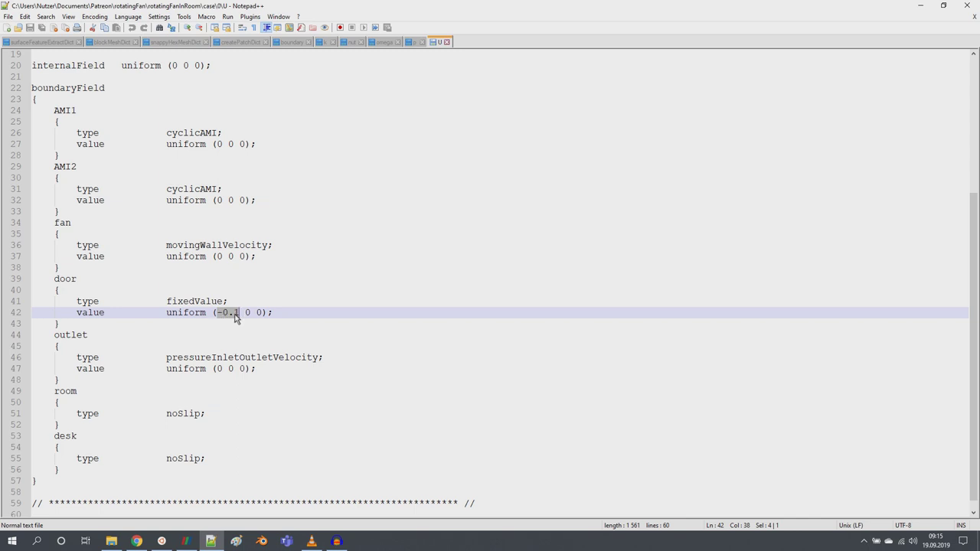
{"action": "double_click", "coordinate": [70, 335]}
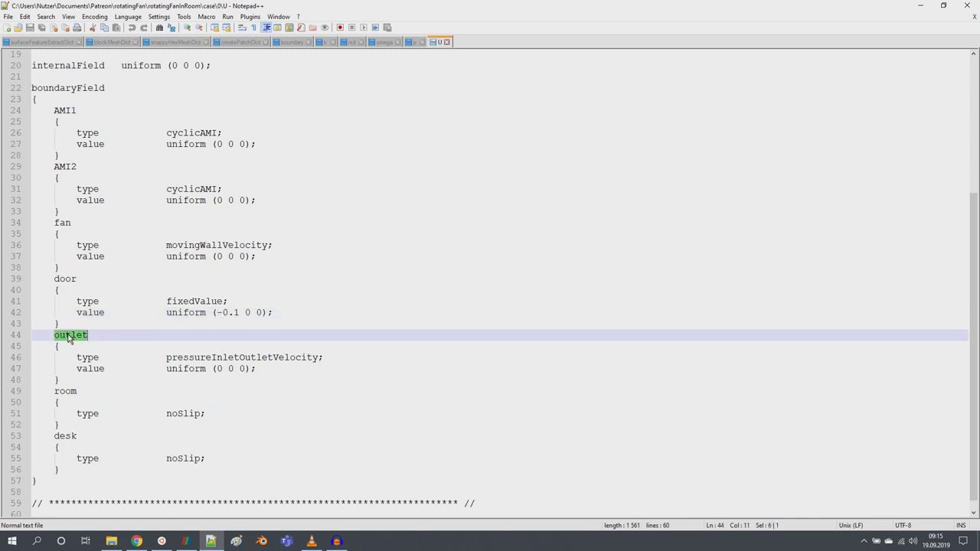
{"action": "left_click", "coordinate": [210, 358]}
{"action": "double_click", "coordinate": [214, 360]}
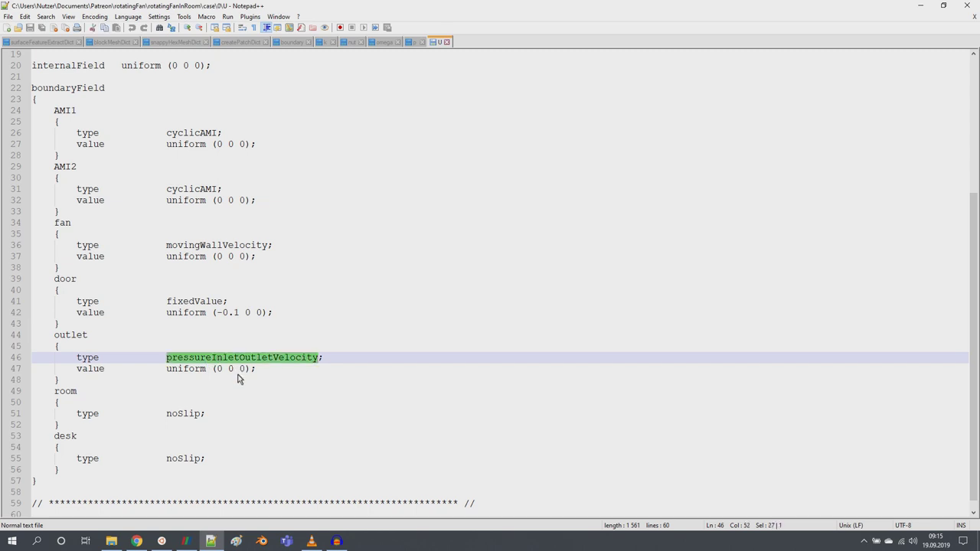
{"action": "double_click", "coordinate": [65, 394]}
{"action": "double_click", "coordinate": [72, 438]}
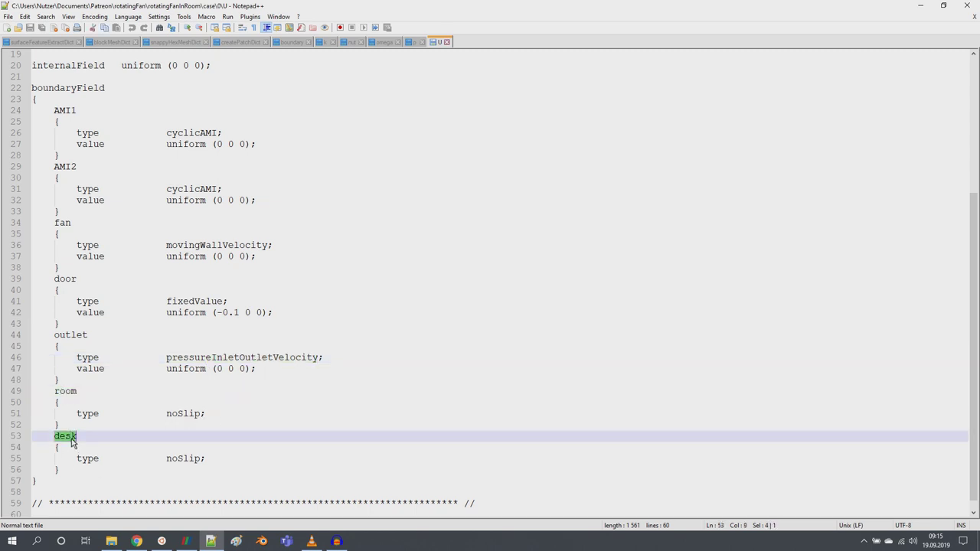
{"action": "double_click", "coordinate": [187, 415]}
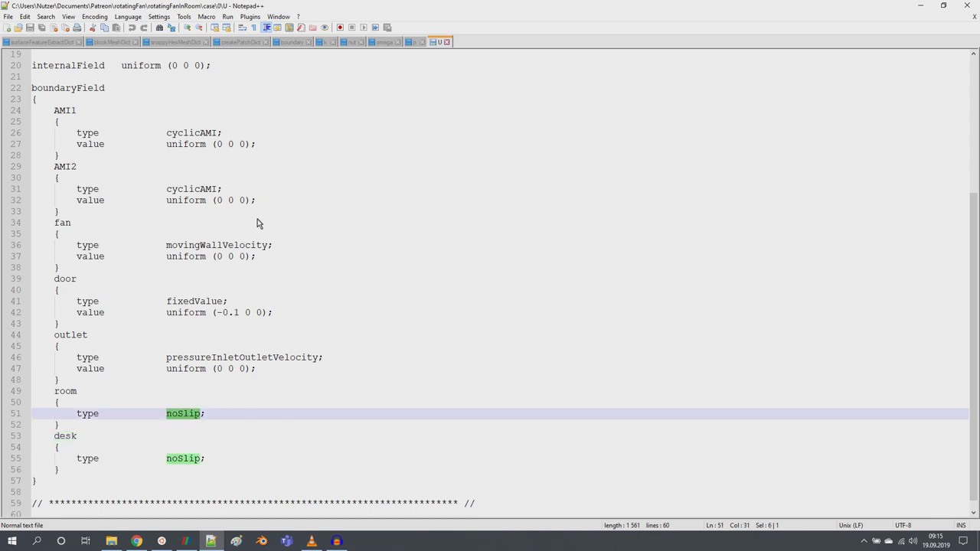
{"action": "left_click", "coordinate": [414, 43]}
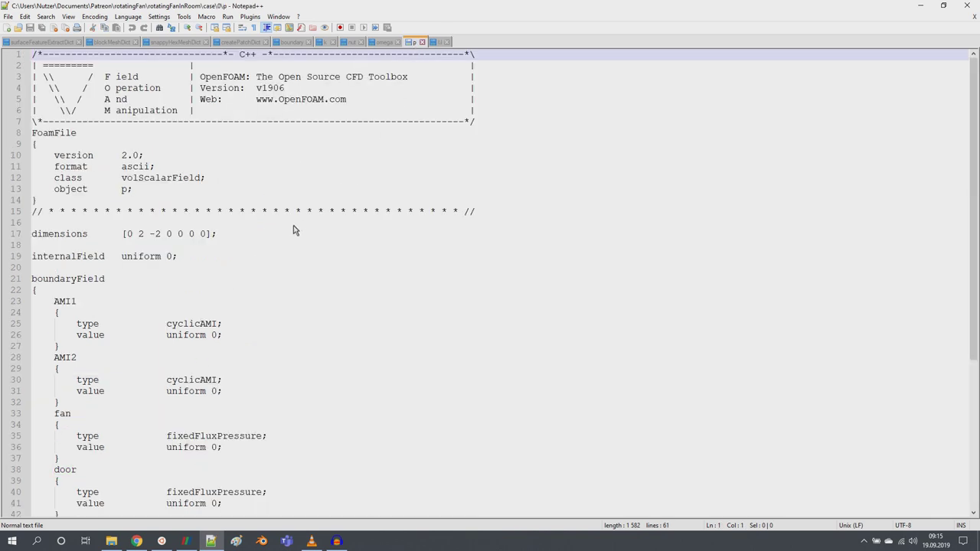
{"action": "left_click", "coordinate": [130, 194]}
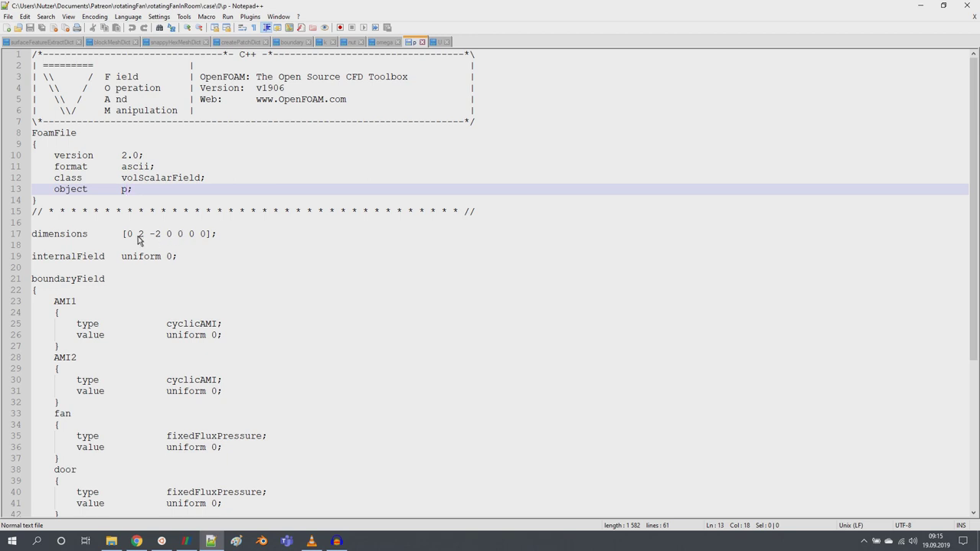
{"action": "left_click_drag", "start_coordinate": [127, 235], "coordinate": [212, 237]}
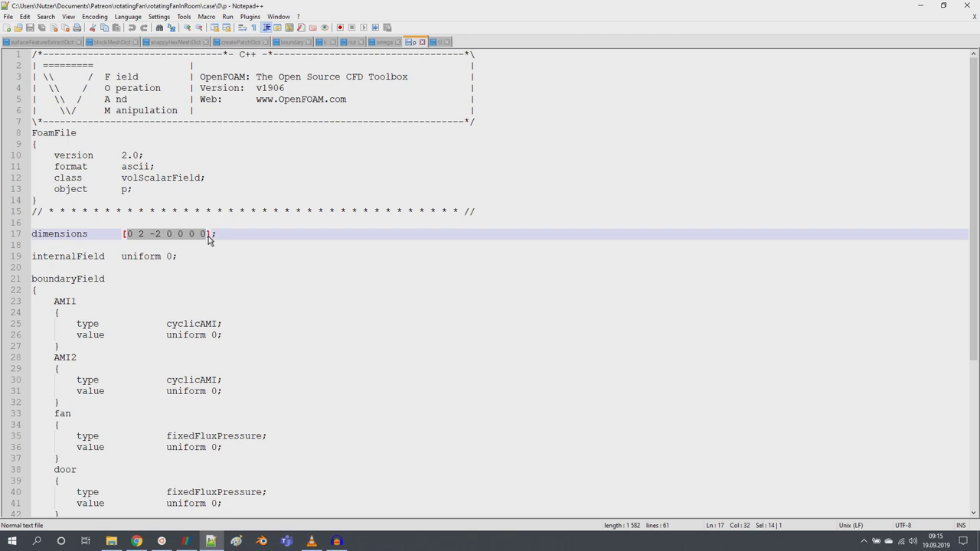
{"action": "scroll", "coordinate": [211, 238], "scroll_direction": "down", "scroll_amount": 5}
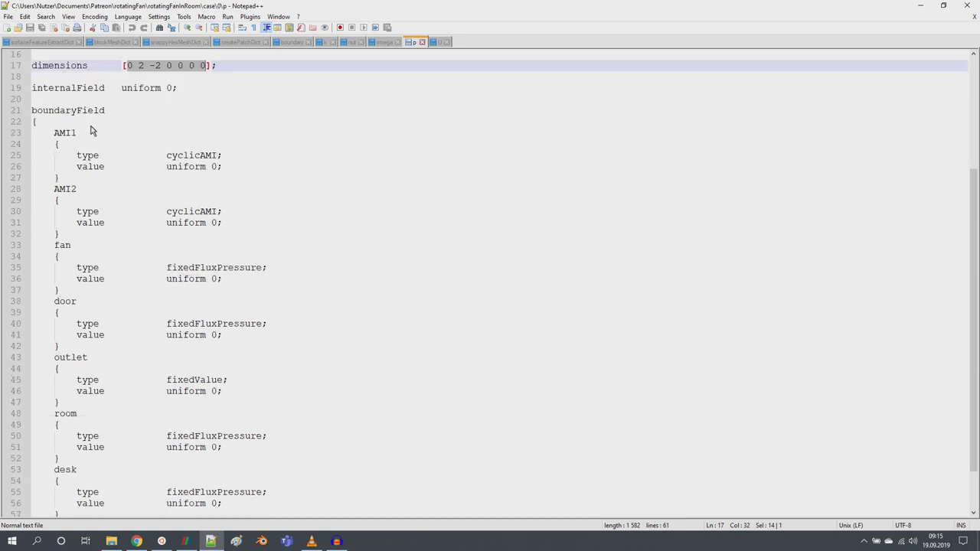
{"action": "double_click", "coordinate": [204, 157]}
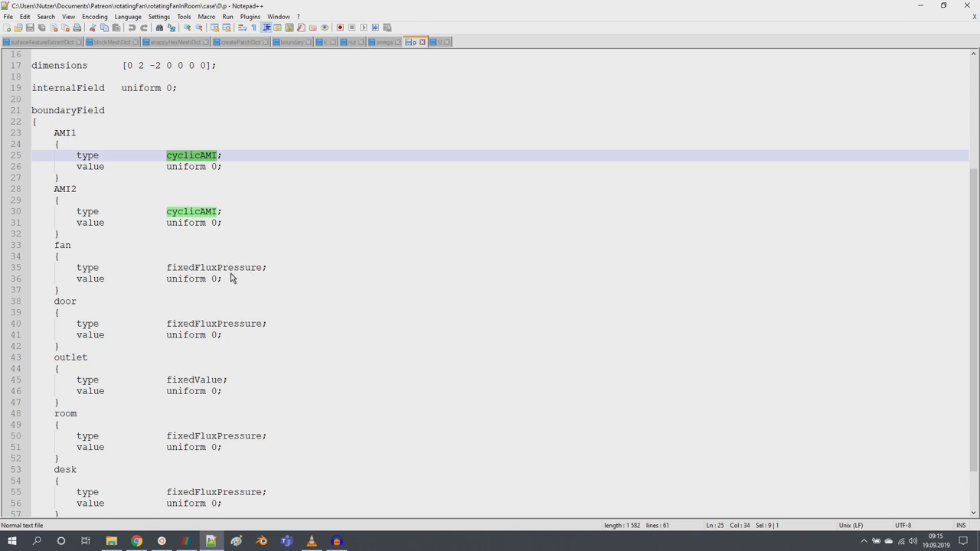
{"action": "scroll", "coordinate": [211, 245], "scroll_direction": "down", "scroll_amount": 1}
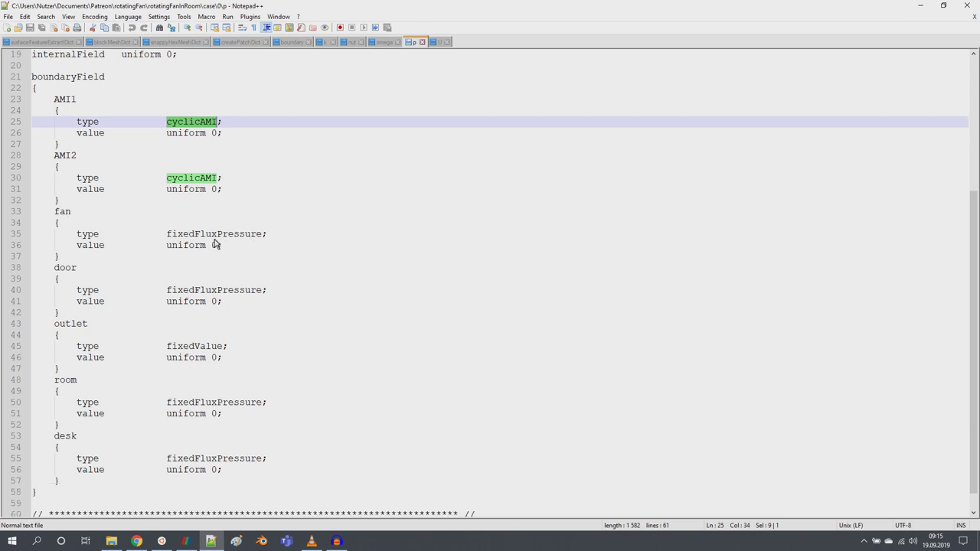
{"action": "left_click", "coordinate": [440, 42]}
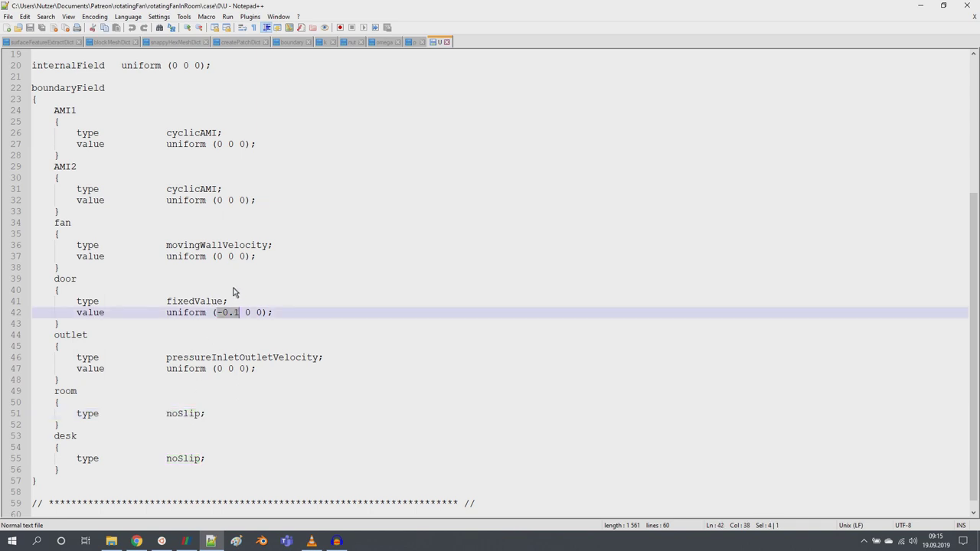
{"action": "key", "text": "shift+Right"}
{"action": "double_click", "coordinate": [209, 305]}
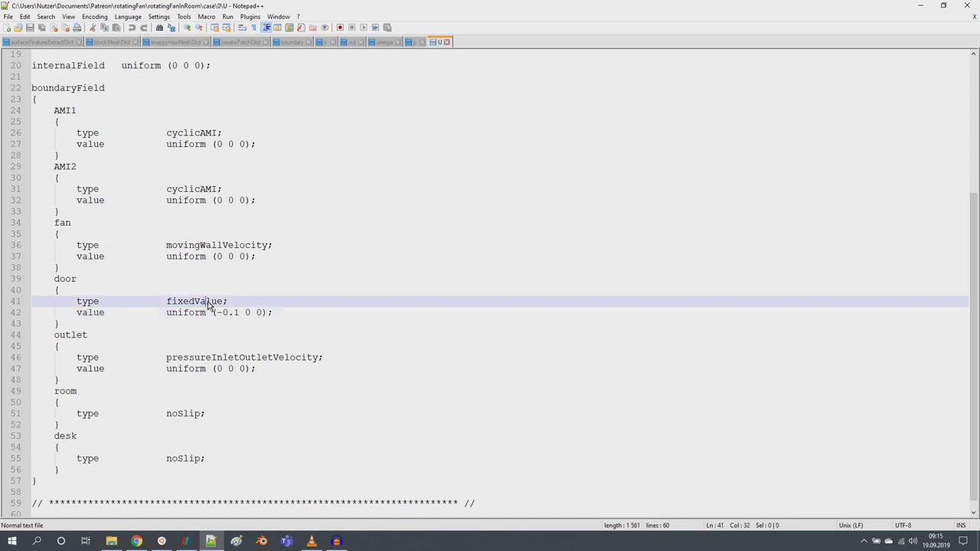
{"action": "left_click", "coordinate": [410, 43]}
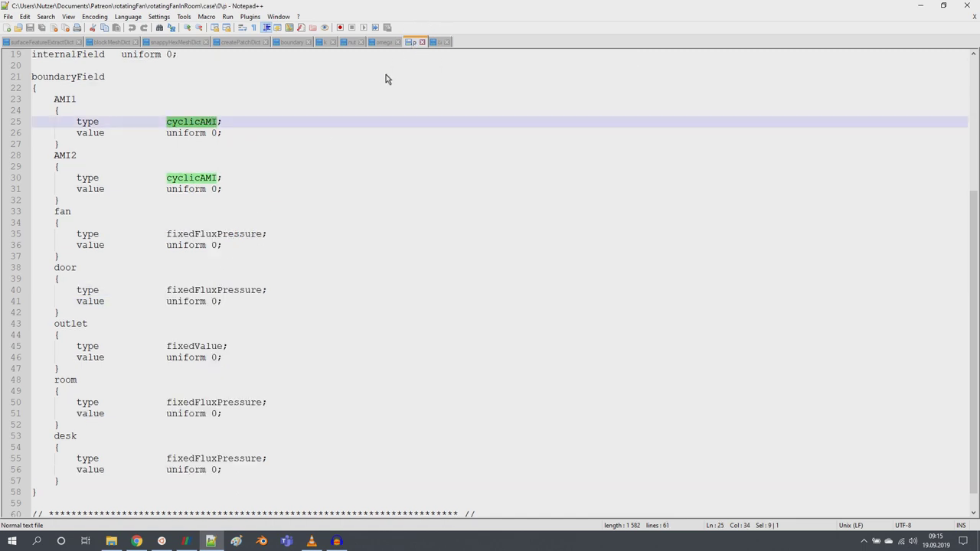
{"action": "double_click", "coordinate": [208, 234]}
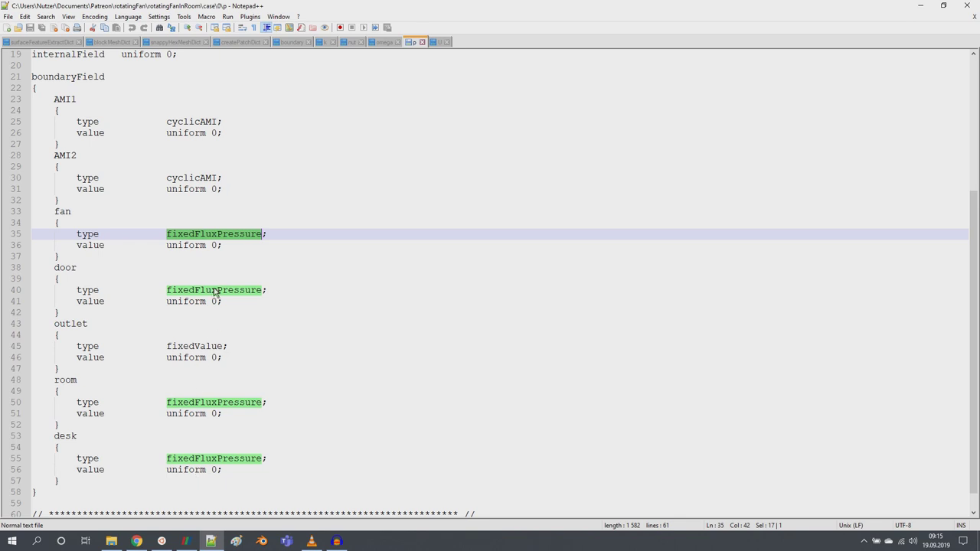
{"action": "double_click", "coordinate": [194, 346]}
{"action": "double_click", "coordinate": [214, 358]}
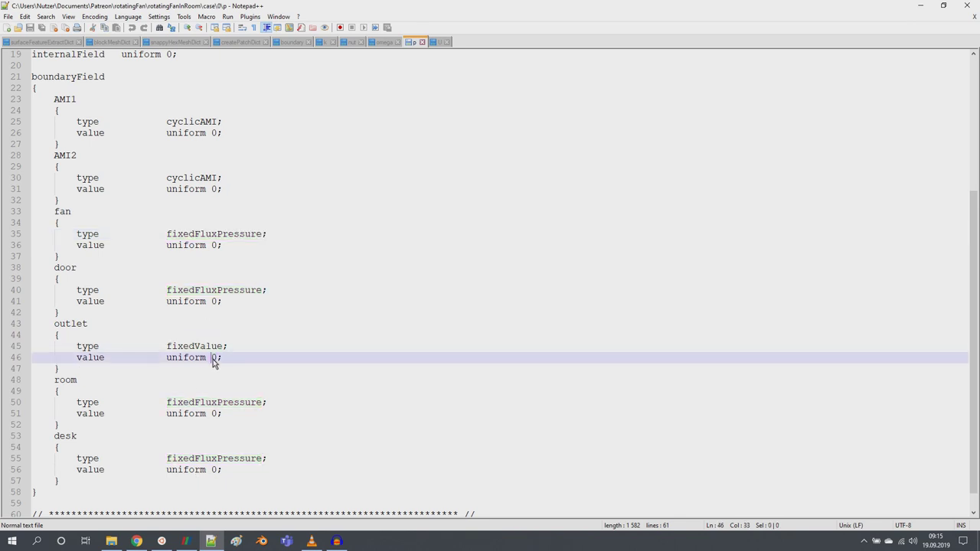
{"action": "scroll", "coordinate": [234, 321], "scroll_direction": "up", "scroll_amount": 4}
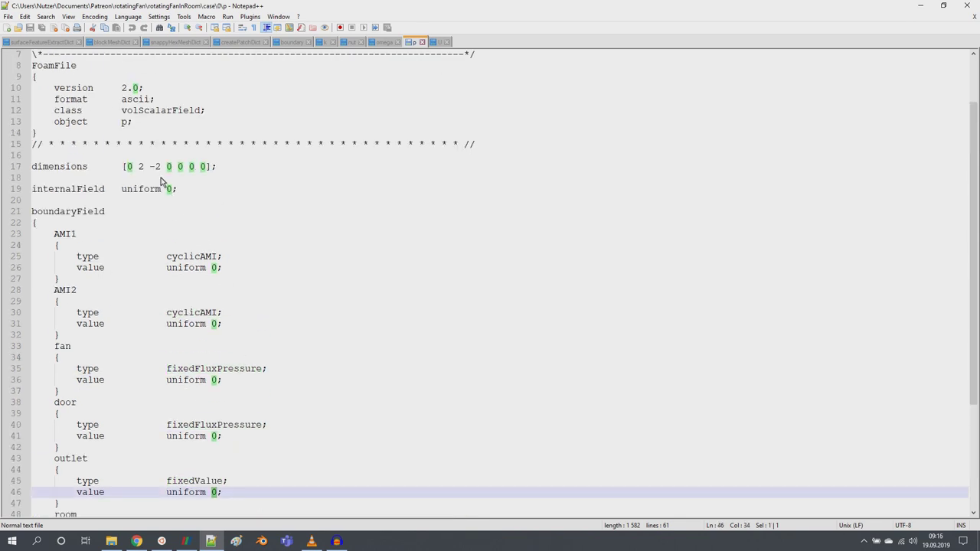
In the omega file, check the omegaWallFunction walls and the door's mixing-length inlet type
{"action": "left_click", "coordinate": [383, 42]}
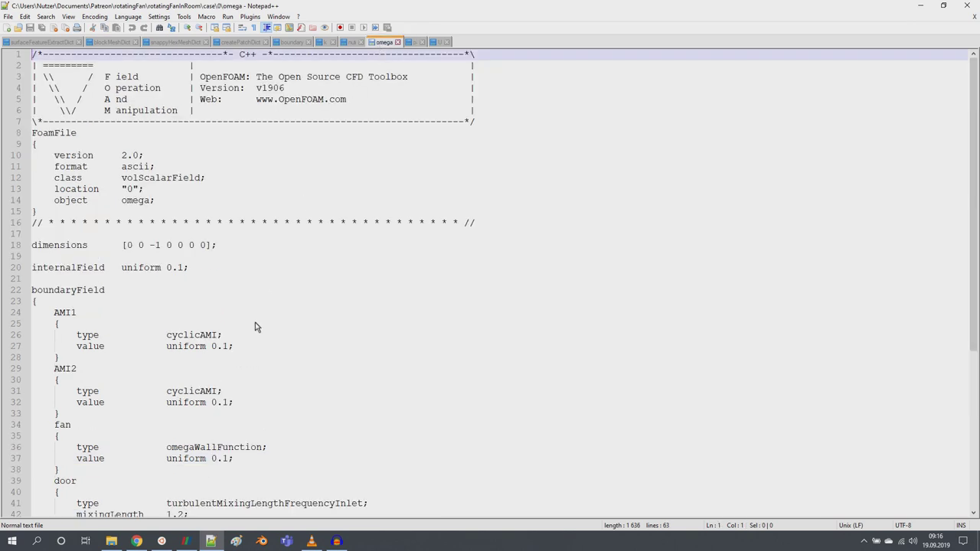
{"action": "scroll", "coordinate": [260, 328], "scroll_direction": "down", "scroll_amount": 6}
{"action": "scroll", "coordinate": [260, 325], "scroll_direction": "down", "scroll_amount": 2}
{"action": "scroll", "coordinate": [288, 309], "scroll_direction": "up", "scroll_amount": 7}
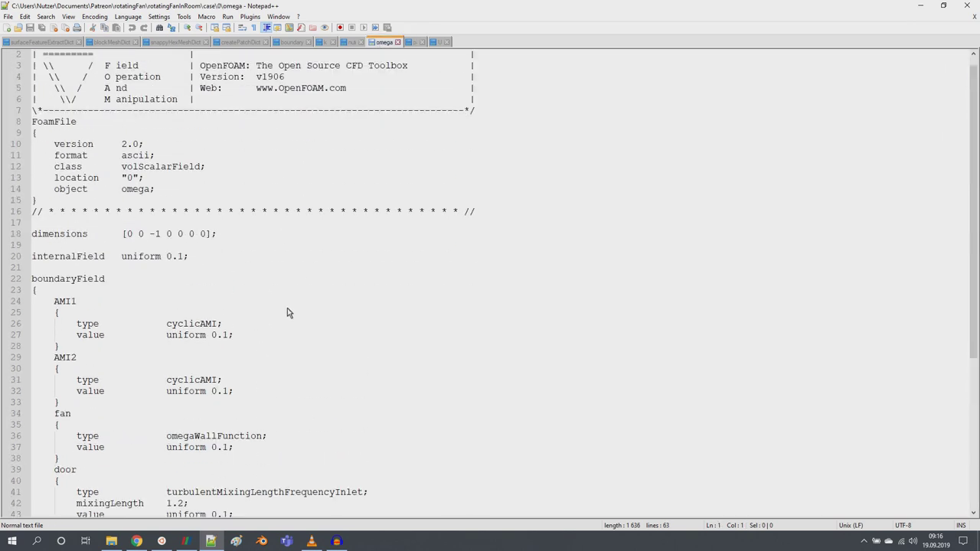
{"action": "left_click", "coordinate": [327, 42]}
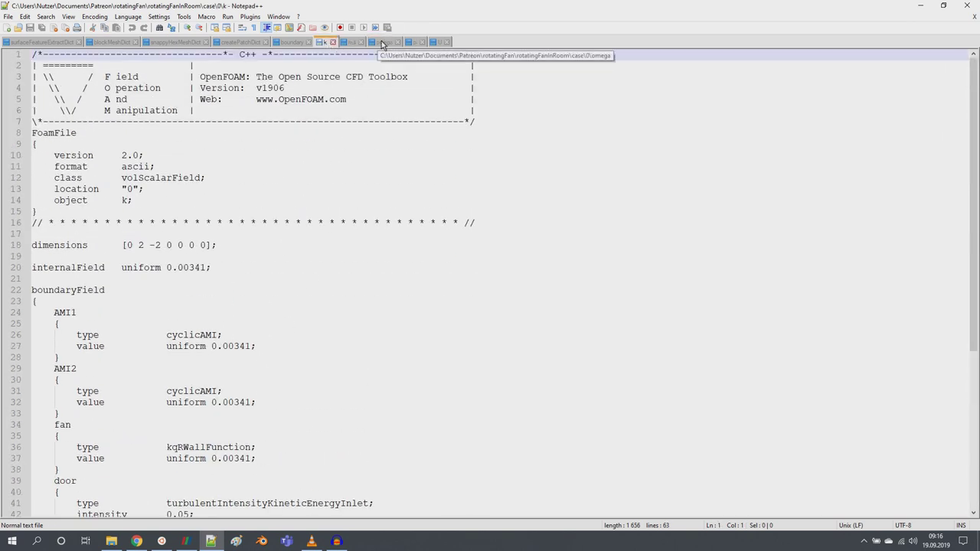
{"action": "left_click", "coordinate": [382, 43]}
{"action": "scroll", "coordinate": [332, 271], "scroll_direction": "down", "scroll_amount": 6}
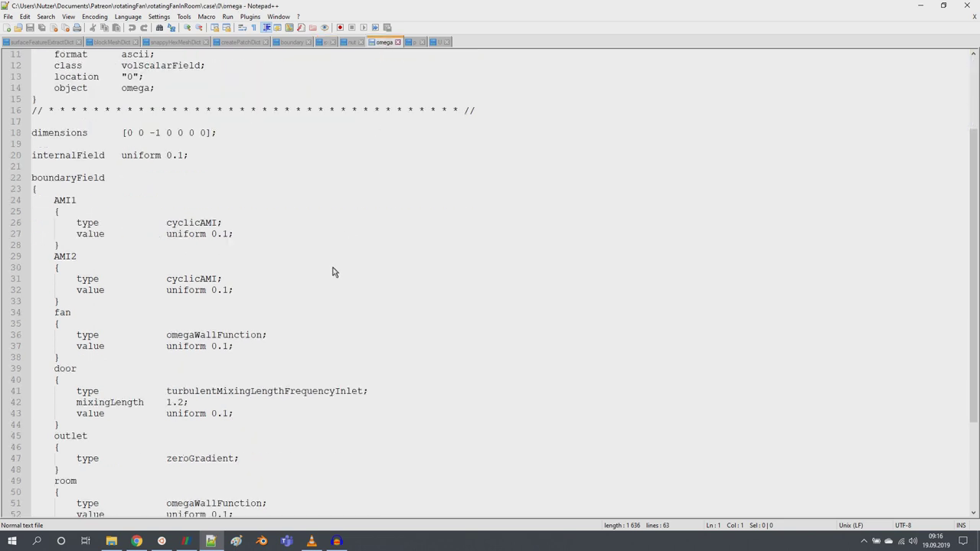
{"action": "double_click", "coordinate": [219, 404]}
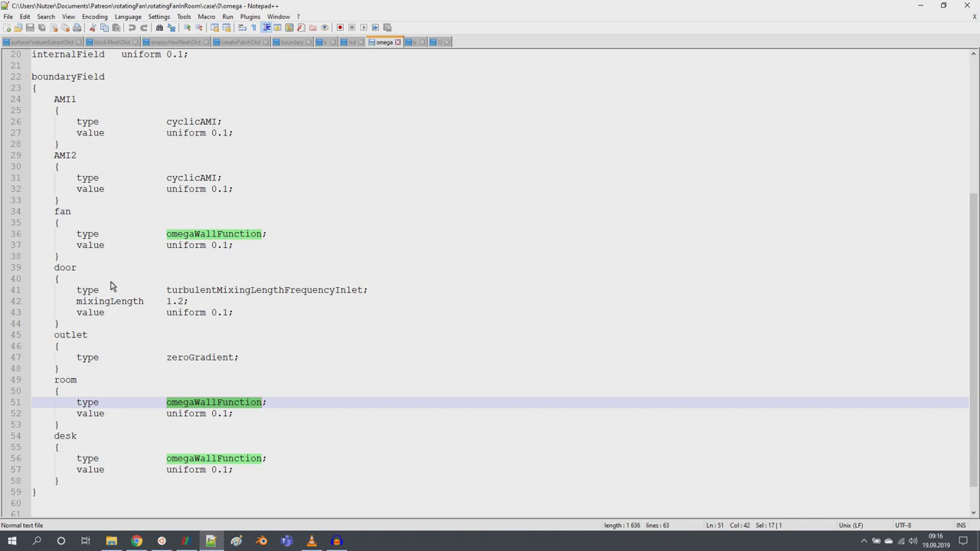
{"action": "double_click", "coordinate": [64, 269]}
{"action": "double_click", "coordinate": [242, 292]}
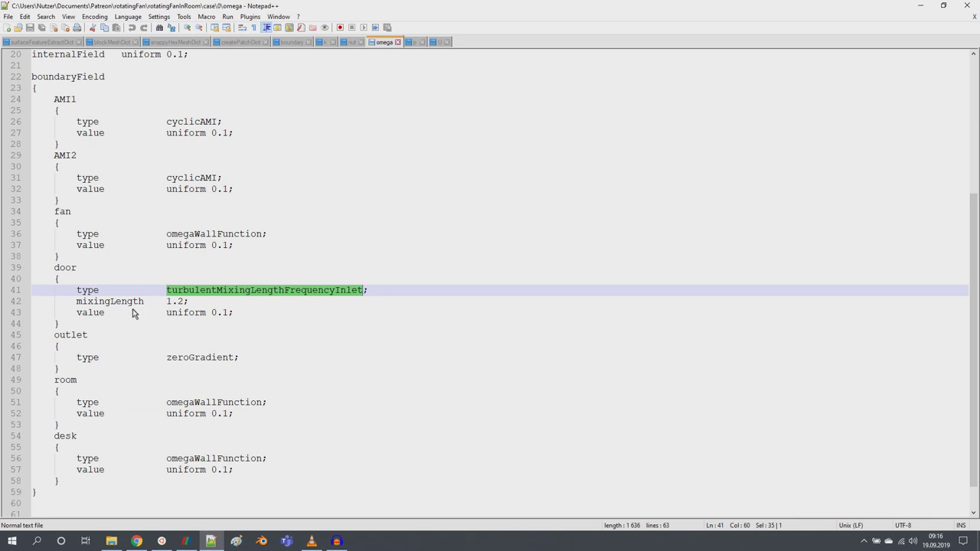
In the k file, check the kqRWallFunction walls and the door's turbulent intensity inlet at 0.05
{"action": "left_click", "coordinate": [322, 46]}
{"action": "scroll", "coordinate": [275, 326], "scroll_direction": "down", "scroll_amount": 7}
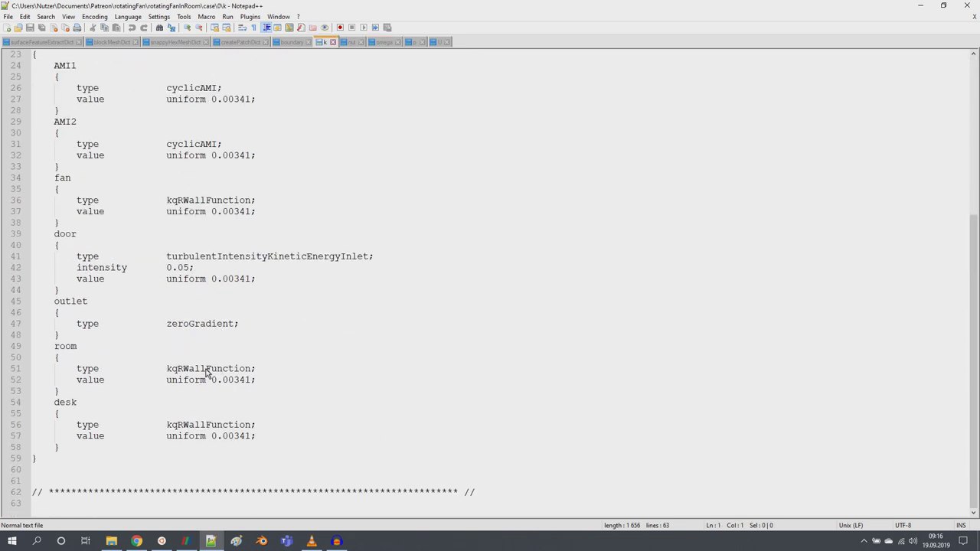
{"action": "double_click", "coordinate": [207, 370]}
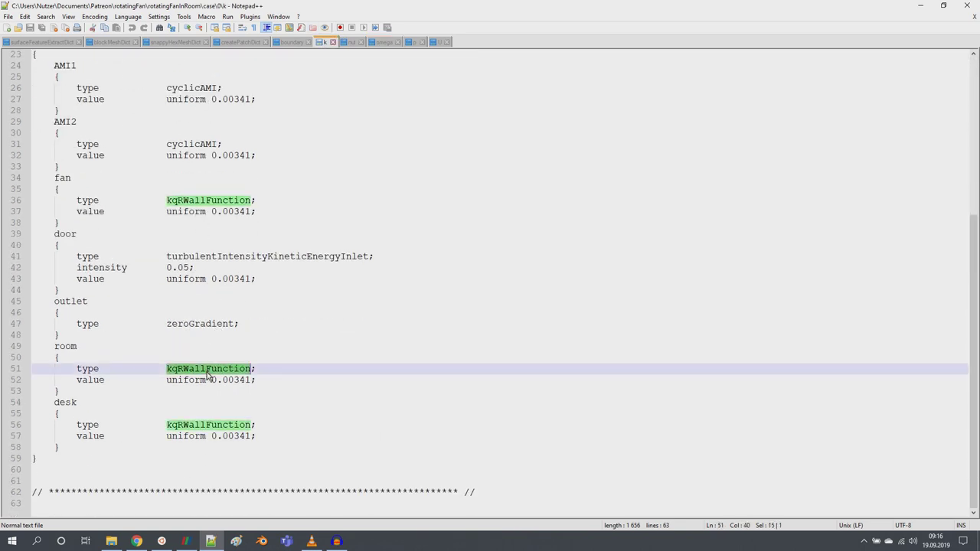
{"action": "double_click", "coordinate": [222, 260]}
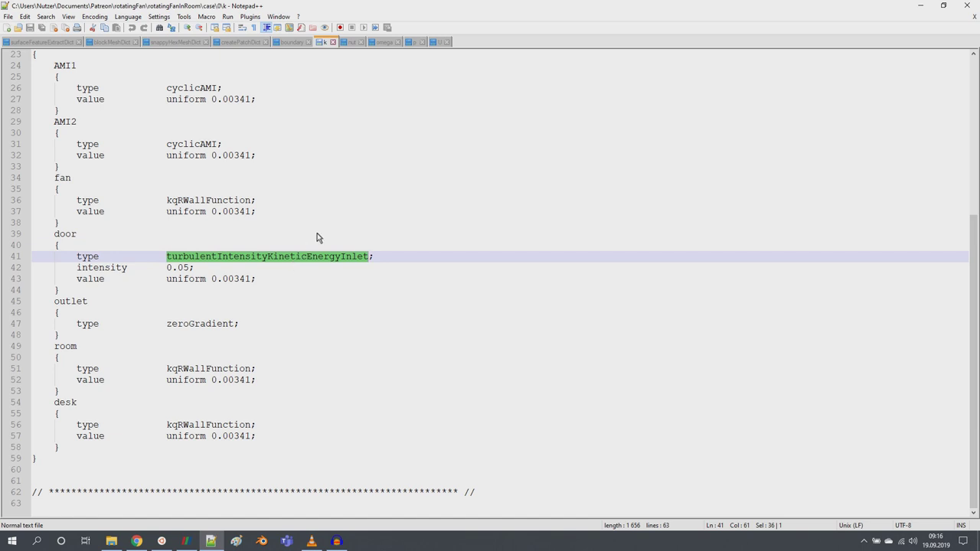
{"action": "left_click_drag", "start_coordinate": [212, 281], "coordinate": [256, 281]}
{"action": "scroll", "coordinate": [253, 283], "scroll_direction": "up", "scroll_amount": 8}
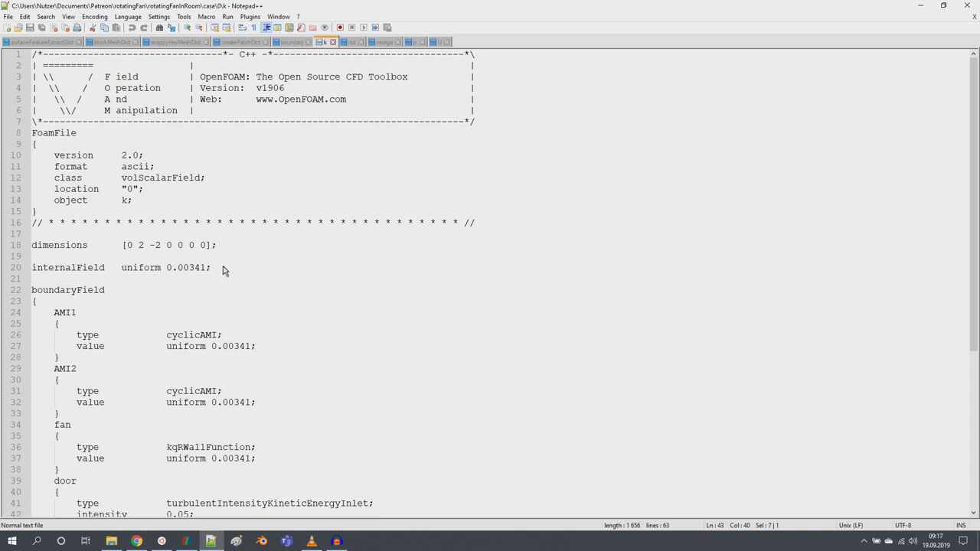
Check the nut file's nutkWallFunction walls, zeroGradient door and outlet, and cyclicAMI entries
{"action": "left_click", "coordinate": [349, 43]}
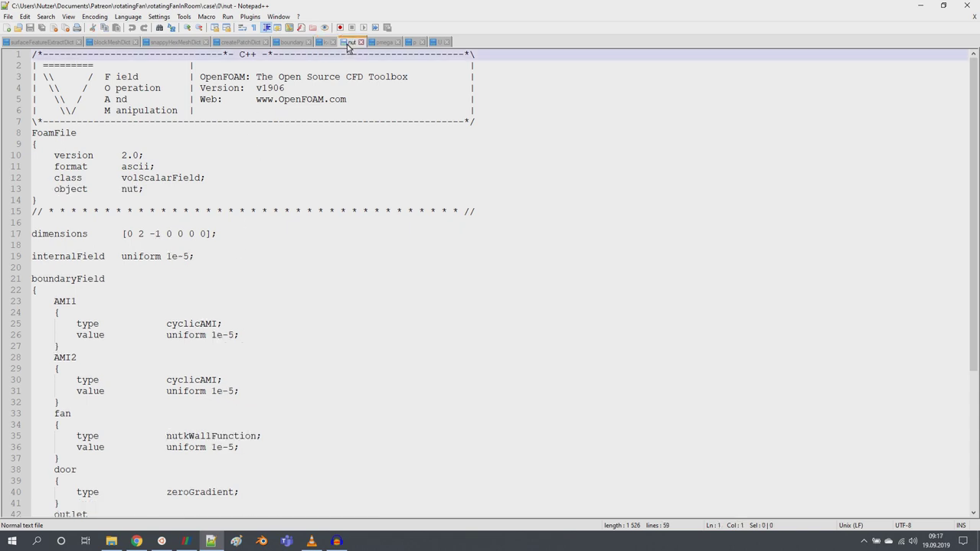
{"action": "scroll", "coordinate": [357, 227], "scroll_direction": "down", "scroll_amount": 5}
{"action": "double_click", "coordinate": [193, 269]}
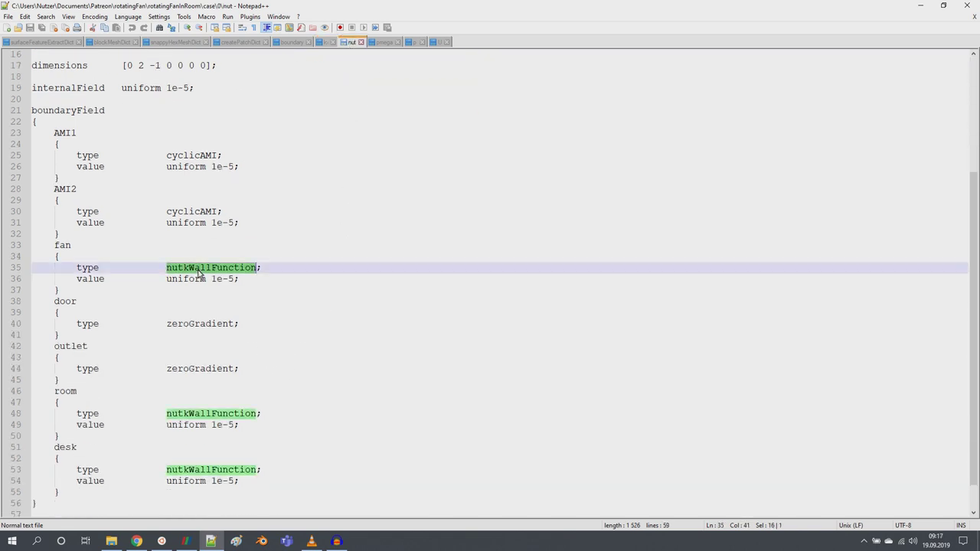
{"action": "double_click", "coordinate": [193, 323]}
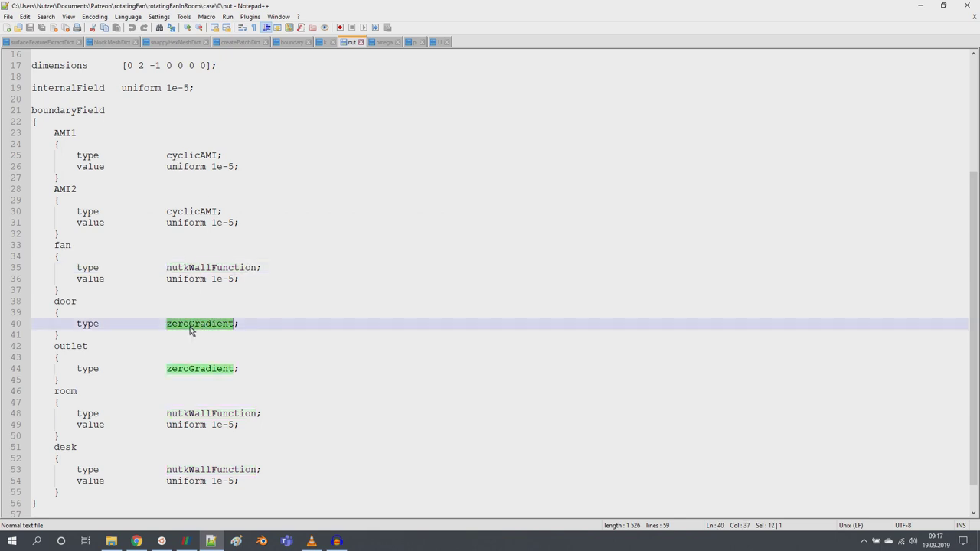
{"action": "double_click", "coordinate": [191, 369]}
{"action": "double_click", "coordinate": [193, 159]}
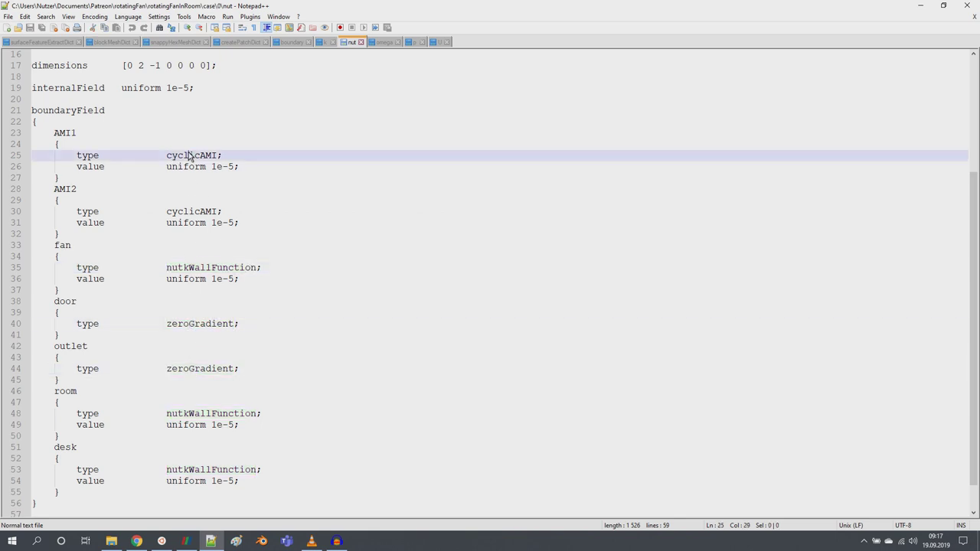
{"action": "scroll", "coordinate": [301, 240], "scroll_direction": "up", "scroll_amount": 5}
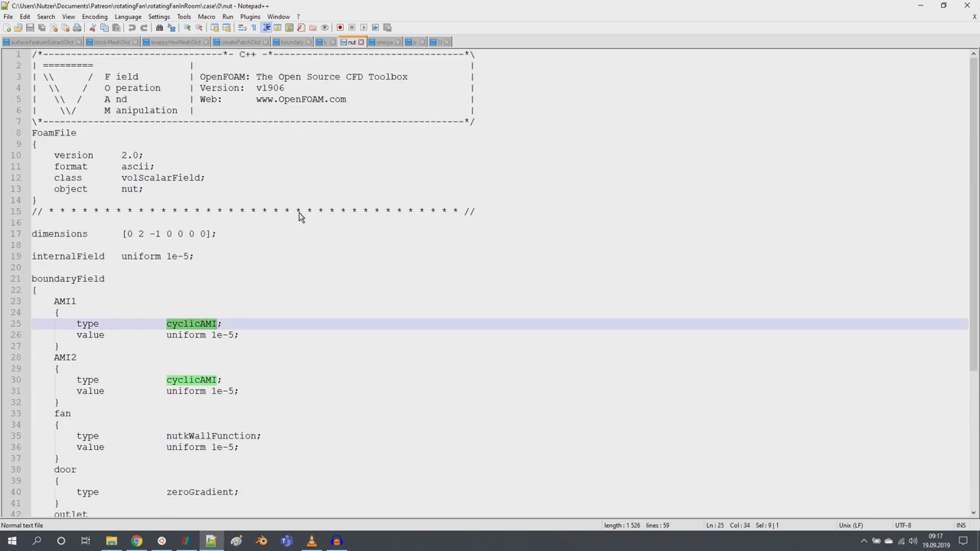
Open dynamicMeshDict, g, transportProperties and turbulenceProperties from case\constant, then return to the user guide
{"action": "left_click", "coordinate": [19, 28]}
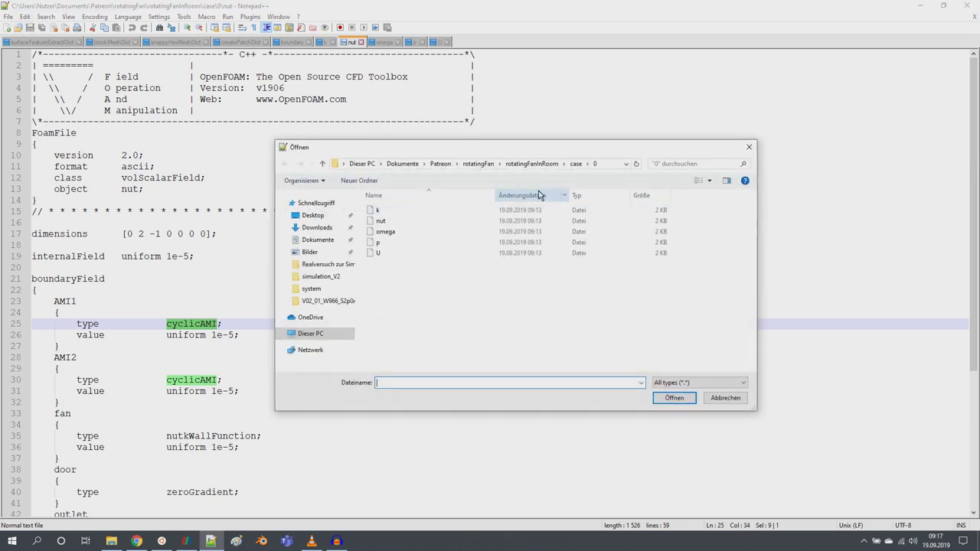
{"action": "left_click", "coordinate": [576, 164]}
{"action": "double_click", "coordinate": [387, 221]}
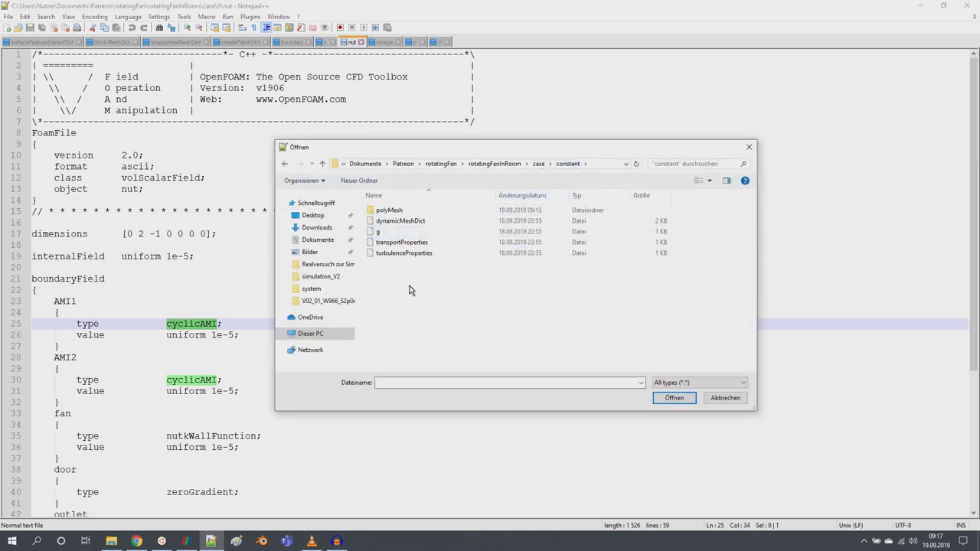
{"action": "left_click_drag", "start_coordinate": [408, 283], "coordinate": [397, 227]}
{"action": "left_click", "coordinate": [674, 398]}
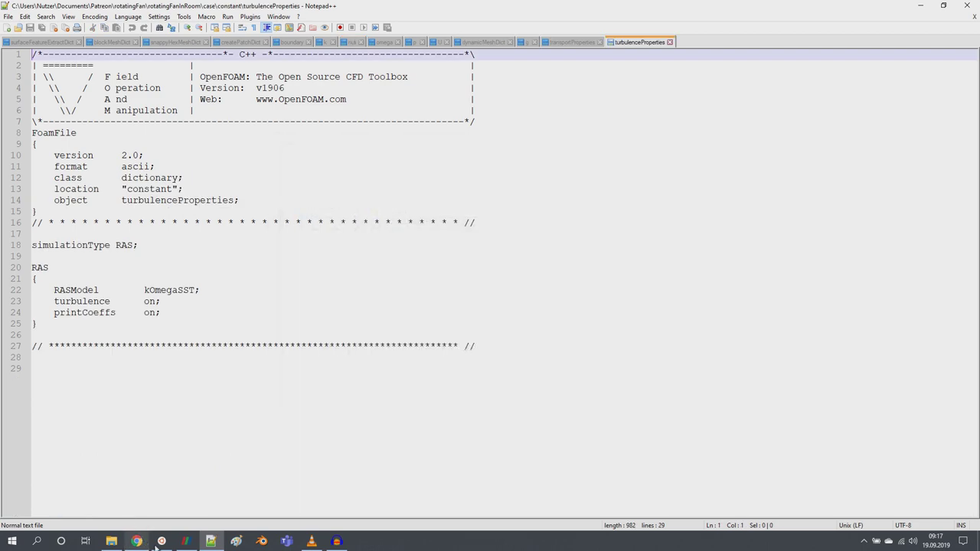
{"action": "left_click", "coordinate": [136, 541]}
{"action": "scroll", "coordinate": [271, 365], "scroll_direction": "down", "scroll_amount": 10}
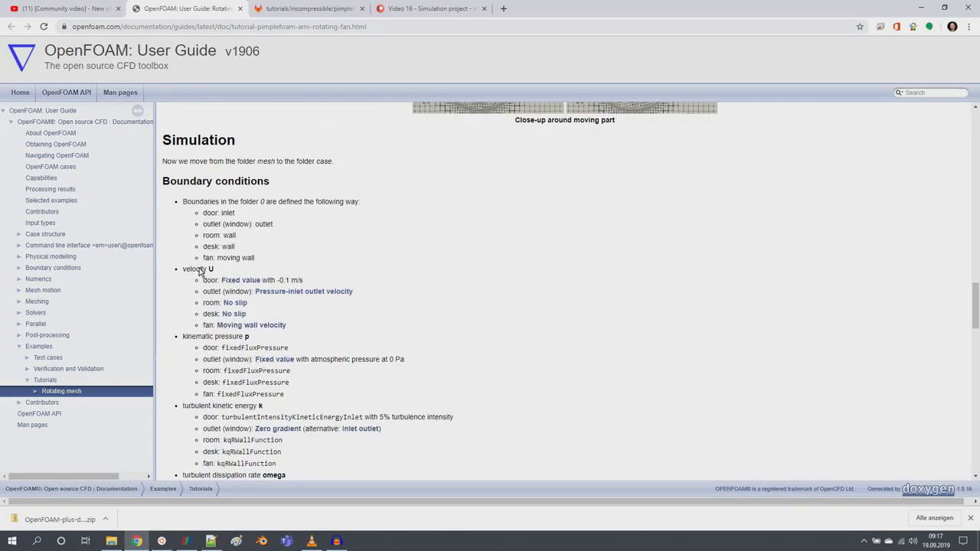
In the guide, review the U and p boundary condition lists and the No slip condition page
{"action": "double_click", "coordinate": [197, 270]}
{"action": "triple_click", "coordinate": [230, 337]}
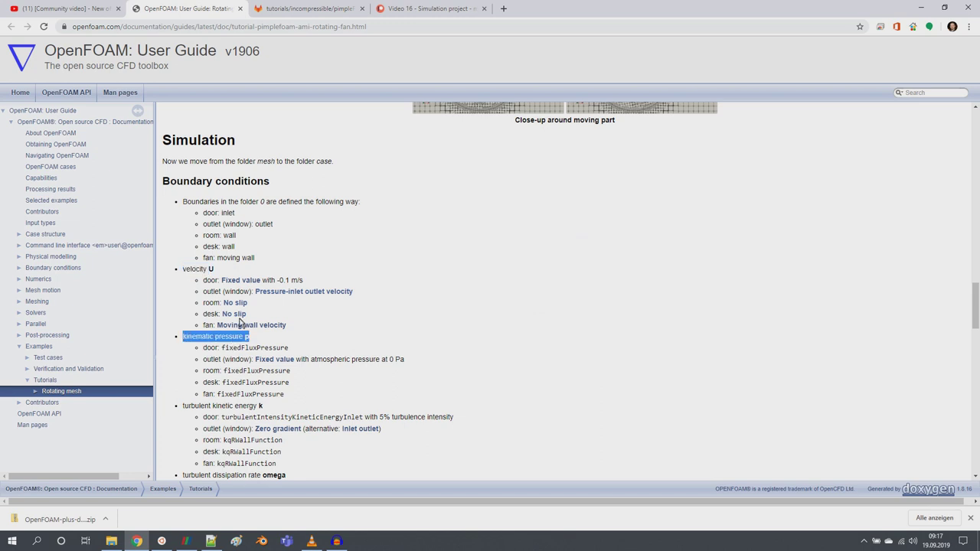
{"action": "left_click", "coordinate": [239, 317]}
{"action": "scroll", "coordinate": [313, 325], "scroll_direction": "down", "scroll_amount": 1}
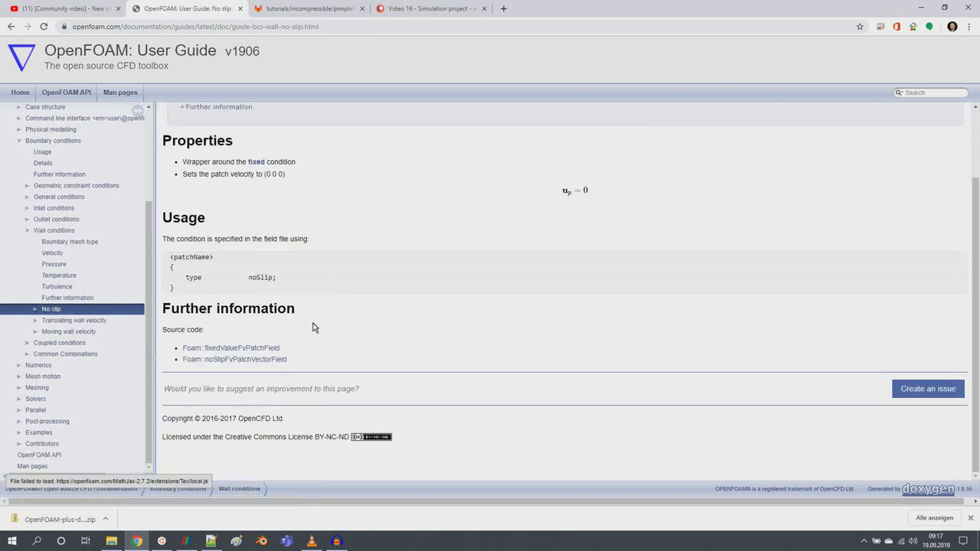
{"action": "left_click", "coordinate": [11, 27]}
{"action": "scroll", "coordinate": [282, 346], "scroll_direction": "down", "scroll_amount": 15}
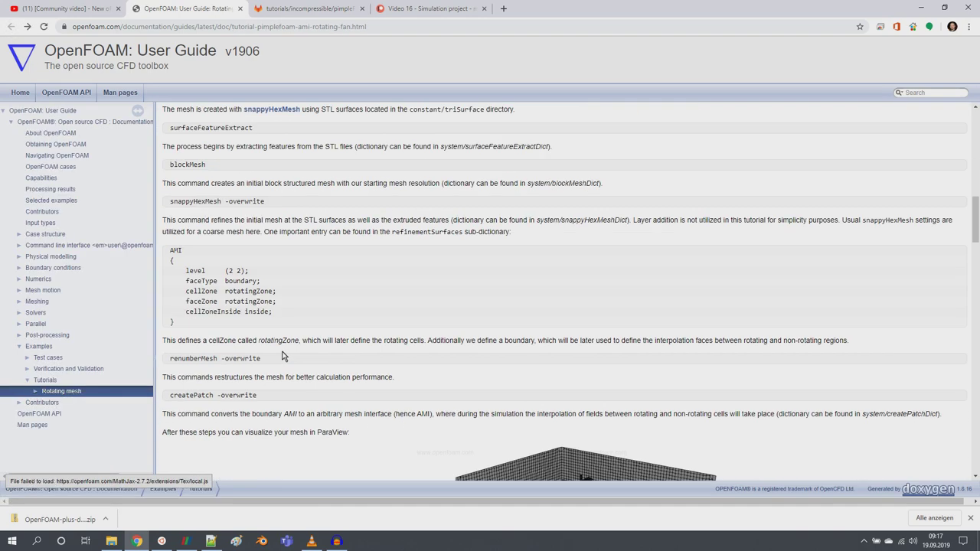
{"action": "scroll", "coordinate": [281, 356], "scroll_direction": "down", "scroll_amount": 10}
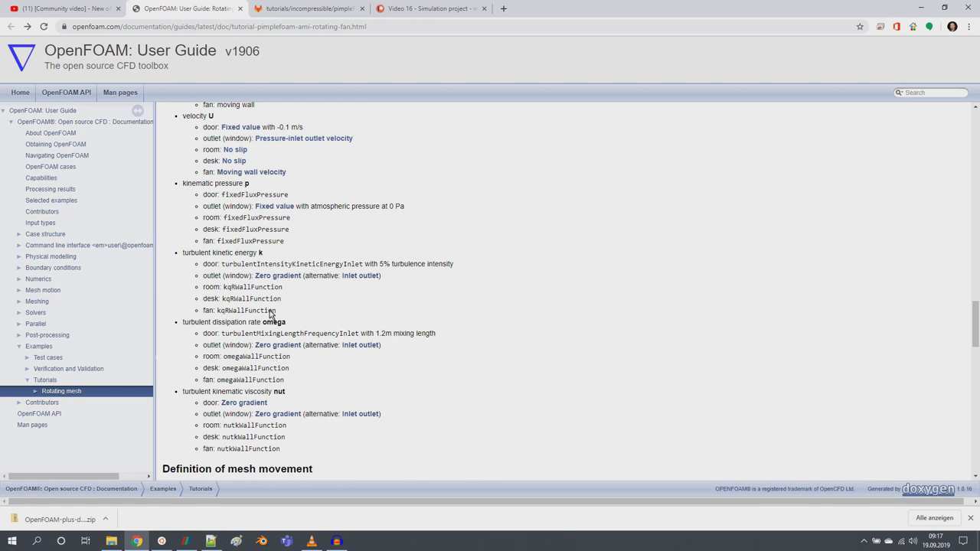
{"action": "scroll", "coordinate": [272, 306], "scroll_direction": "up", "scroll_amount": 1}
Read the Moving wall velocity documentation page and return to the rotating mesh tutorial
{"action": "left_click", "coordinate": [254, 275]}
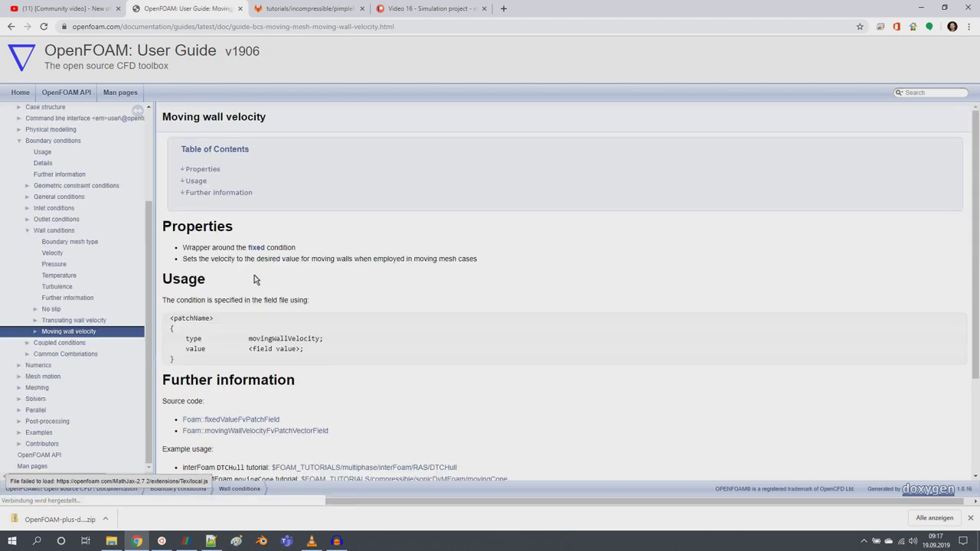
{"action": "scroll", "coordinate": [378, 293], "scroll_direction": "down", "scroll_amount": 3}
{"action": "scroll", "coordinate": [372, 289], "scroll_direction": "up", "scroll_amount": 3}
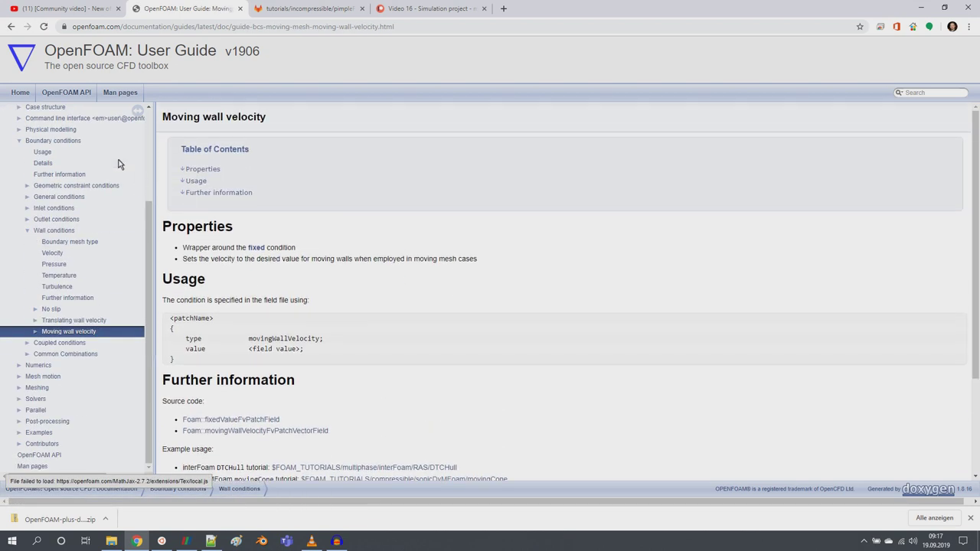
{"action": "left_click", "coordinate": [10, 26]}
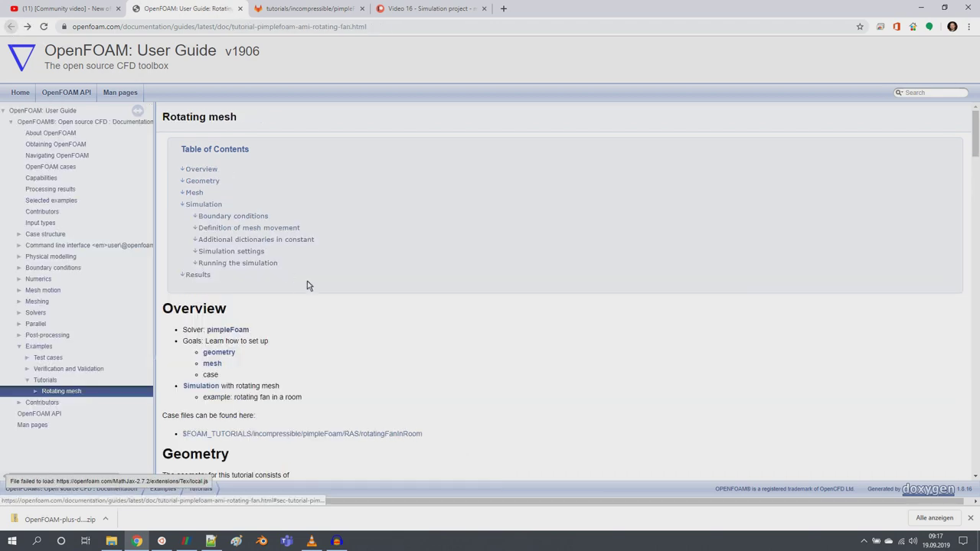
Mark the 'Definition of mesh movement' section, then view the case's dynamicMeshDict in Notepad++
{"action": "scroll", "coordinate": [393, 405], "scroll_direction": "down", "scroll_amount": 15}
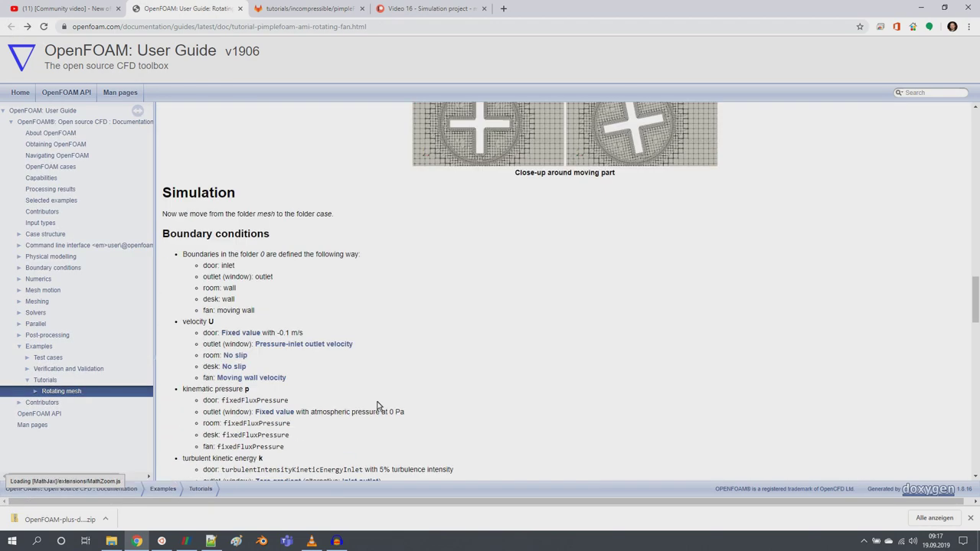
{"action": "scroll", "coordinate": [364, 390], "scroll_direction": "down", "scroll_amount": 1}
{"action": "scroll", "coordinate": [348, 386], "scroll_direction": "up", "scroll_amount": 1}
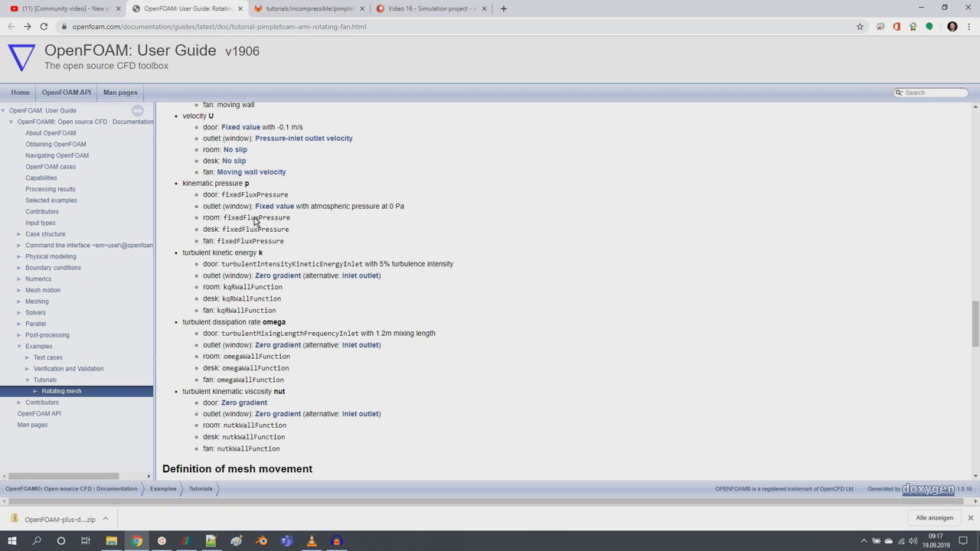
{"action": "scroll", "coordinate": [265, 285], "scroll_direction": "up", "scroll_amount": 3}
{"action": "scroll", "coordinate": [267, 291], "scroll_direction": "down", "scroll_amount": 4}
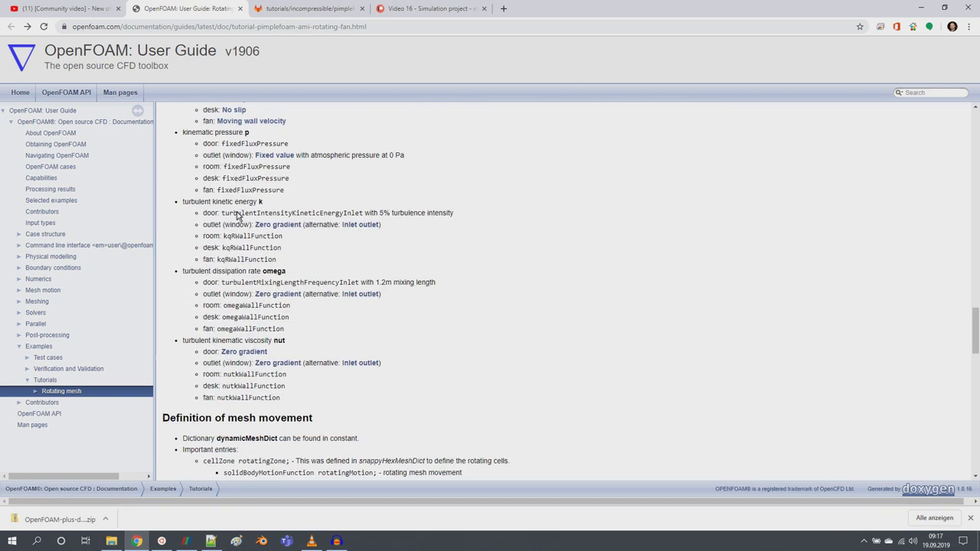
{"action": "scroll", "coordinate": [247, 246], "scroll_direction": "down", "scroll_amount": 3}
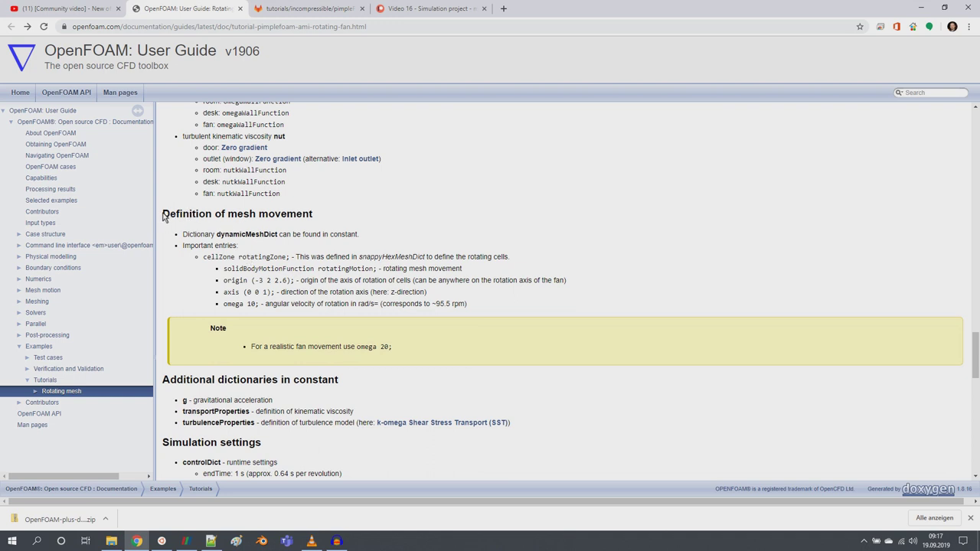
{"action": "left_click_drag", "start_coordinate": [162, 217], "coordinate": [446, 309]}
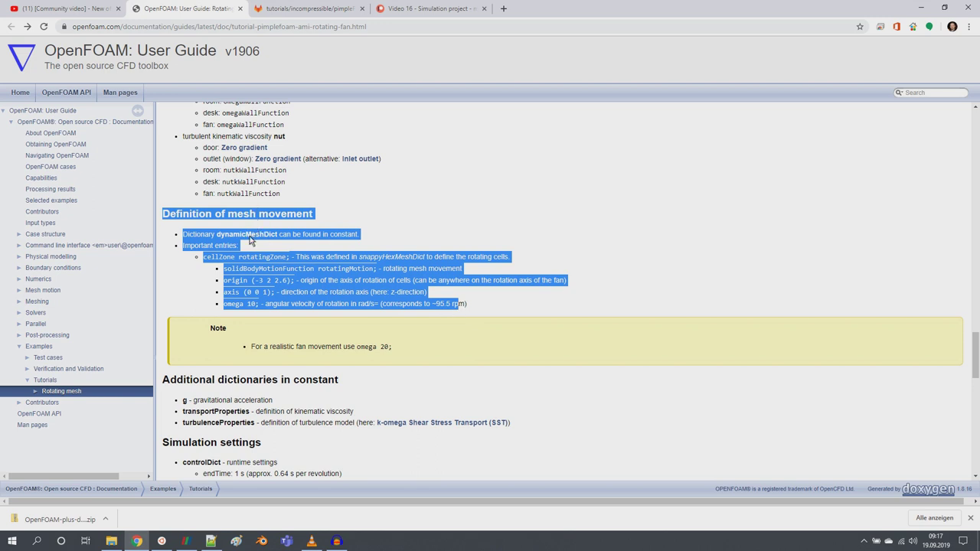
{"action": "left_click", "coordinate": [211, 541]}
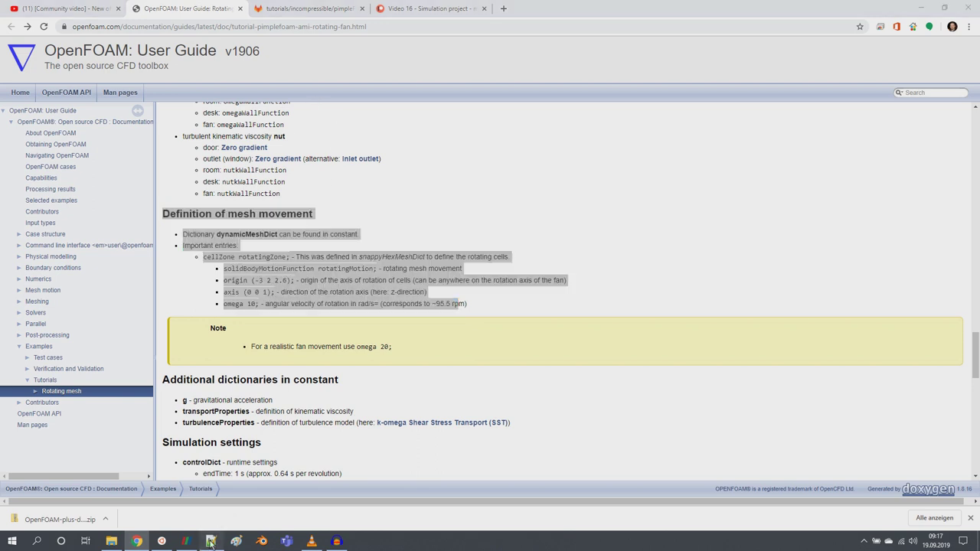
{"action": "left_click", "coordinate": [467, 43]}
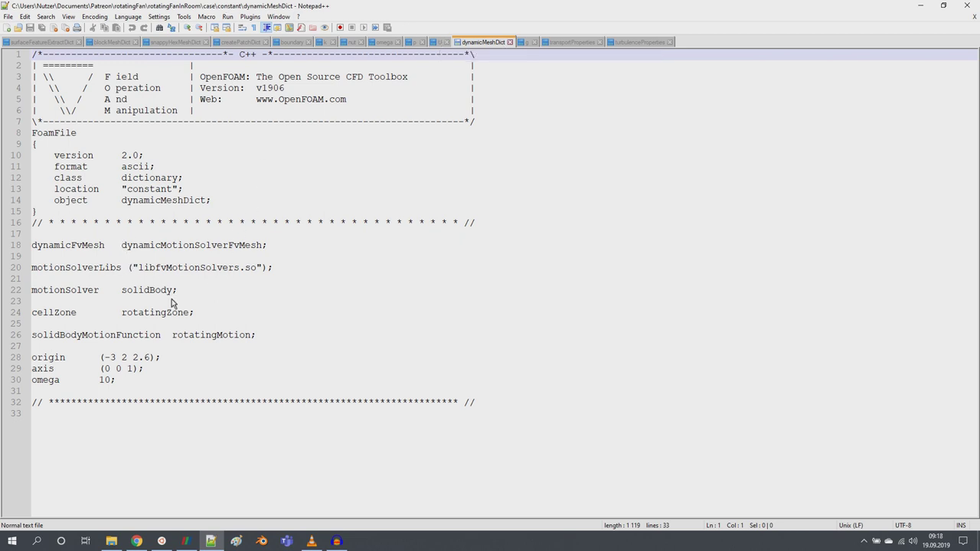
{"action": "left_click_drag", "start_coordinate": [211, 291], "coordinate": [7, 253]}
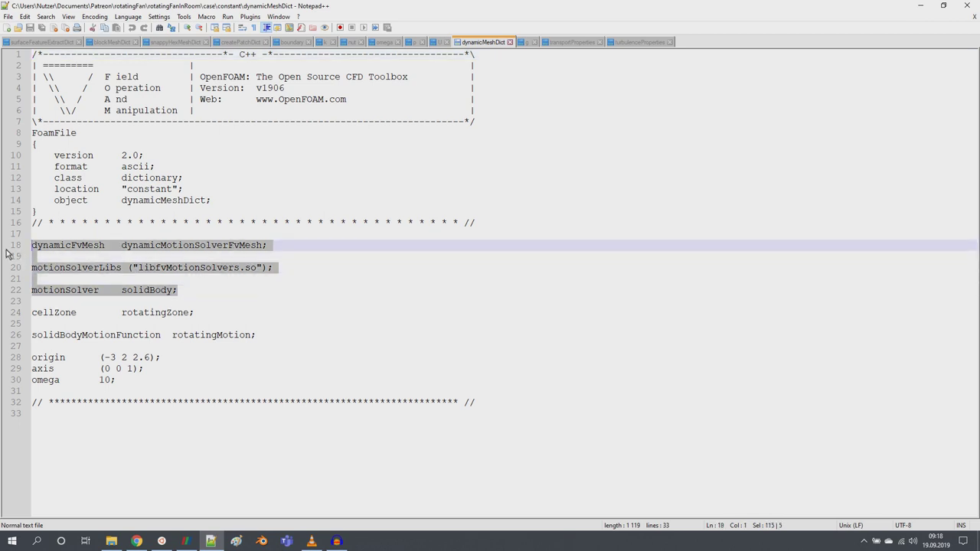
{"action": "double_click", "coordinate": [58, 316]}
{"action": "double_click", "coordinate": [160, 321]}
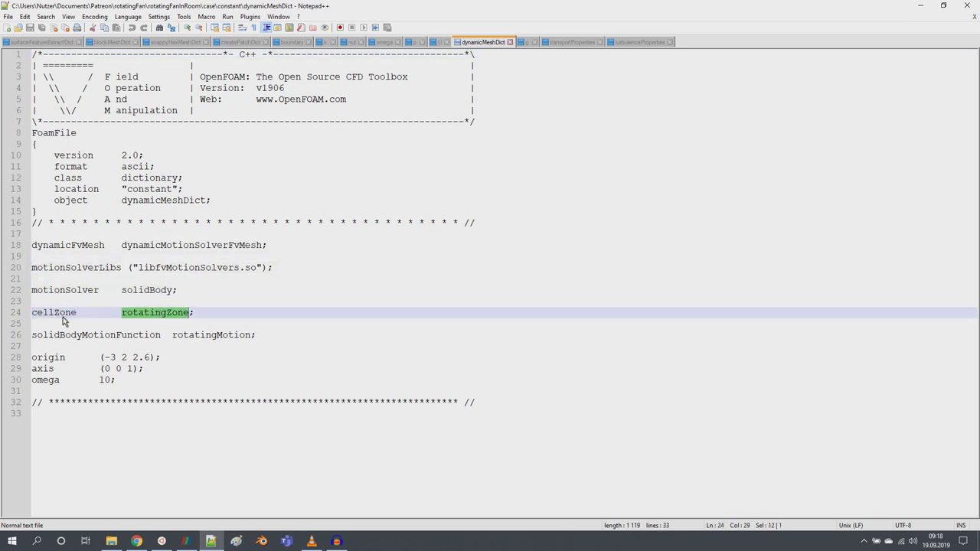
{"action": "double_click", "coordinate": [66, 320]}
{"action": "double_click", "coordinate": [147, 316]}
{"action": "left_click", "coordinate": [174, 43]}
{"action": "double_click", "coordinate": [175, 325]}
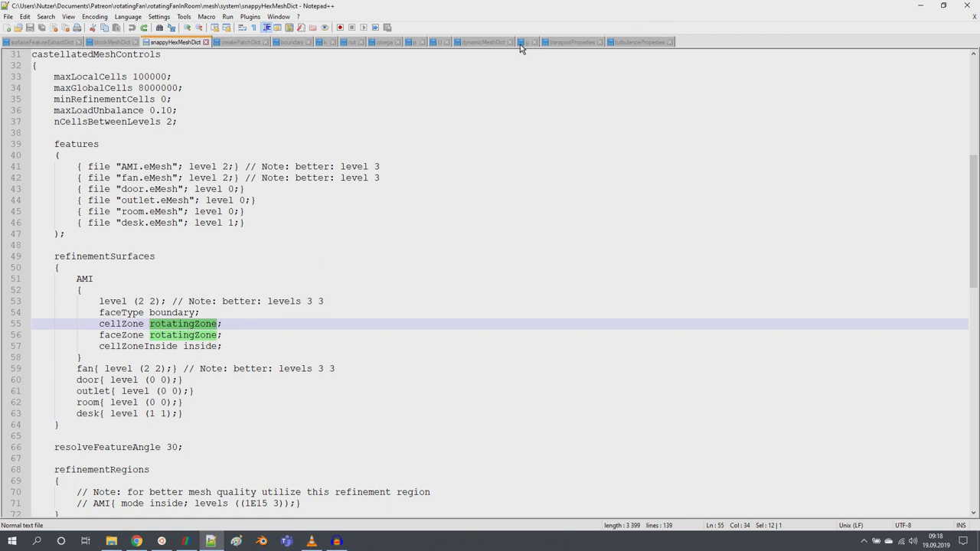
{"action": "left_click", "coordinate": [484, 42]}
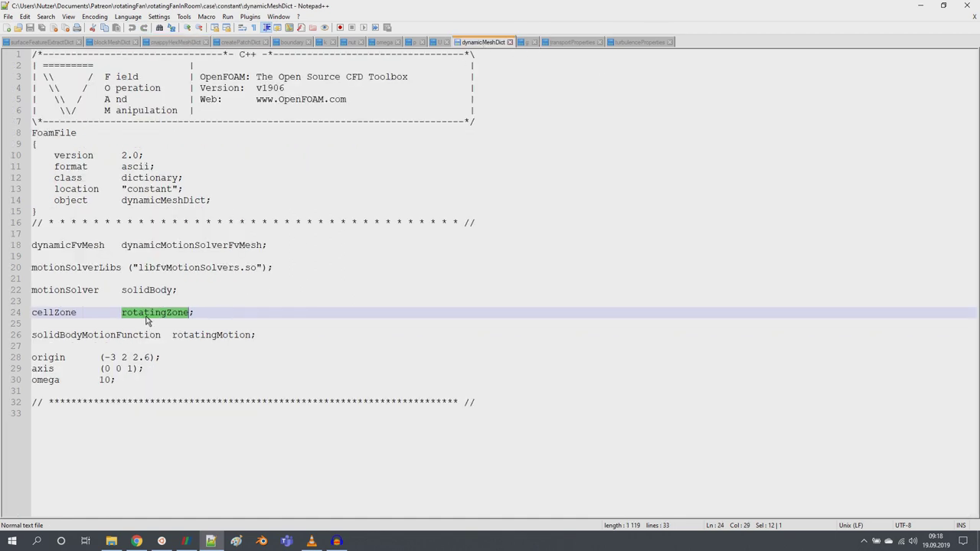
{"action": "double_click", "coordinate": [196, 335]}
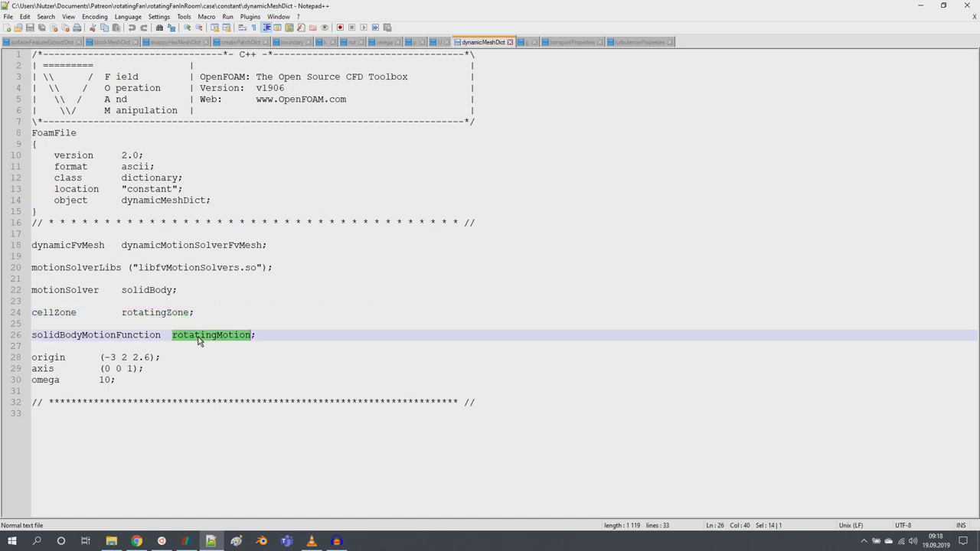
{"action": "double_click", "coordinate": [153, 314]}
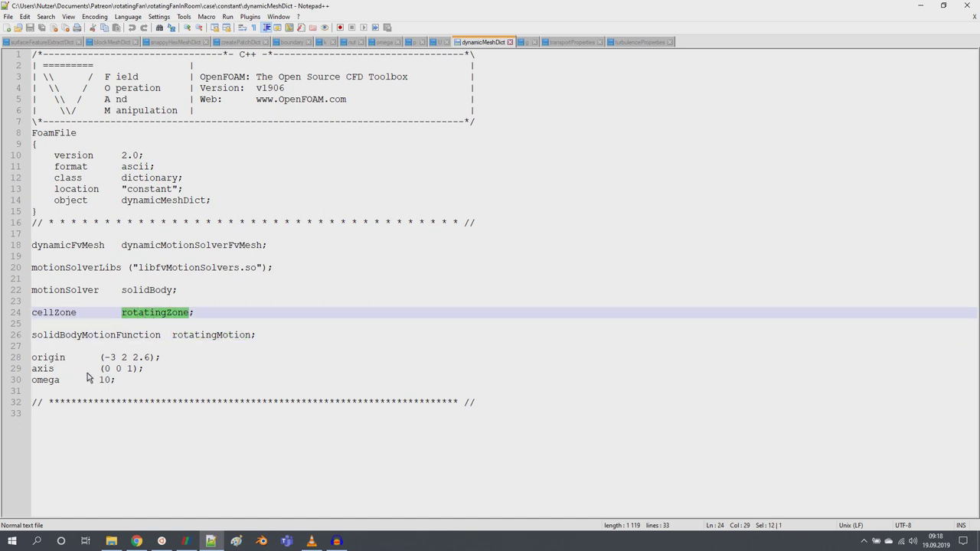
{"action": "left_click_drag", "start_coordinate": [119, 381], "coordinate": [11, 364]}
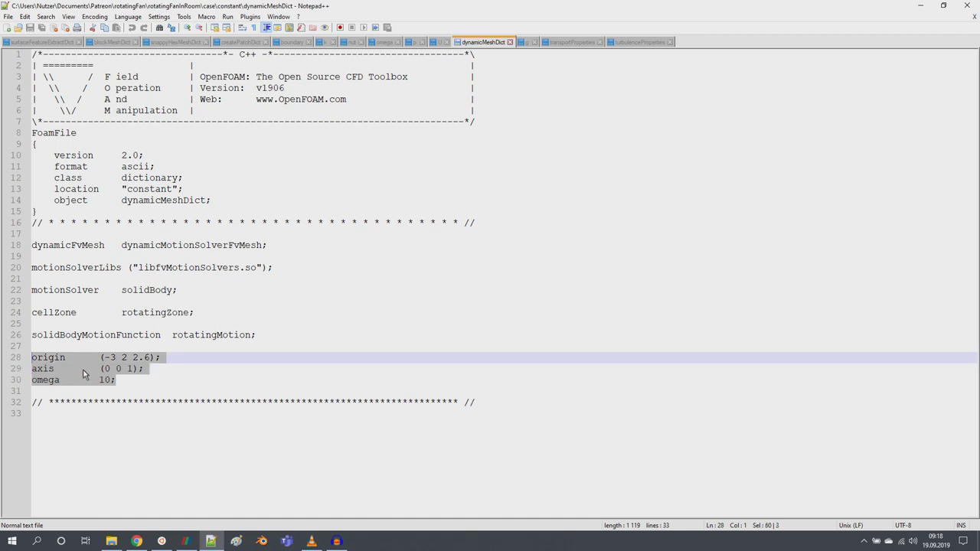
{"action": "left_click", "coordinate": [124, 383]}
{"action": "left_click_drag", "start_coordinate": [124, 379], "coordinate": [14, 383]}
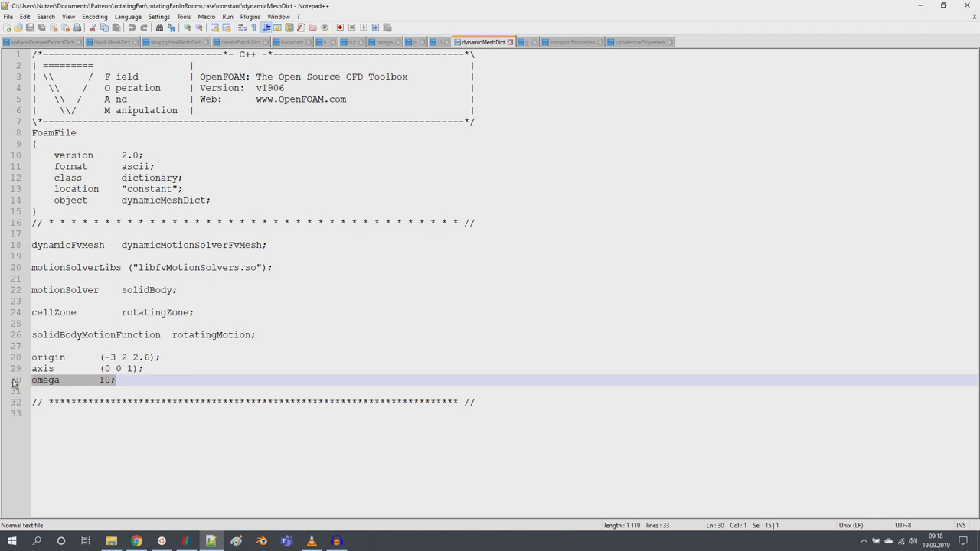
{"action": "double_click", "coordinate": [103, 380]}
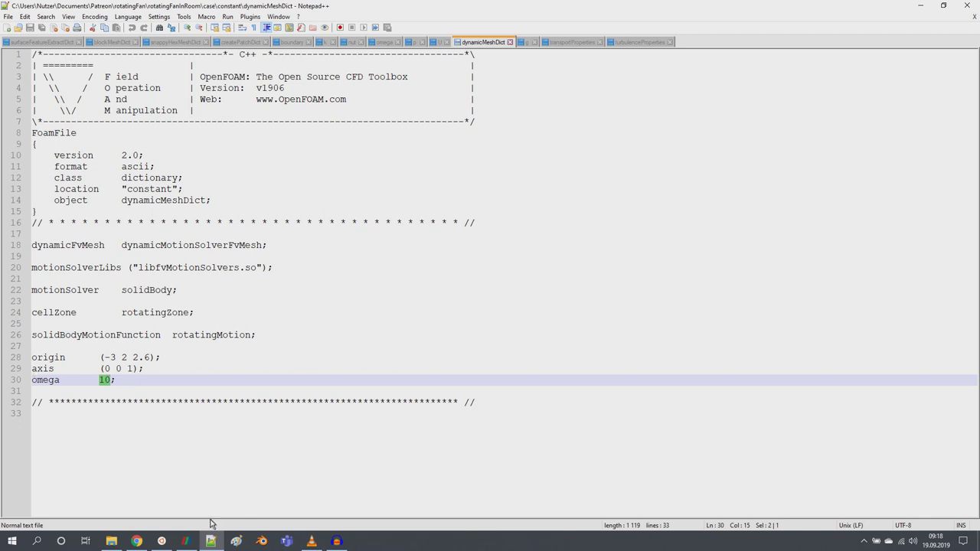
{"action": "left_click", "coordinate": [184, 541]}
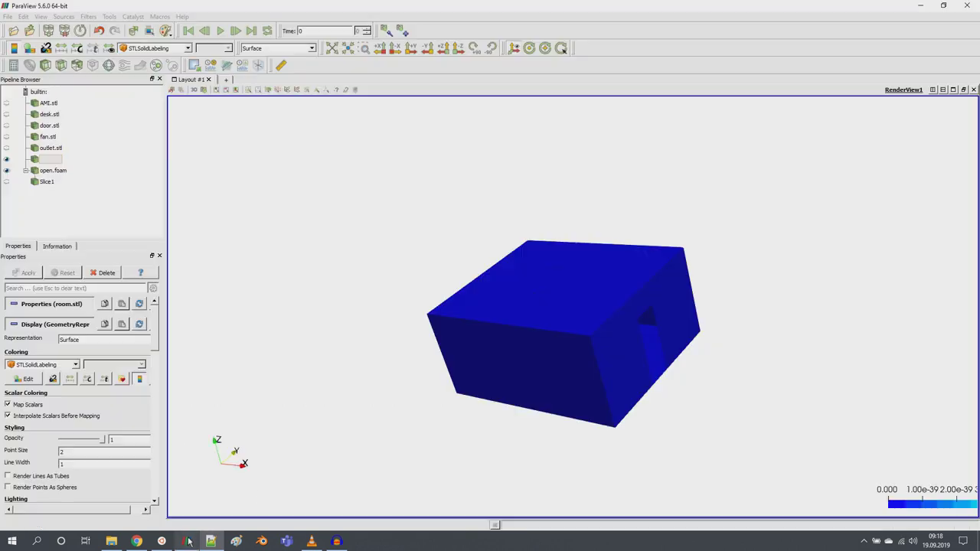
Hide the room box and display only the fan.stl model
{"action": "left_click", "coordinate": [6, 136]}
{"action": "left_click", "coordinate": [6, 160]}
{"action": "scroll", "coordinate": [450, 338], "scroll_direction": "up", "scroll_amount": 8}
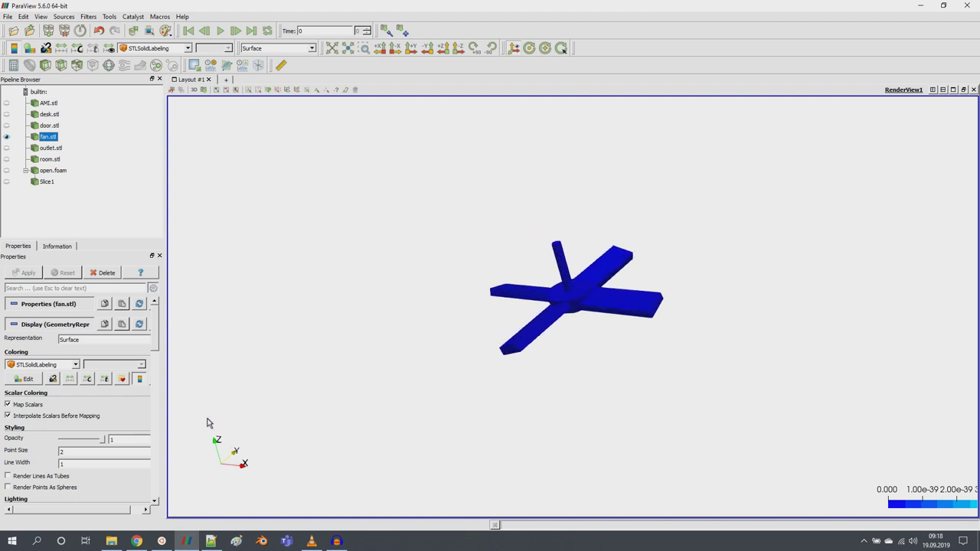
Compare dynamicMeshDict's rotation axis (0 0 1) and origin (-3 2 2.6) against the fan in ParaView
{"action": "left_click", "coordinate": [210, 540]}
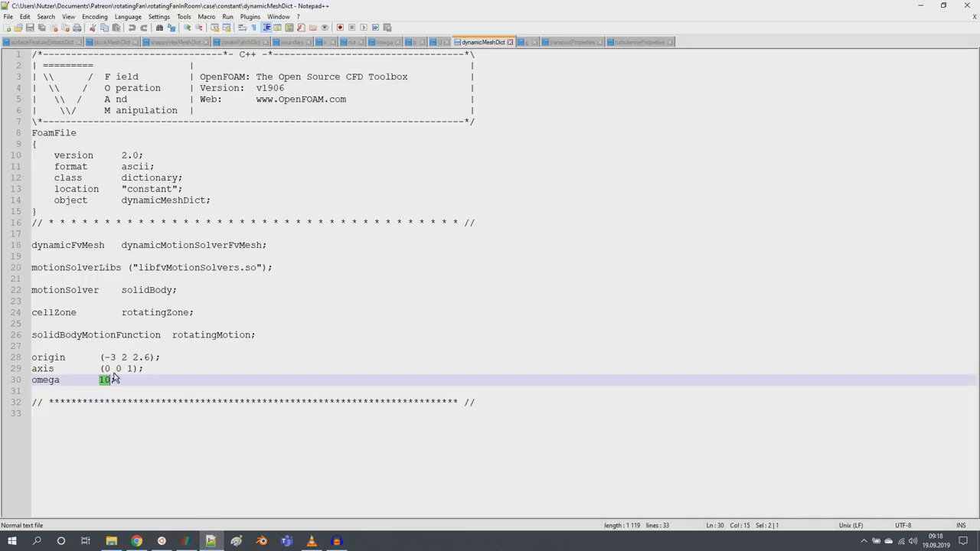
{"action": "left_click_drag", "start_coordinate": [102, 368], "coordinate": [145, 368]}
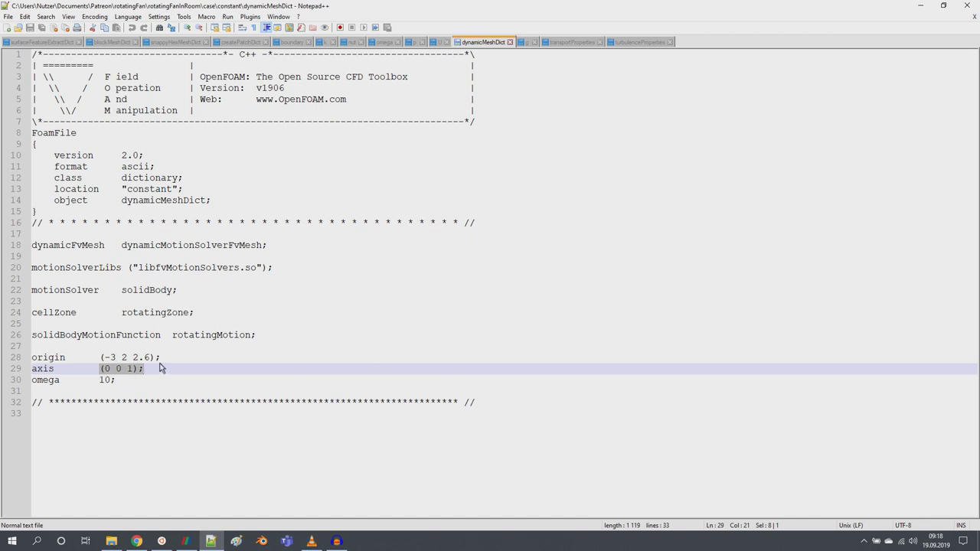
{"action": "left_click_drag", "start_coordinate": [161, 357], "coordinate": [100, 358]}
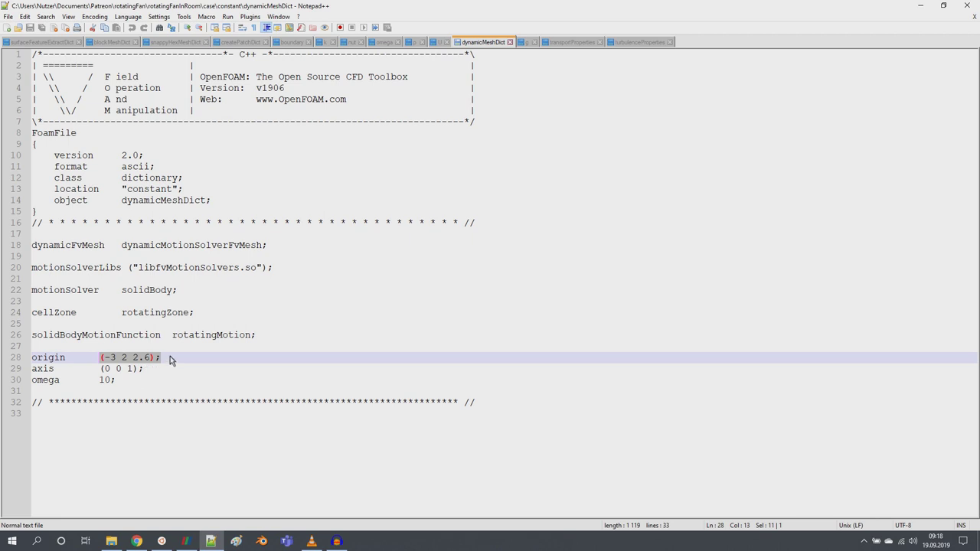
{"action": "left_click", "coordinate": [185, 542]}
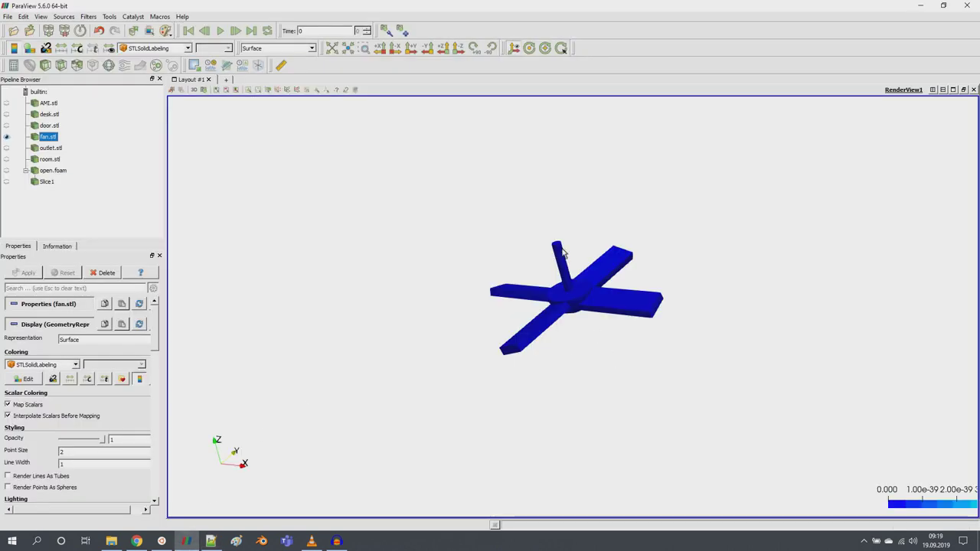
{"action": "left_click", "coordinate": [211, 541]}
{"action": "triple_click", "coordinate": [157, 357]}
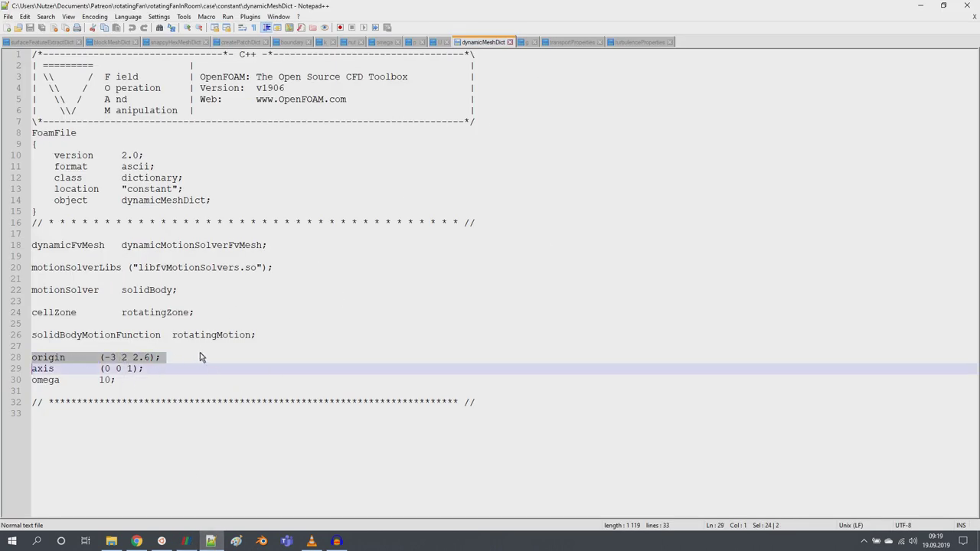
{"action": "triple_click", "coordinate": [148, 357]}
{"action": "left_click", "coordinate": [186, 541]}
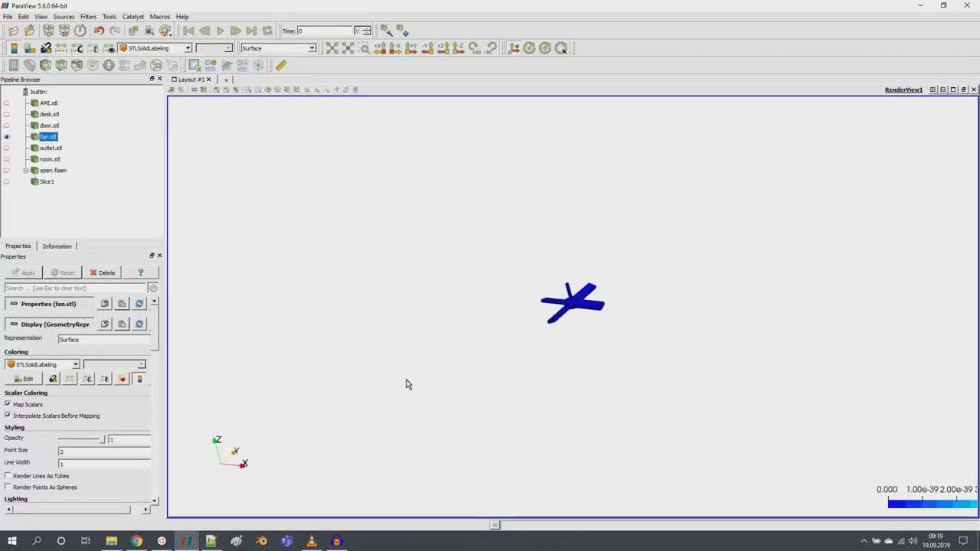
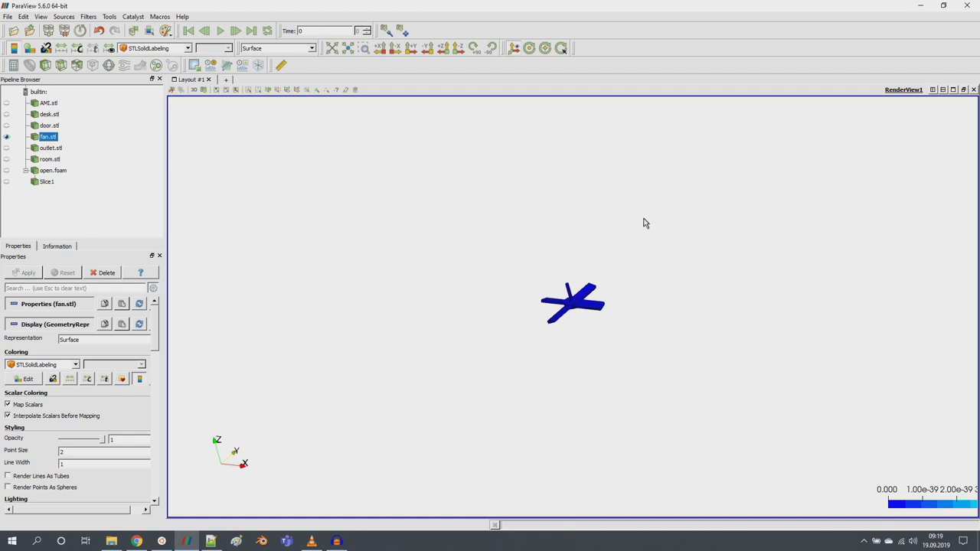
Check gravity -9.81 in g and the Newtonian model with viscosity 1e-05 in transportProperties
{"action": "left_click", "coordinate": [161, 541]}
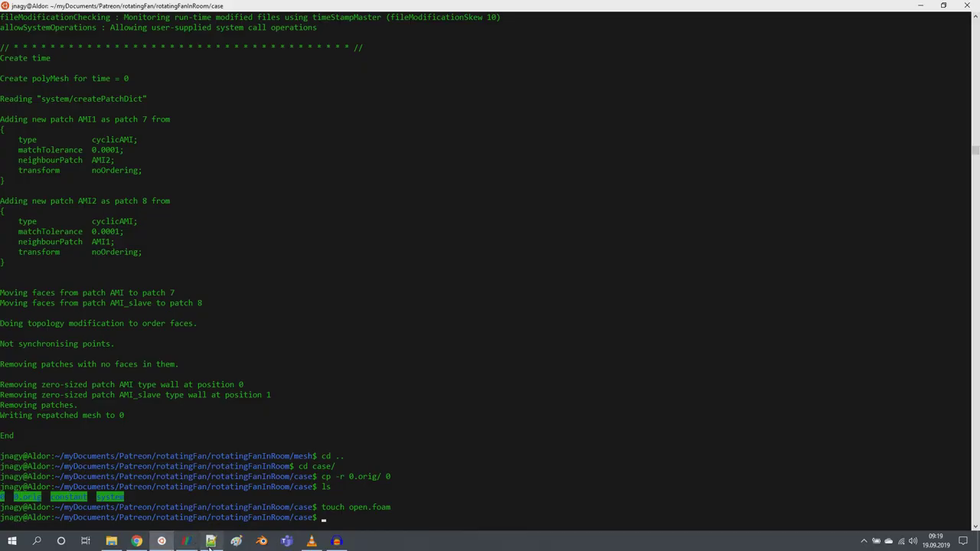
{"action": "left_click", "coordinate": [210, 541]}
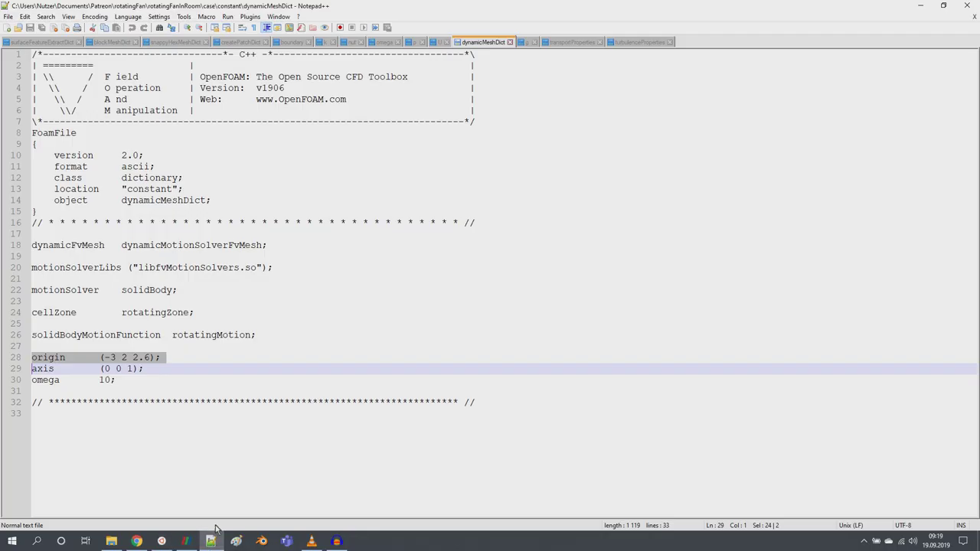
{"action": "left_click", "coordinate": [526, 44]}
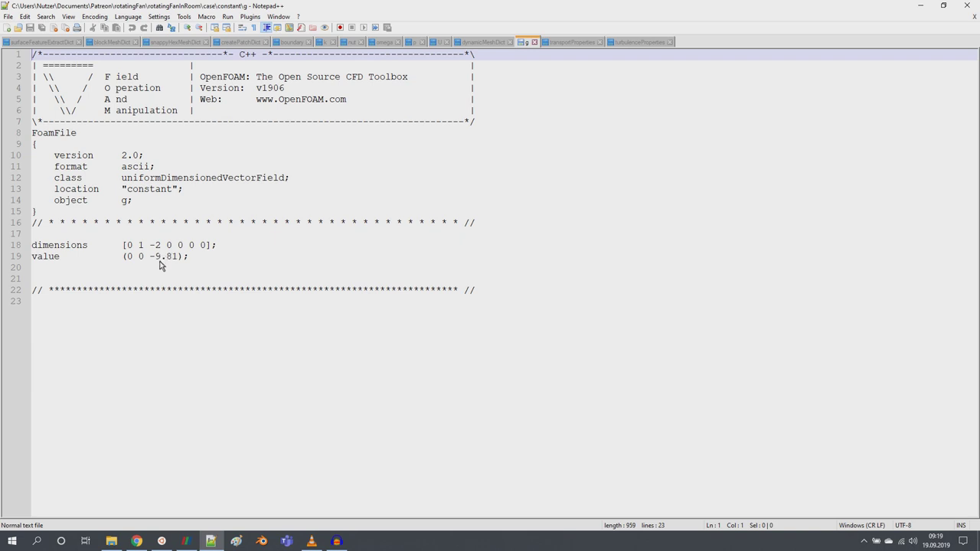
{"action": "left_click_drag", "start_coordinate": [151, 261], "coordinate": [199, 262]}
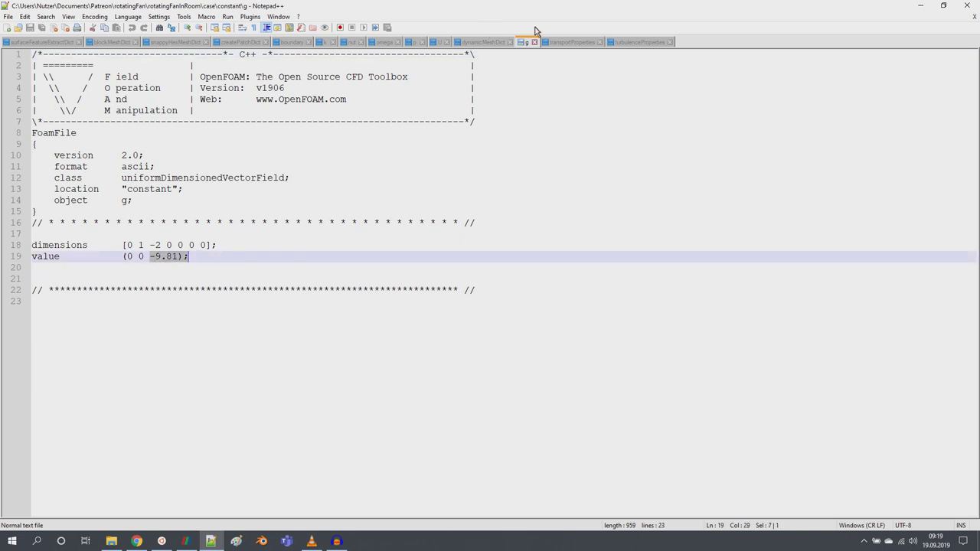
{"action": "left_click", "coordinate": [570, 42]}
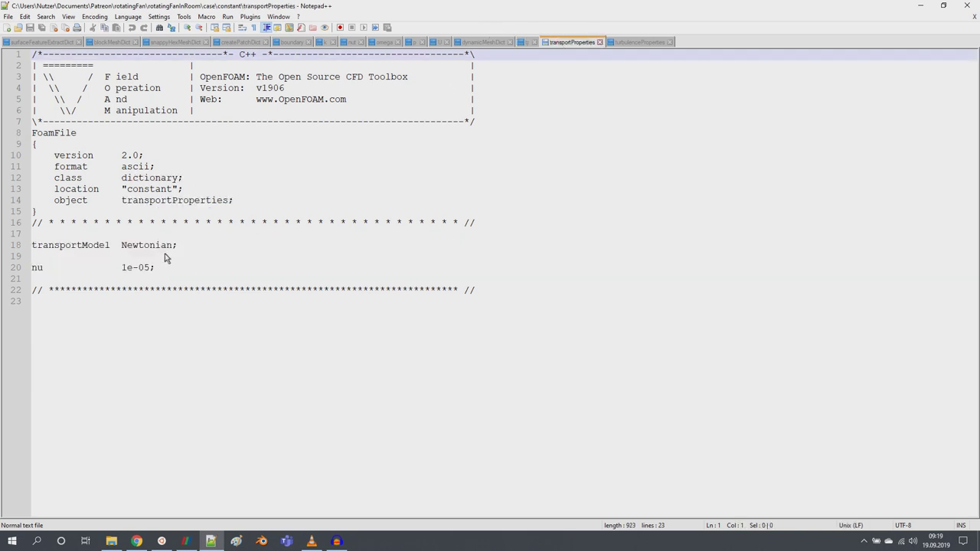
{"action": "double_click", "coordinate": [154, 245]}
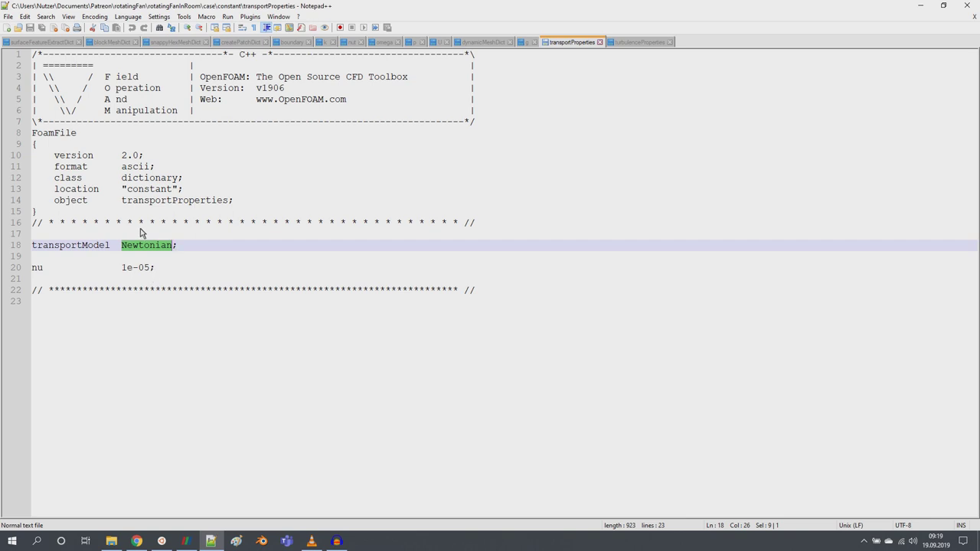
{"action": "left_click_drag", "start_coordinate": [120, 267], "coordinate": [188, 271]}
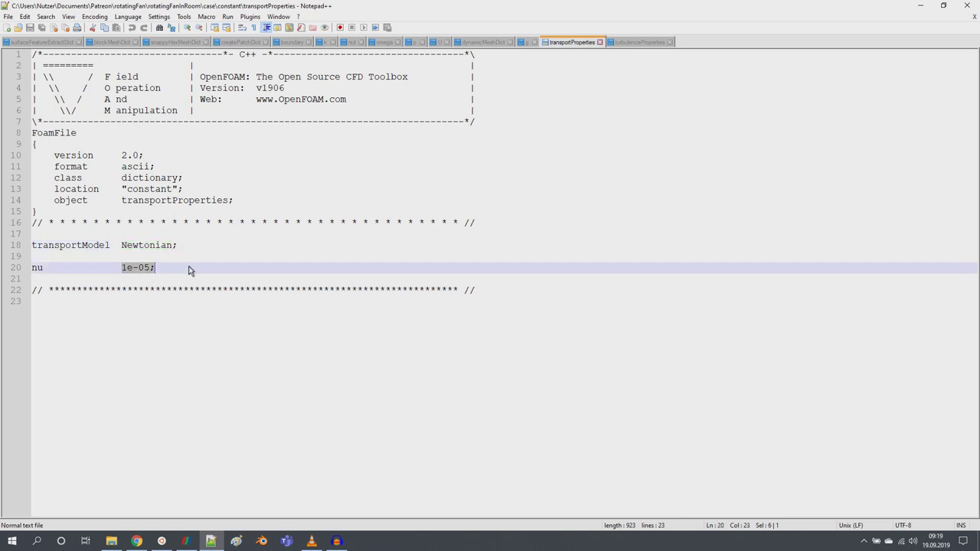
Pick out the kOmegaSST model in turbulenceProperties, then bring up the Open dialog
{"action": "left_click", "coordinate": [623, 41]}
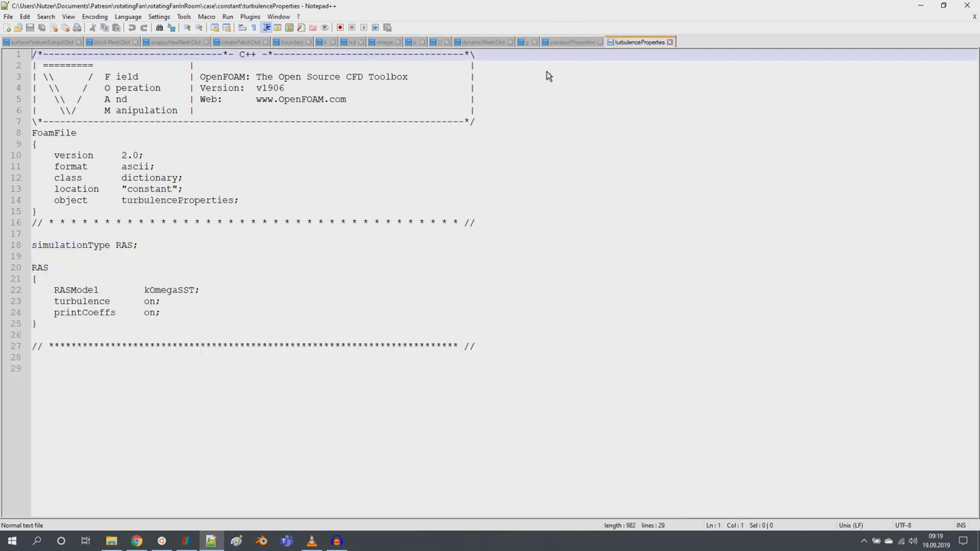
{"action": "double_click", "coordinate": [164, 292]}
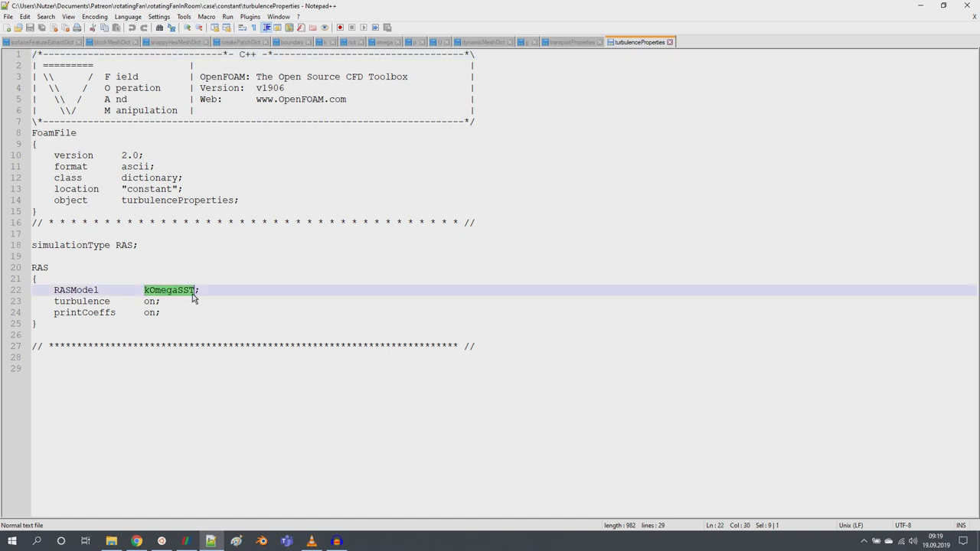
{"action": "left_click", "coordinate": [18, 29]}
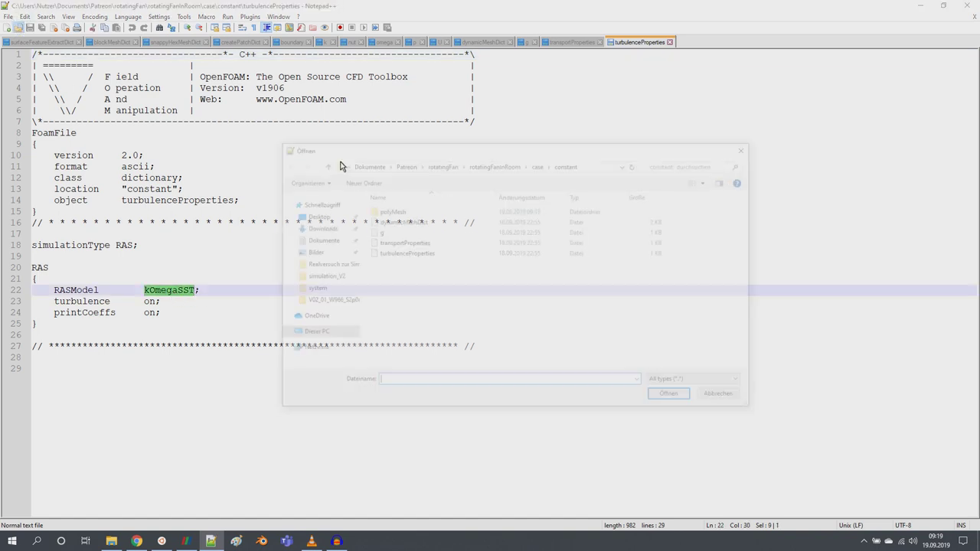
Read the OpenFOAM User Guide's k-omega SST model page
{"action": "left_click", "coordinate": [136, 542]}
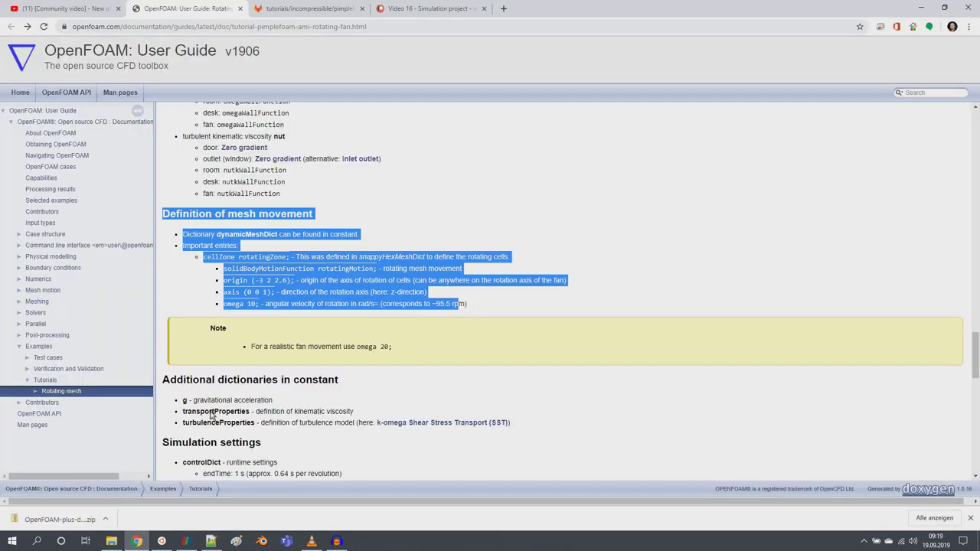
{"action": "scroll", "coordinate": [253, 348], "scroll_direction": "down", "scroll_amount": 5}
{"action": "scroll", "coordinate": [222, 329], "scroll_direction": "up", "scroll_amount": 4}
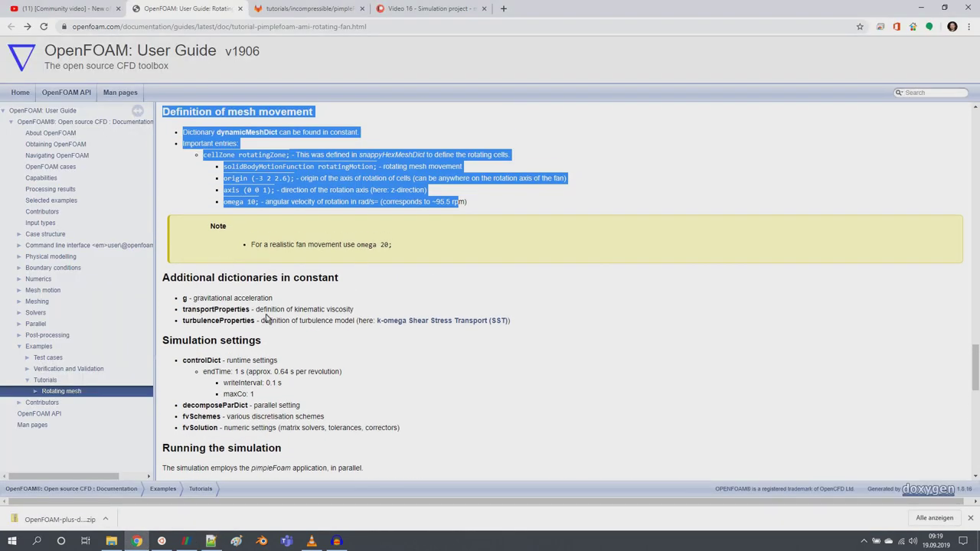
{"action": "left_click", "coordinate": [407, 322]}
{"action": "scroll", "coordinate": [536, 299], "scroll_direction": "down", "scroll_amount": 3}
{"action": "scroll", "coordinate": [543, 295], "scroll_direction": "up", "scroll_amount": 2}
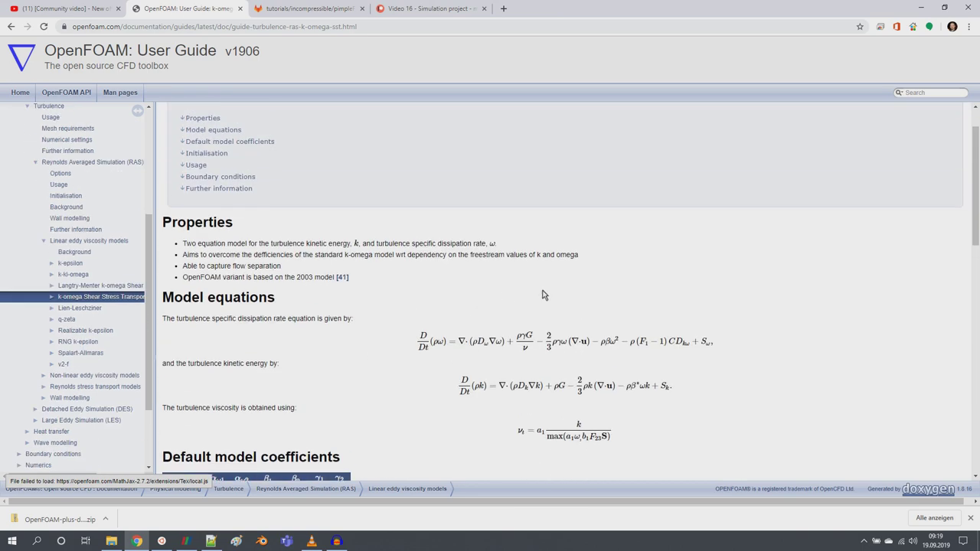
{"action": "scroll", "coordinate": [543, 295], "scroll_direction": "down", "scroll_amount": 9}
{"action": "scroll", "coordinate": [521, 328], "scroll_direction": "up", "scroll_amount": 5}
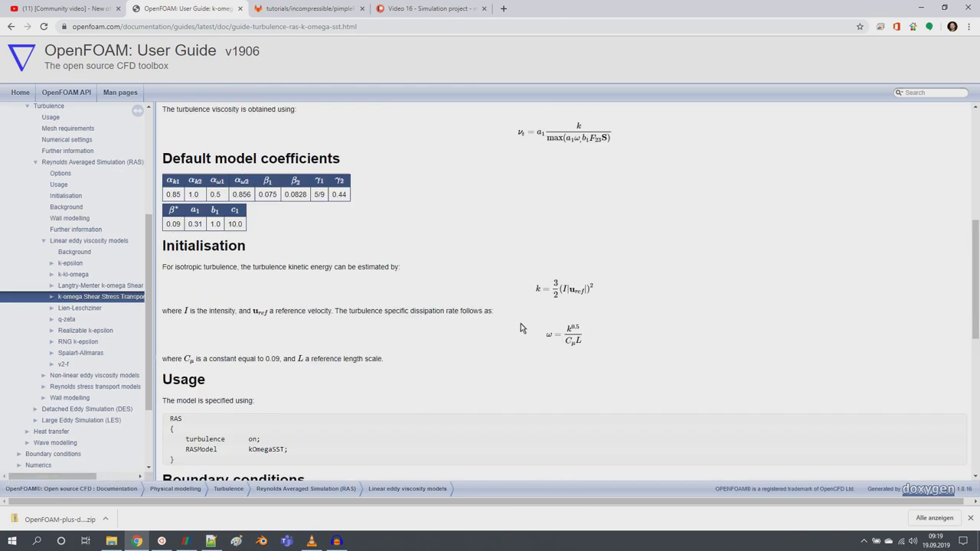
{"action": "scroll", "coordinate": [521, 328], "scroll_direction": "up", "scroll_amount": 5}
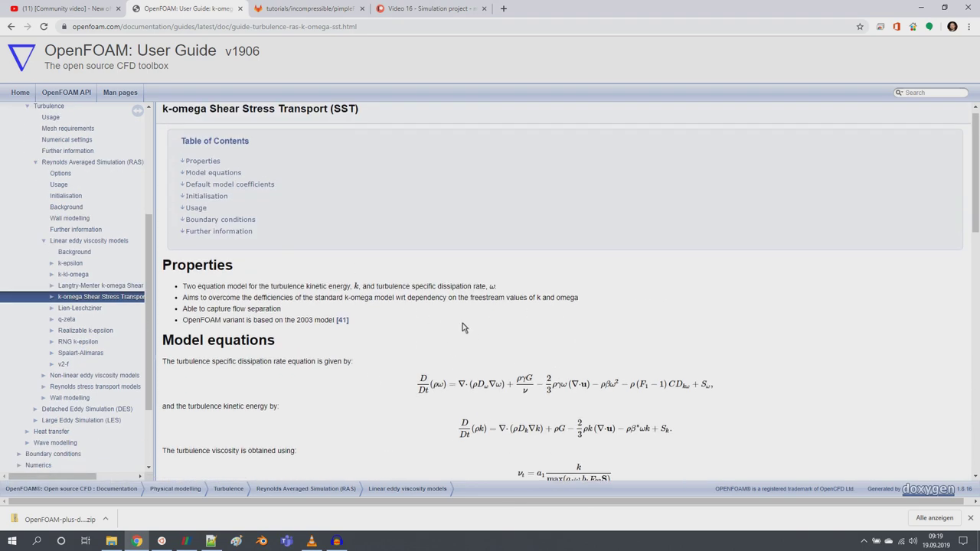
{"action": "scroll", "coordinate": [462, 328], "scroll_direction": "down", "scroll_amount": 1}
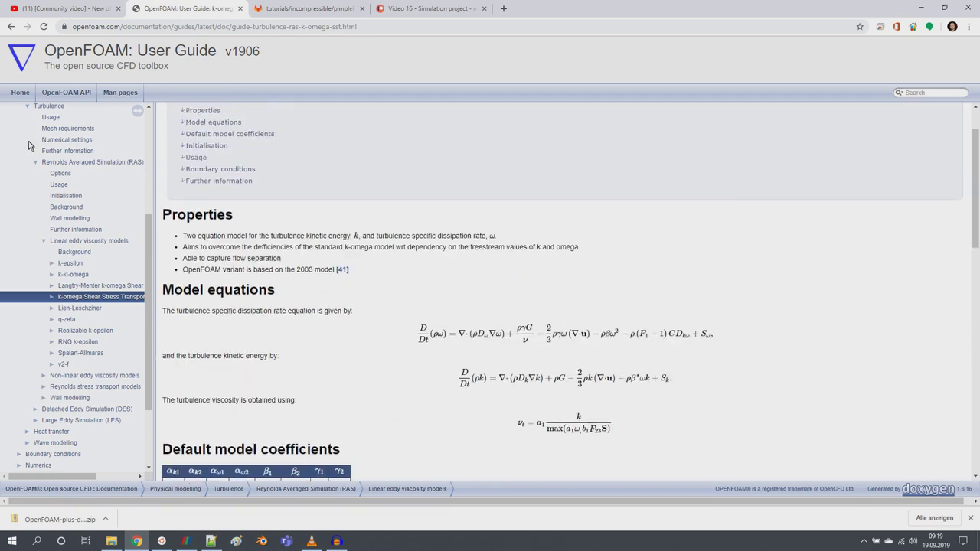
Return to the rotating-fan tutorial and select its Simulation settings section
{"action": "left_click", "coordinate": [11, 26]}
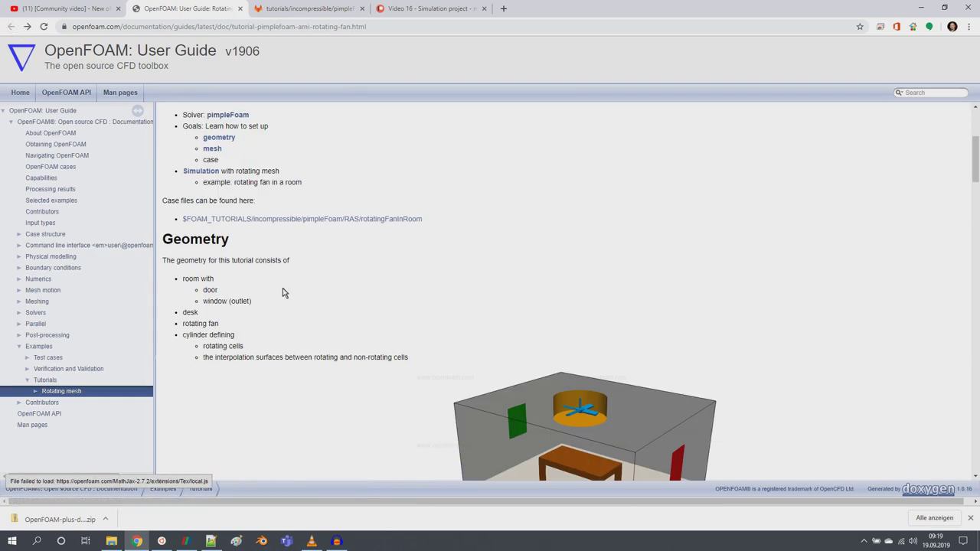
{"action": "scroll", "coordinate": [283, 303], "scroll_direction": "down", "scroll_amount": 15}
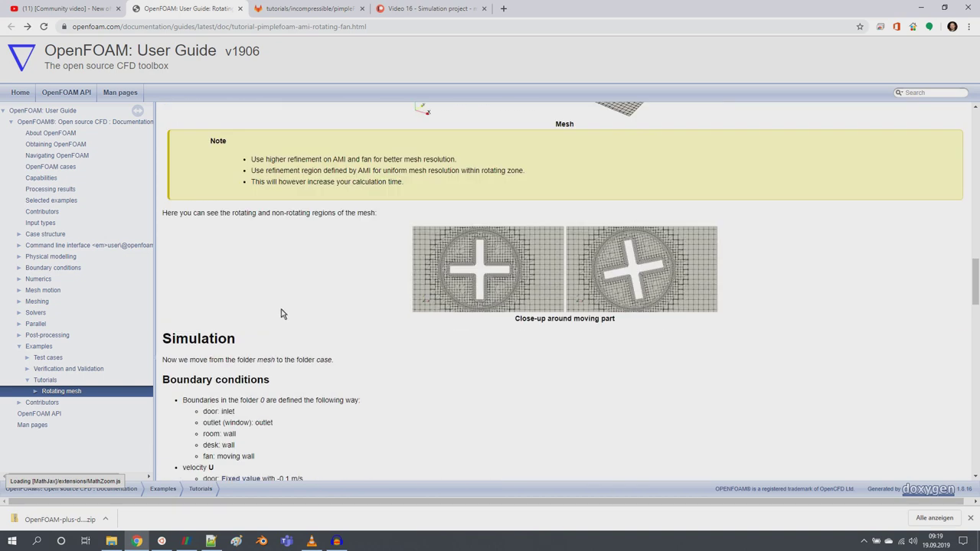
{"action": "scroll", "coordinate": [281, 314], "scroll_direction": "down", "scroll_amount": 20}
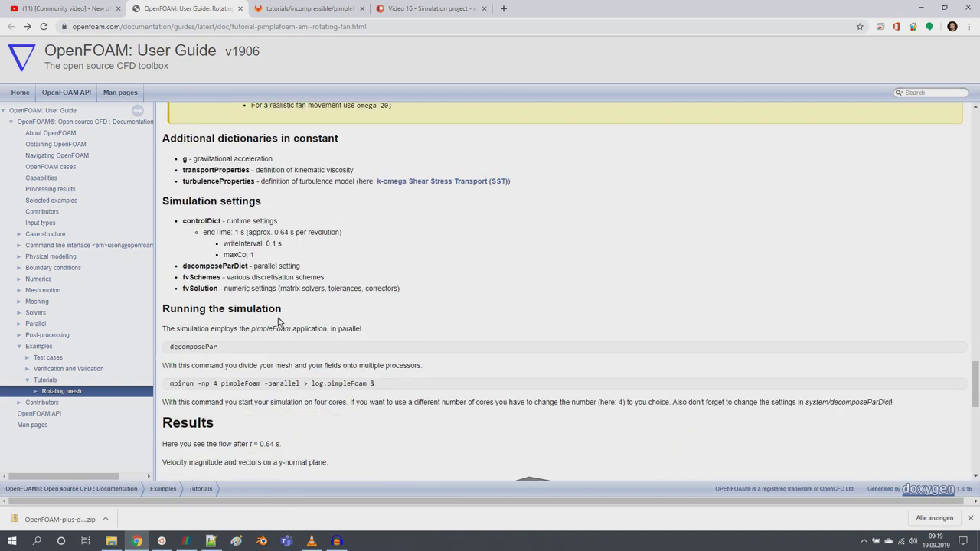
{"action": "left_click_drag", "start_coordinate": [162, 188], "coordinate": [420, 284]}
Open the four files from the case's system folder in Notepad++
{"action": "key", "text": "alt+Tab"}
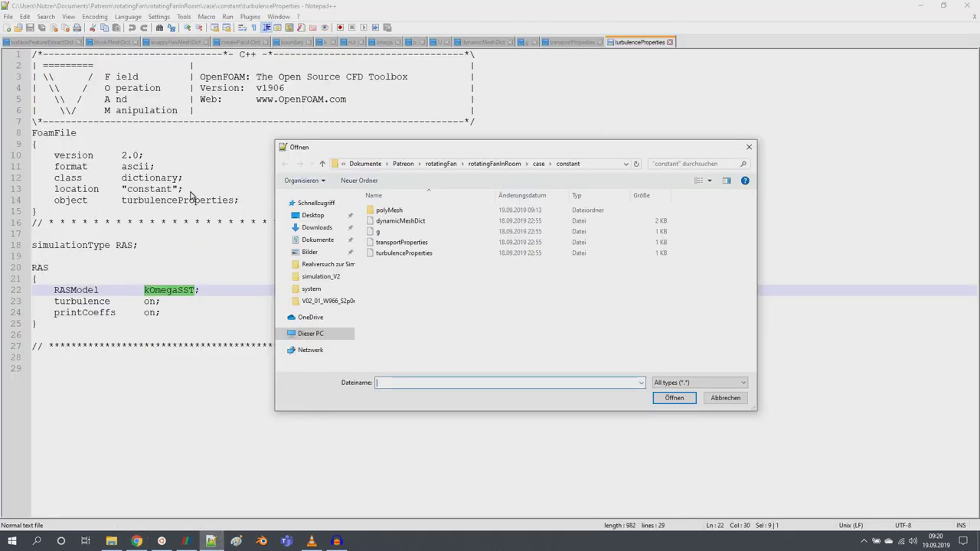
{"action": "left_click", "coordinate": [544, 165]}
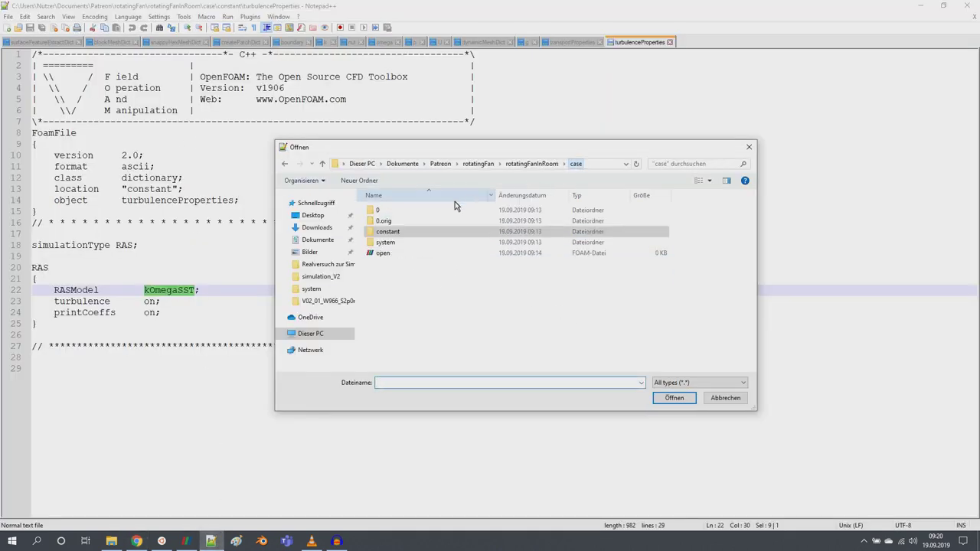
{"action": "double_click", "coordinate": [395, 242]}
{"action": "left_click_drag", "start_coordinate": [411, 285], "coordinate": [387, 209]}
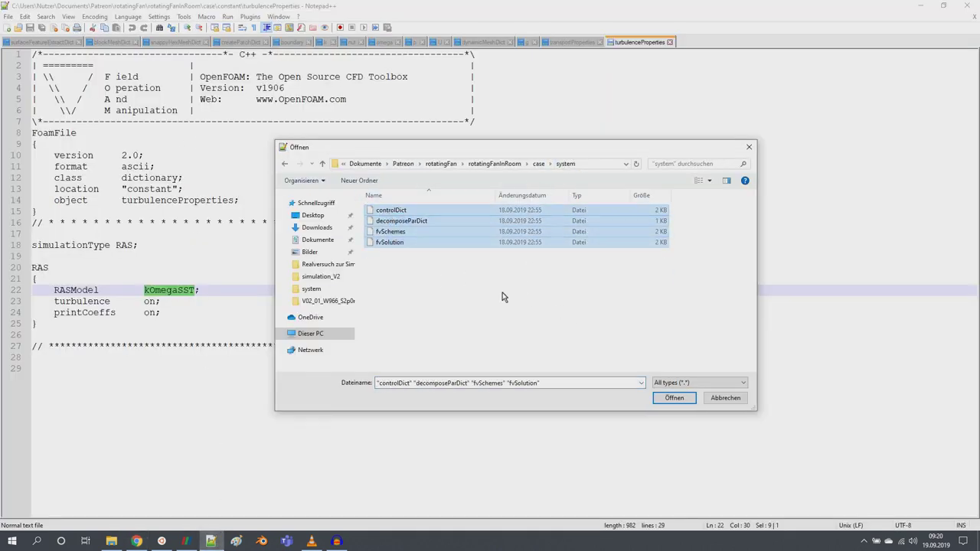
{"action": "left_click", "coordinate": [674, 397]}
Look through the fvSchemes, decomposeParDict and controlDict files
{"action": "scroll", "coordinate": [425, 268], "scroll_direction": "down", "scroll_amount": 4}
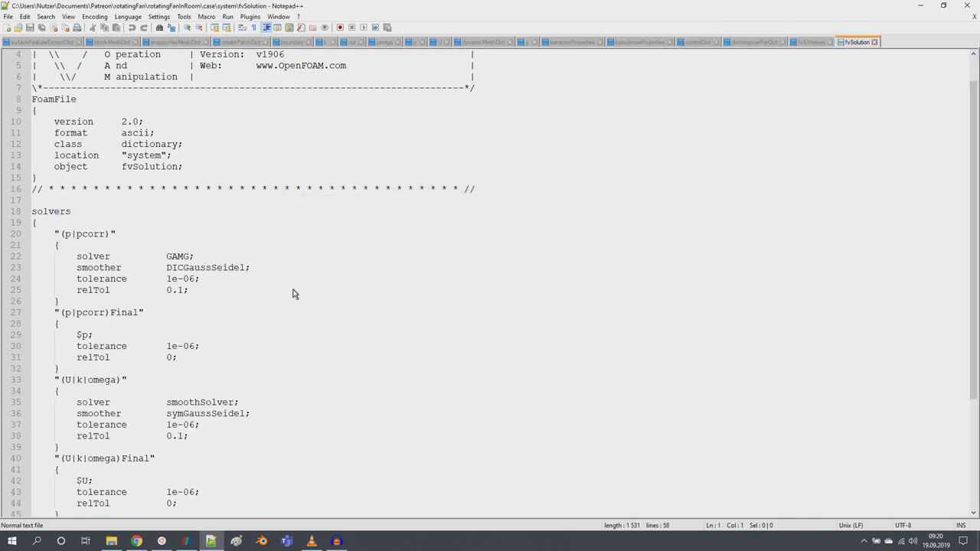
{"action": "scroll", "coordinate": [345, 214], "scroll_direction": "down", "scroll_amount": 2}
{"action": "scroll", "coordinate": [188, 322], "scroll_direction": "up", "scroll_amount": 1}
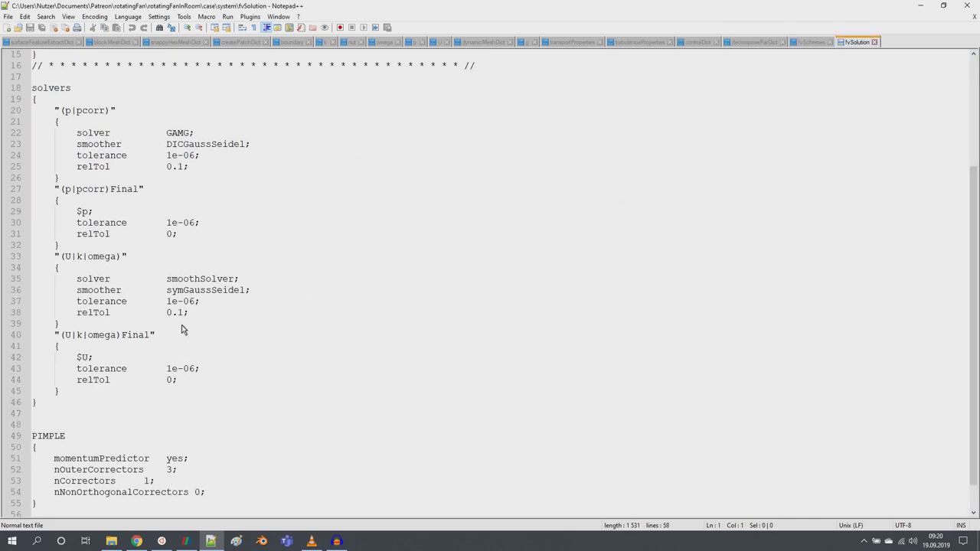
{"action": "left_click", "coordinate": [814, 42]}
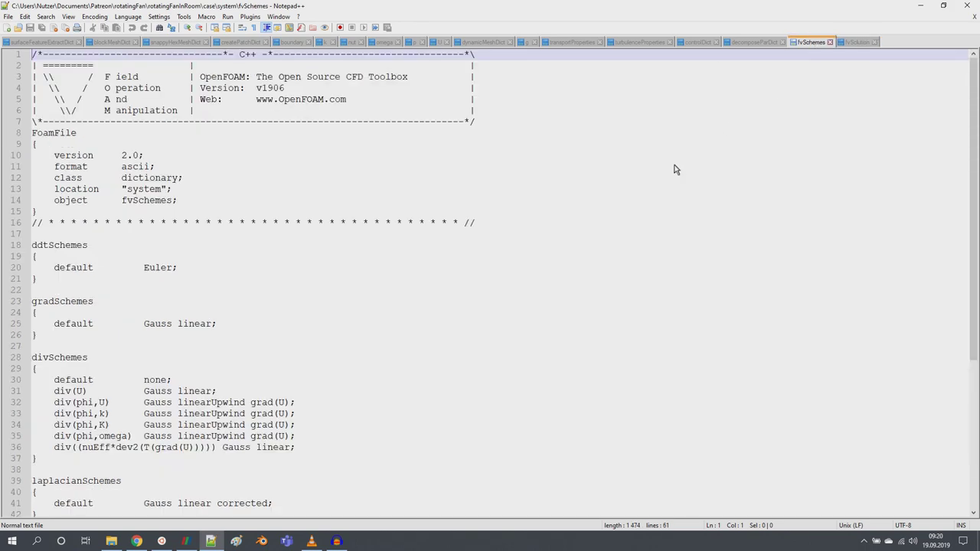
{"action": "scroll", "coordinate": [599, 242], "scroll_direction": "down", "scroll_amount": 7}
{"action": "left_click", "coordinate": [754, 42]}
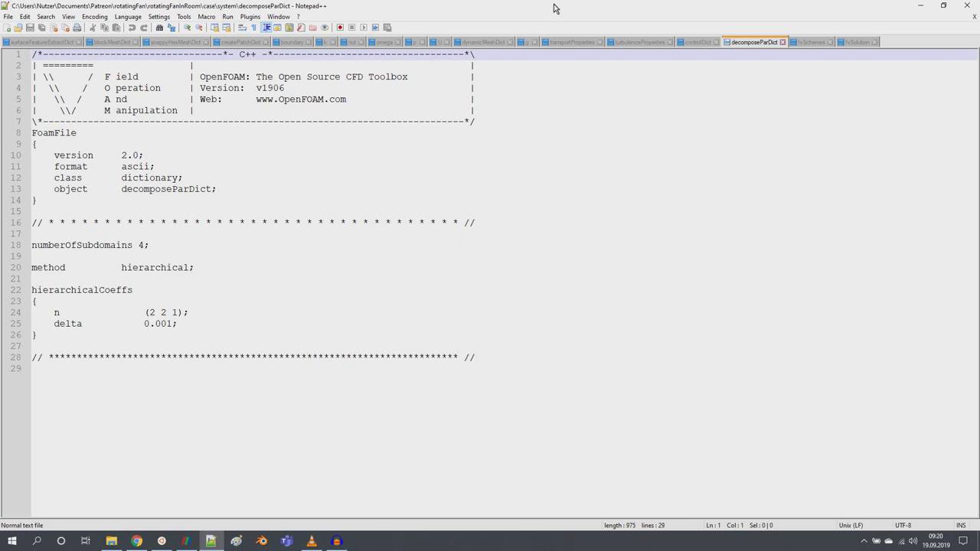
{"action": "left_click", "coordinate": [696, 43]}
Compare controlDict's endTime of 1 with the guide's suggested 10-20 s run length
{"action": "scroll", "coordinate": [153, 283], "scroll_direction": "down", "scroll_amount": 3}
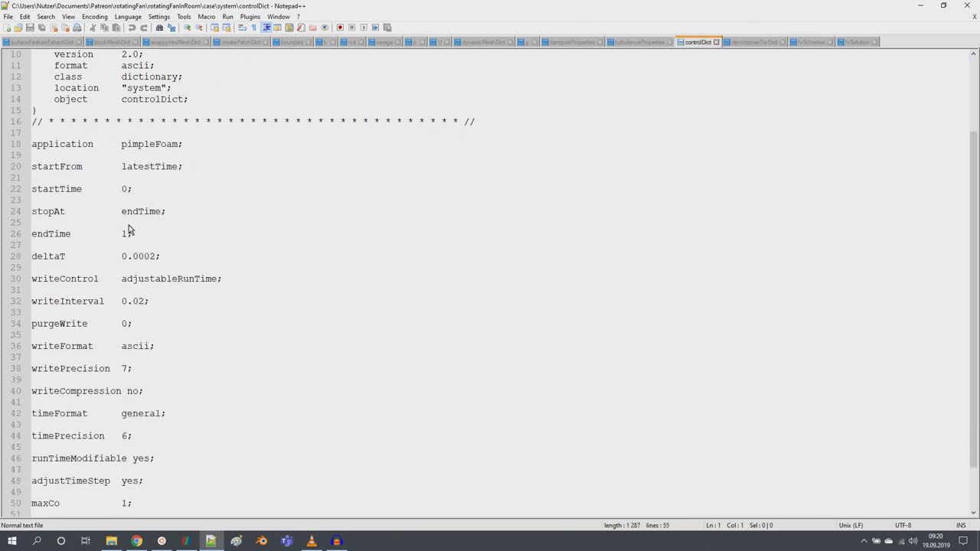
{"action": "left_click_drag", "start_coordinate": [120, 236], "coordinate": [129, 238]}
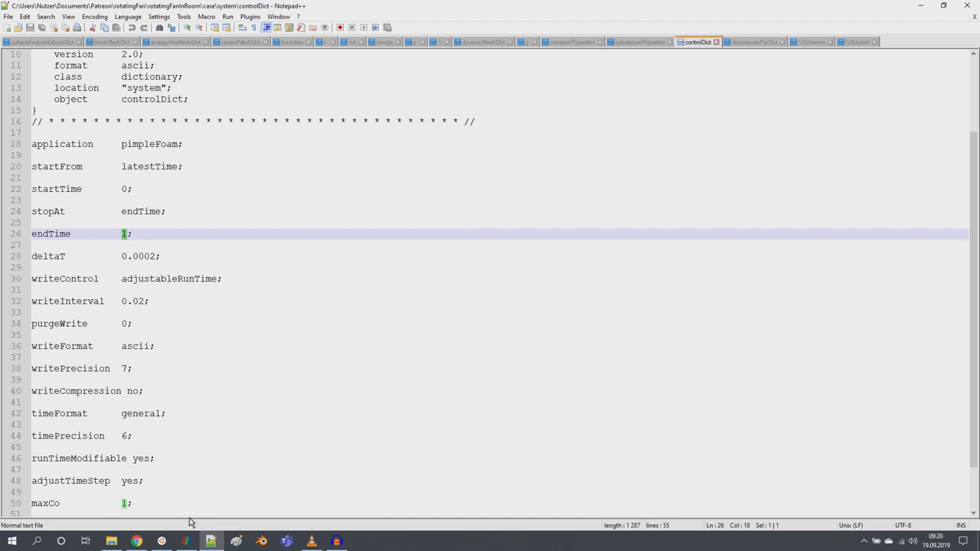
{"action": "left_click", "coordinate": [137, 541]}
{"action": "scroll", "coordinate": [342, 351], "scroll_direction": "down", "scroll_amount": 7}
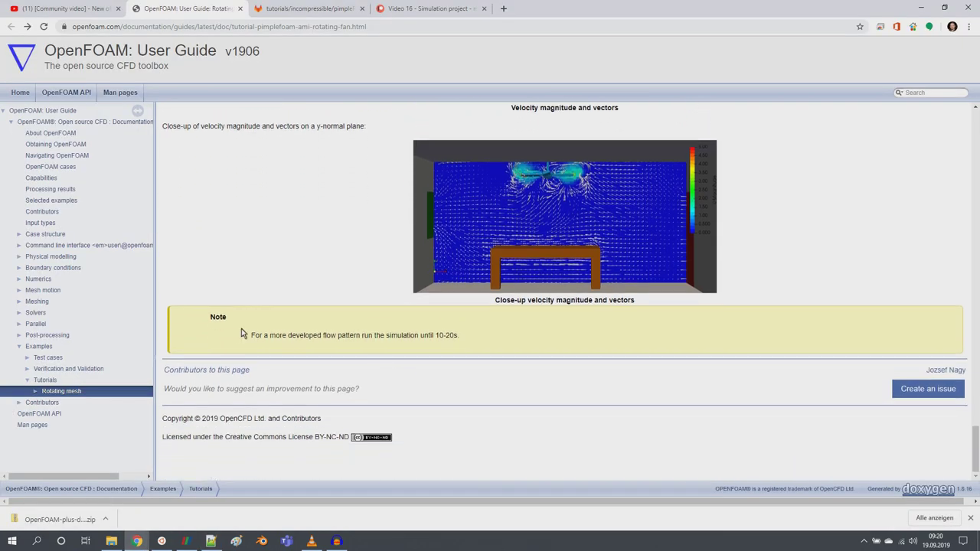
{"action": "left_click_drag", "start_coordinate": [435, 337], "coordinate": [485, 339]}
Settle controlDict on endTime 1 and writeInterval 0.02, then return to the file's top
{"action": "left_click", "coordinate": [210, 541]}
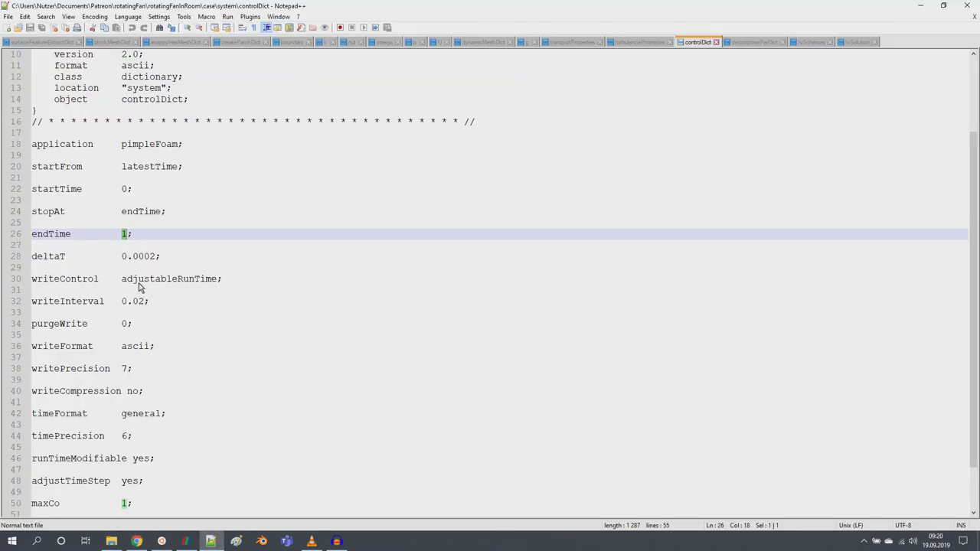
{"action": "left_click_drag", "start_coordinate": [121, 305], "coordinate": [144, 304]}
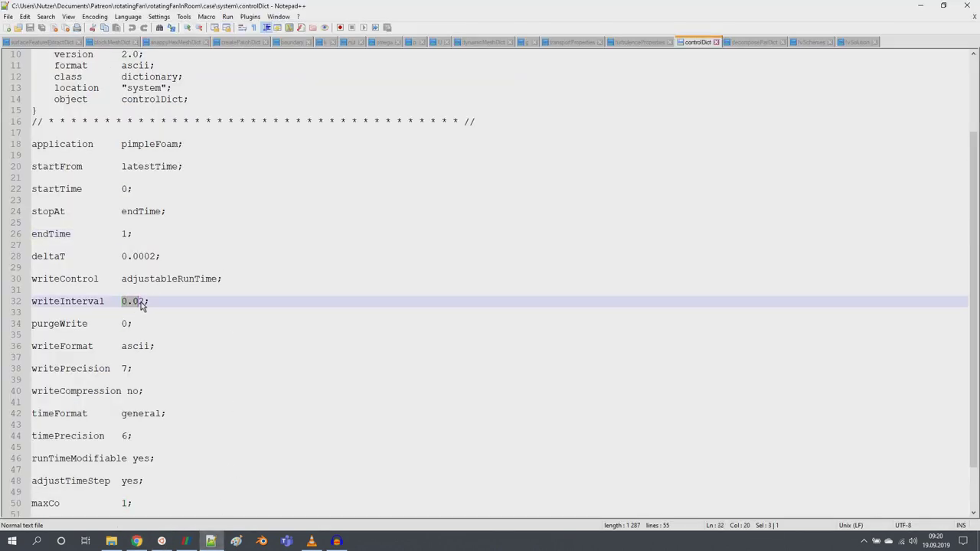
{"action": "triple_click", "coordinate": [147, 304]}
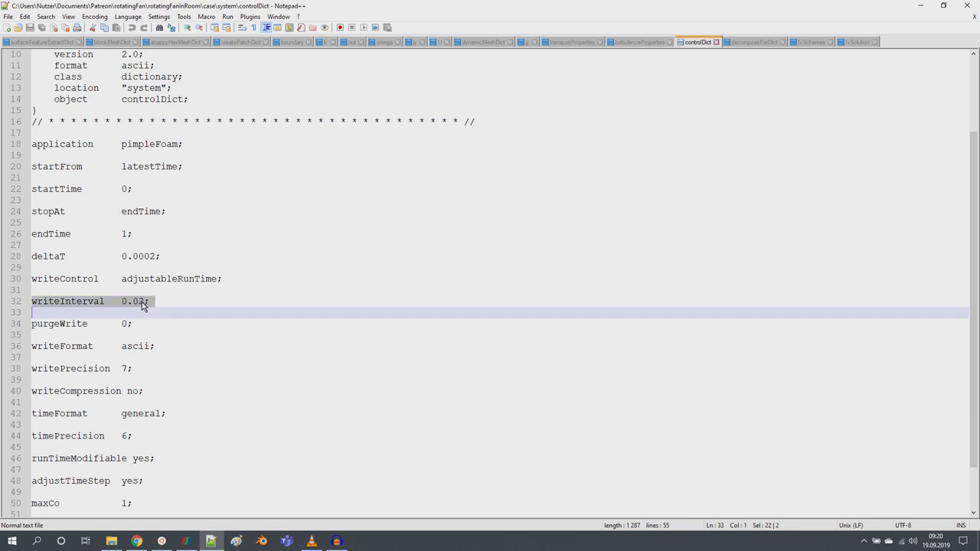
{"action": "left_click", "coordinate": [144, 305]}
{"action": "double_click", "coordinate": [124, 234]}
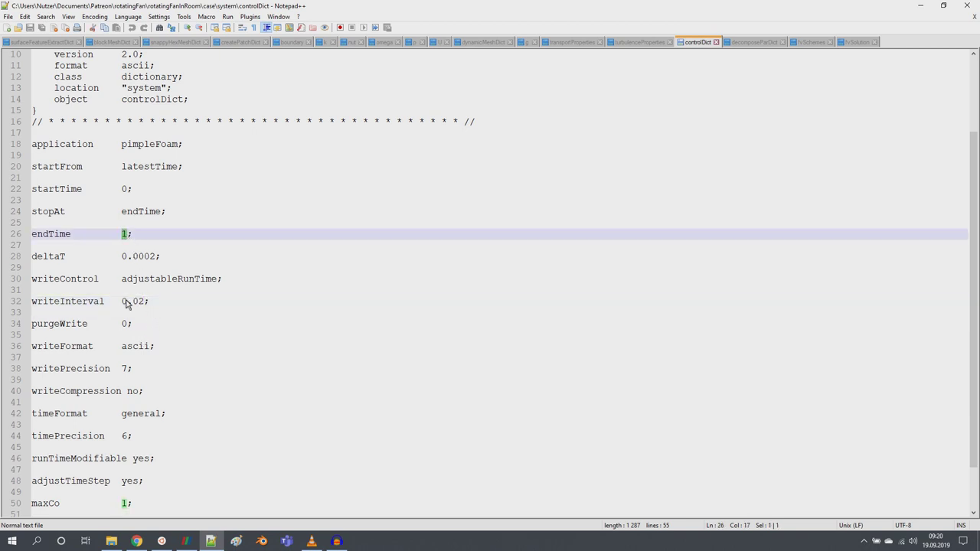
{"action": "double_click", "coordinate": [137, 305]}
{"action": "left_click", "coordinate": [147, 306]}
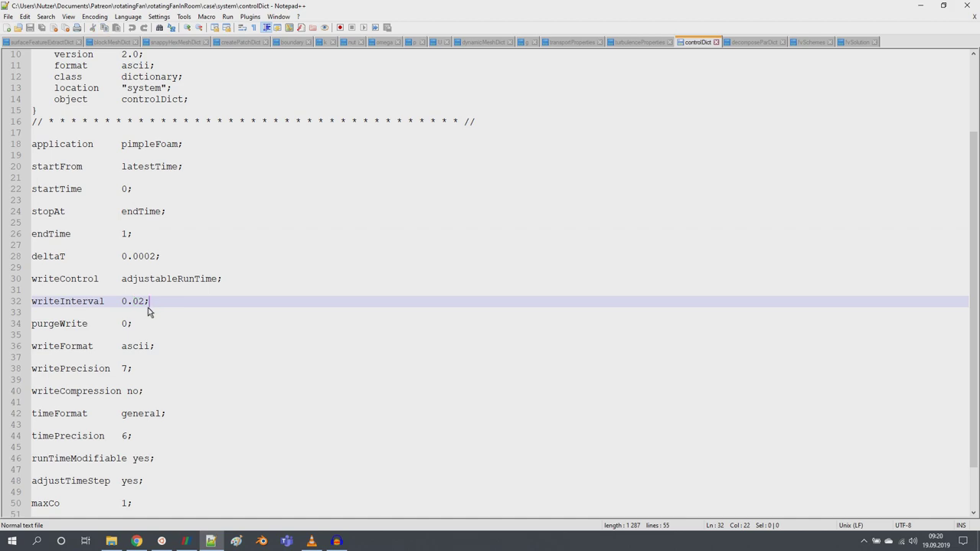
{"action": "scroll", "coordinate": [148, 314], "scroll_direction": "down", "scroll_amount": 2}
{"action": "scroll", "coordinate": [153, 314], "scroll_direction": "up", "scroll_amount": 5}
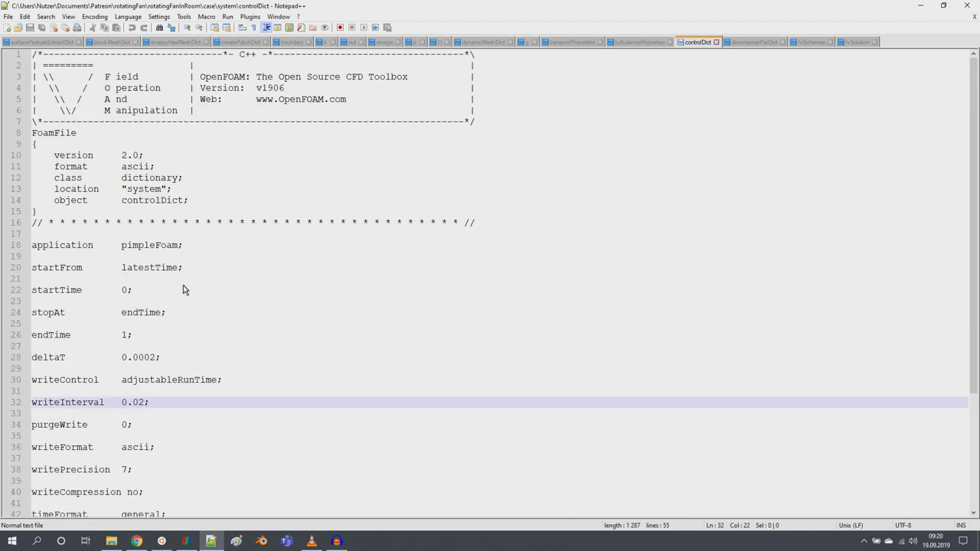
Copy decomposePar from the guide and run it in the terminal to split the mesh
{"action": "left_click", "coordinate": [136, 542]}
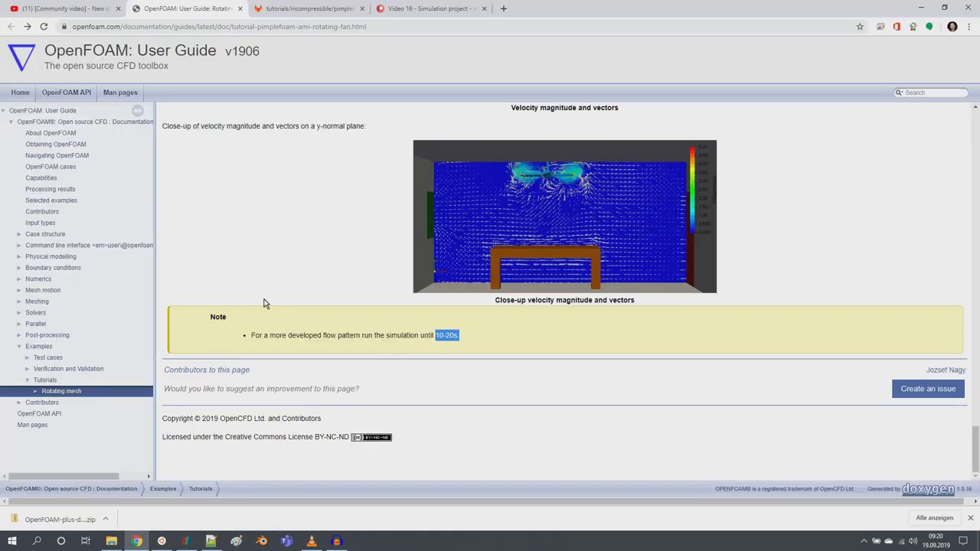
{"action": "scroll", "coordinate": [263, 299], "scroll_direction": "up", "scroll_amount": 2}
{"action": "scroll", "coordinate": [265, 296], "scroll_direction": "up", "scroll_amount": 5}
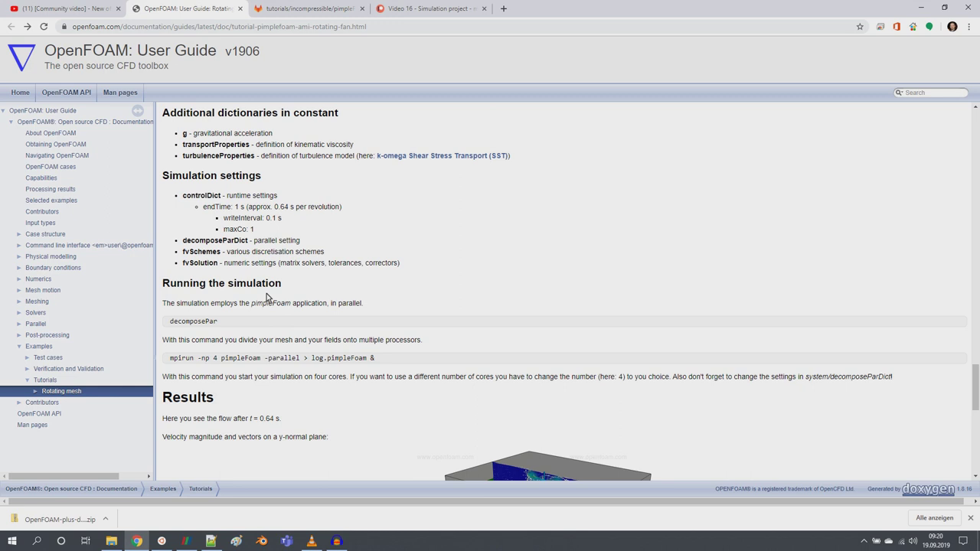
{"action": "double_click", "coordinate": [203, 322]}
{"action": "right_click", "coordinate": [203, 322]}
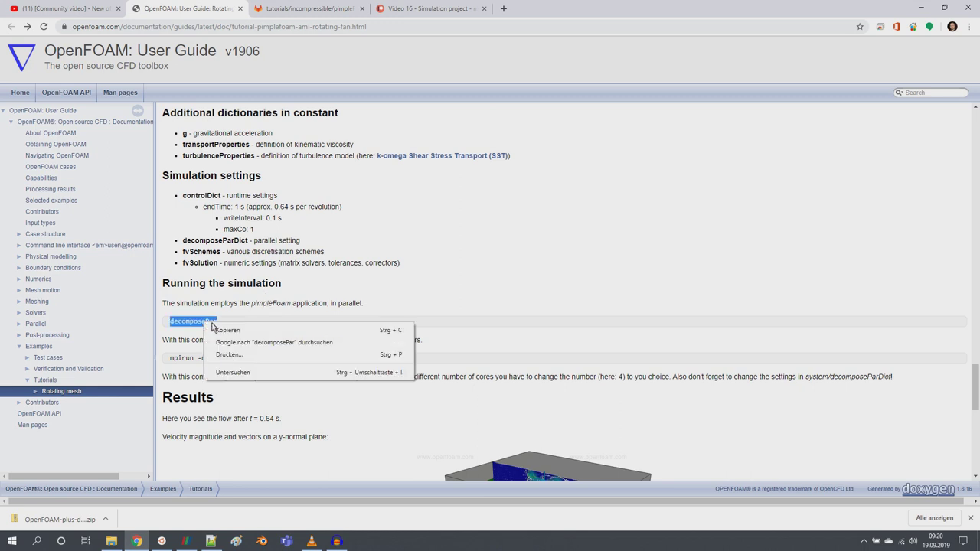
{"action": "left_click", "coordinate": [225, 330]}
{"action": "left_click", "coordinate": [169, 541]}
{"action": "right_click", "coordinate": [295, 329]}
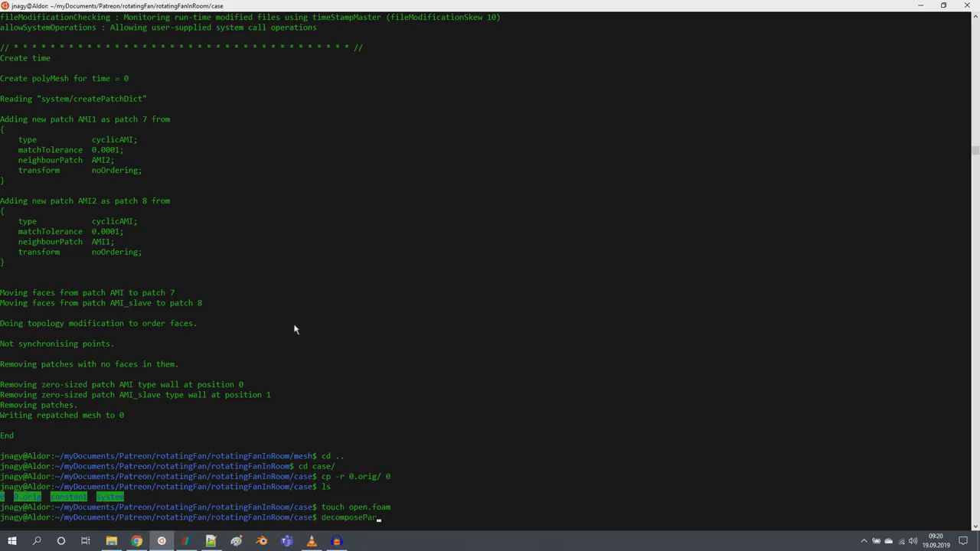
{"action": "key", "text": "Return"}
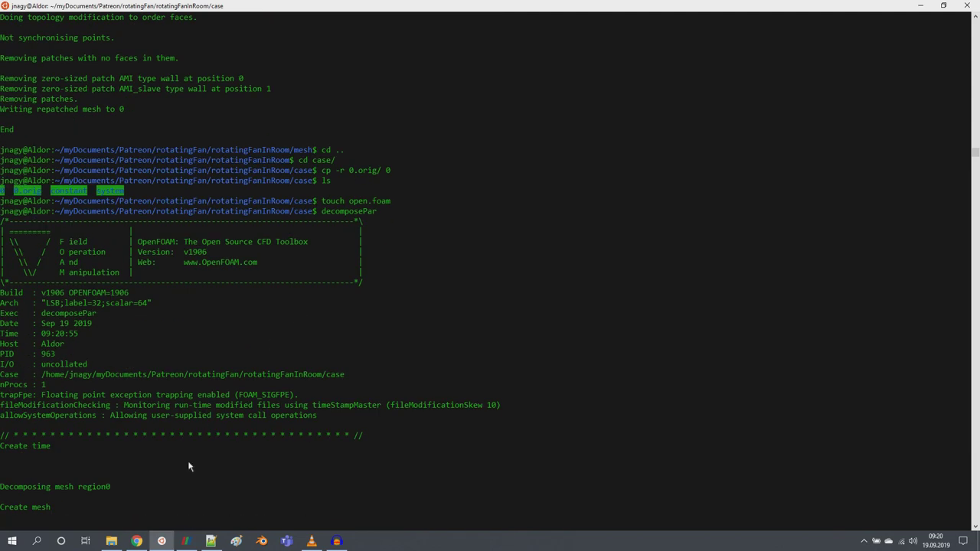
Copy and run mpirun -np 4 pimpleFoam -parallel in the background, logging to log.pimpleFoam
{"action": "left_click", "coordinate": [136, 541]}
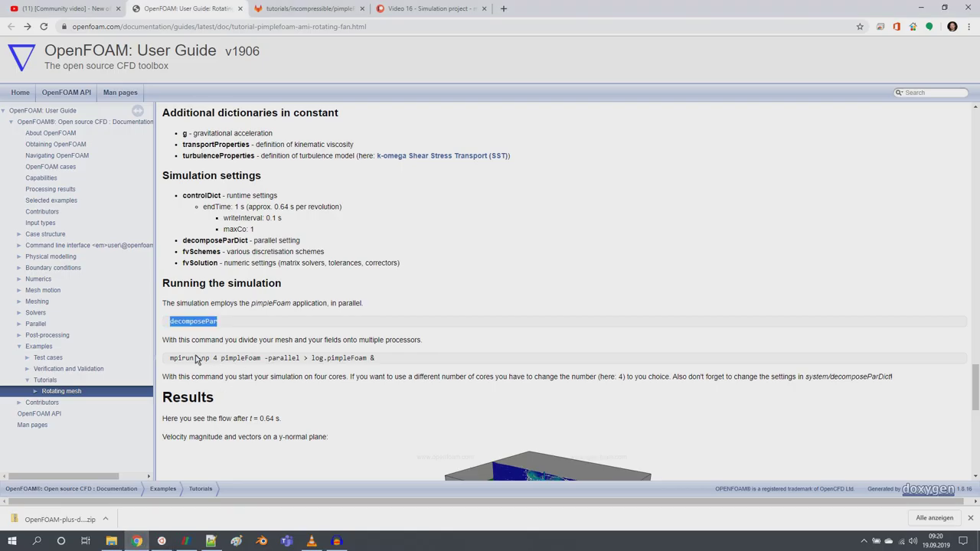
{"action": "left_click_drag", "start_coordinate": [170, 360], "coordinate": [420, 360]}
{"action": "right_click", "coordinate": [361, 356]}
{"action": "left_click", "coordinate": [381, 366]}
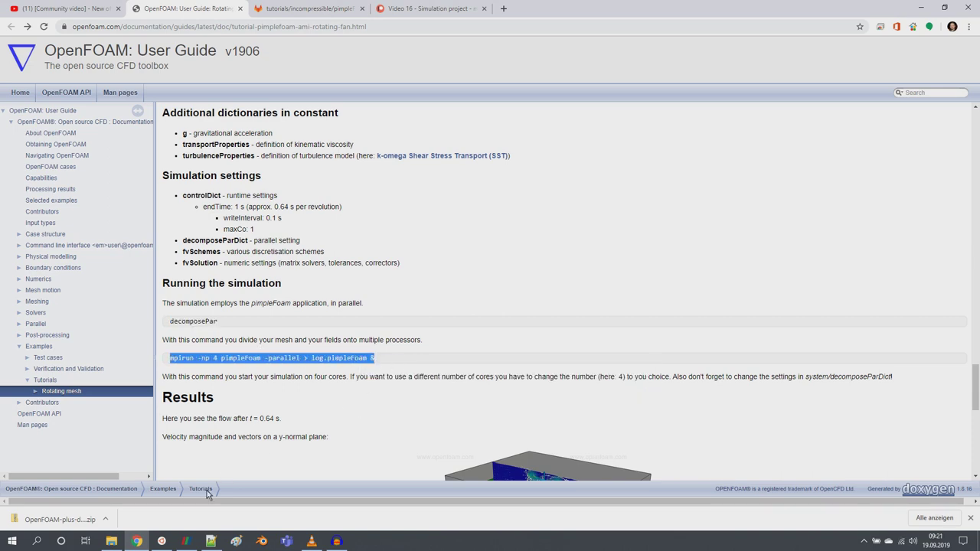
{"action": "left_click", "coordinate": [162, 542]}
{"action": "right_click", "coordinate": [444, 383]}
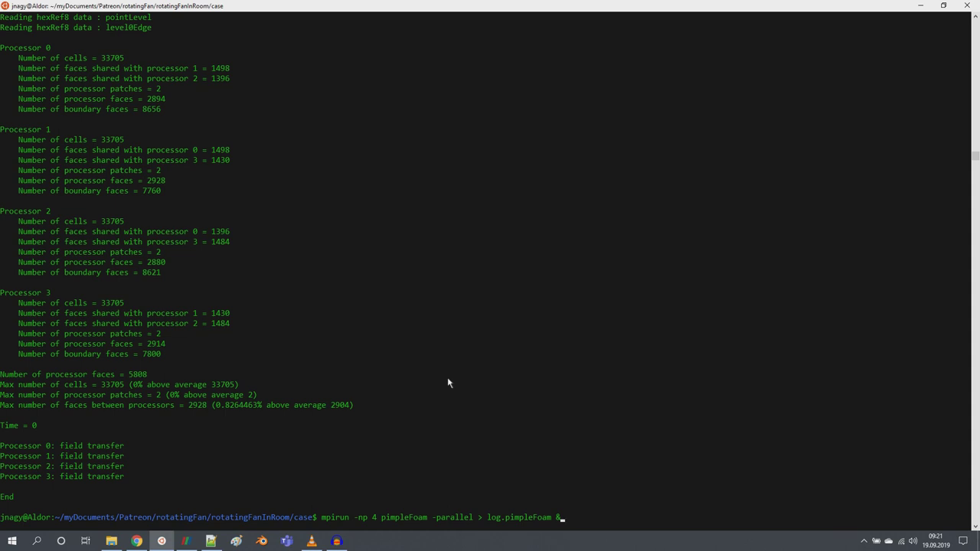
{"action": "key", "text": "Return"}
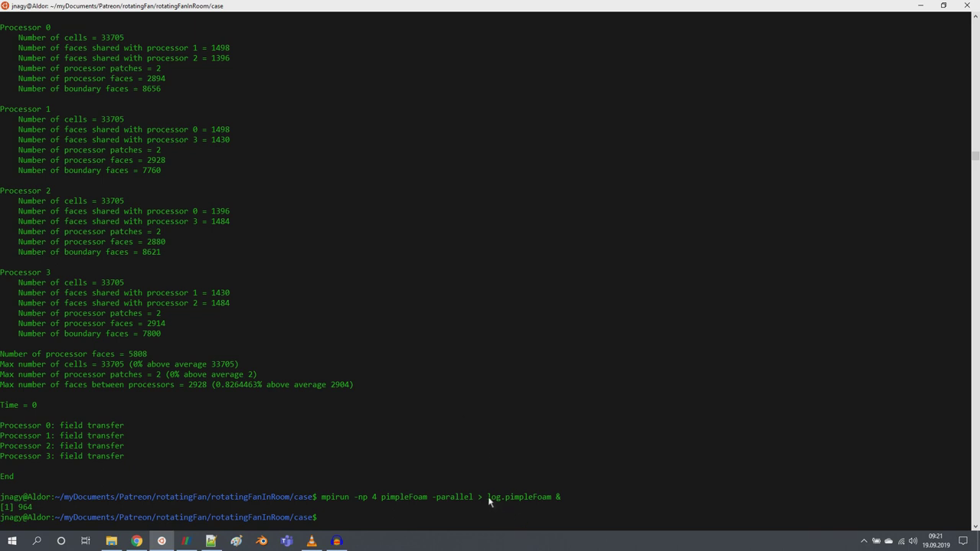
Tail log.pimpleFoam repeatedly to follow the current simulation time
{"action": "left_click_drag", "start_coordinate": [488, 497], "coordinate": [548, 498]}
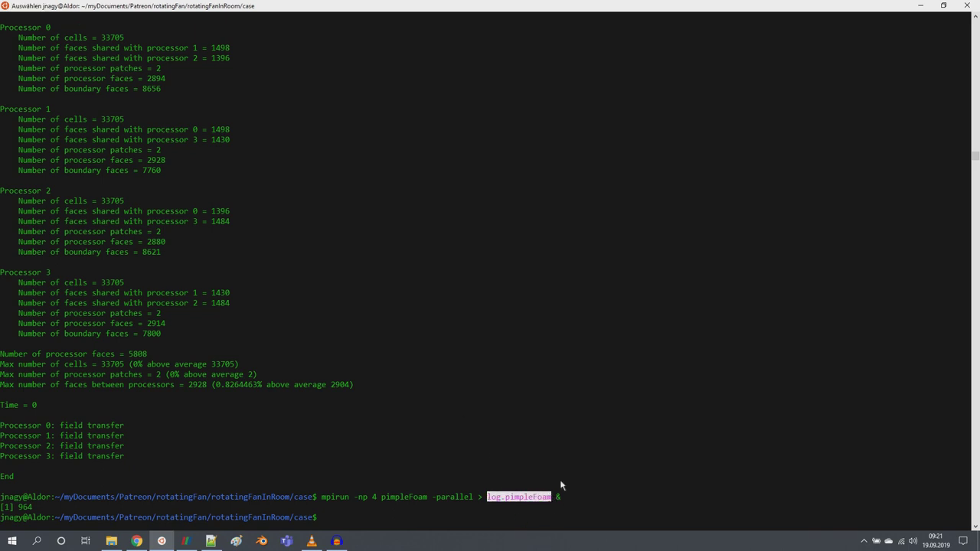
{"action": "type", "text": "tai"}
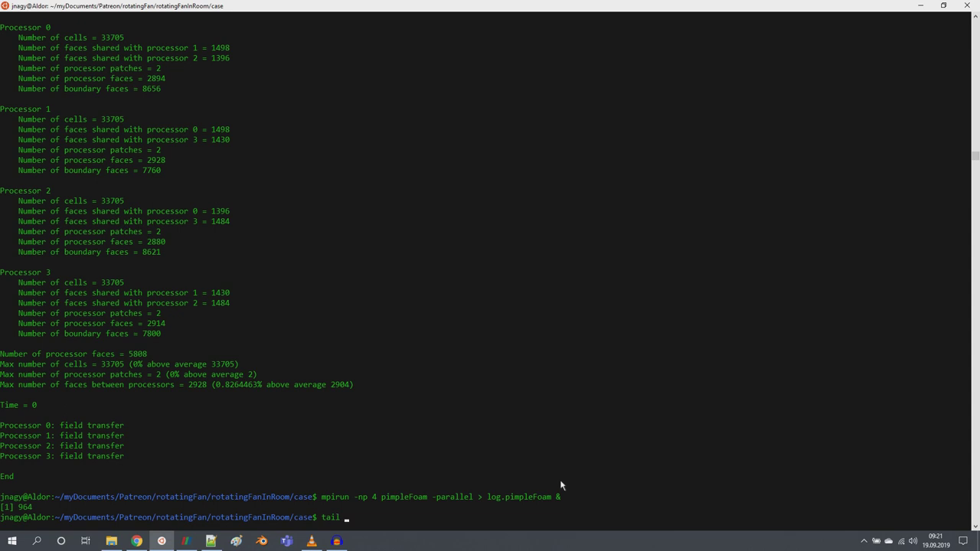
{"action": "type", "text": "lo"}
{"action": "key", "text": "Tab"}
{"action": "key", "text": "Return"}
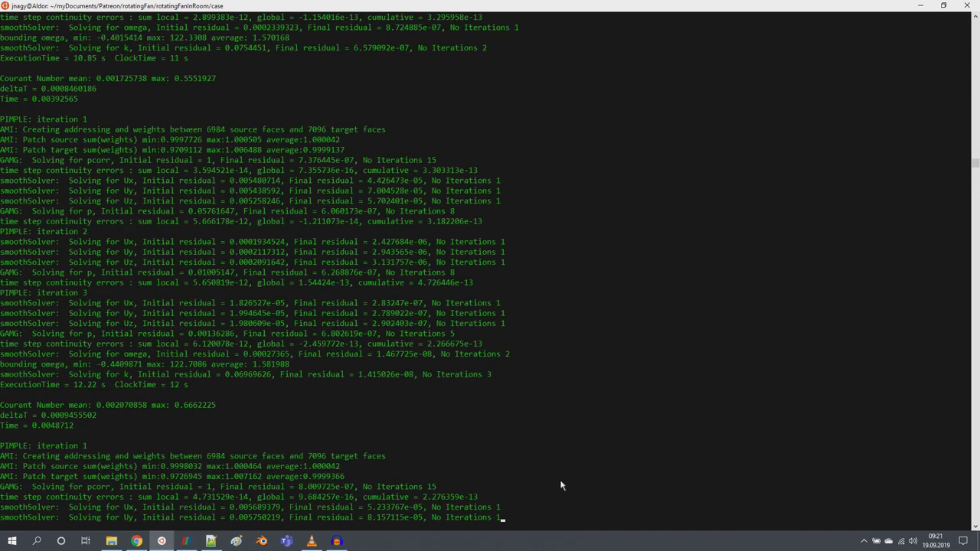
{"action": "key", "text": "Up"}
{"action": "key", "text": "Return"}
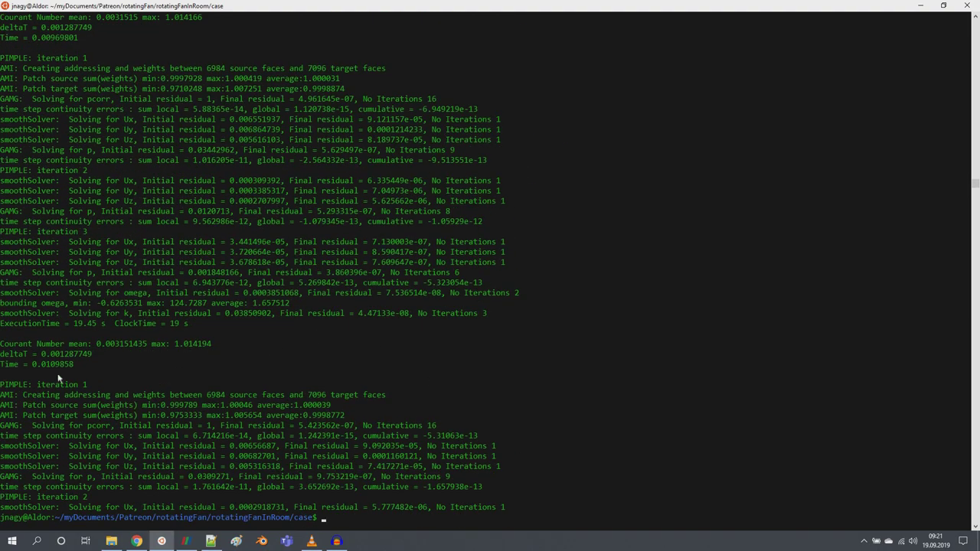
{"action": "left_click_drag", "start_coordinate": [42, 367], "coordinate": [55, 367]}
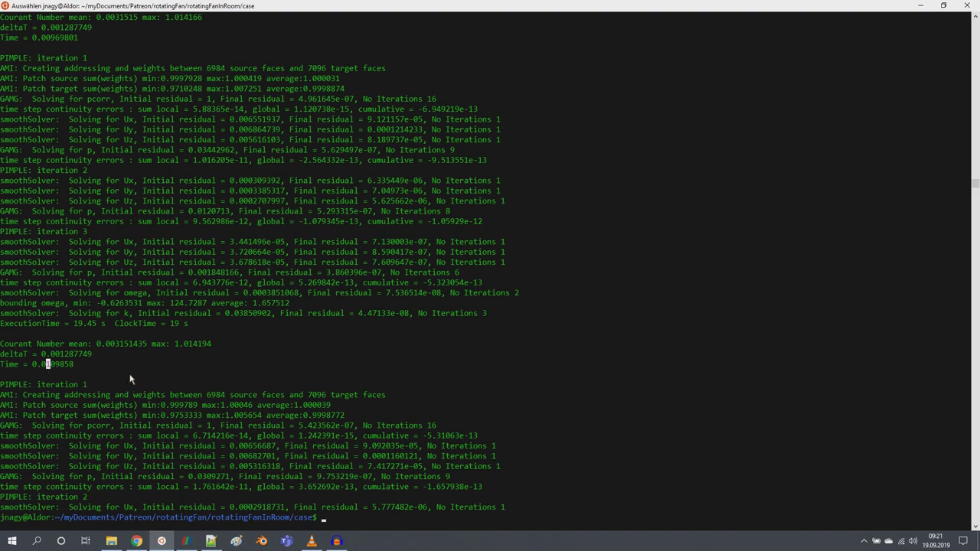
{"action": "key", "text": "Escape"}
{"action": "key", "text": "Up"}
{"action": "key", "text": "Return"}
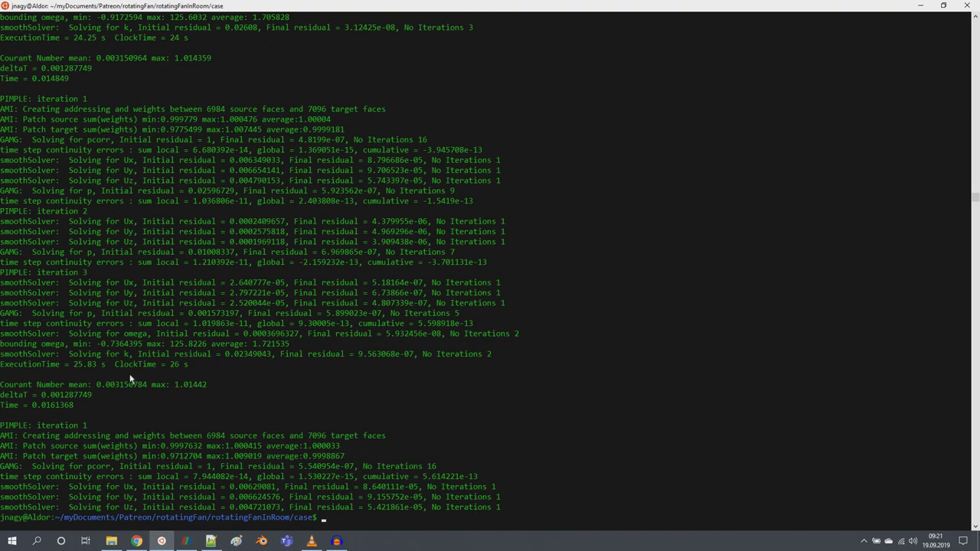
Recheck the log and list processor0/ to confirm a 0.02 time folder appeared
{"action": "type", "text": "ls processor0/"}
{"action": "key", "text": "Return"}
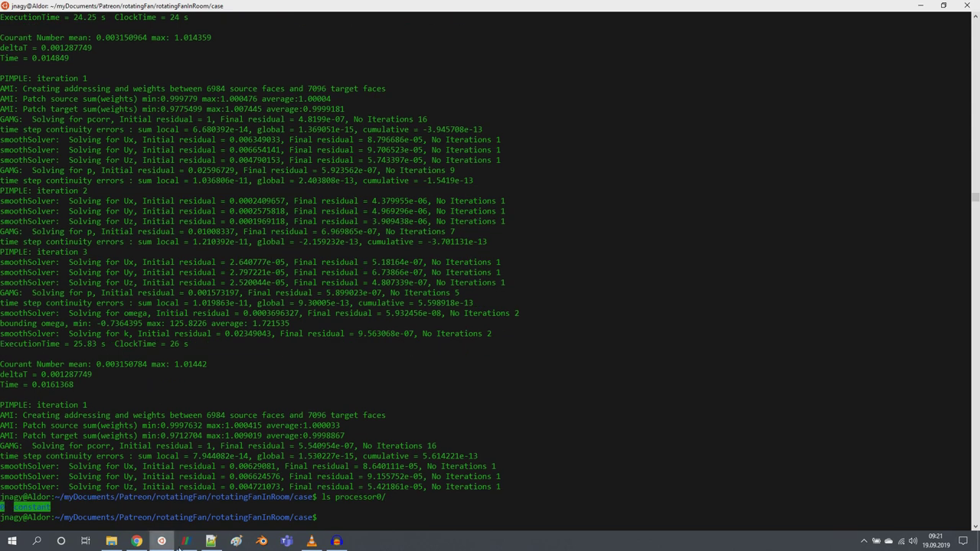
{"action": "left_click", "coordinate": [210, 541]}
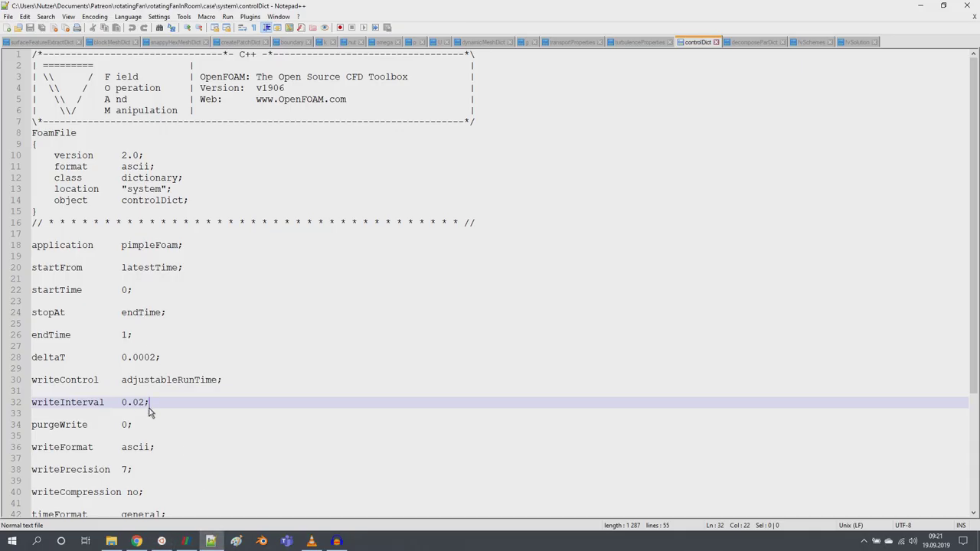
{"action": "key", "text": "alt+Tab"}
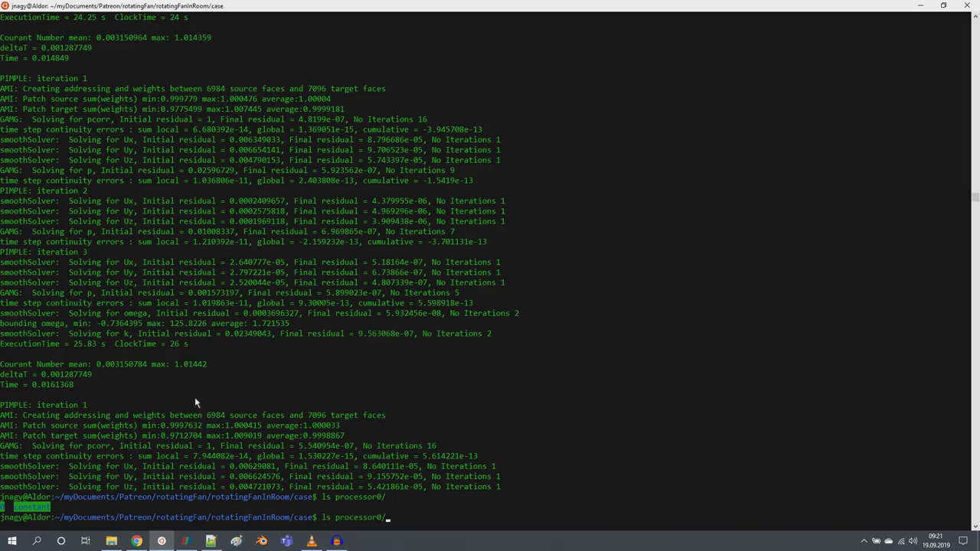
{"action": "key", "text": "Up"}
{"action": "key", "text": "Return"}
{"action": "key", "text": "ctrl+c"}
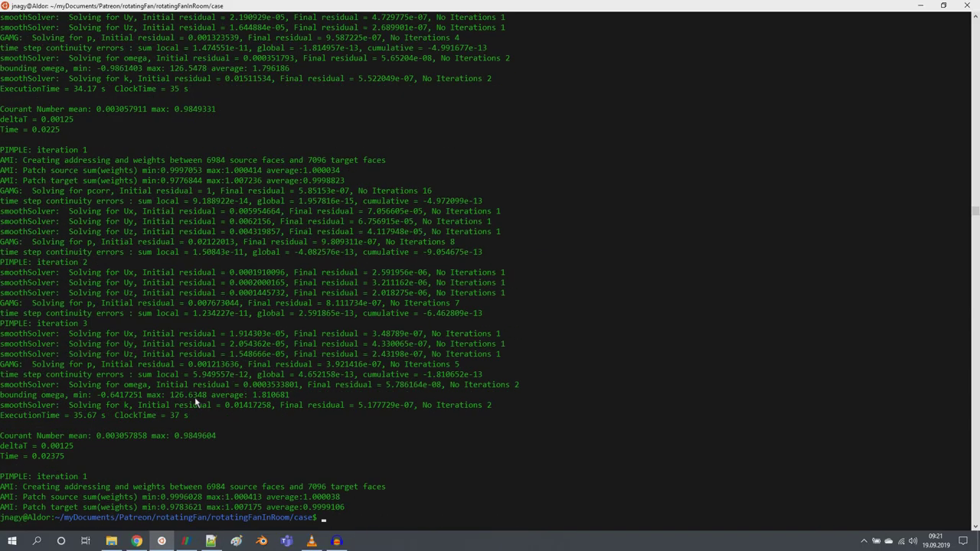
{"action": "type", "text": "ls processor0/"}
{"action": "key", "text": "Return"}
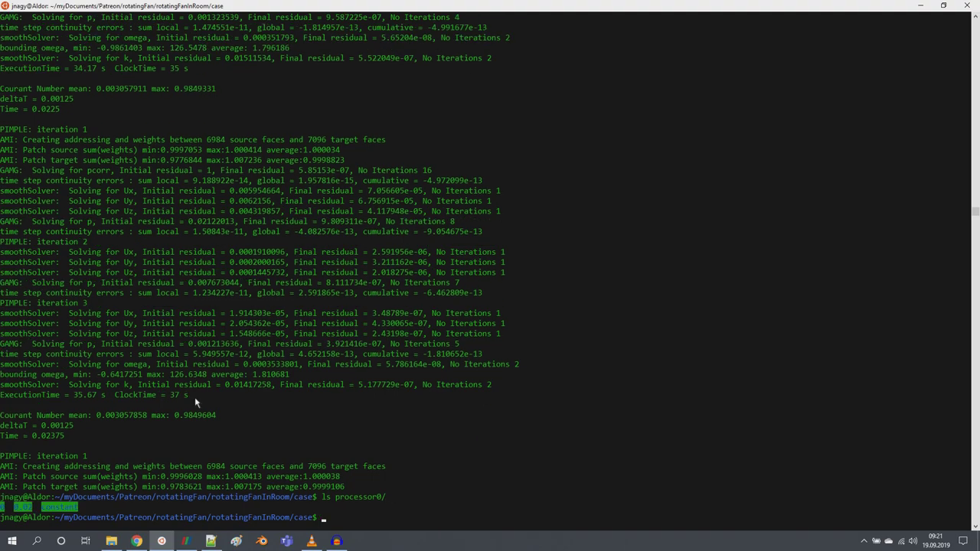
Open the case's open.foam file in ParaView from File Explorer
{"action": "left_click", "coordinate": [186, 541]}
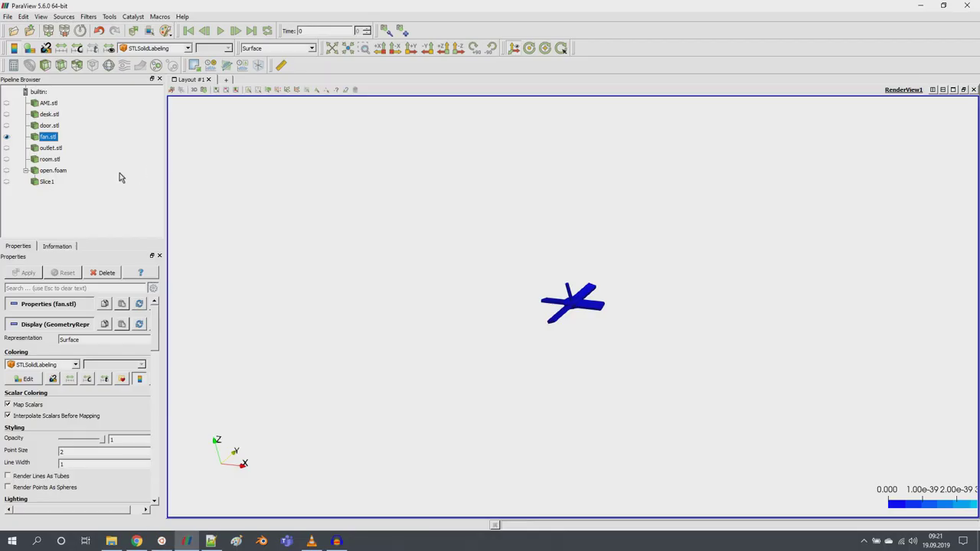
{"action": "left_click", "coordinate": [967, 5]}
{"action": "left_click", "coordinate": [111, 542]}
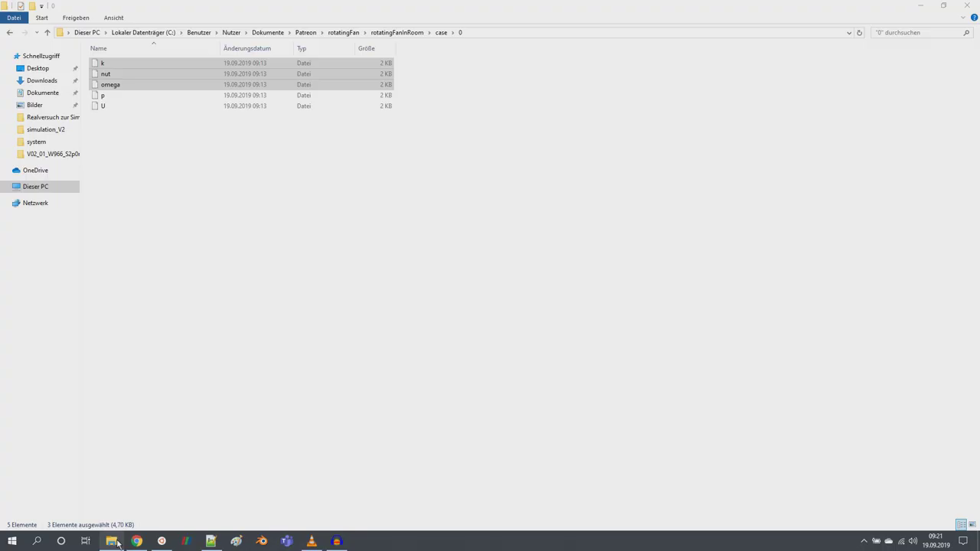
{"action": "left_click", "coordinate": [442, 32]}
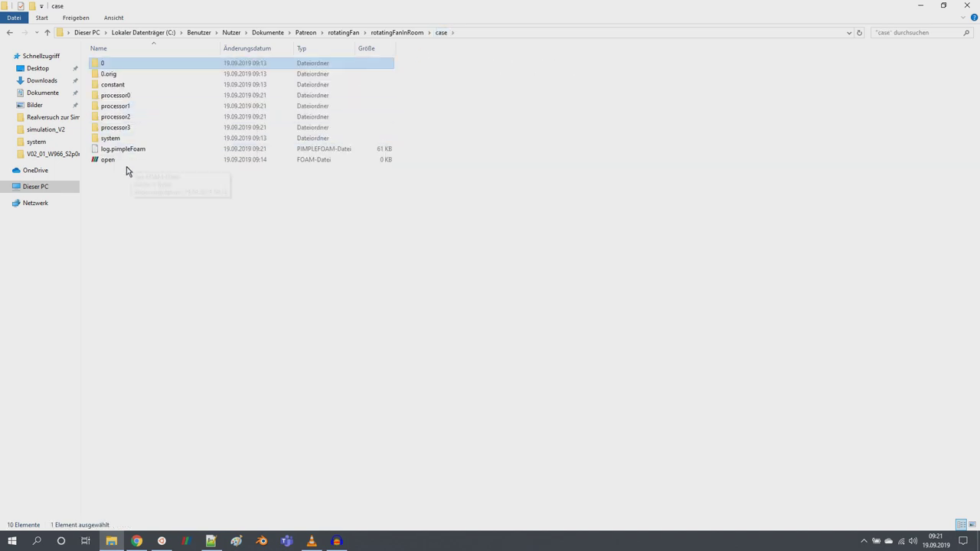
{"action": "left_click", "coordinate": [111, 161]}
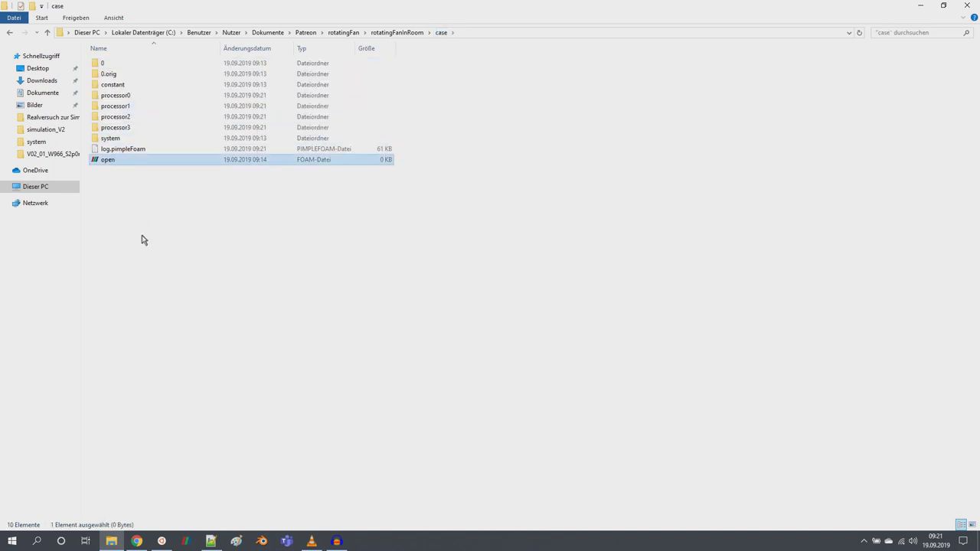
{"action": "key", "text": "Return"}
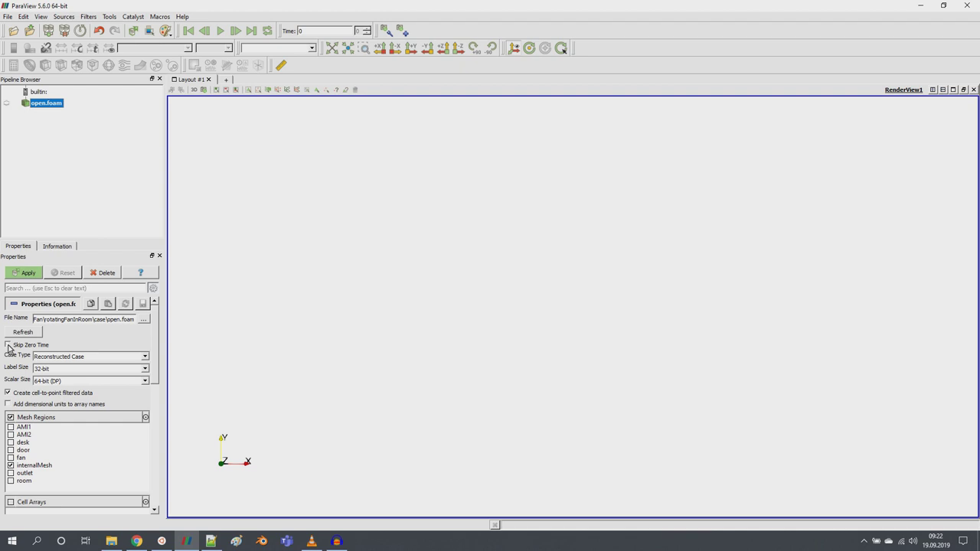
Set Case Type to Decomposed Case, apply, and rotate the room box into 3-D
{"action": "left_click", "coordinate": [66, 358]}
{"action": "left_click", "coordinate": [56, 366]}
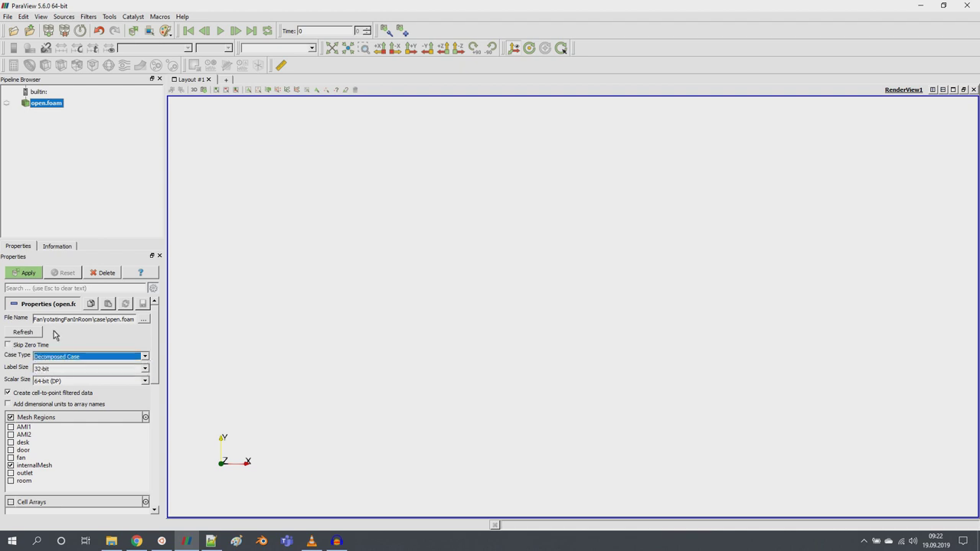
{"action": "left_click", "coordinate": [26, 274]}
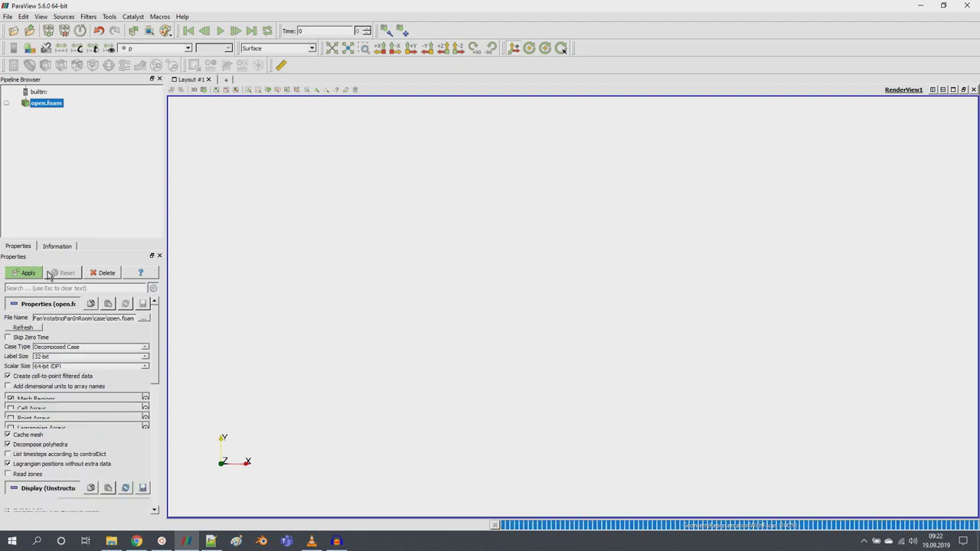
{"action": "left_click_drag", "start_coordinate": [518, 369], "coordinate": [471, 317]}
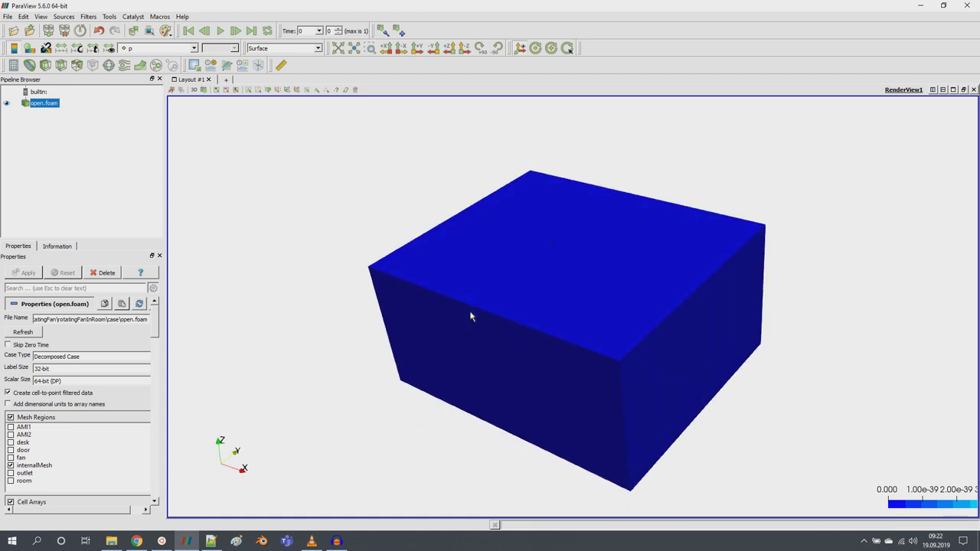
Add a Y-normal Slice with the plane preview hidden and apply it
{"action": "left_click", "coordinate": [61, 65]}
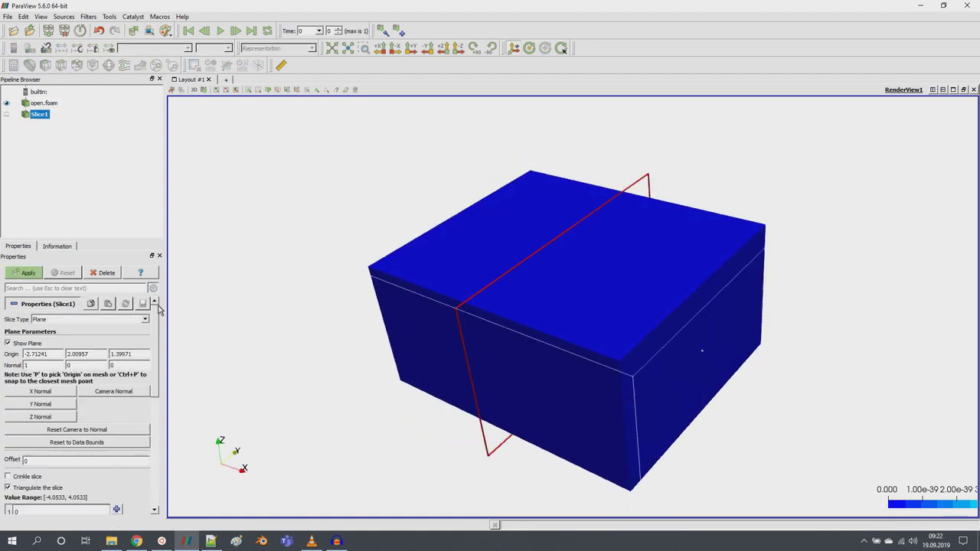
{"action": "left_click", "coordinate": [53, 404]}
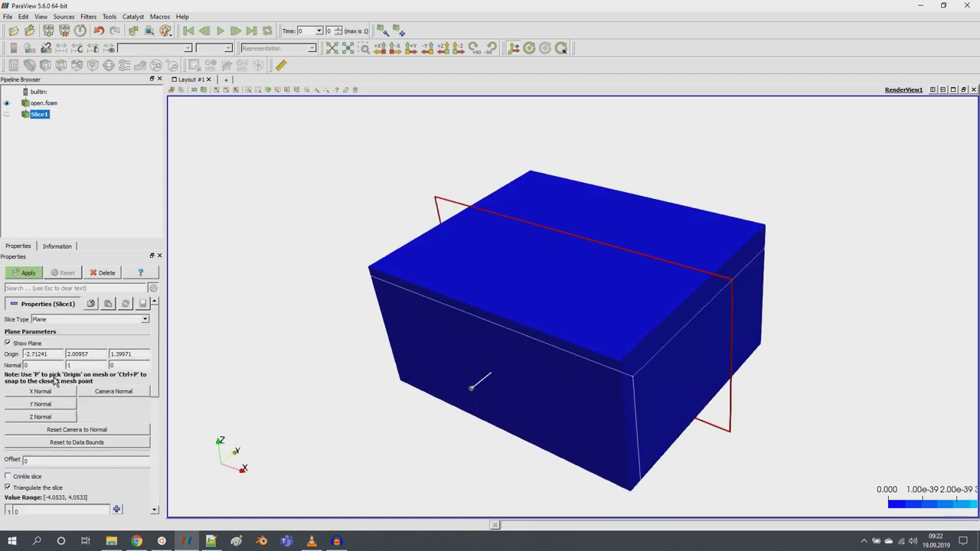
{"action": "left_click", "coordinate": [27, 345]}
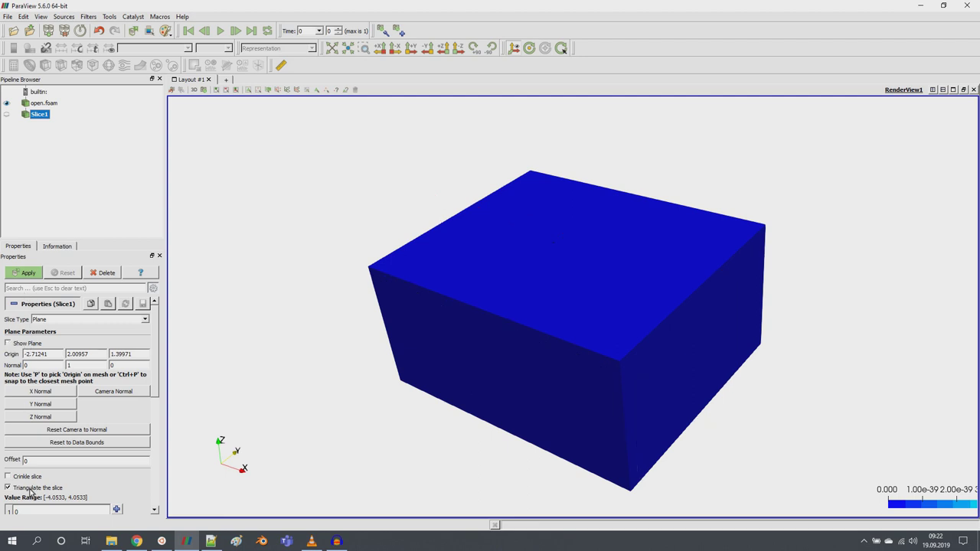
{"action": "left_click", "coordinate": [29, 278]}
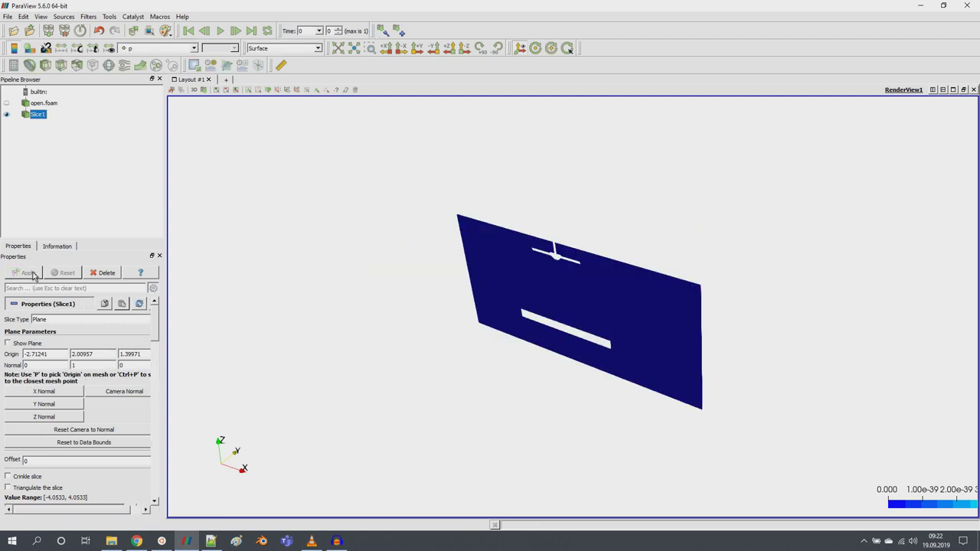
Show the slice as Surface With Edges in Solid Color, viewed straight along +Y
{"action": "left_click", "coordinate": [305, 49]}
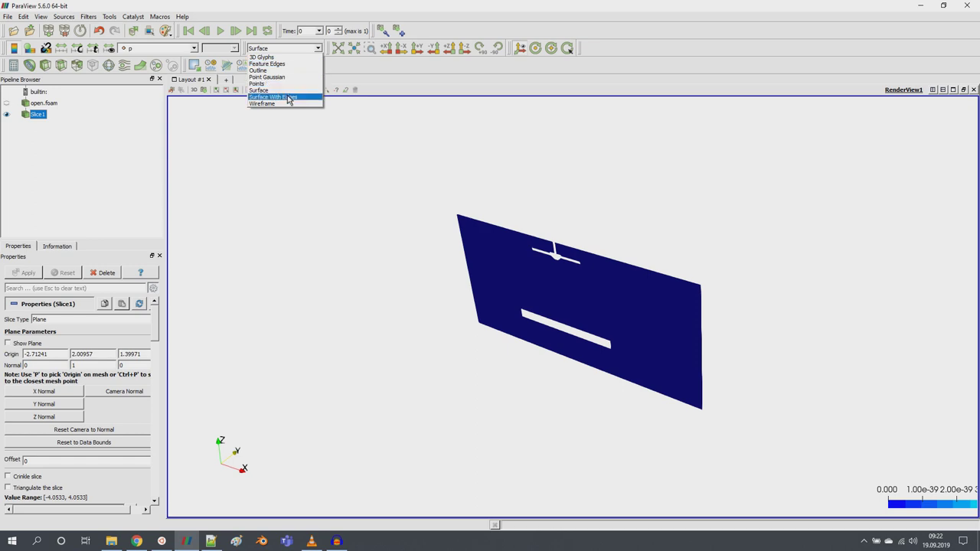
{"action": "left_click", "coordinate": [299, 98]}
{"action": "left_click", "coordinate": [417, 50]}
{"action": "scroll", "coordinate": [444, 230], "scroll_direction": "up", "scroll_amount": 5}
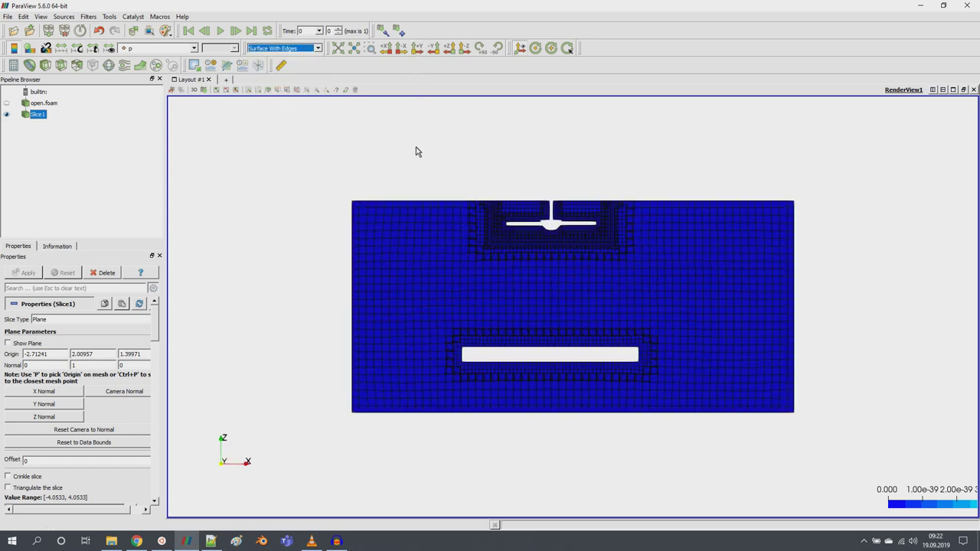
{"action": "left_click", "coordinate": [157, 48]}
{"action": "left_click", "coordinate": [151, 59]}
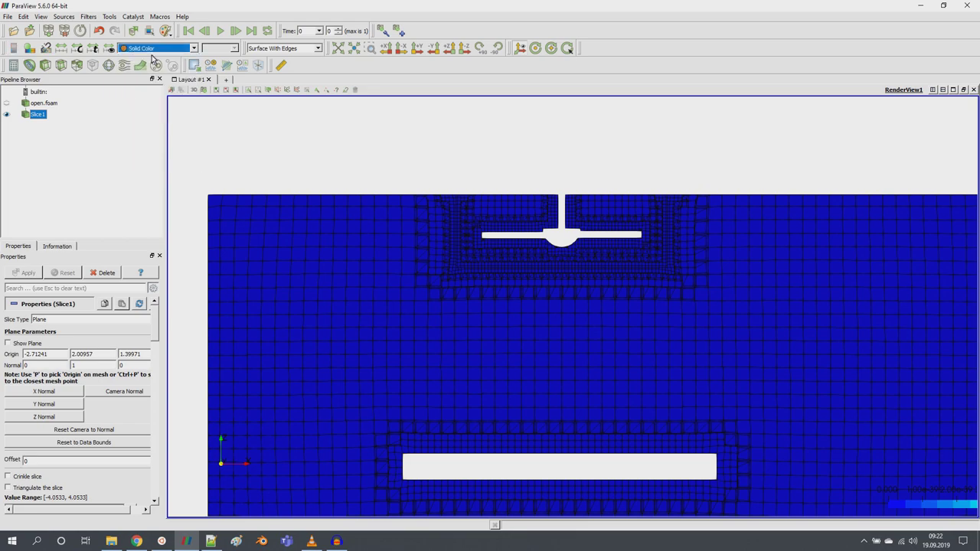
{"action": "scroll", "coordinate": [224, 304], "scroll_direction": "down", "scroll_amount": 2}
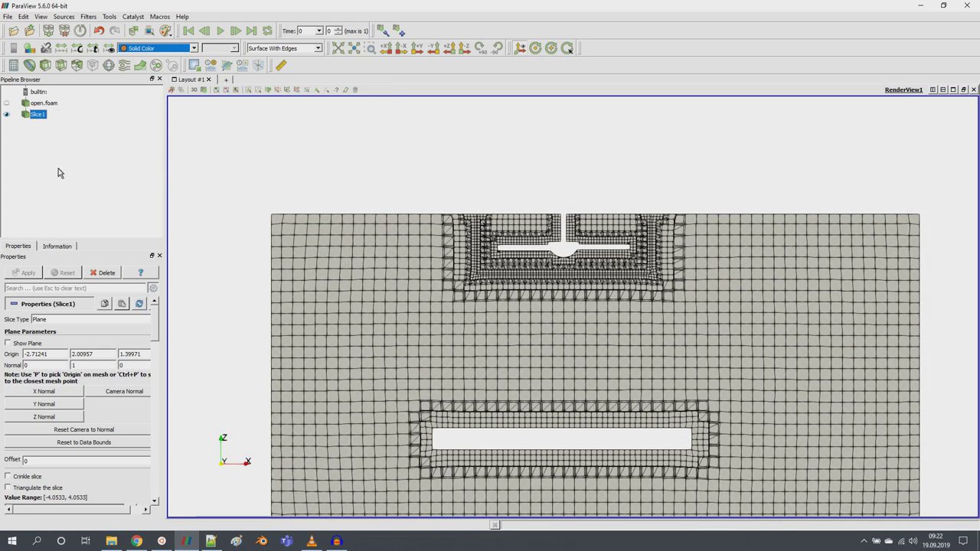
{"action": "key", "text": "Up"}
Turn Decompose polyhedra off, apply, and dismiss the Output Messages warnings
{"action": "scroll", "coordinate": [29, 394], "scroll_direction": "down", "scroll_amount": 5}
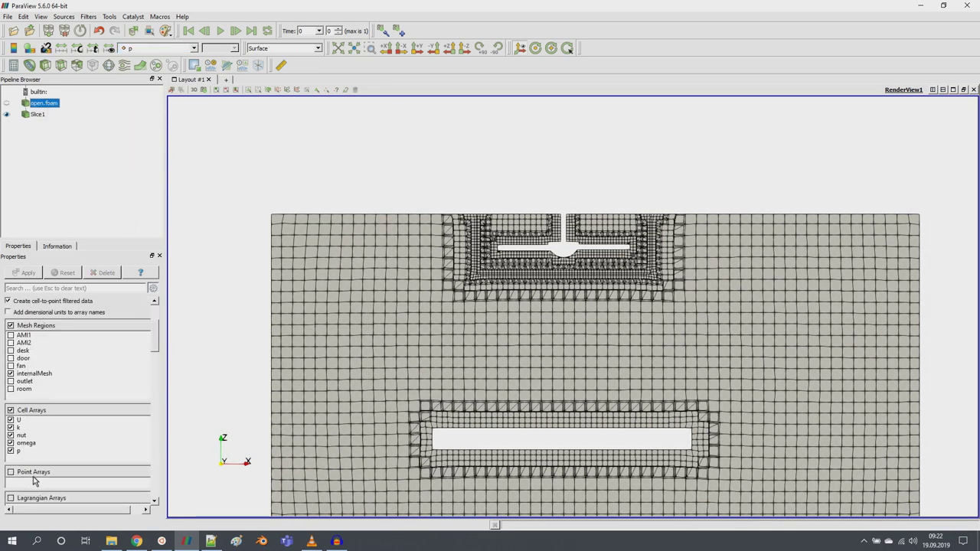
{"action": "left_click", "coordinate": [33, 474]}
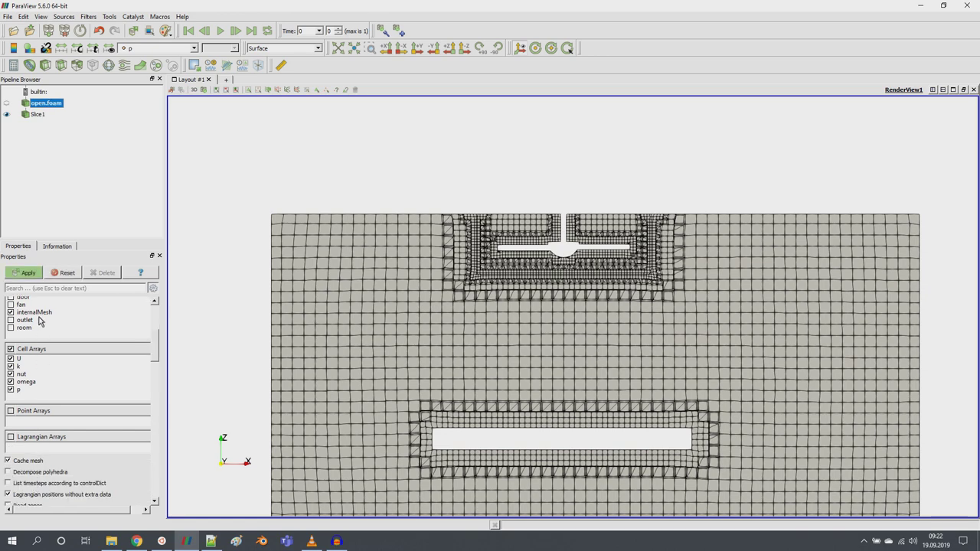
{"action": "left_click", "coordinate": [28, 273]}
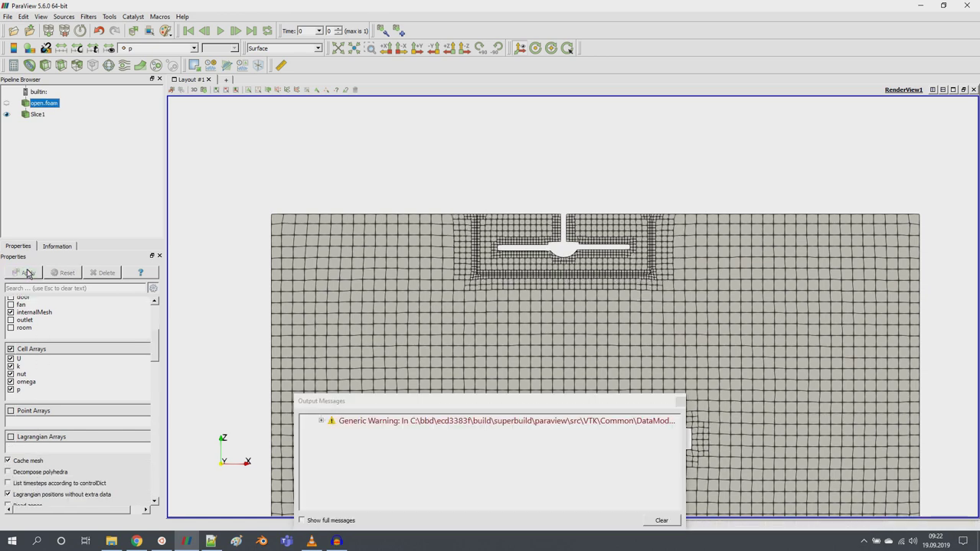
{"action": "left_click", "coordinate": [679, 401]}
{"action": "scroll", "coordinate": [674, 343], "scroll_direction": "up", "scroll_amount": 5}
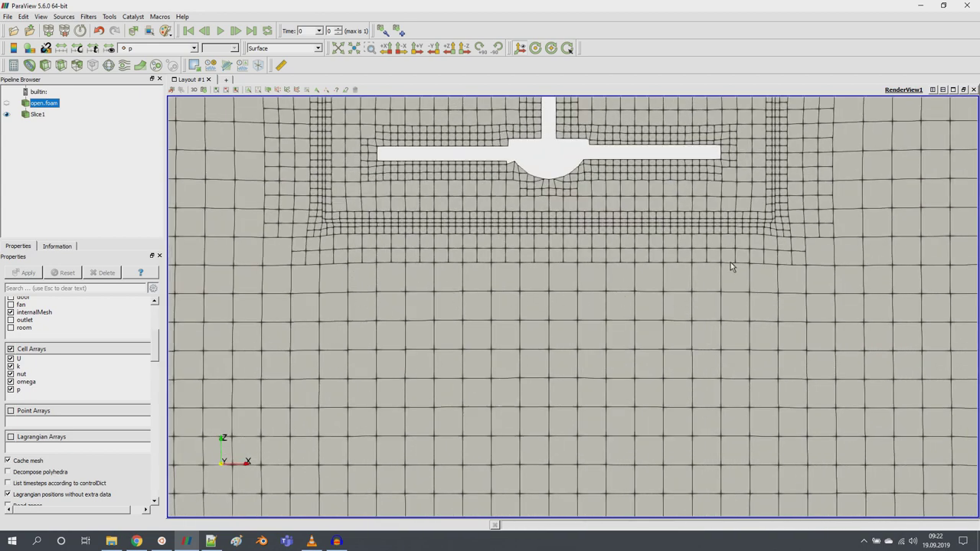
{"action": "scroll", "coordinate": [421, 274], "scroll_direction": "up", "scroll_amount": 3}
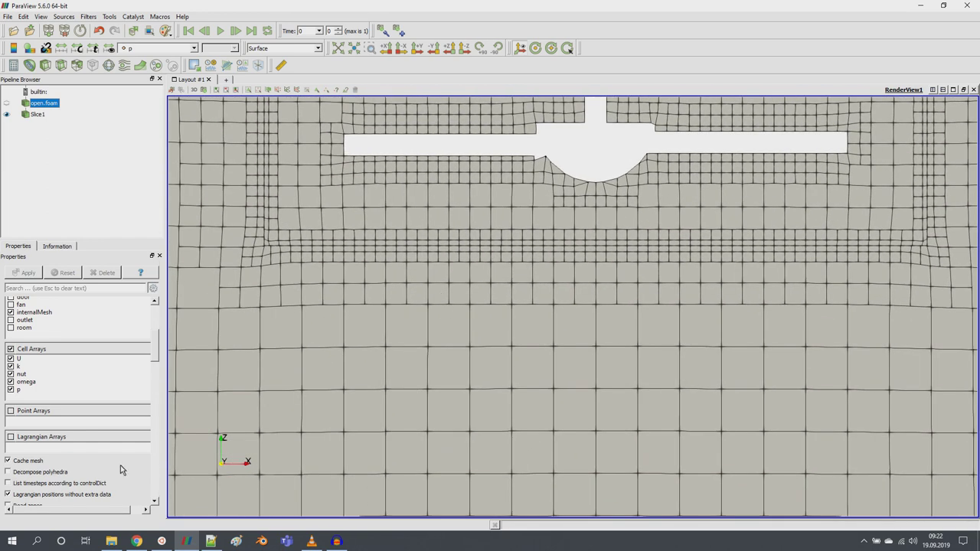
Toggle Decompose polyhedra on and back off, applying each time, leaving it off
{"action": "left_click", "coordinate": [8, 472]}
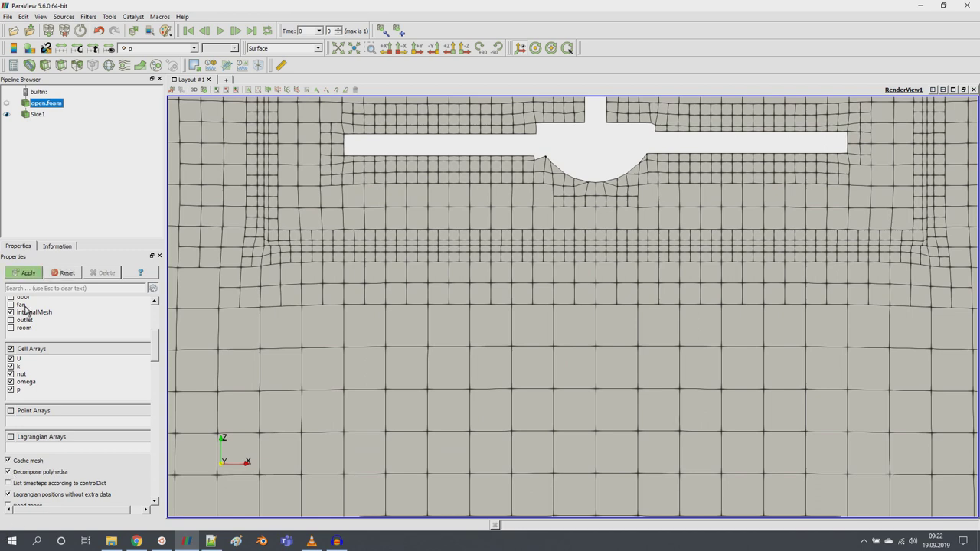
{"action": "left_click", "coordinate": [23, 273]}
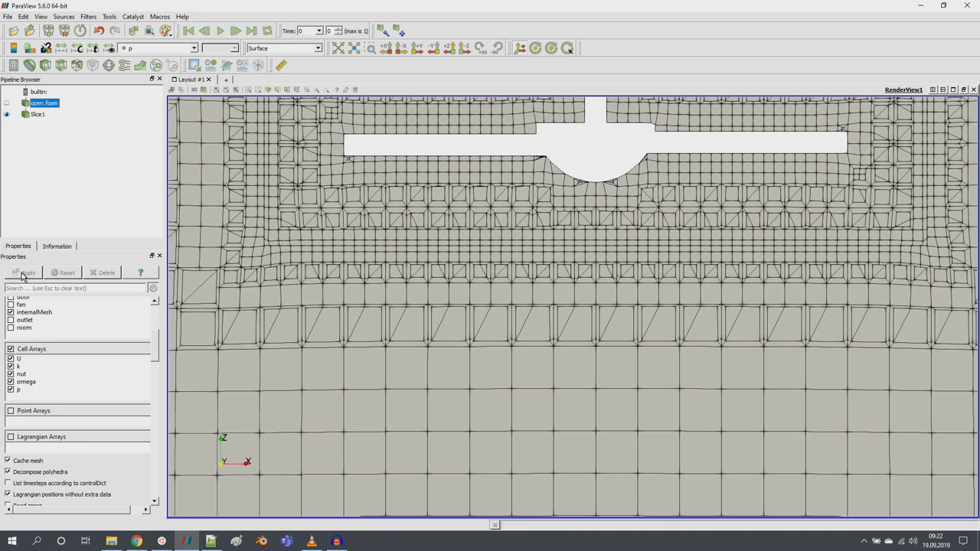
{"action": "left_click", "coordinate": [8, 471]}
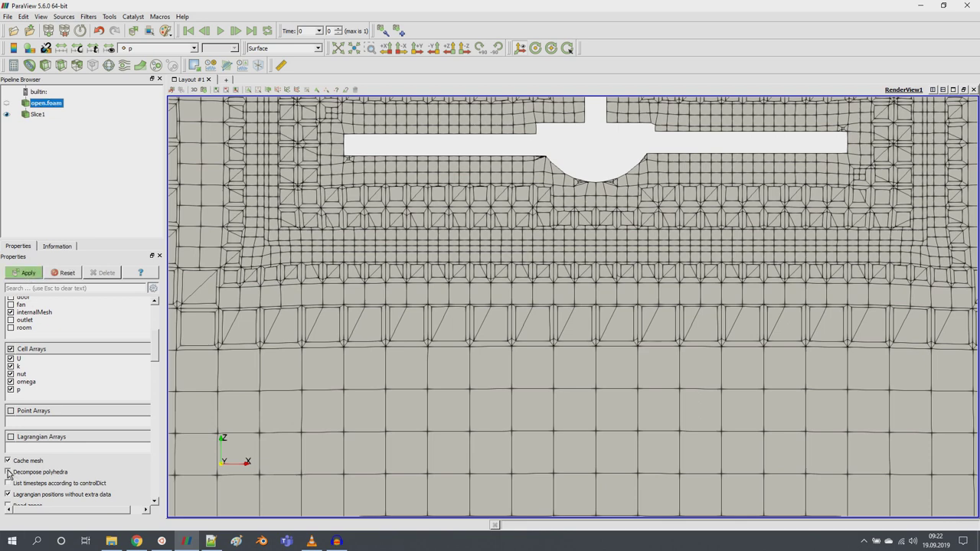
{"action": "left_click", "coordinate": [27, 273]}
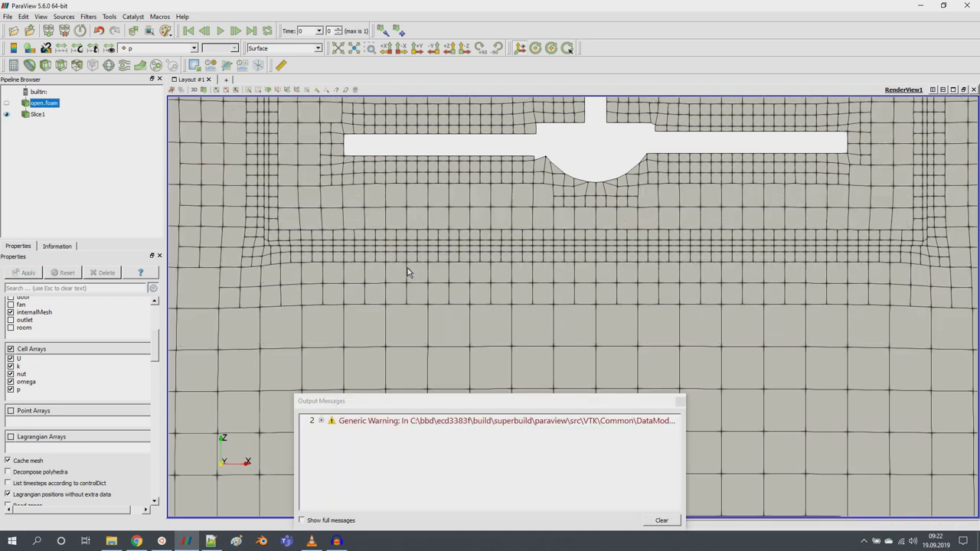
{"action": "left_click", "coordinate": [680, 400]}
{"action": "scroll", "coordinate": [573, 313], "scroll_direction": "down", "scroll_amount": 4}
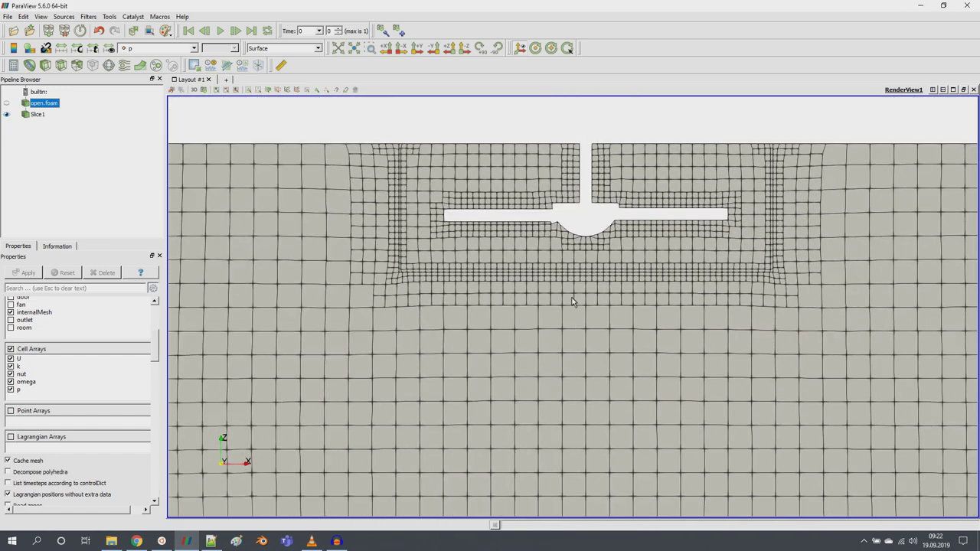
{"action": "scroll", "coordinate": [540, 419], "scroll_direction": "up", "scroll_amount": 3}
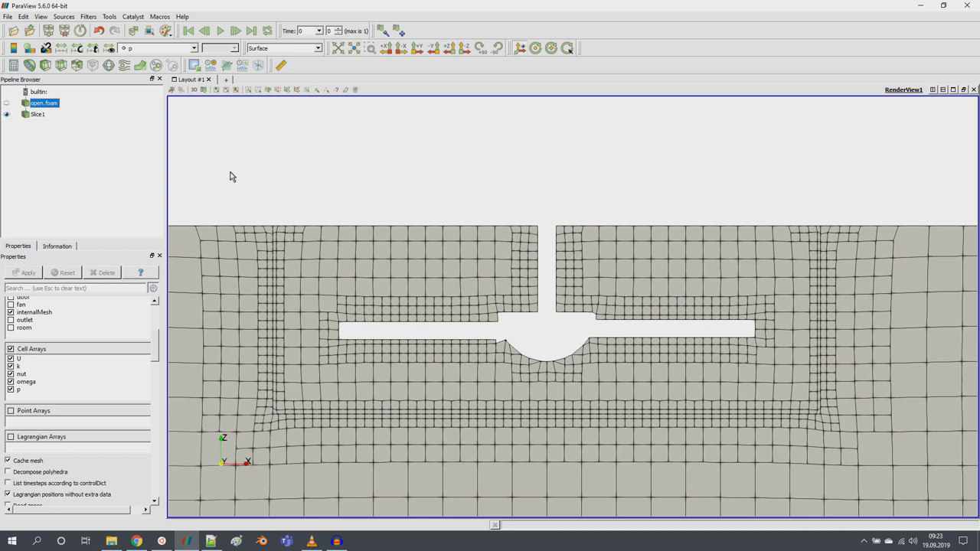
Advance Slice1 to the latest time step and dismiss the warning messages
{"action": "left_click", "coordinate": [40, 116]}
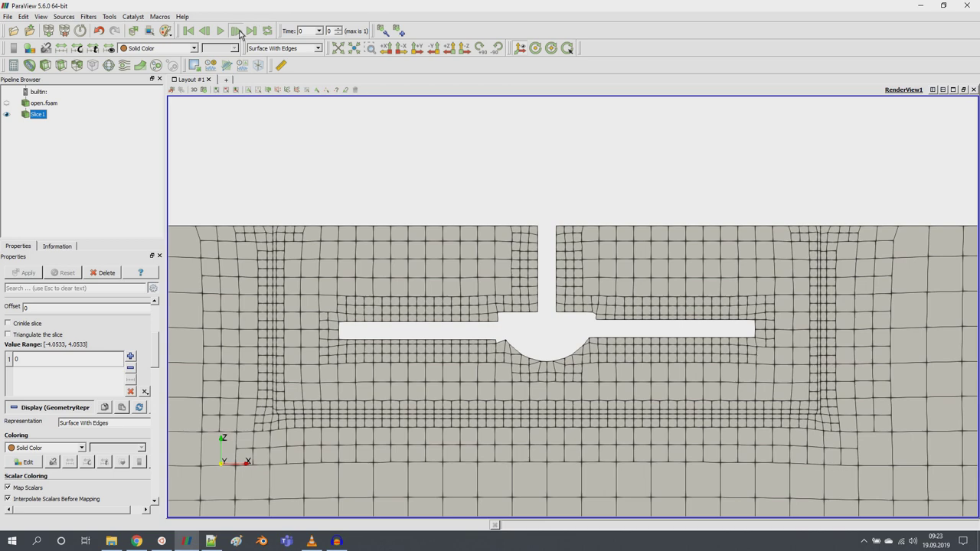
{"action": "left_click", "coordinate": [235, 31]}
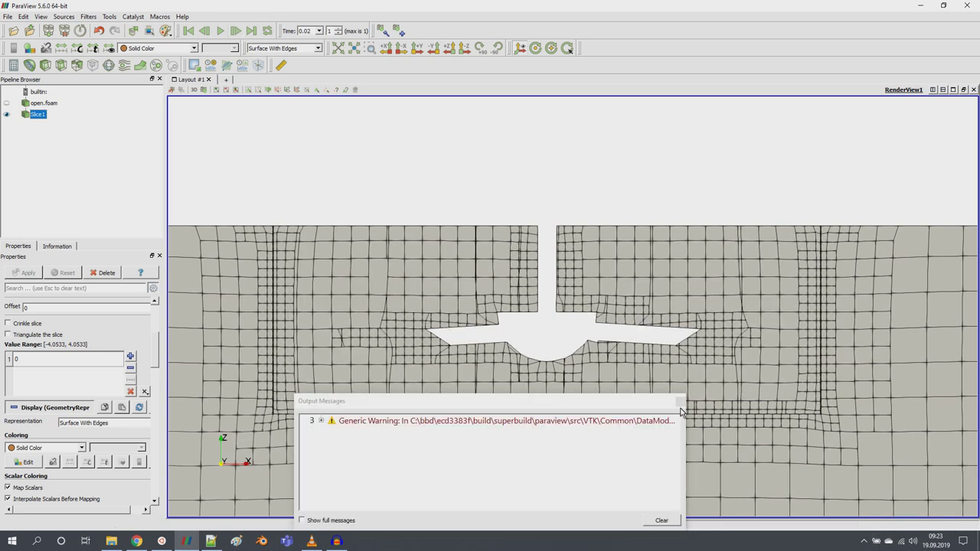
{"action": "left_click", "coordinate": [680, 400]}
Add a second slice of open.foam normal to Z, raised to fan height, and apply it
{"action": "left_click", "coordinate": [40, 104]}
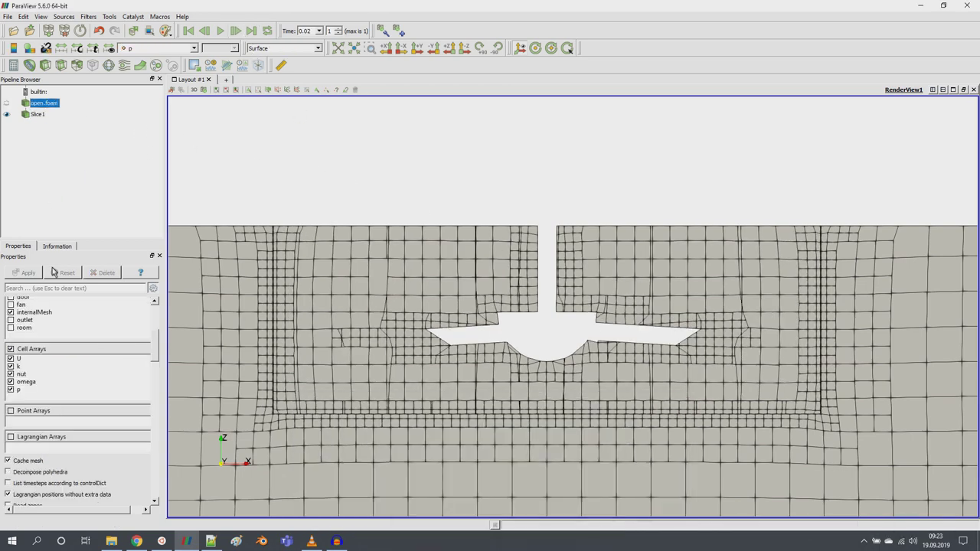
{"action": "left_click", "coordinate": [61, 66]}
{"action": "scroll", "coordinate": [433, 192], "scroll_direction": "down", "scroll_amount": 5}
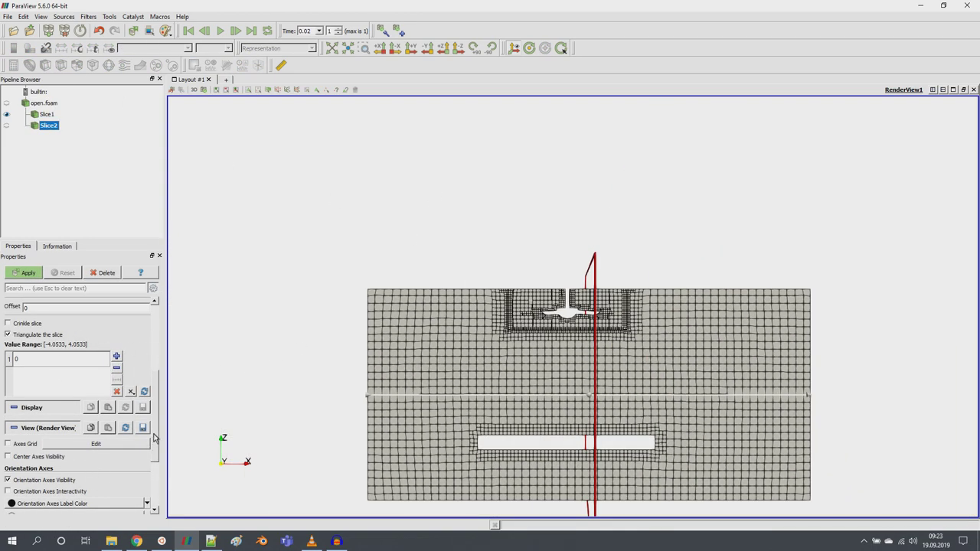
{"action": "left_click_drag", "start_coordinate": [156, 439], "coordinate": [159, 396]}
{"action": "left_click", "coordinate": [61, 372]}
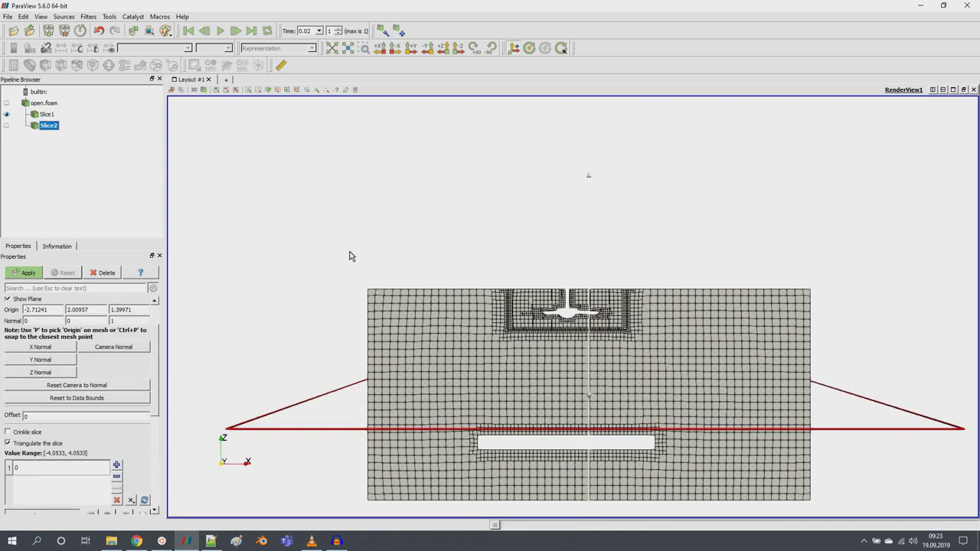
{"action": "left_click_drag", "start_coordinate": [363, 326], "coordinate": [365, 320]}
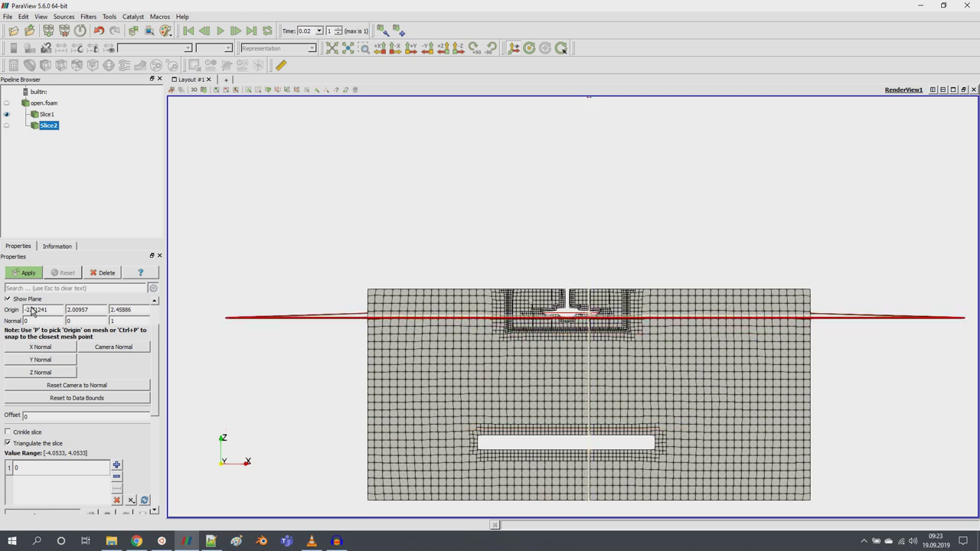
{"action": "left_click", "coordinate": [18, 300]}
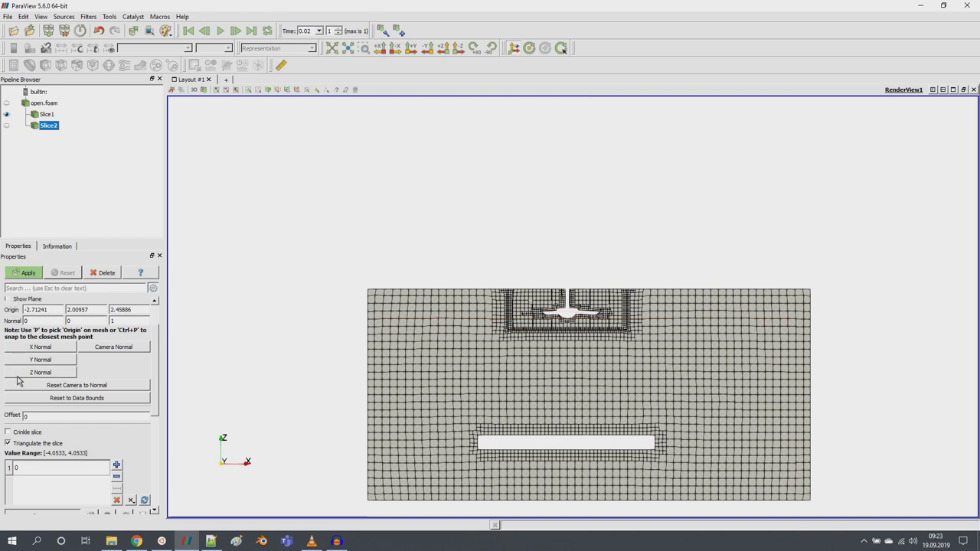
{"action": "left_click", "coordinate": [28, 273]}
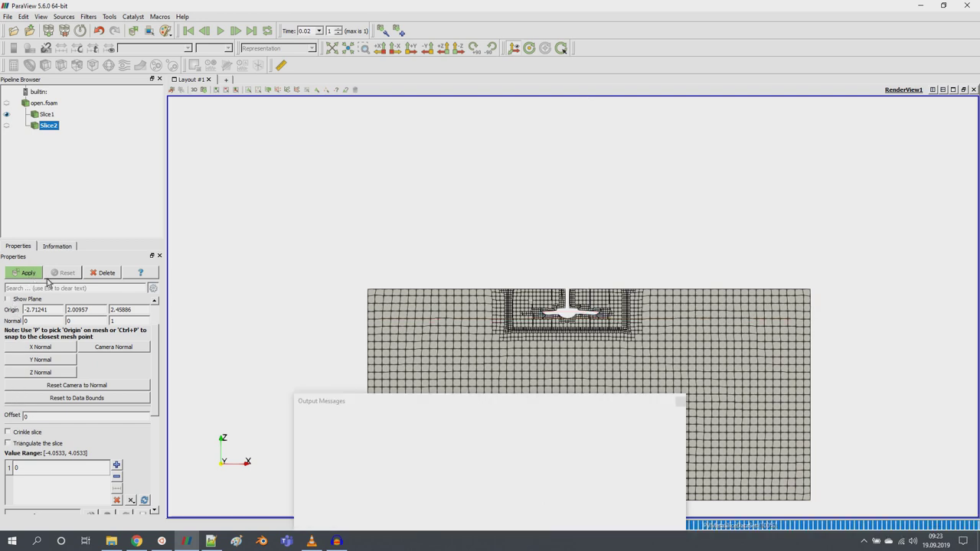
{"action": "left_click", "coordinate": [681, 402]}
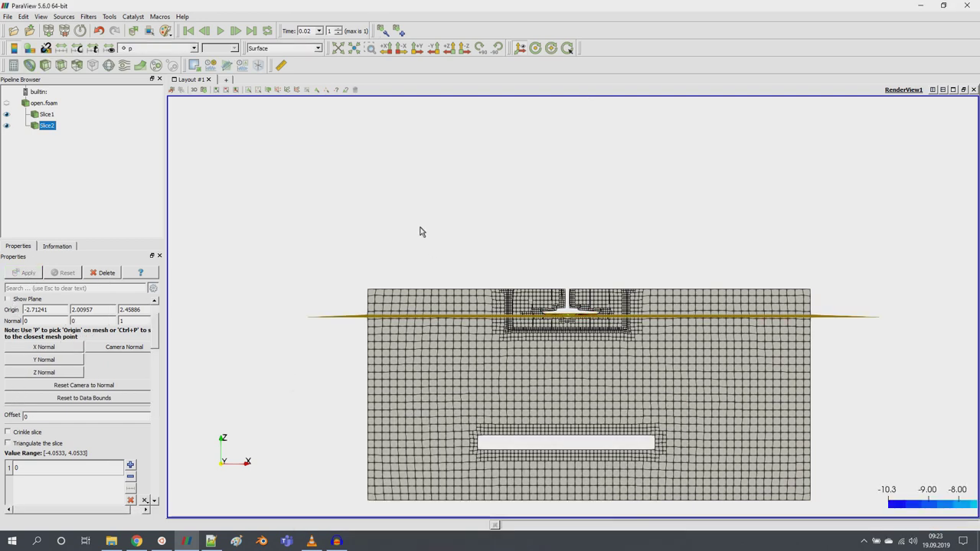
Hide Slice1 and show the horizontal slice with mesh edges, viewed straight down
{"action": "left_click_drag", "start_coordinate": [442, 247], "coordinate": [1, 187]}
{"action": "left_click", "coordinate": [6, 114]}
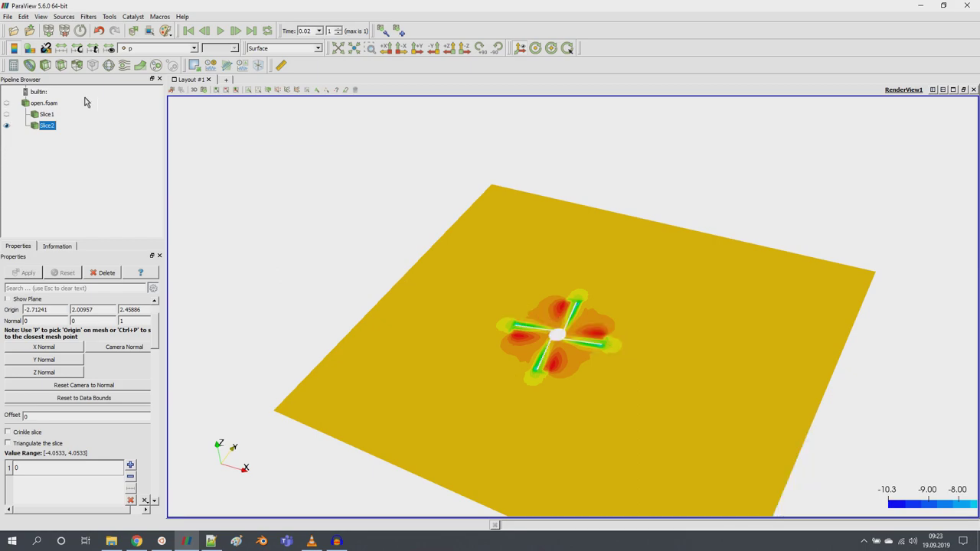
{"action": "left_click", "coordinate": [282, 49]}
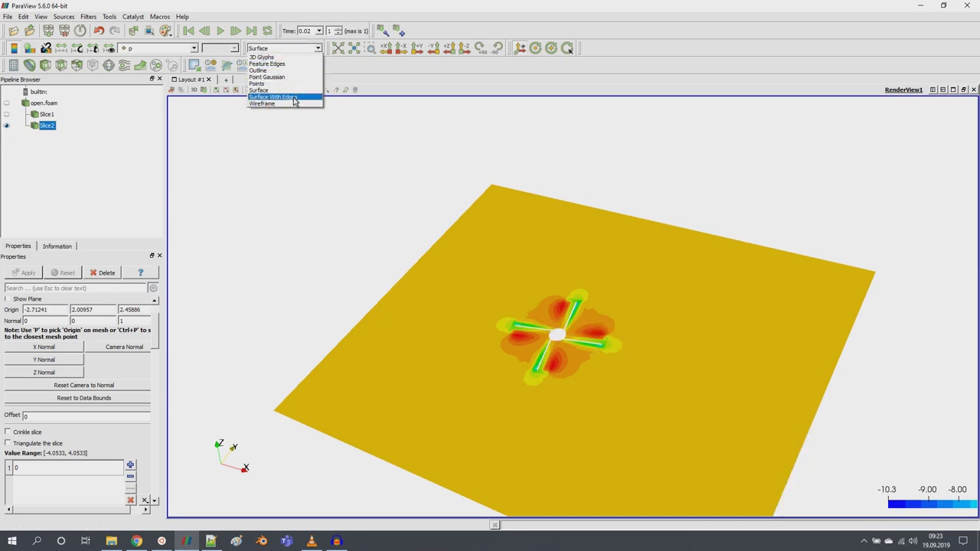
{"action": "left_click", "coordinate": [274, 97]}
{"action": "scroll", "coordinate": [387, 206], "scroll_direction": "up", "scroll_amount": 5}
{"action": "scroll", "coordinate": [383, 226], "scroll_direction": "down", "scroll_amount": 3}
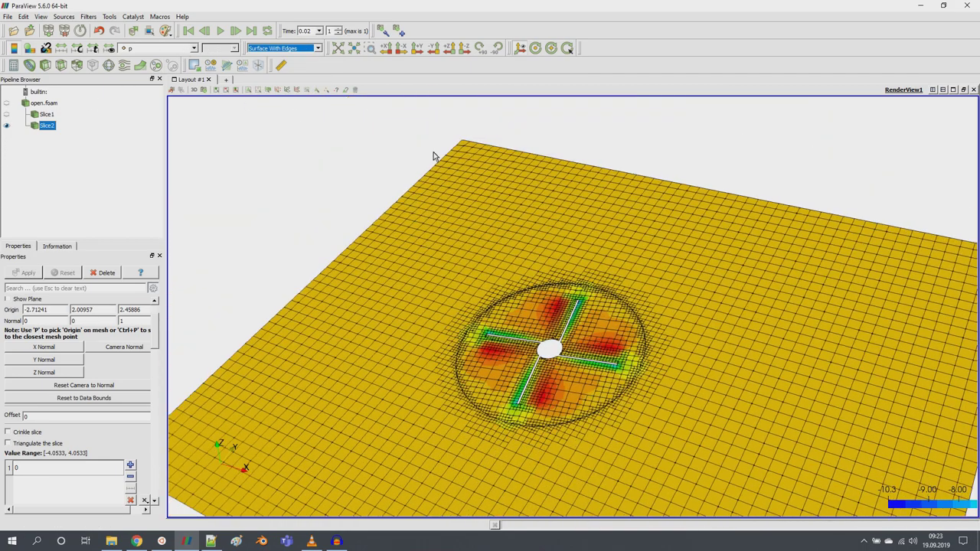
{"action": "left_click", "coordinate": [464, 47]}
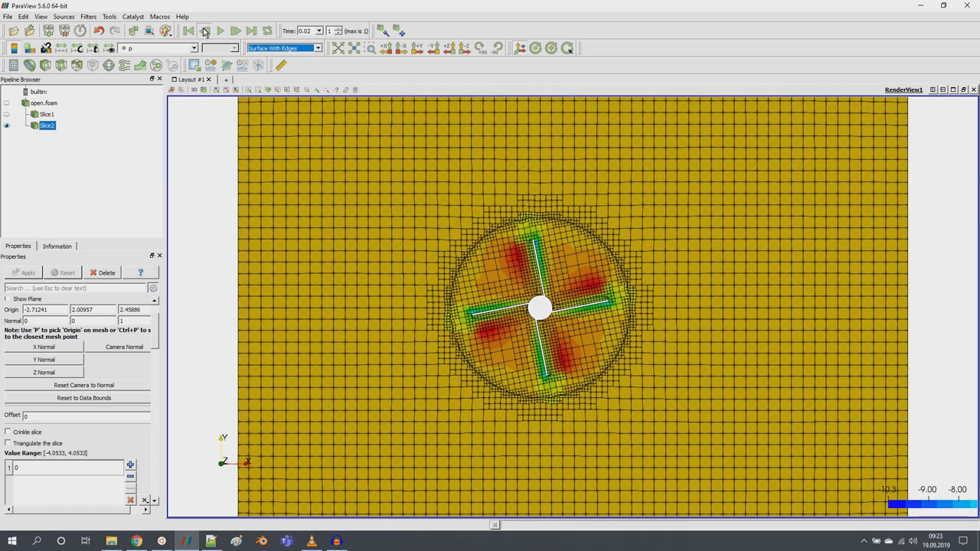
Step through the time steps and move the Output Messages window to the top right
{"action": "left_click", "coordinate": [234, 31]}
{"action": "left_click", "coordinate": [235, 31]}
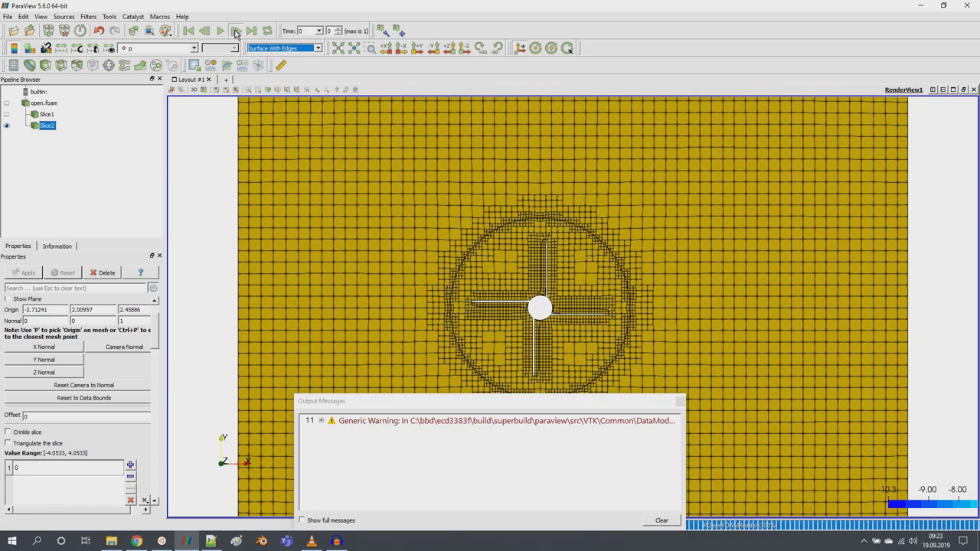
{"action": "left_click_drag", "start_coordinate": [295, 482], "coordinate": [656, 486]}
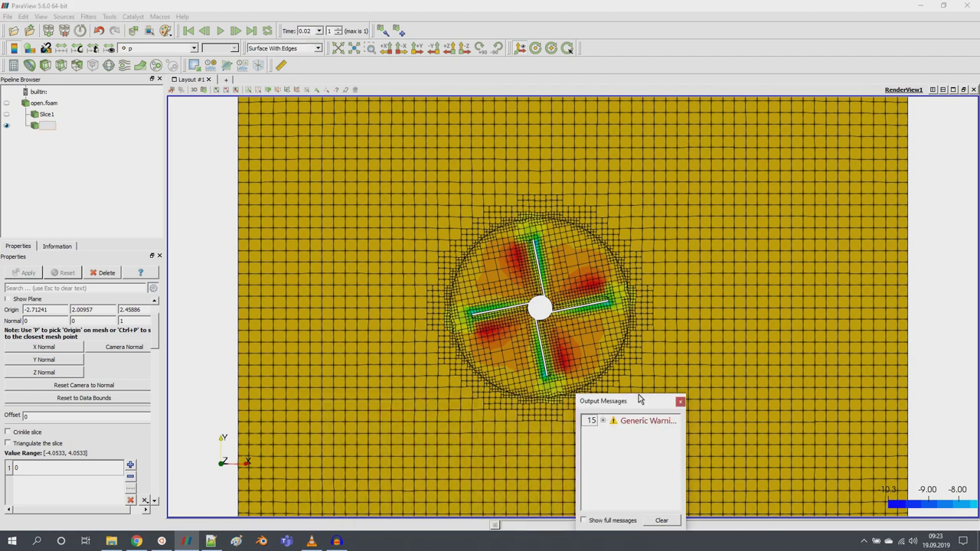
{"action": "left_click_drag", "start_coordinate": [640, 399], "coordinate": [900, 159]}
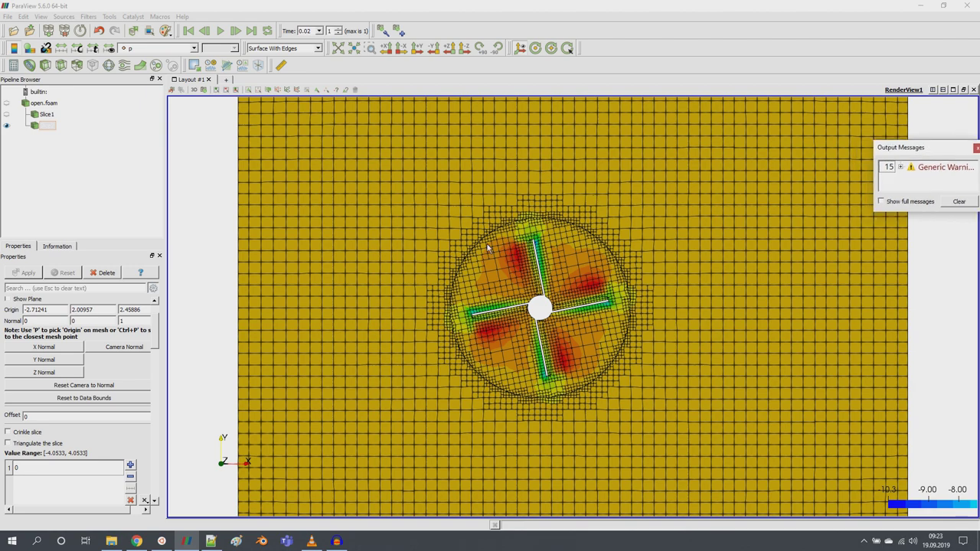
Go to time 0.02 and colour the horizontal slice by U magnitude
{"action": "left_click", "coordinate": [188, 30]}
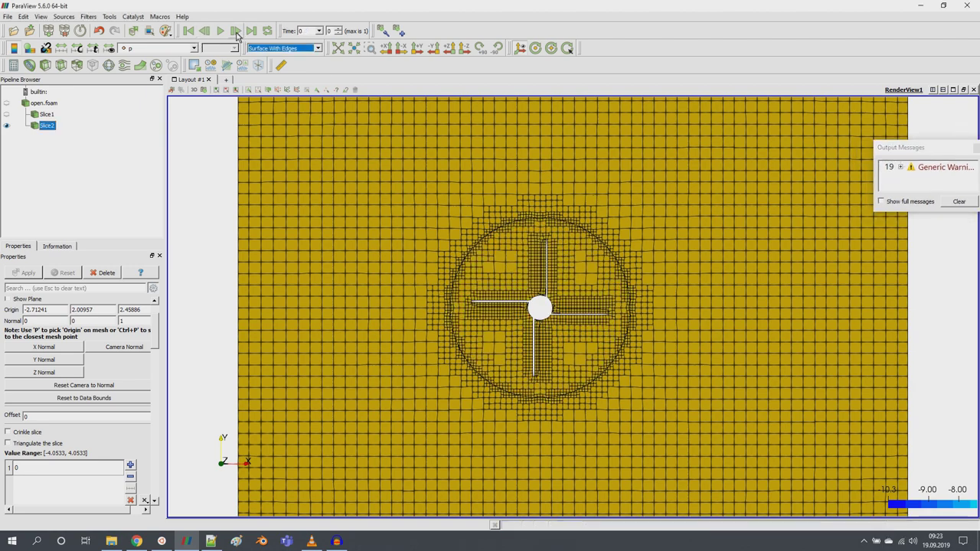
{"action": "left_click", "coordinate": [236, 31]}
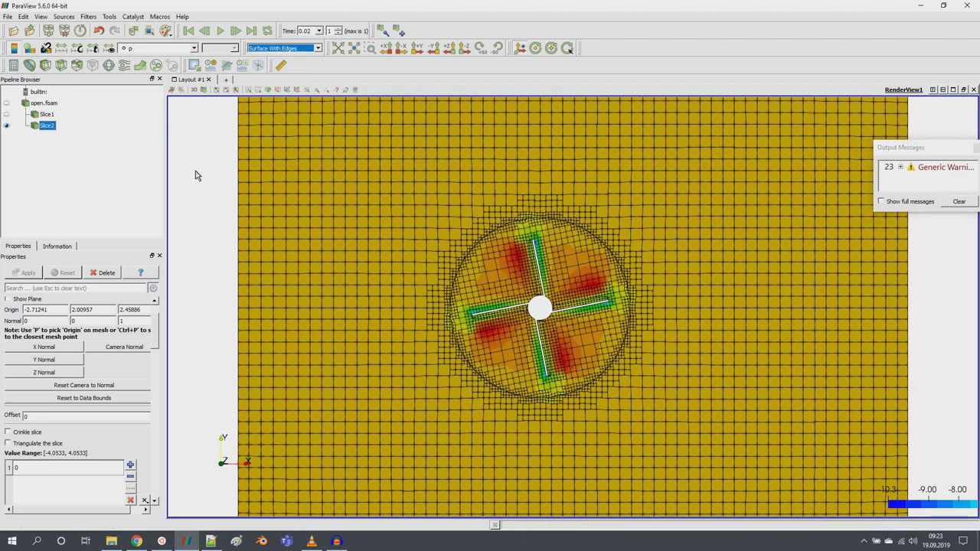
{"action": "left_click", "coordinate": [157, 48]}
{"action": "left_click", "coordinate": [140, 108]}
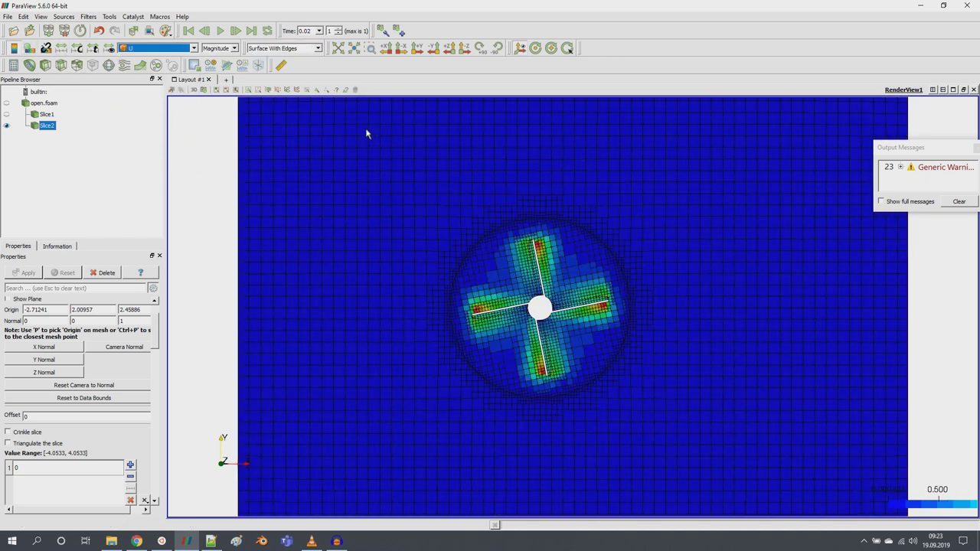
Rerun the log tail in the terminal, list processor0 timesteps, then reselect open.foam in ParaView
{"action": "left_click", "coordinate": [161, 542]}
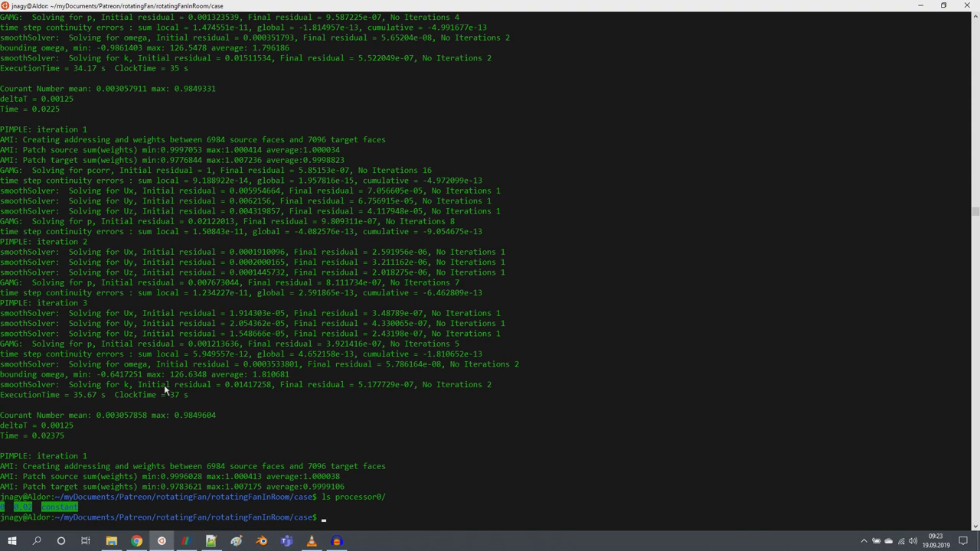
{"action": "key", "text": "Up"}
{"action": "key", "text": "Up"}
{"action": "key", "text": "Return"}
{"action": "key", "text": "Up"}
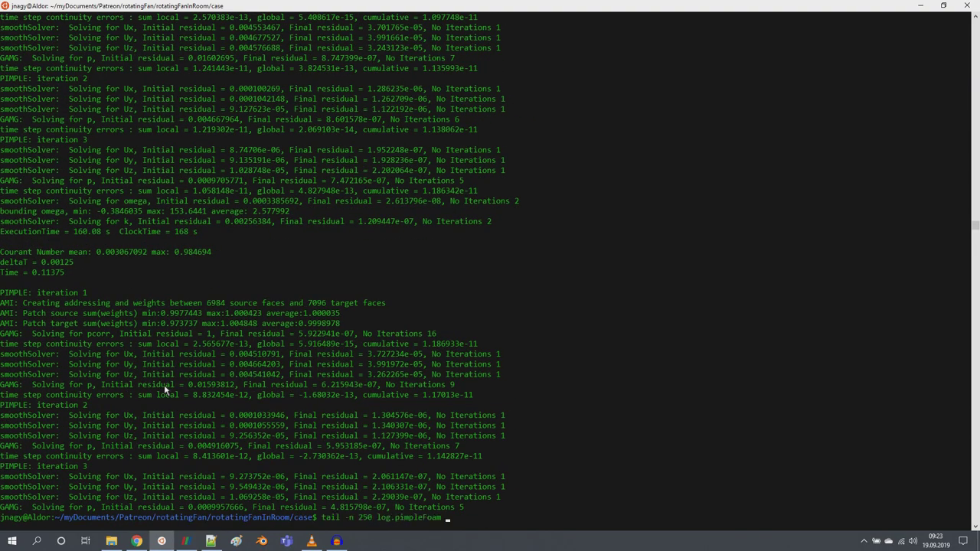
{"action": "key", "text": "Up"}
{"action": "key", "text": "Return"}
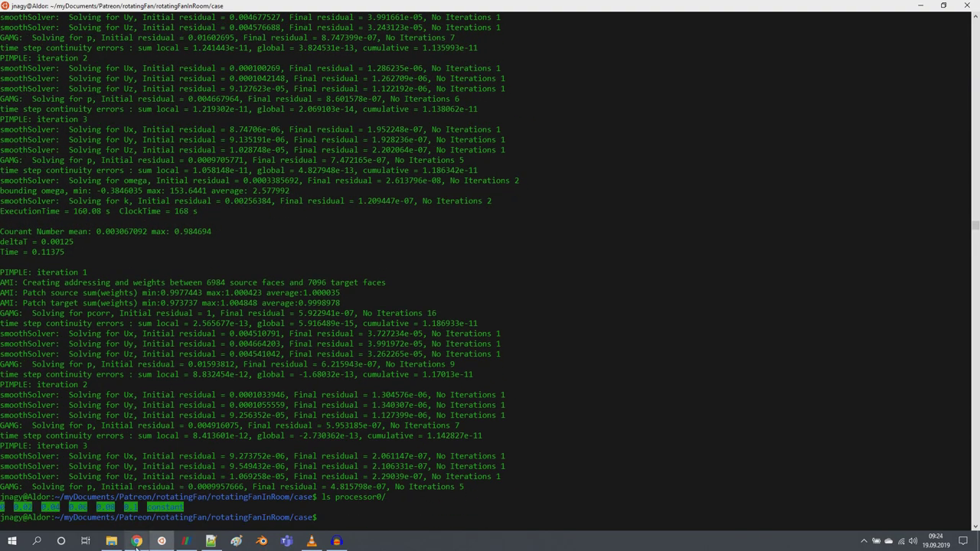
{"action": "left_click", "coordinate": [186, 542]}
{"action": "left_click", "coordinate": [45, 103]}
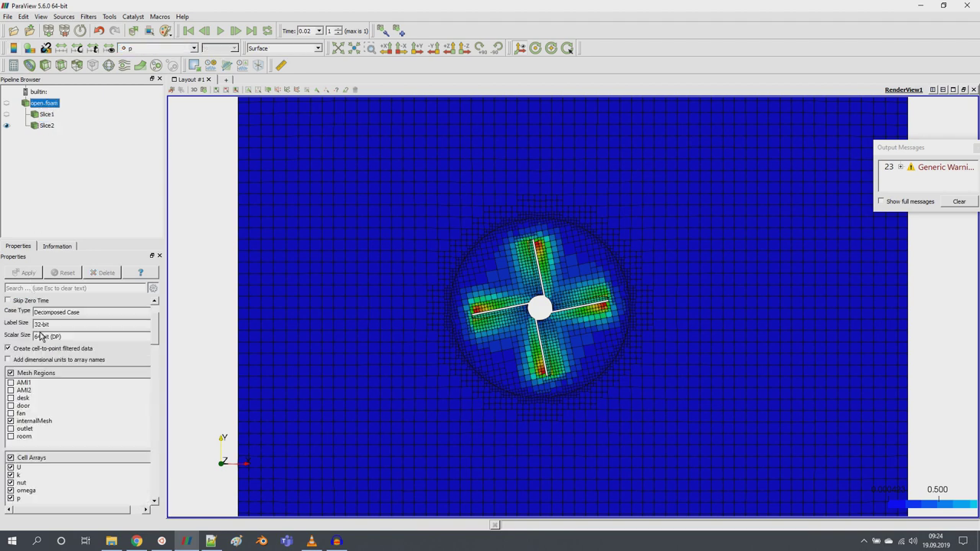
Step the animation forward through 0.04 and 0.08 to time 0.1
{"action": "scroll", "coordinate": [31, 331], "scroll_direction": "up", "scroll_amount": 1}
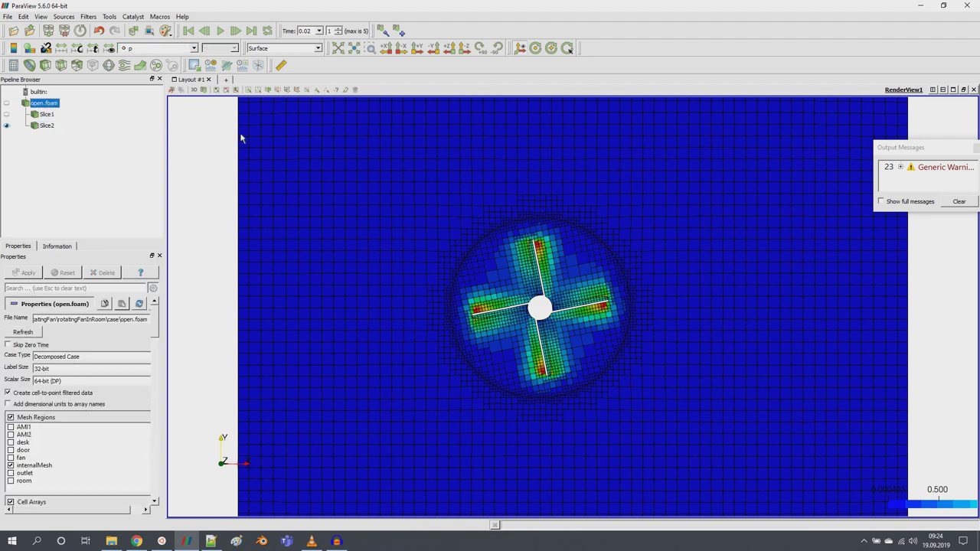
{"action": "left_click", "coordinate": [238, 30]}
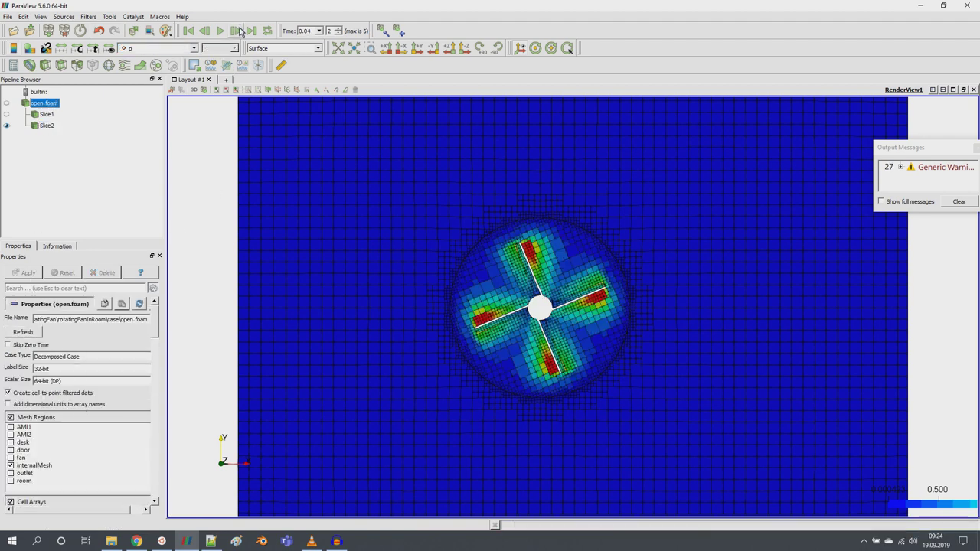
{"action": "left_click", "coordinate": [239, 30]}
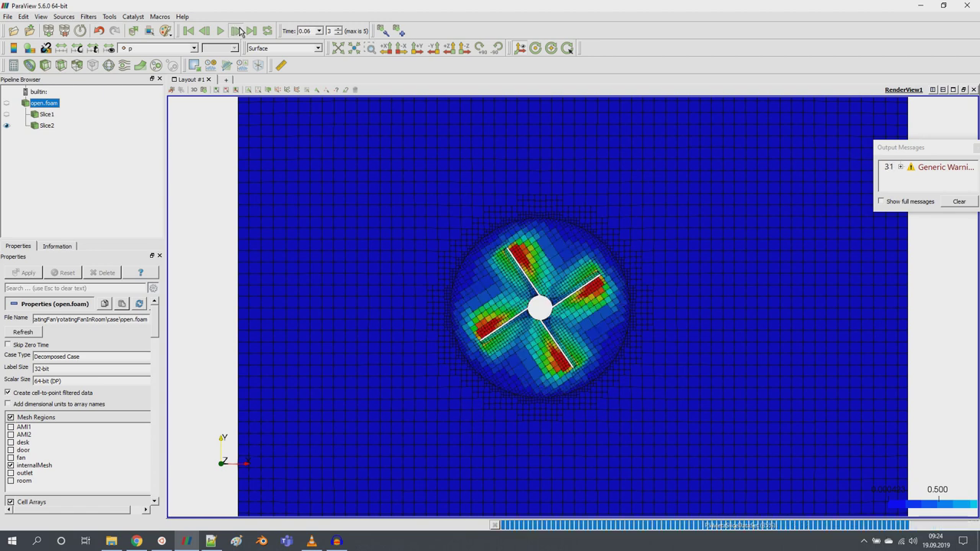
{"action": "left_click", "coordinate": [240, 31]}
{"action": "left_click", "coordinate": [240, 31]}
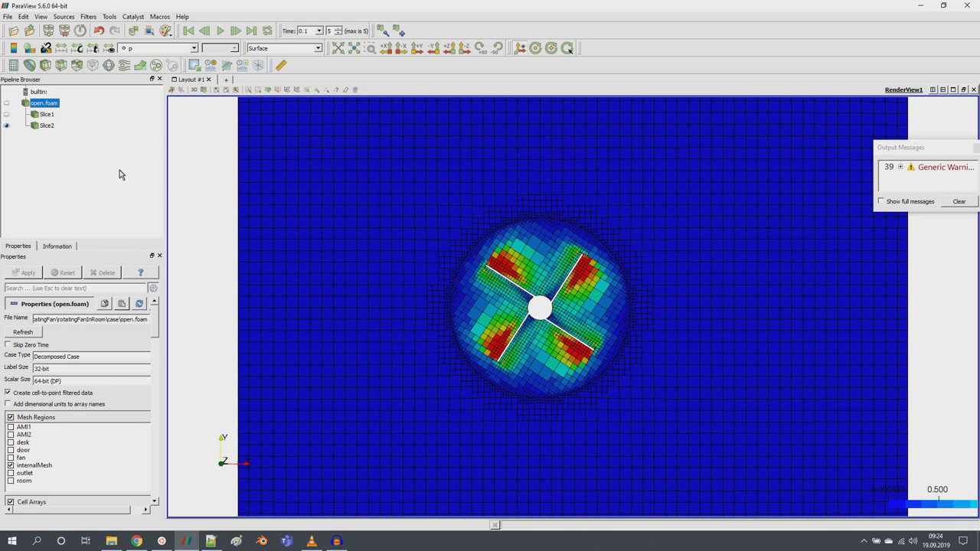
Raise the horizontal slice to z 2.48577 through the blades and view it from directly above
{"action": "key", "text": "Down"}
{"action": "key", "text": "Down"}
{"action": "left_click_drag", "start_coordinate": [212, 295], "coordinate": [212, 216]}
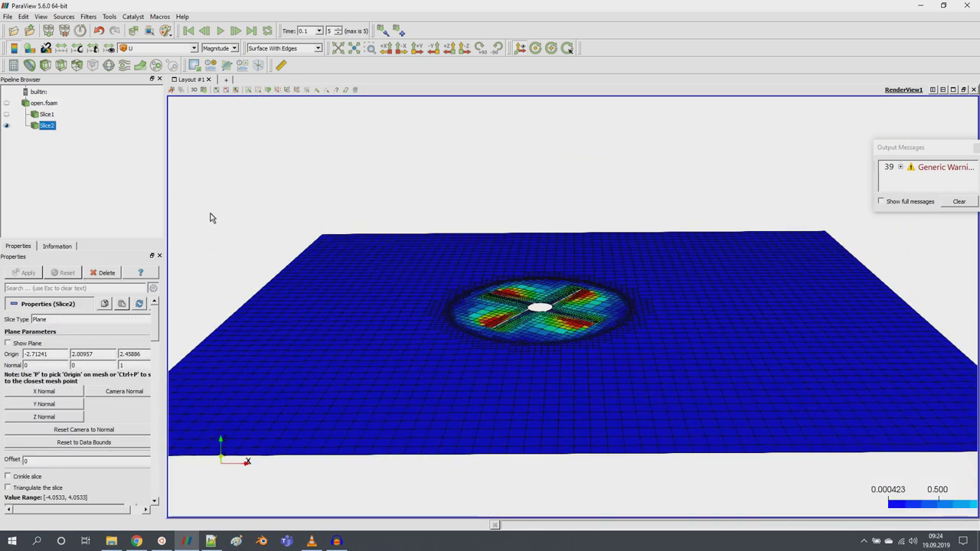
{"action": "left_click", "coordinate": [25, 345]}
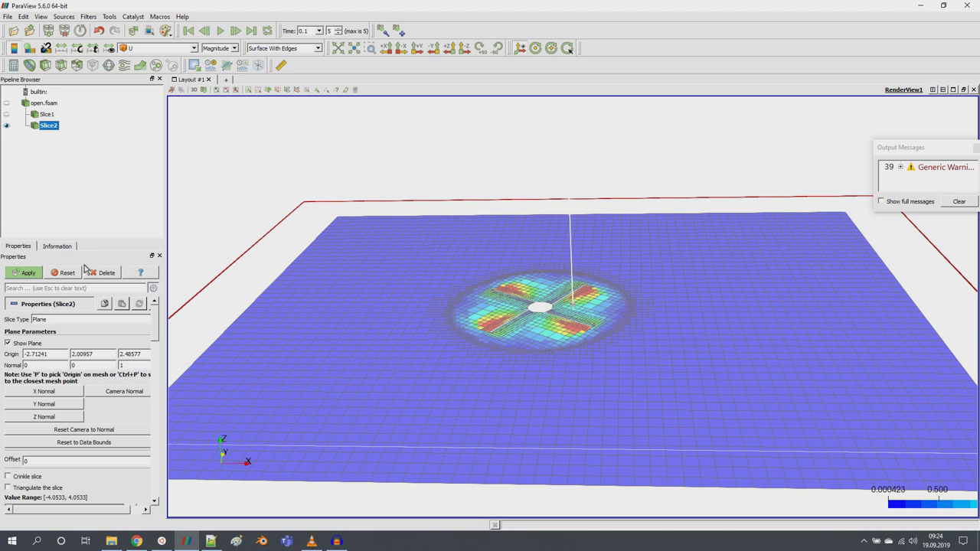
{"action": "left_click", "coordinate": [30, 273]}
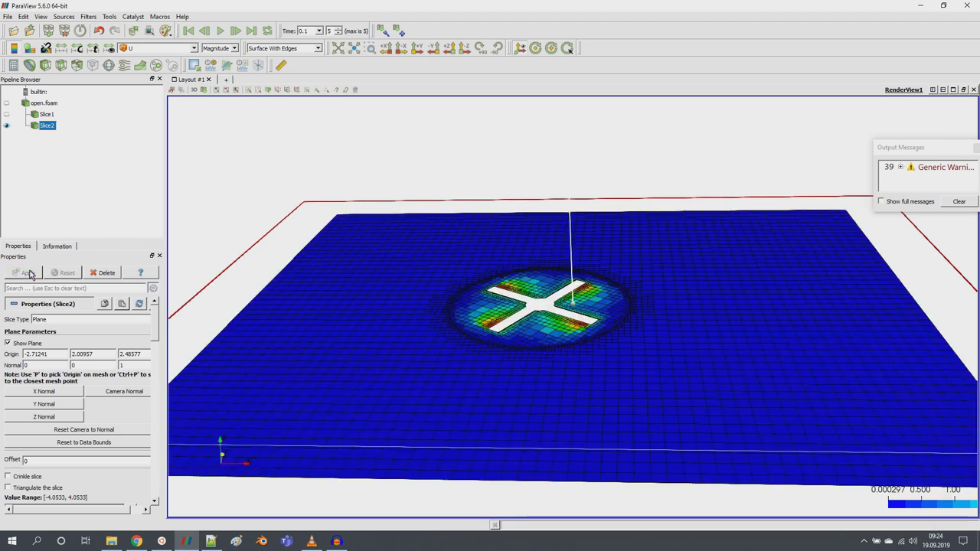
{"action": "left_click", "coordinate": [8, 343]}
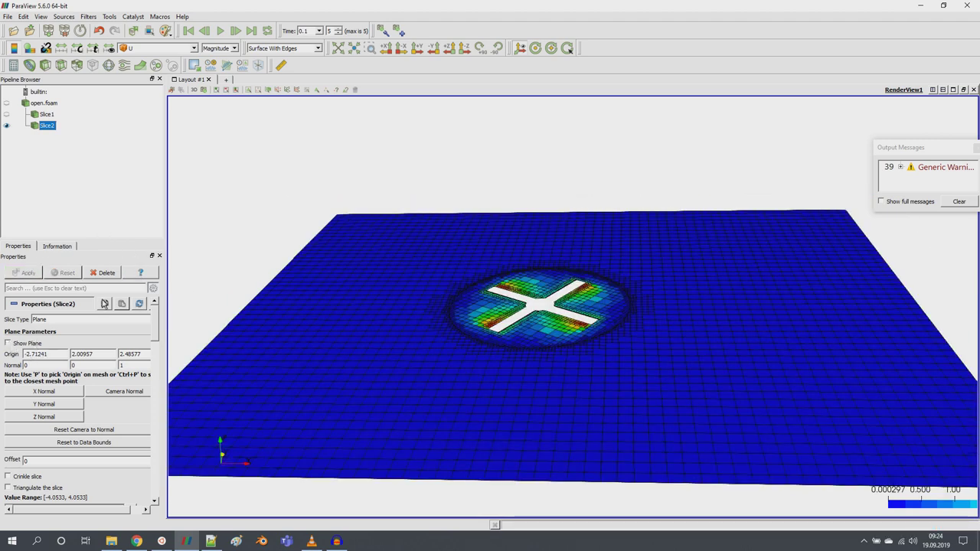
{"action": "left_click", "coordinate": [464, 47]}
{"action": "scroll", "coordinate": [475, 248], "scroll_direction": "up", "scroll_amount": 5}
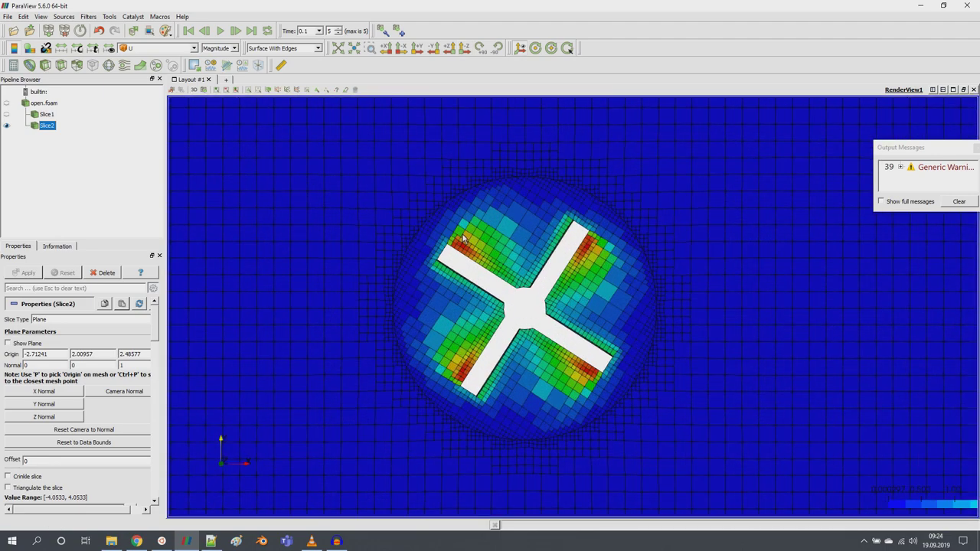
{"action": "left_click", "coordinate": [220, 30]}
Show Slice1 instead of Slice2, face it, colour it by U magnitude, and play the animation
{"action": "left_click", "coordinate": [6, 114]}
{"action": "left_click", "coordinate": [7, 126]}
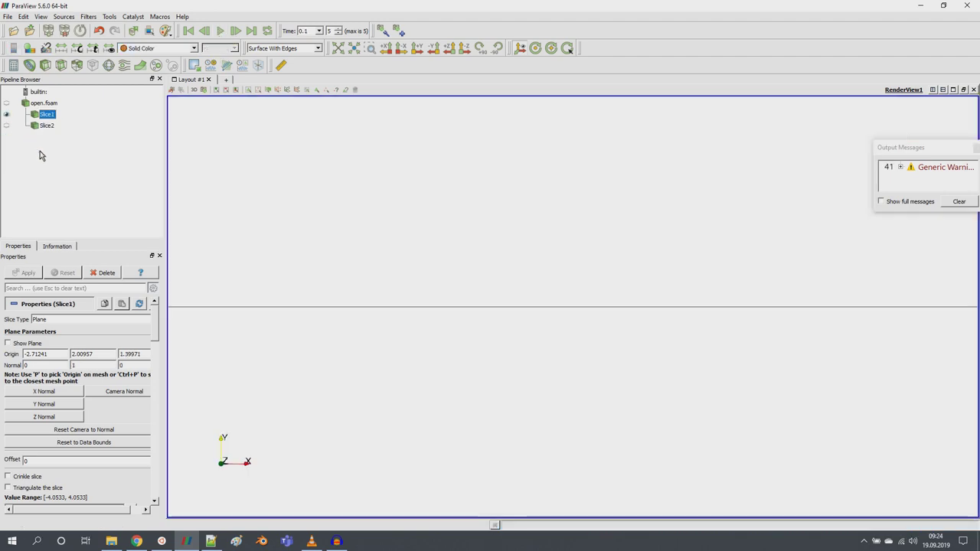
{"action": "left_click", "coordinate": [417, 48]}
{"action": "left_click", "coordinate": [430, 49]}
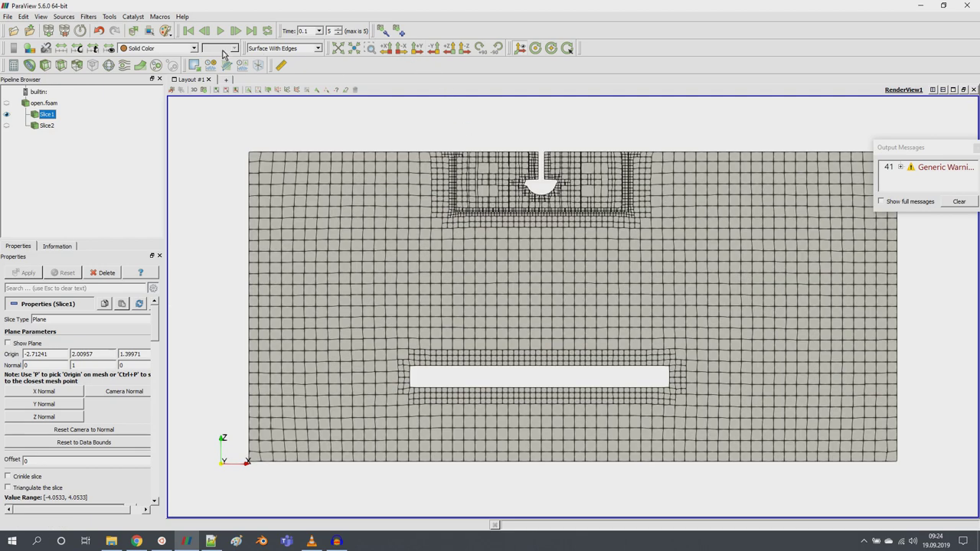
{"action": "left_click", "coordinate": [183, 48]}
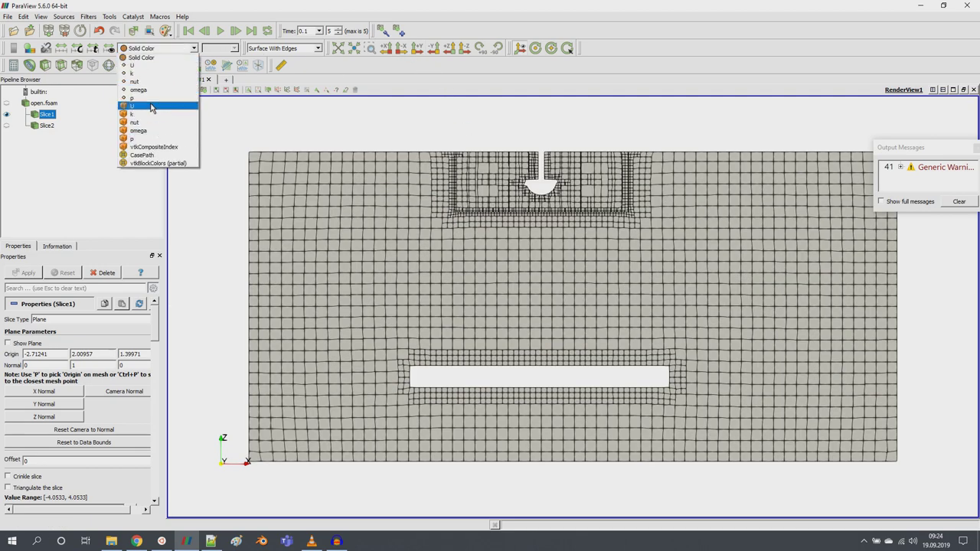
{"action": "left_click", "coordinate": [138, 82]}
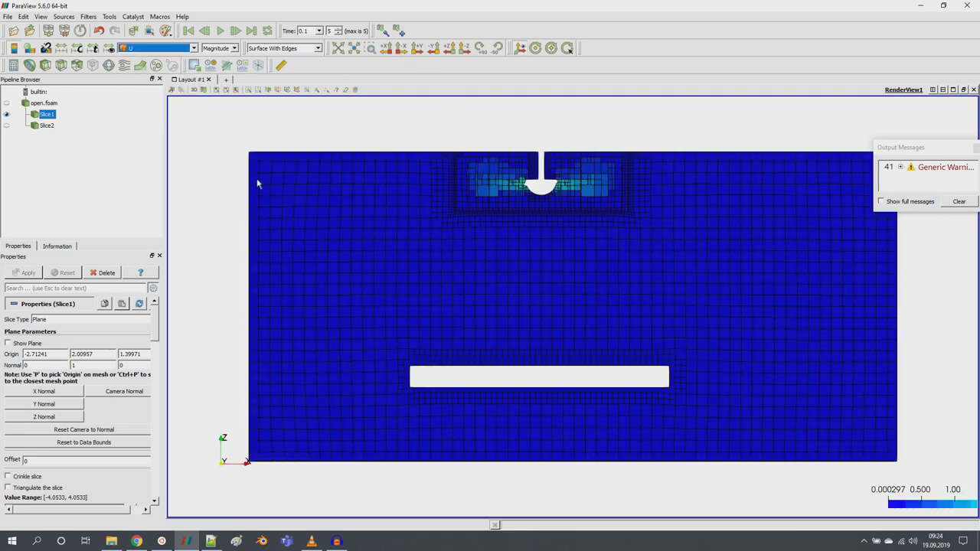
{"action": "left_click", "coordinate": [219, 32]}
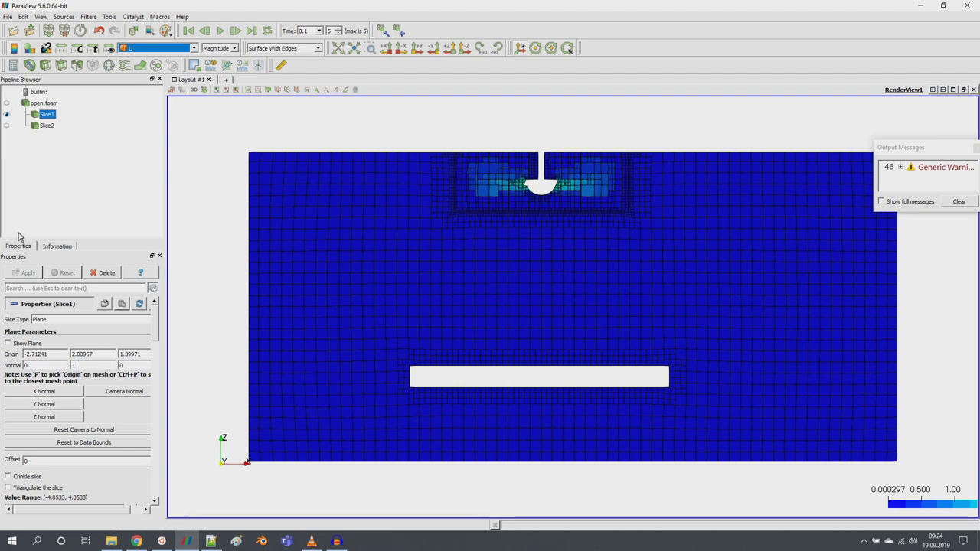
Refresh open.foam, advance to the new latest time 0.14, and add a Glyph filter
{"action": "left_click", "coordinate": [43, 102]}
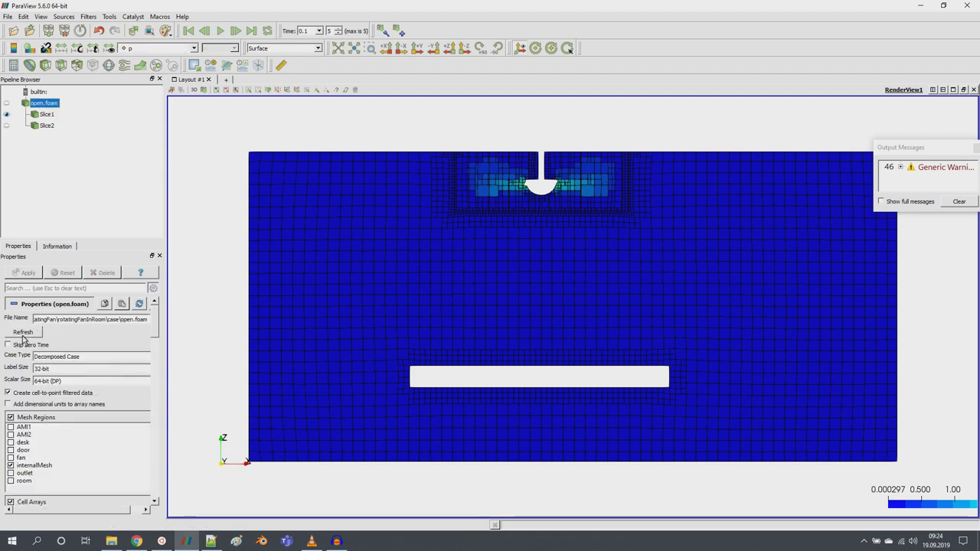
{"action": "left_click", "coordinate": [23, 334]}
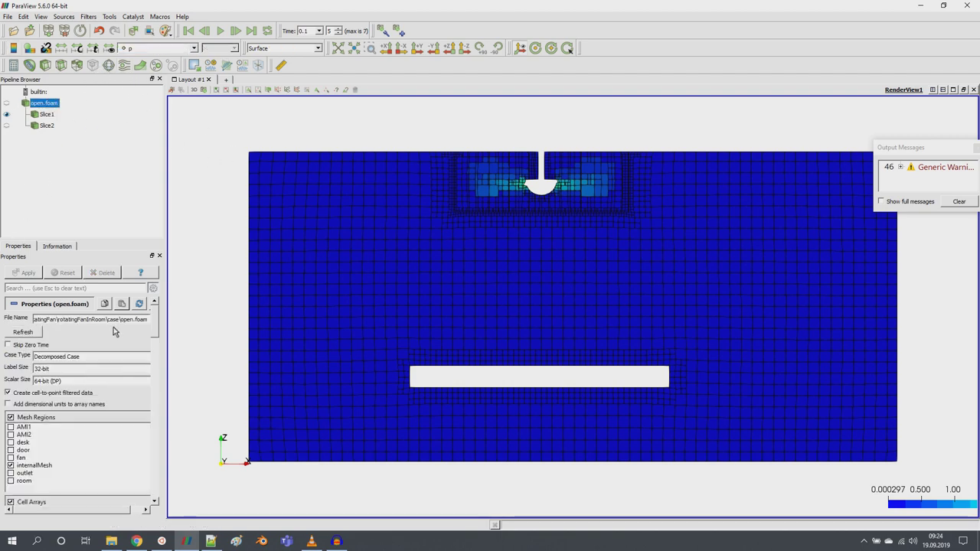
{"action": "left_click", "coordinate": [239, 32]}
{"action": "left_click", "coordinate": [239, 32]}
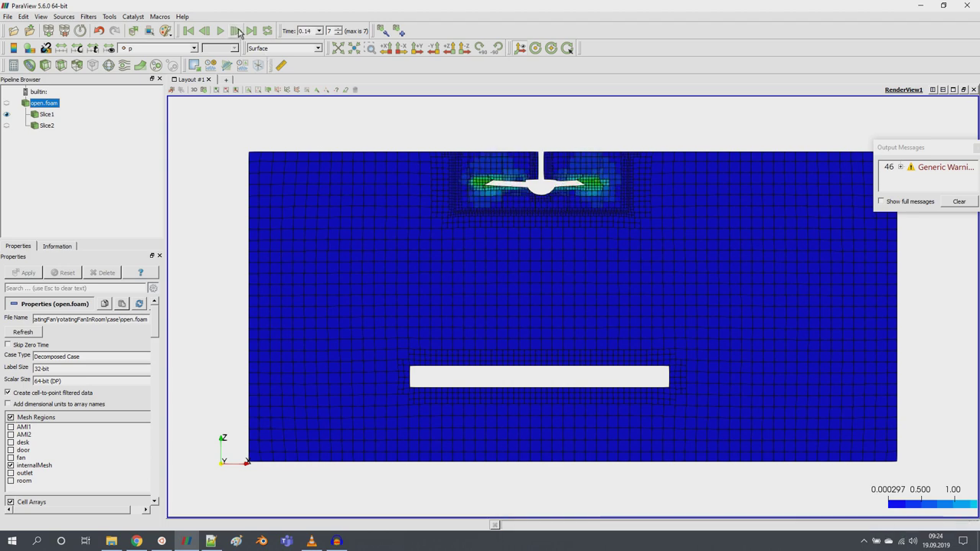
{"action": "left_click", "coordinate": [109, 65]}
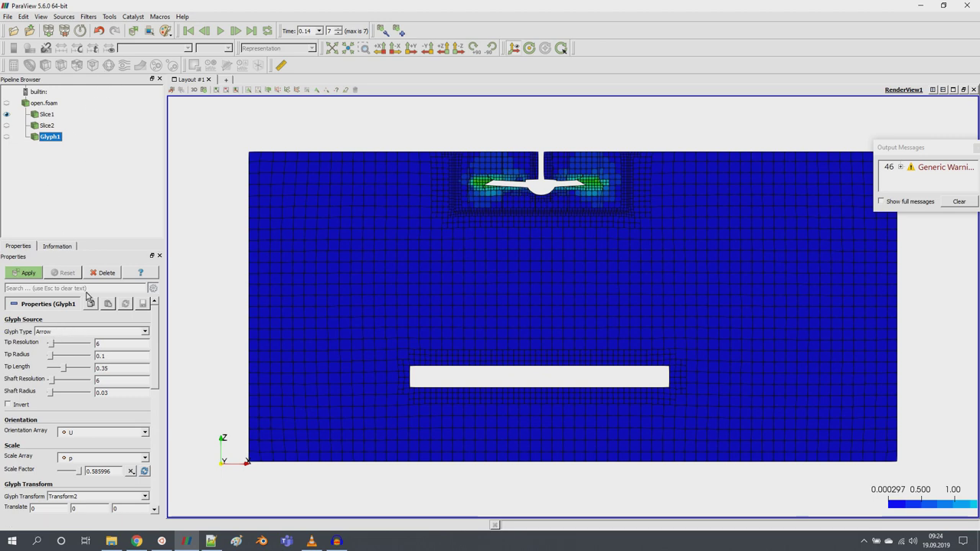
Apply the glyph with no scale array and scale factor 0.1, then delete it
{"action": "left_click", "coordinate": [71, 458]}
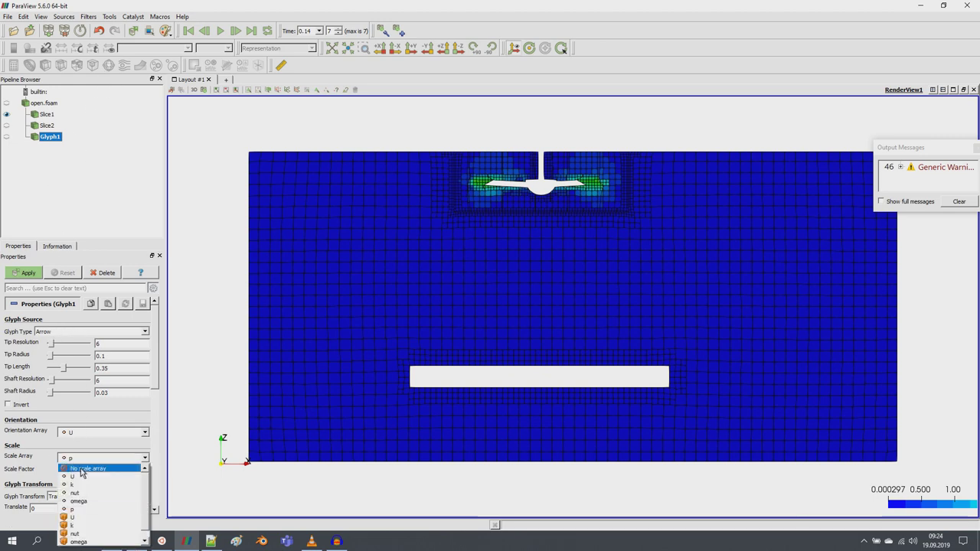
{"action": "left_click", "coordinate": [84, 466]}
{"action": "triple_click", "coordinate": [93, 472]}
{"action": "type", "text": "0.1"}
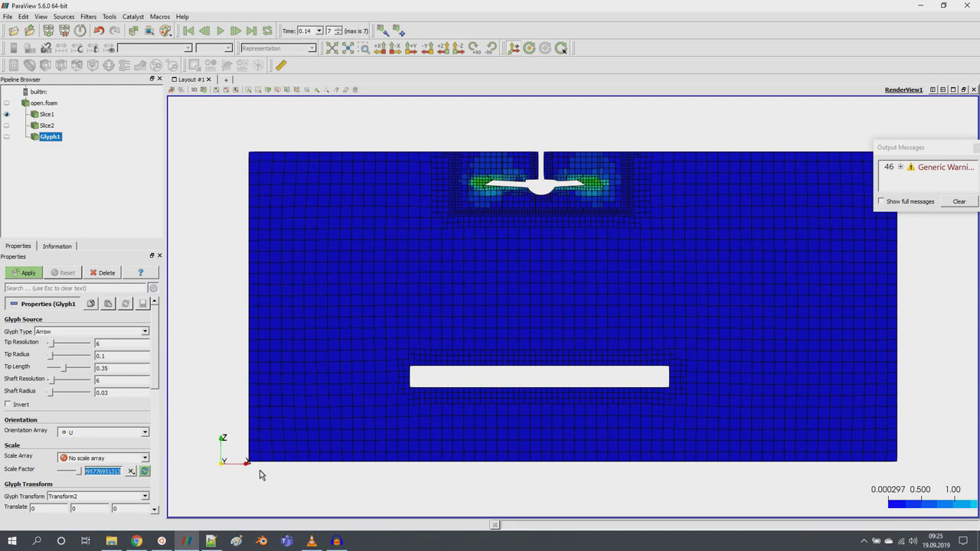
{"action": "left_click", "coordinate": [25, 273]}
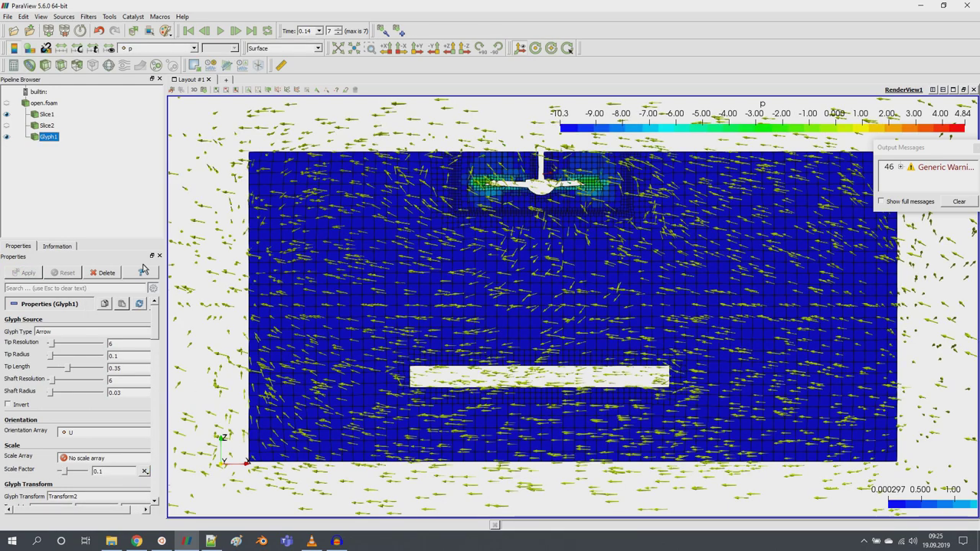
{"action": "left_click", "coordinate": [111, 273]}
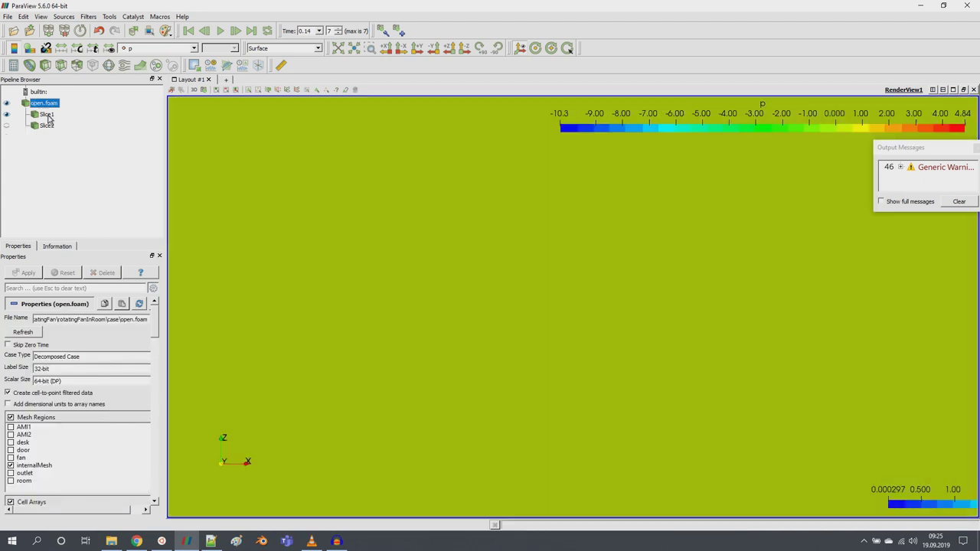
Hide open.foam so only Slice1 shows, add and delete another glyph, and reselect Slice1
{"action": "left_click", "coordinate": [46, 115]}
{"action": "left_click", "coordinate": [6, 103]}
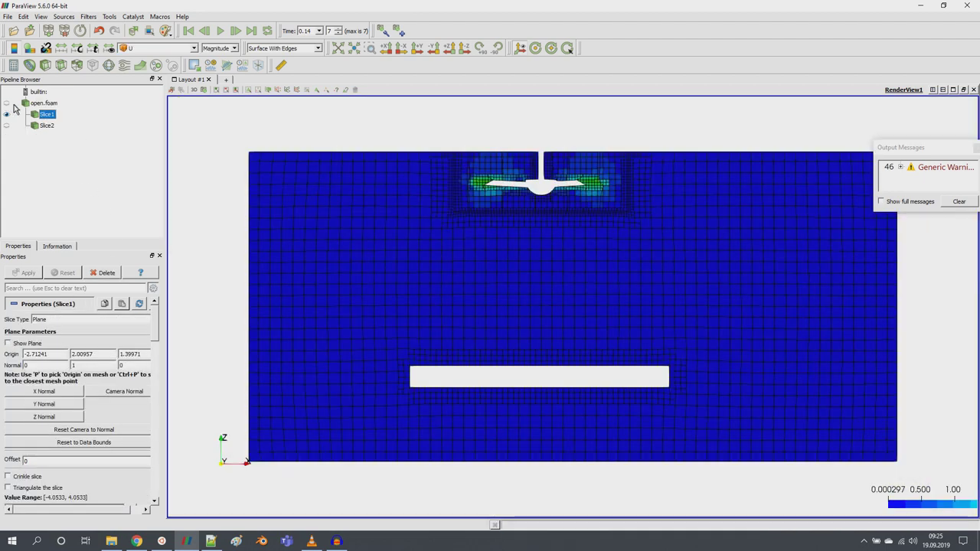
{"action": "left_click", "coordinate": [110, 67]}
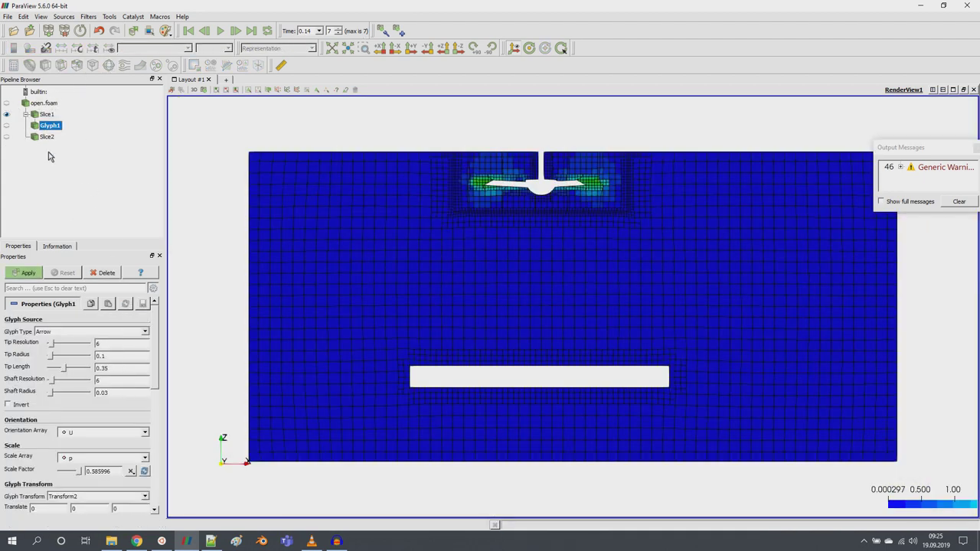
{"action": "left_click", "coordinate": [106, 273]}
{"action": "left_click", "coordinate": [47, 105]}
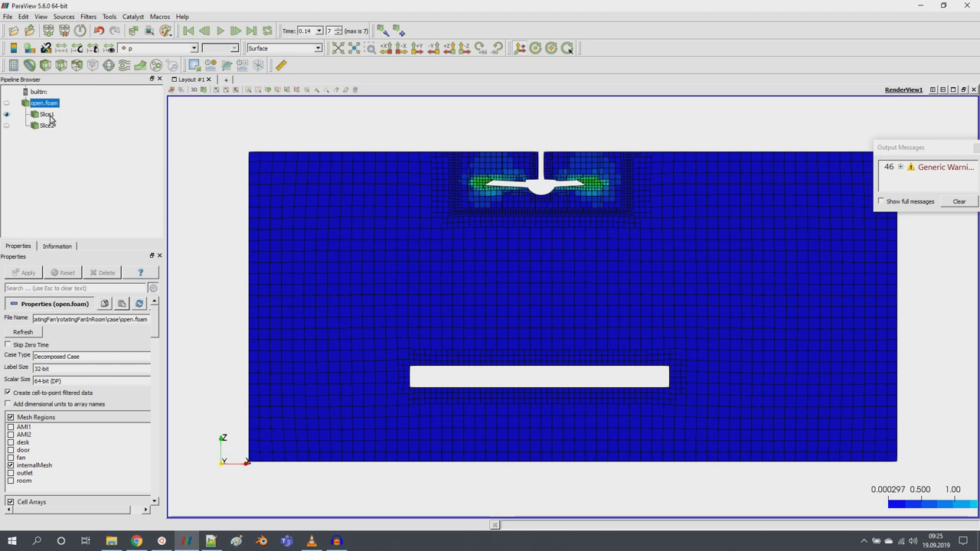
{"action": "left_click", "coordinate": [47, 115]}
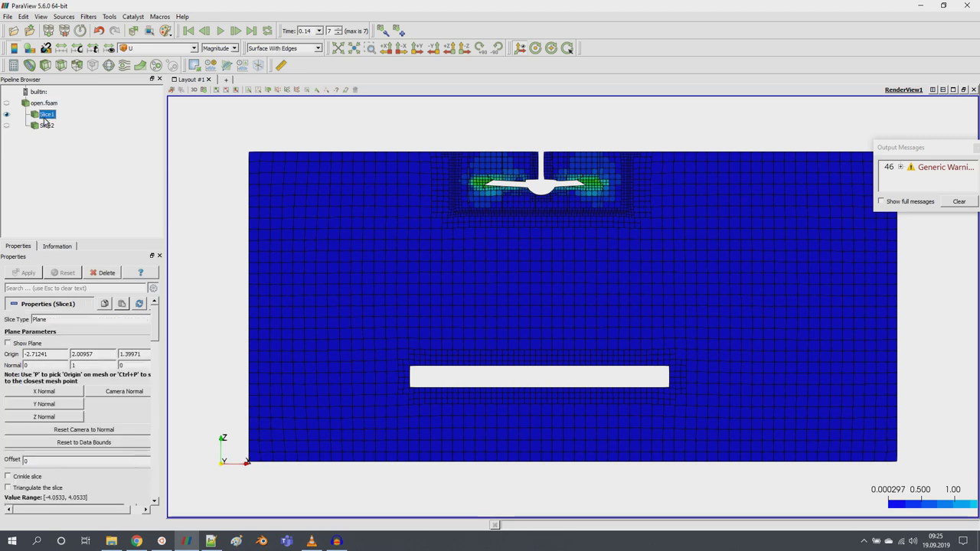
Add a Glyph filter on Slice1 with no scale array and scale factor 0.1
{"action": "left_click", "coordinate": [109, 65]}
{"action": "left_click", "coordinate": [81, 458]}
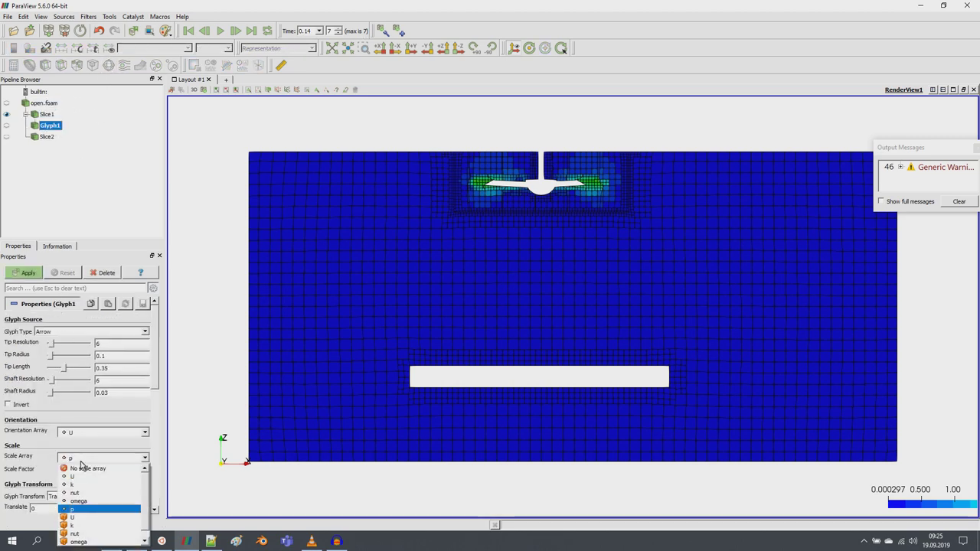
{"action": "left_click", "coordinate": [89, 467]}
{"action": "double_click", "coordinate": [92, 472]}
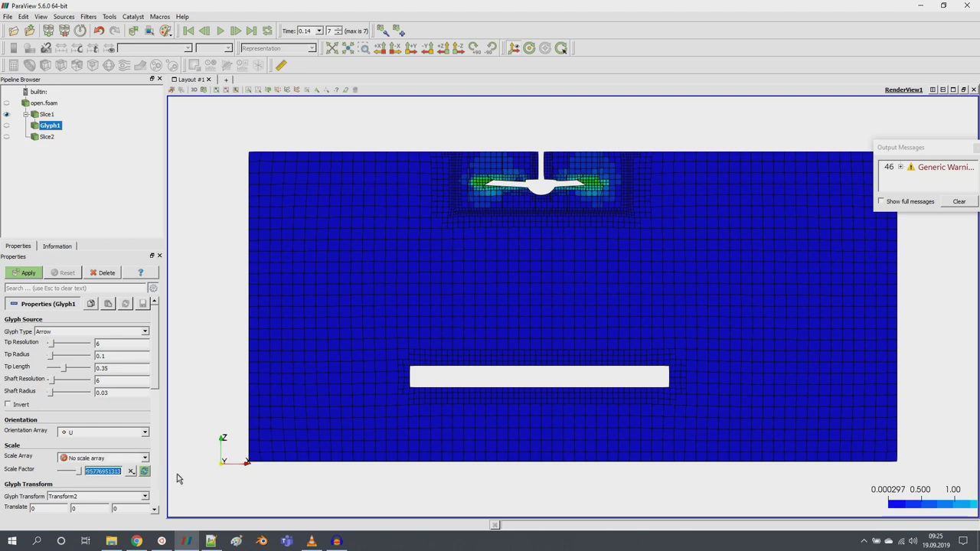
{"action": "type", "text": "0.1"}
{"action": "left_click", "coordinate": [35, 274]}
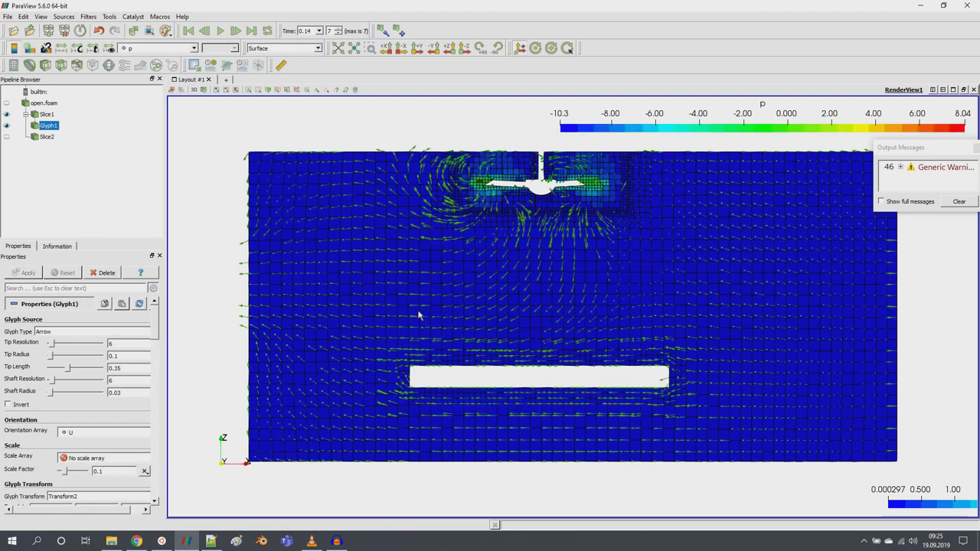
{"action": "scroll", "coordinate": [466, 241], "scroll_direction": "up", "scroll_amount": 3}
{"action": "left_click_drag", "start_coordinate": [496, 358], "coordinate": [498, 374]}
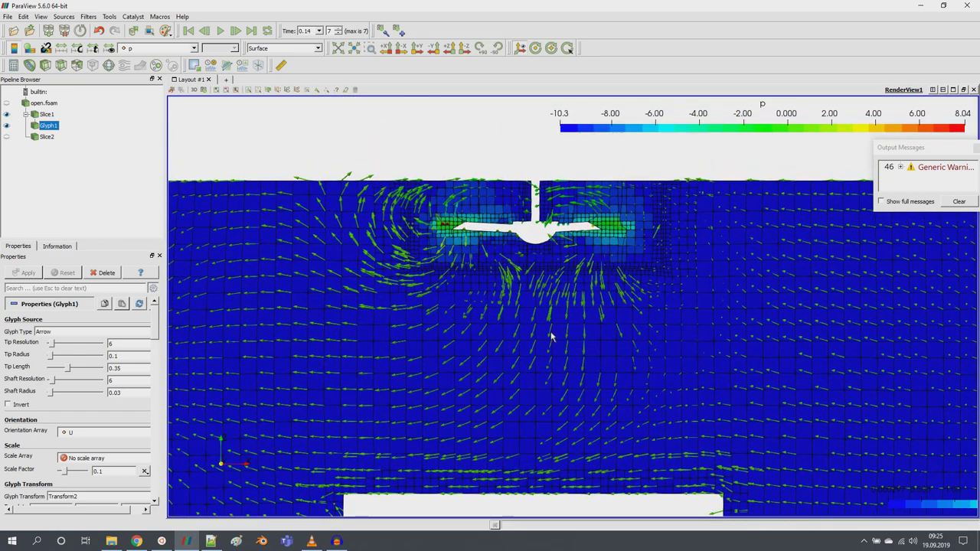
Try scaling the arrows by velocity U, then revert to uniform unscaled arrows and reframe the fan
{"action": "left_click", "coordinate": [80, 458]}
{"action": "left_click", "coordinate": [81, 482]}
{"action": "left_click", "coordinate": [28, 275]}
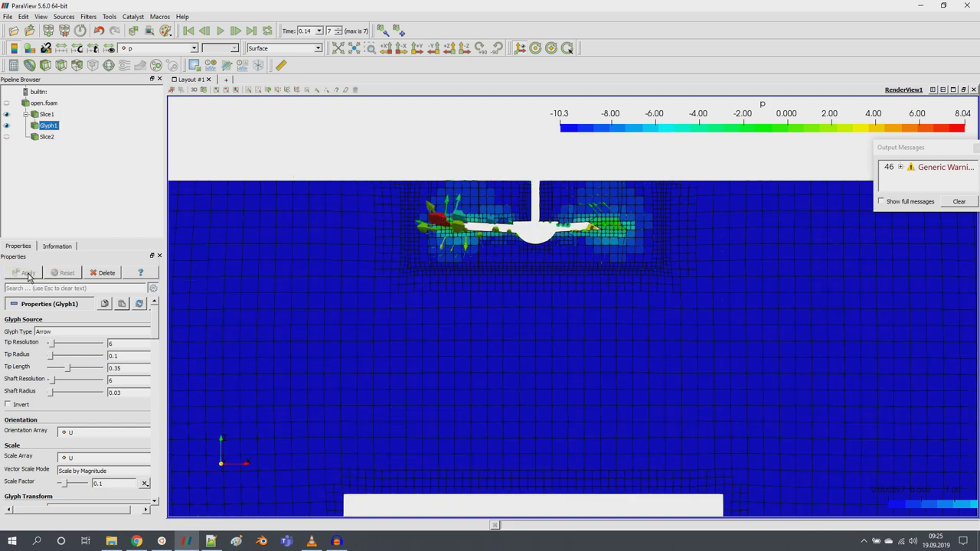
{"action": "scroll", "coordinate": [520, 262], "scroll_direction": "up", "scroll_amount": 3}
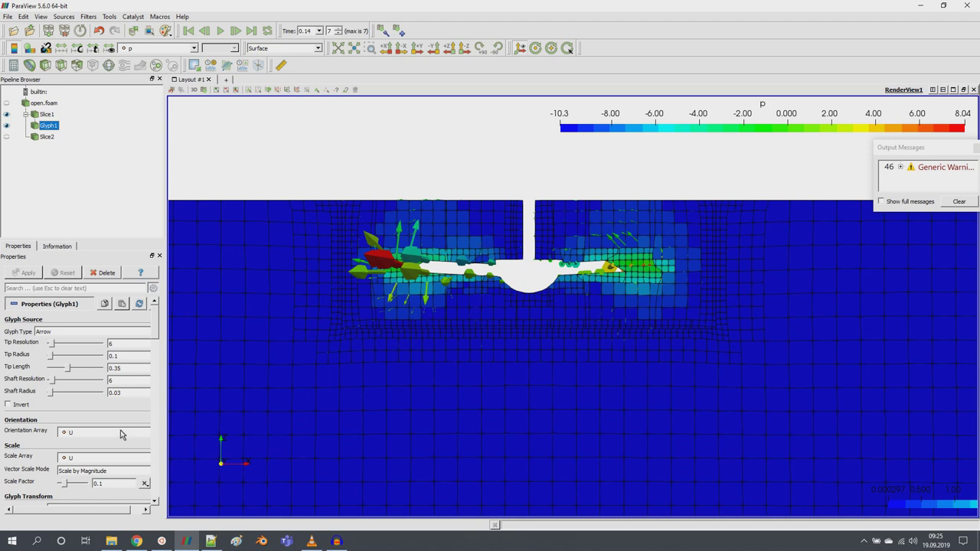
{"action": "left_click", "coordinate": [68, 458]}
{"action": "left_click", "coordinate": [77, 466]}
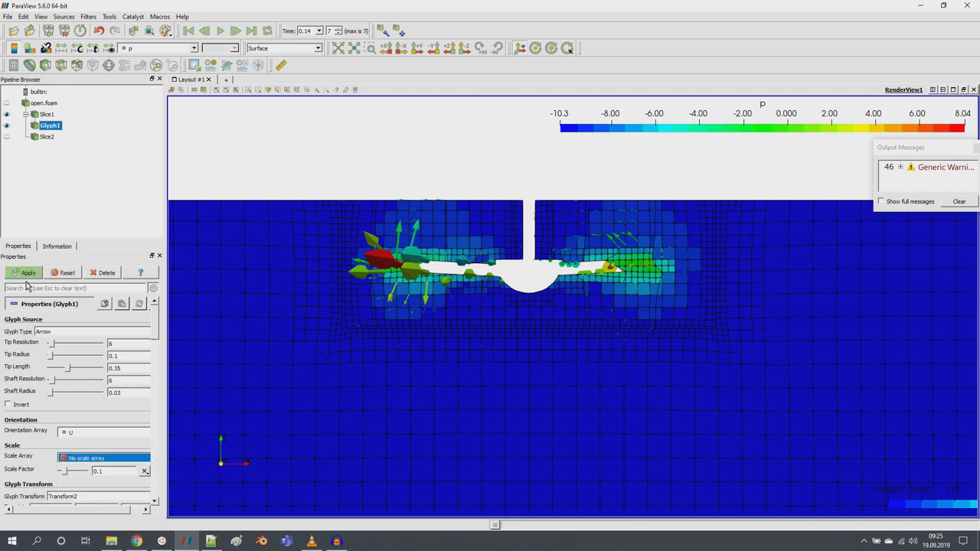
{"action": "left_click", "coordinate": [28, 274]}
{"action": "scroll", "coordinate": [549, 331], "scroll_direction": "down", "scroll_amount": 3}
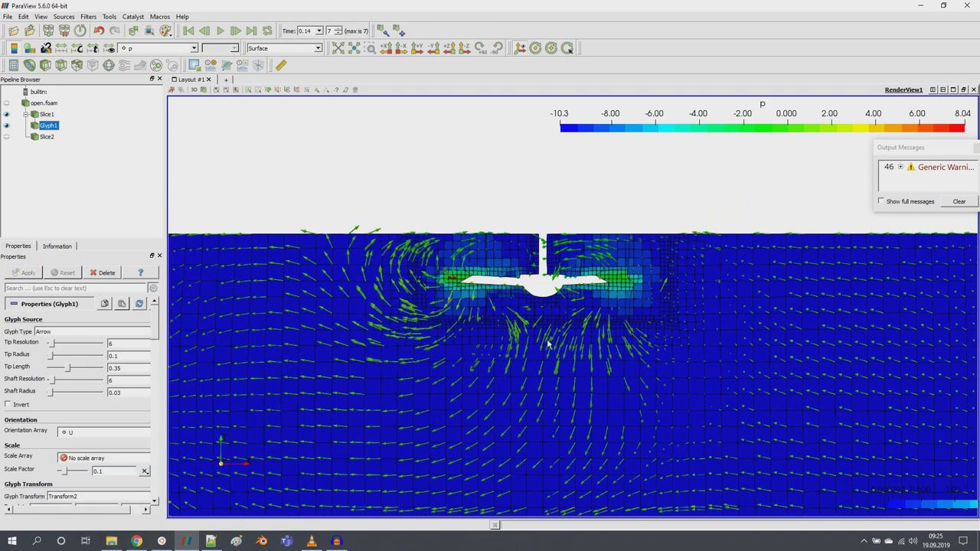
{"action": "scroll", "coordinate": [551, 268], "scroll_direction": "up", "scroll_amount": 2}
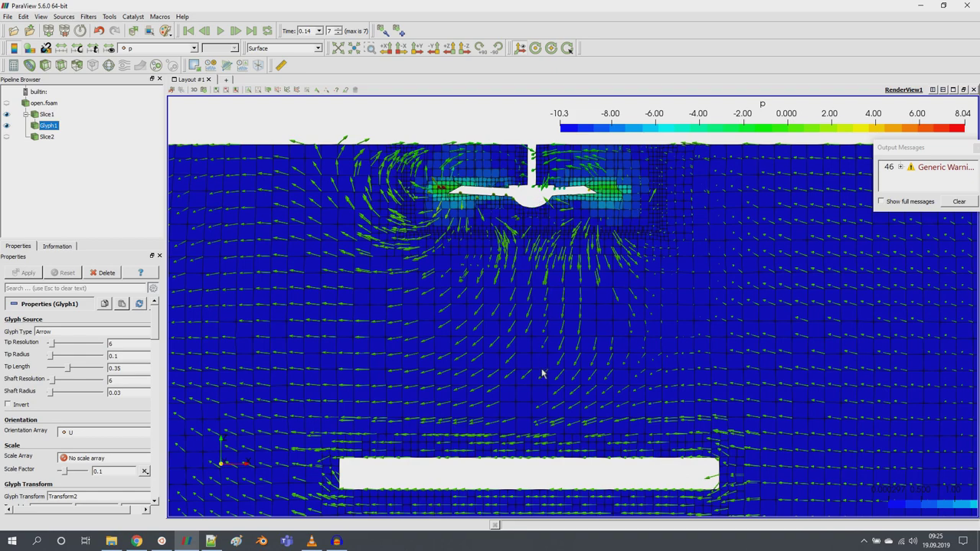
{"action": "scroll", "coordinate": [880, 387], "scroll_direction": "down", "scroll_amount": 5}
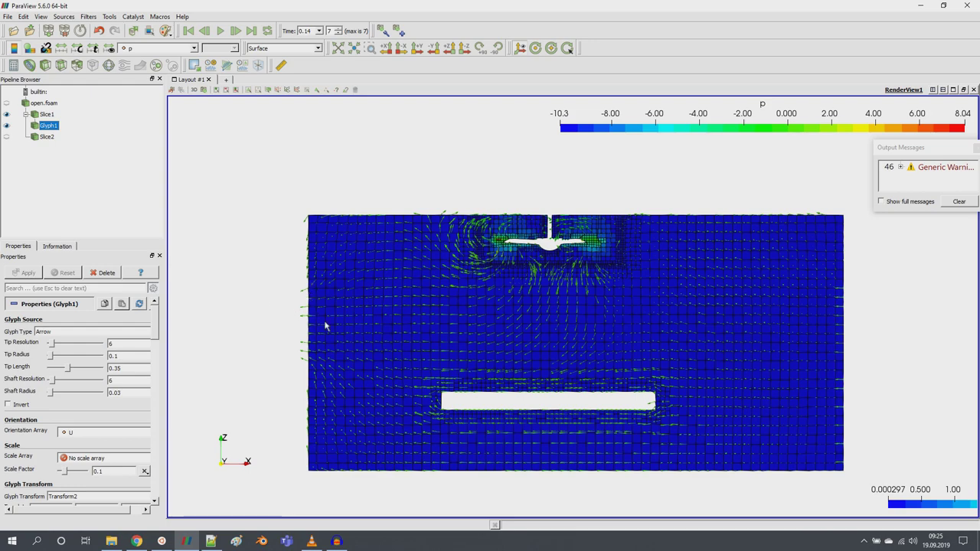
{"action": "scroll", "coordinate": [500, 303], "scroll_direction": "up", "scroll_amount": 5}
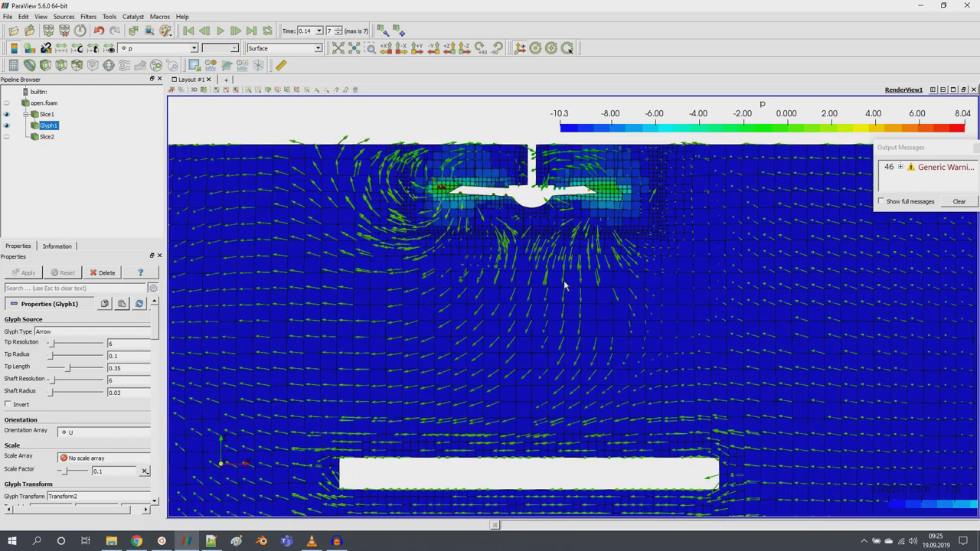
{"action": "left_click_drag", "start_coordinate": [565, 285], "coordinate": [576, 348]}
{"action": "scroll", "coordinate": [797, 402], "scroll_direction": "down", "scroll_amount": 4}
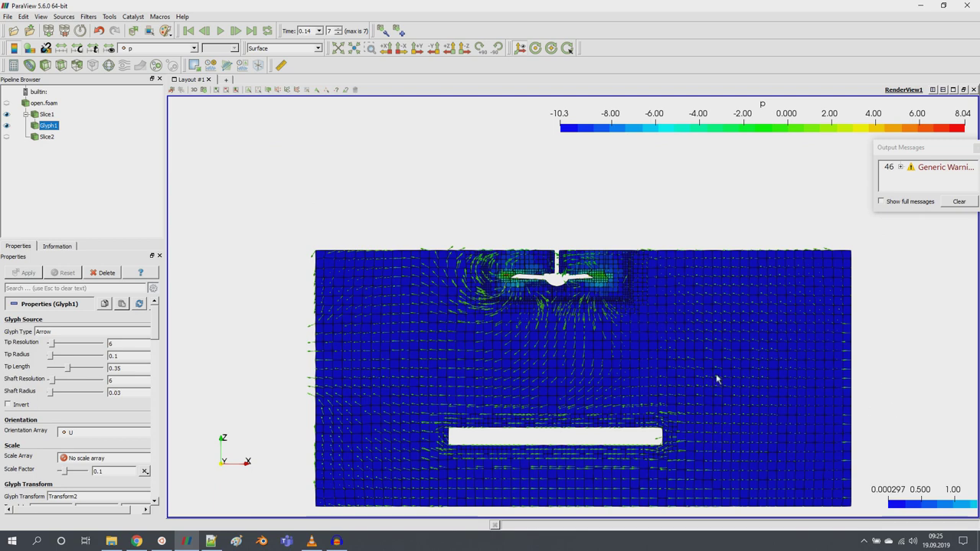
Select Slice1 and drag its U Magnitude colour legend to the view's top-left corner
{"action": "left_click", "coordinate": [43, 114]}
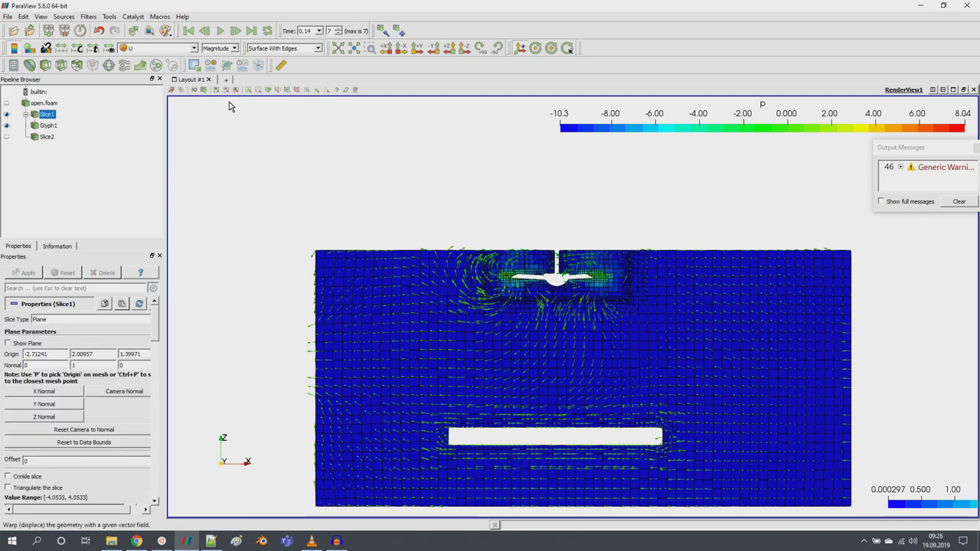
{"action": "scroll", "coordinate": [547, 304], "scroll_direction": "up", "scroll_amount": 3}
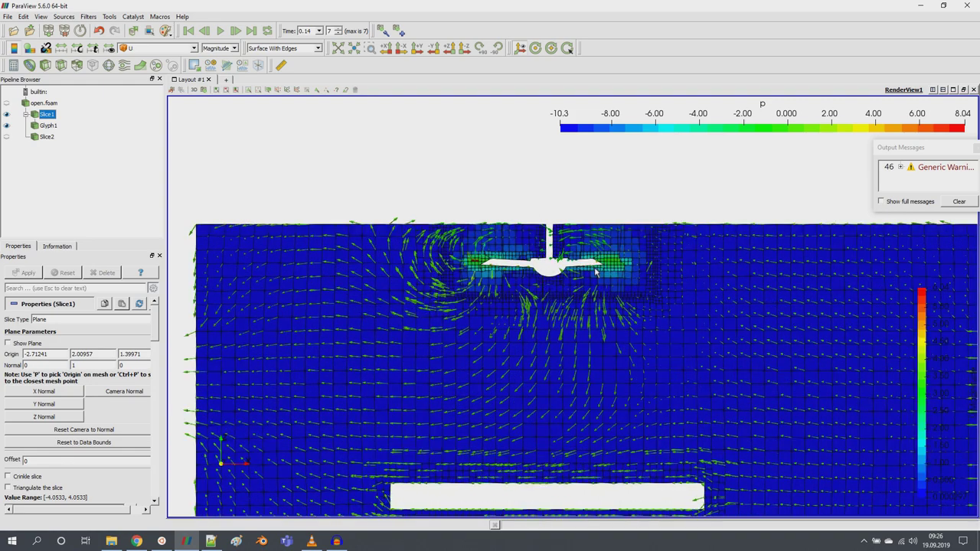
{"action": "left_click_drag", "start_coordinate": [953, 292], "coordinate": [201, 146]}
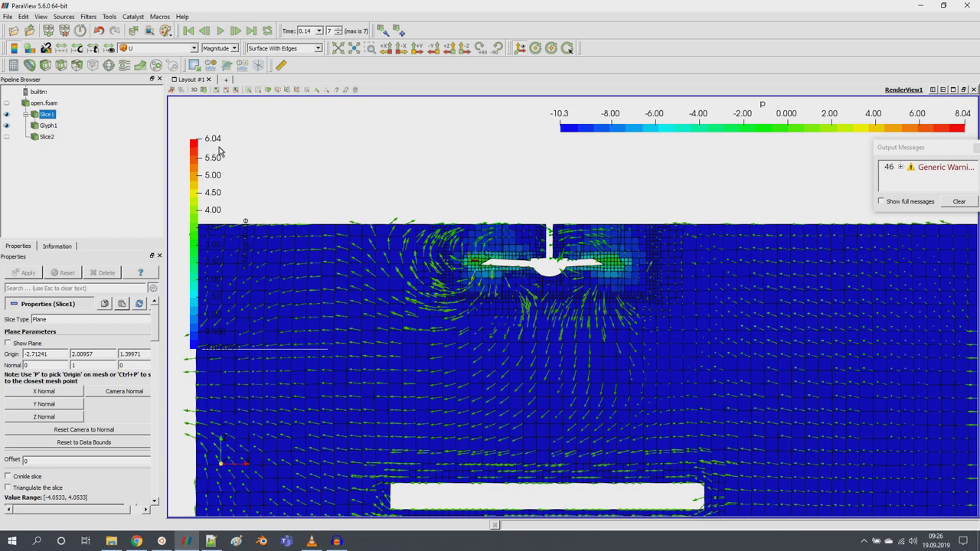
{"action": "scroll", "coordinate": [827, 427], "scroll_direction": "down", "scroll_amount": 3}
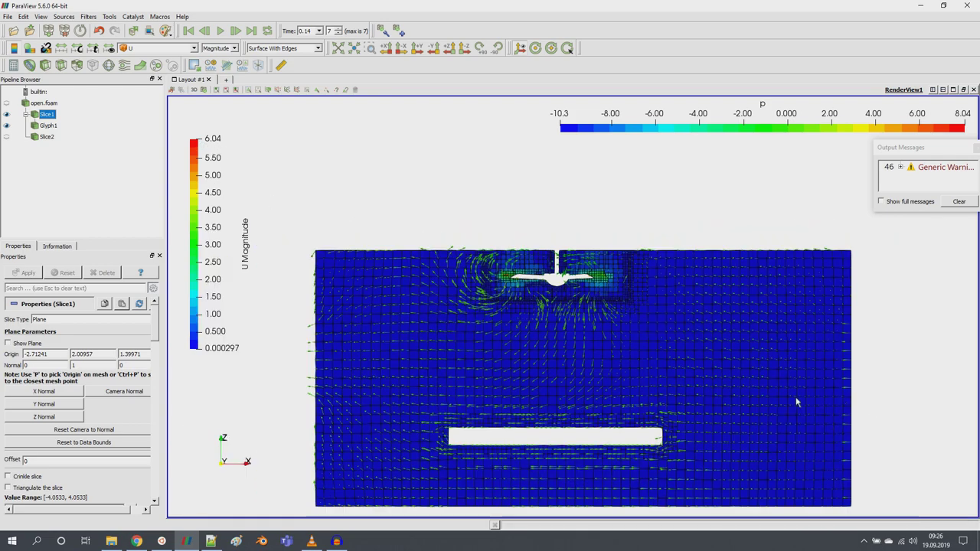
{"action": "scroll", "coordinate": [764, 410], "scroll_direction": "up", "scroll_amount": 4}
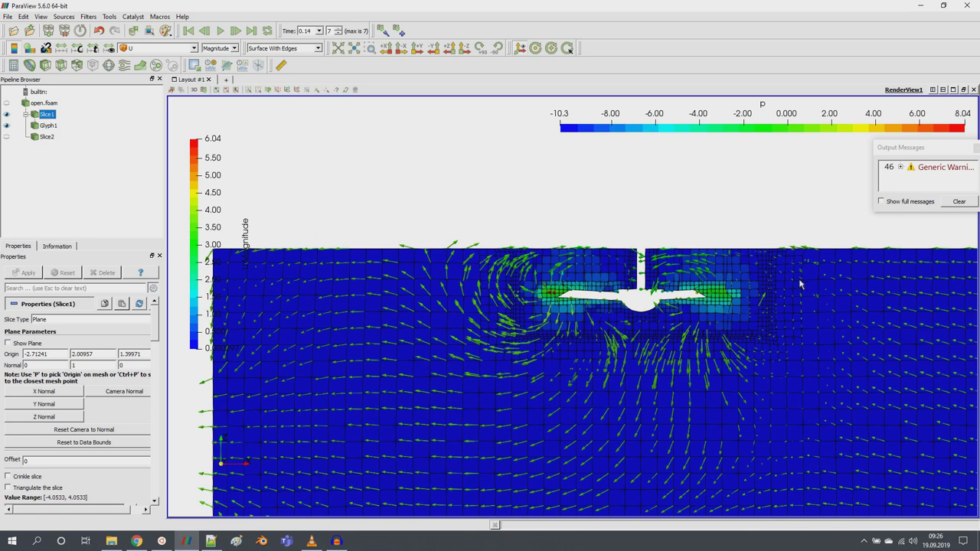
{"action": "scroll", "coordinate": [644, 310], "scroll_direction": "down", "scroll_amount": 2}
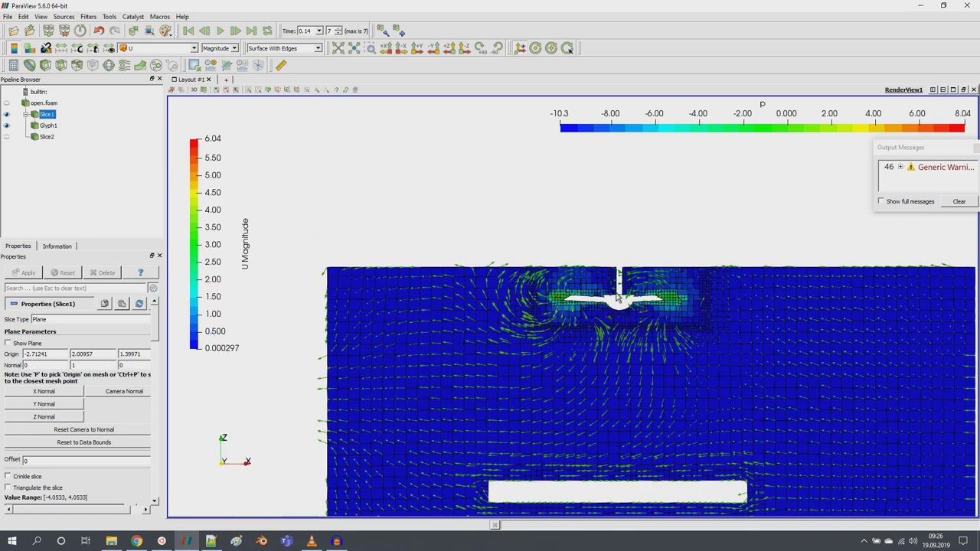
{"action": "scroll", "coordinate": [629, 388], "scroll_direction": "up", "scroll_amount": 3}
{"action": "left_click", "coordinate": [47, 103]}
Refresh the case and step forward to the final time 0.2
{"action": "left_click", "coordinate": [23, 332]}
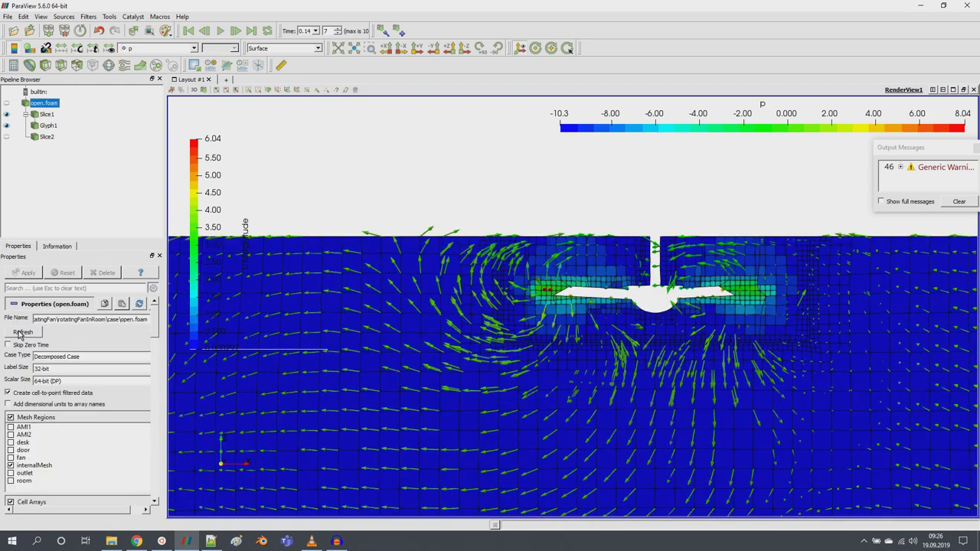
{"action": "left_click", "coordinate": [237, 31]}
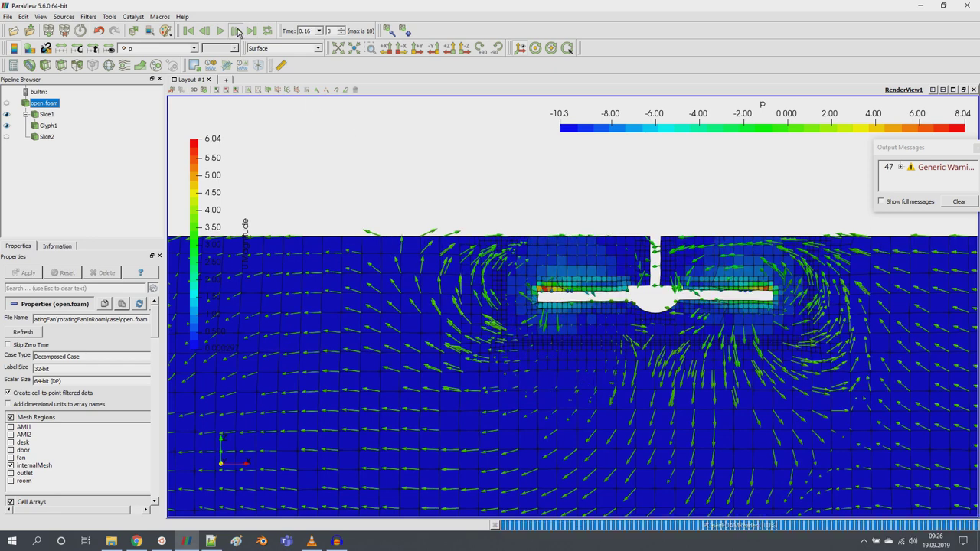
{"action": "left_click", "coordinate": [237, 30]}
{"action": "left_click", "coordinate": [238, 31]}
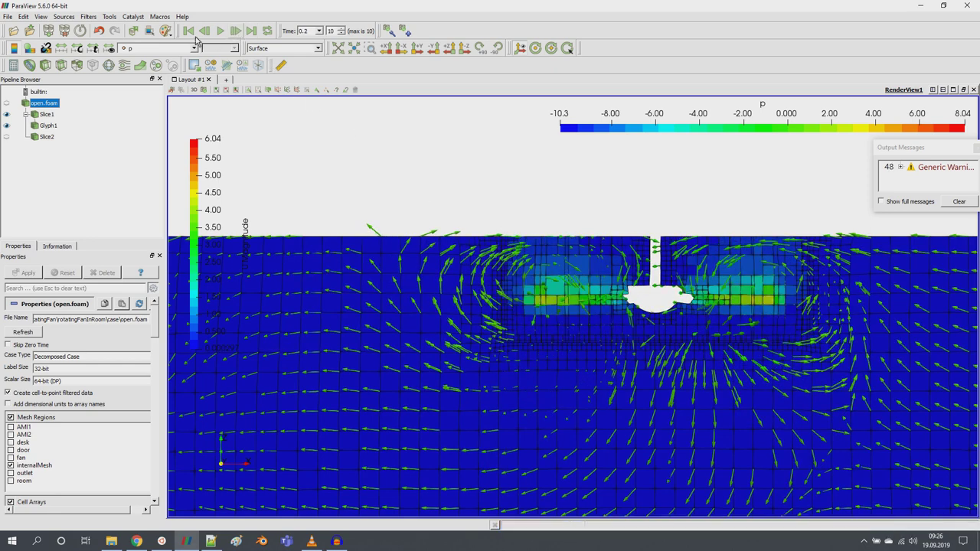
Hide Slice1 and the Glyph1 arrows, and show the horizontal Slice2
{"action": "left_click", "coordinate": [6, 124]}
{"action": "left_click", "coordinate": [6, 137]}
{"action": "left_click", "coordinate": [7, 114]}
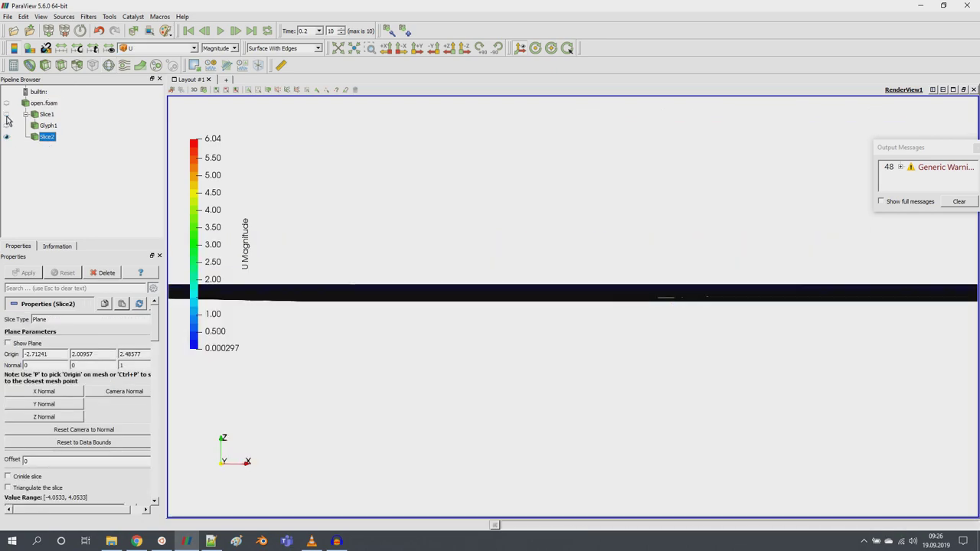
Orbit to an oblique close view of Slice2 and play through the time steps
{"action": "left_click_drag", "start_coordinate": [429, 261], "coordinate": [421, 211]}
{"action": "scroll", "coordinate": [406, 222], "scroll_direction": "up", "scroll_amount": 3}
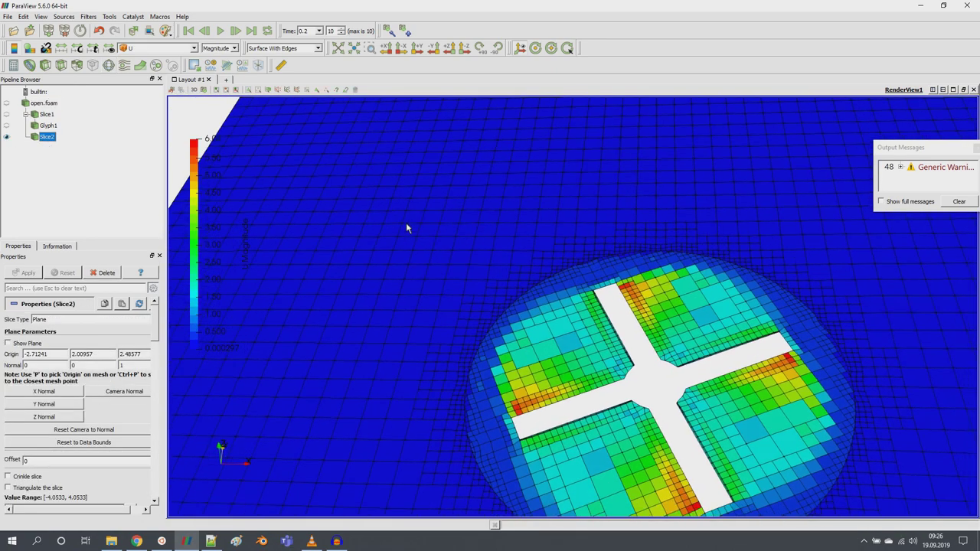
{"action": "left_click", "coordinate": [221, 31]}
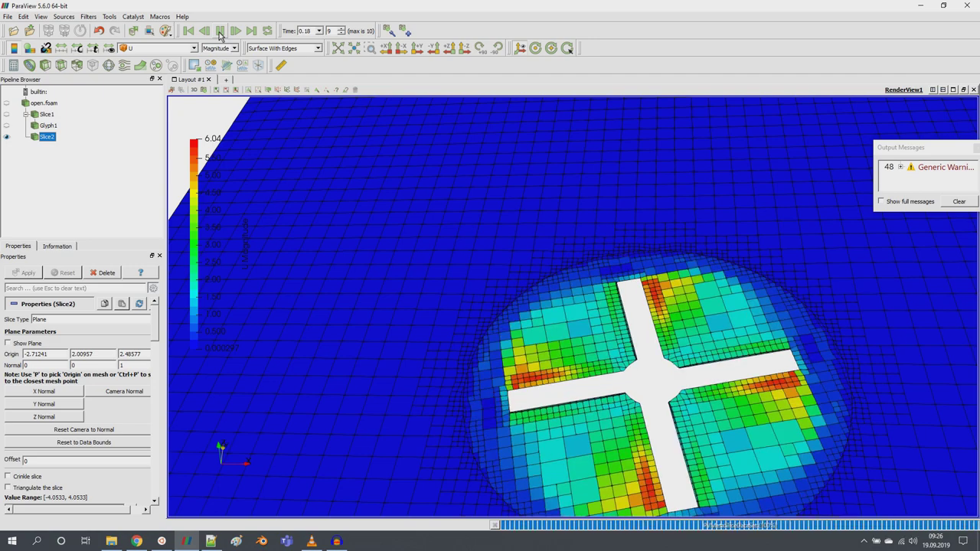
{"action": "scroll", "coordinate": [584, 302], "scroll_direction": "down", "scroll_amount": 5}
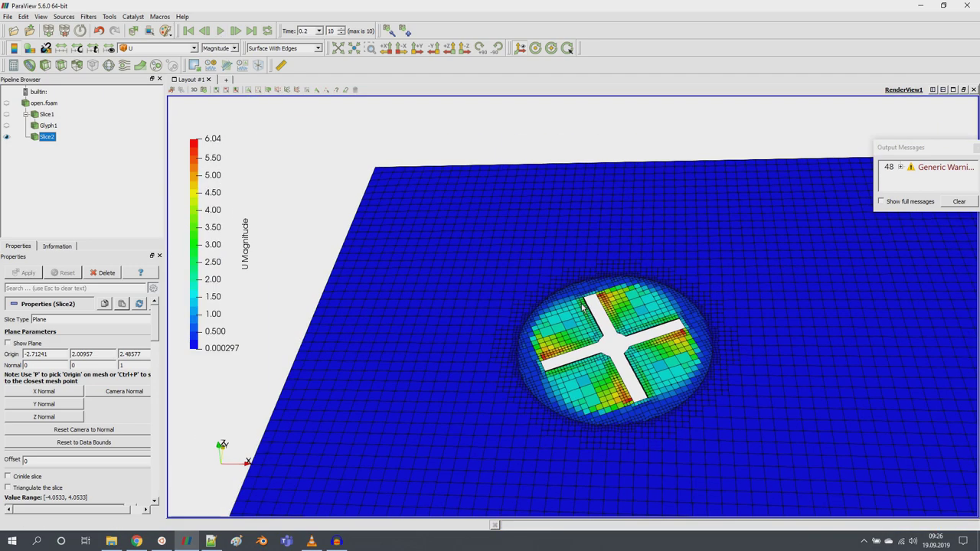
{"action": "scroll", "coordinate": [612, 281], "scroll_direction": "up", "scroll_amount": 10}
{"action": "scroll", "coordinate": [544, 355], "scroll_direction": "up", "scroll_amount": 10}
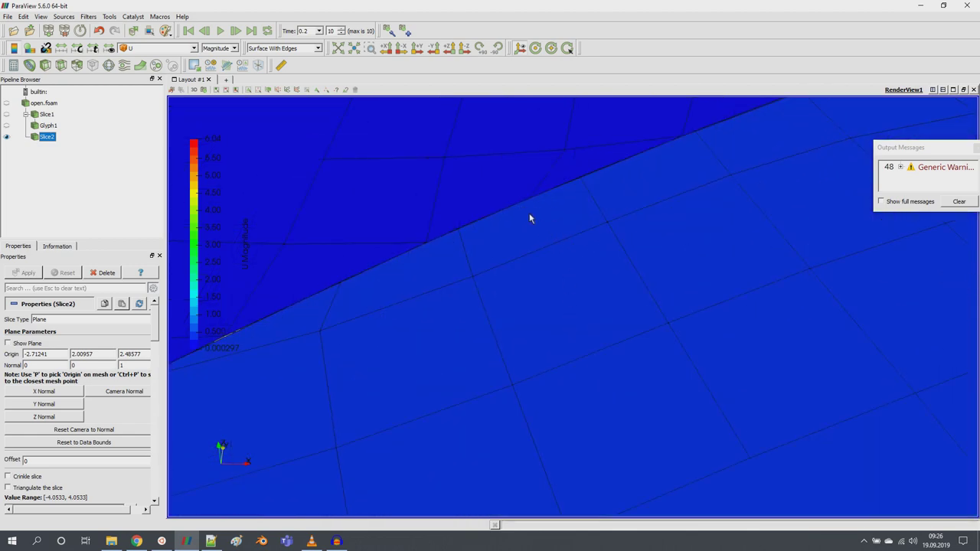
Step back one time step, then zoom and tilt the slice flatter around the fan cross
{"action": "left_click", "coordinate": [204, 30]}
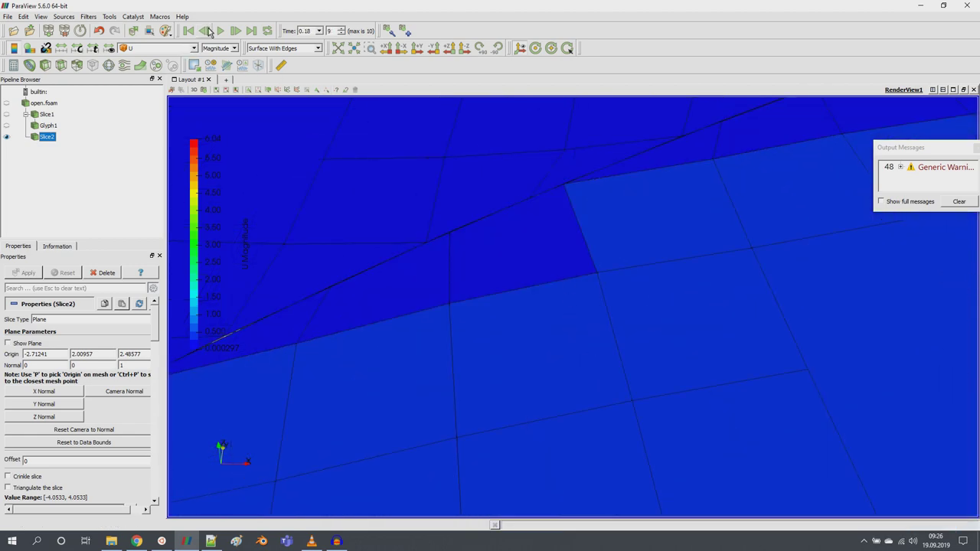
{"action": "scroll", "coordinate": [587, 228], "scroll_direction": "down", "scroll_amount": 3}
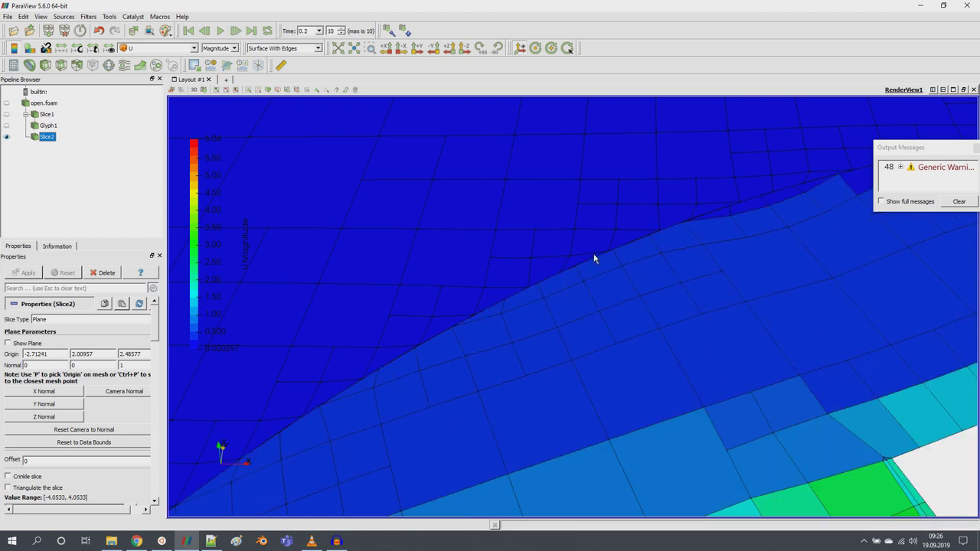
{"action": "scroll", "coordinate": [597, 262], "scroll_direction": "up", "scroll_amount": 2}
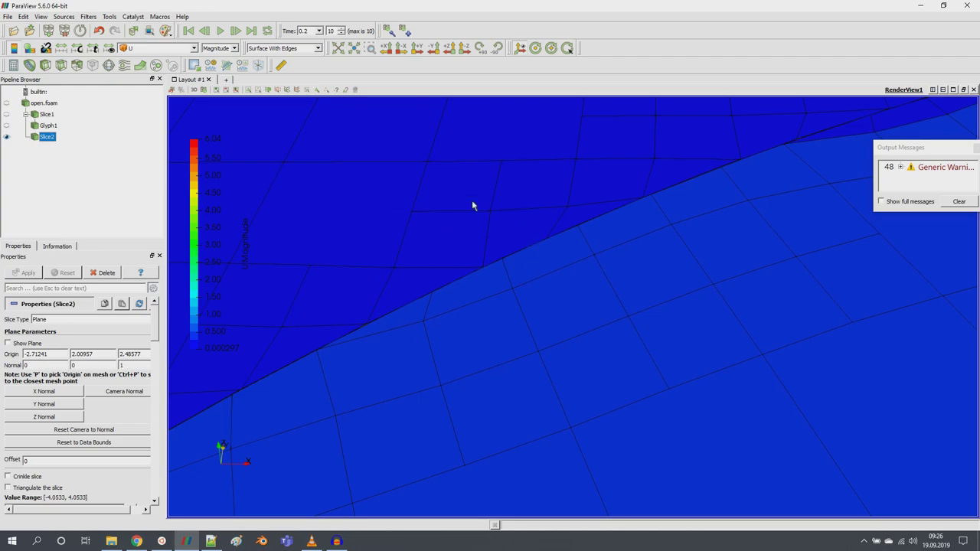
{"action": "scroll", "coordinate": [567, 278], "scroll_direction": "down", "scroll_amount": 8}
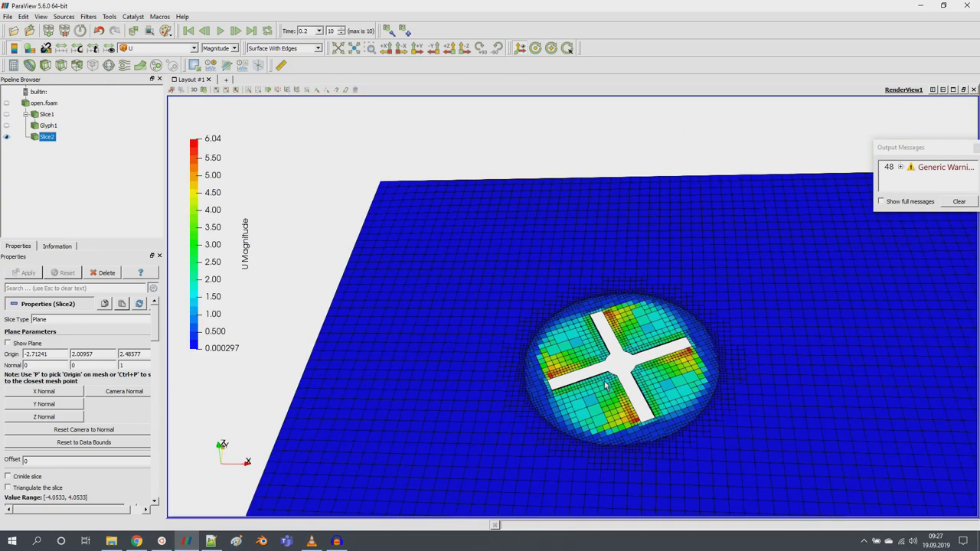
{"action": "scroll", "coordinate": [602, 392], "scroll_direction": "down", "scroll_amount": 2}
{"action": "scroll", "coordinate": [563, 406], "scroll_direction": "up", "scroll_amount": 5}
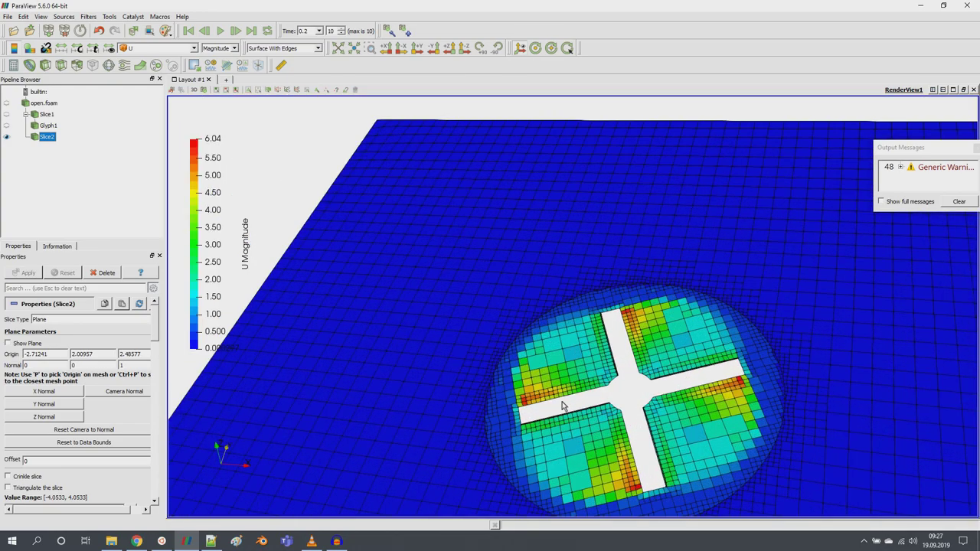
{"action": "left_click_drag", "start_coordinate": [563, 406], "coordinate": [314, 411]}
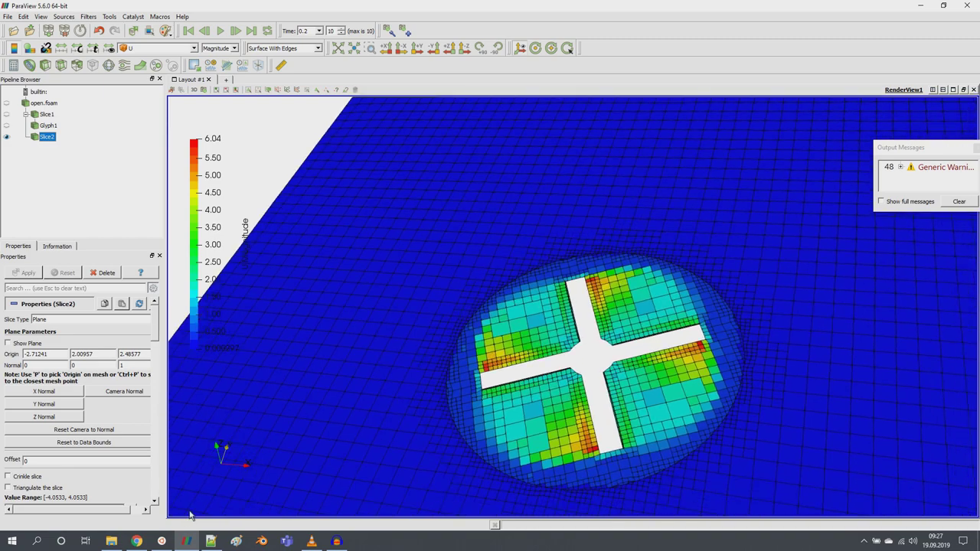
{"action": "left_click", "coordinate": [161, 541]}
Rerun tail -n 250 log.pimpleFoam and mark the ClockTime and current Time values
{"action": "key", "text": "Up"}
{"action": "key", "text": "Up"}
{"action": "key", "text": "Return"}
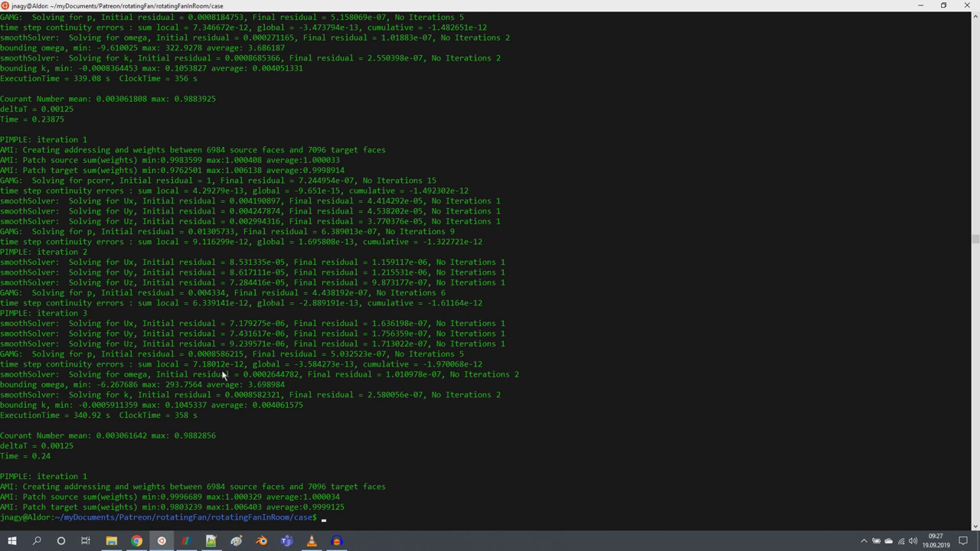
{"action": "double_click", "coordinate": [184, 417]}
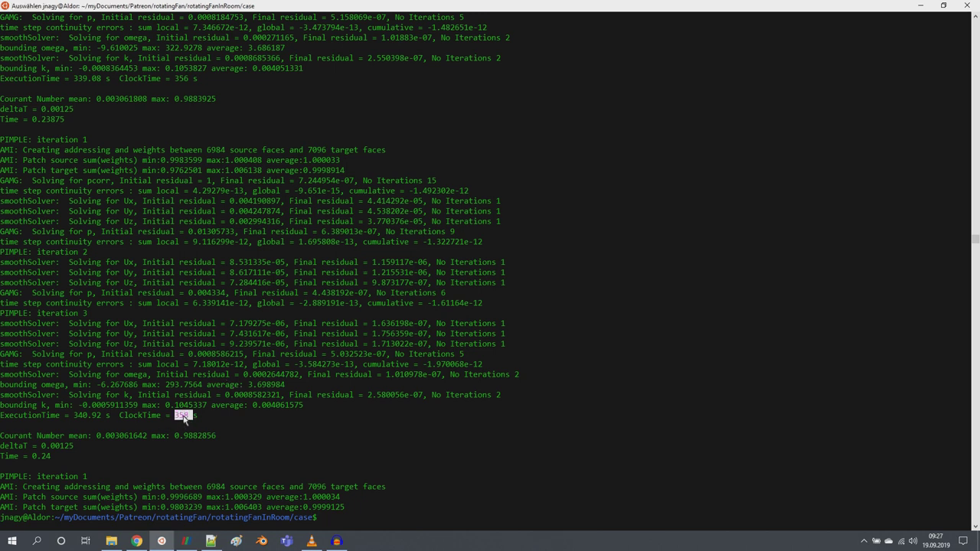
{"action": "left_click_drag", "start_coordinate": [51, 457], "coordinate": [36, 457]}
{"action": "key", "text": "ctrl+c"}
{"action": "key", "text": "Up"}
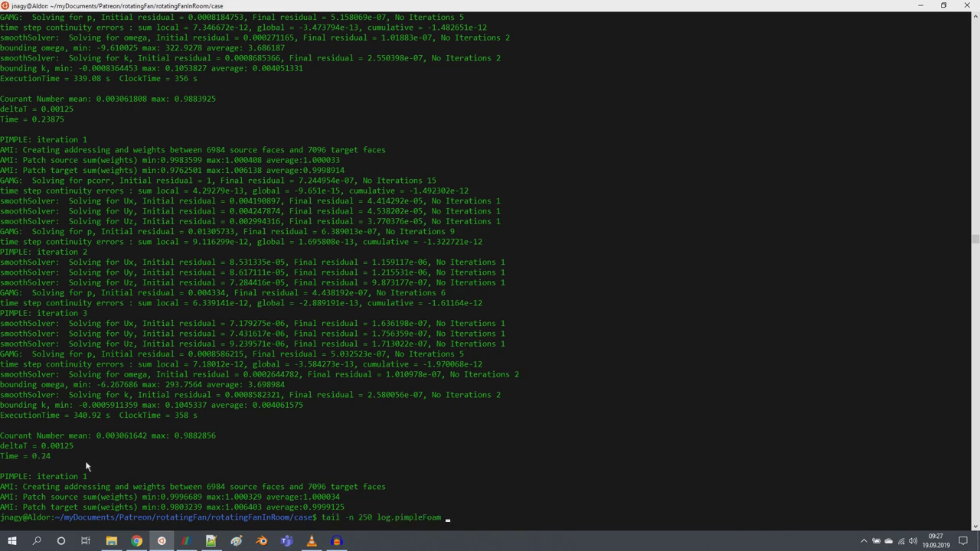
{"action": "key", "text": "Return"}
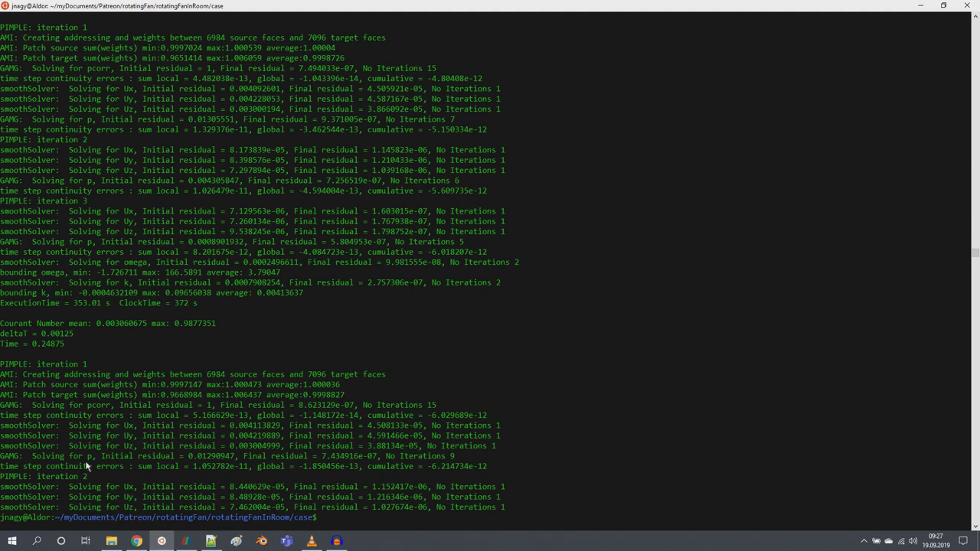
Replace the controlDict endTime value 1 with 20, leaving the file unsaved
{"action": "left_click", "coordinate": [211, 542]}
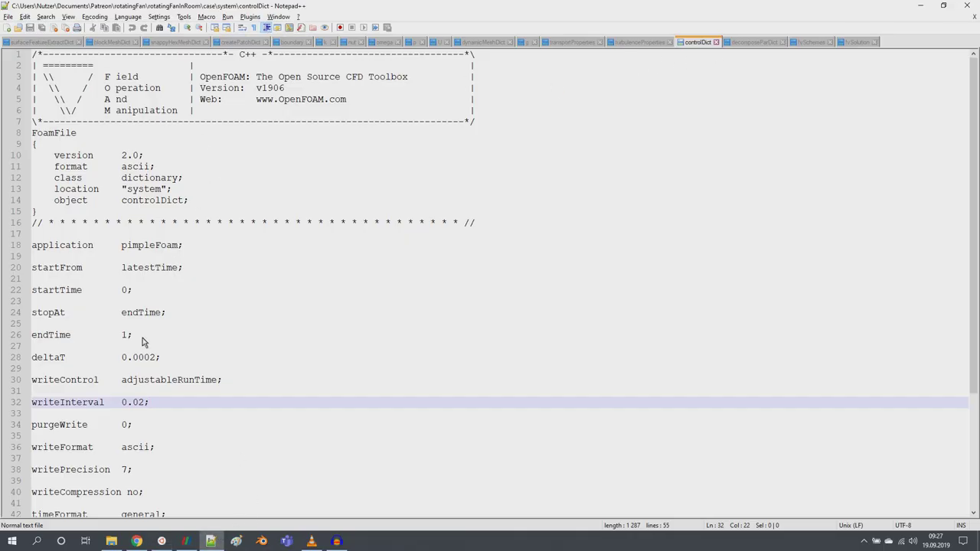
{"action": "double_click", "coordinate": [125, 337]}
{"action": "type", "text": "20"}
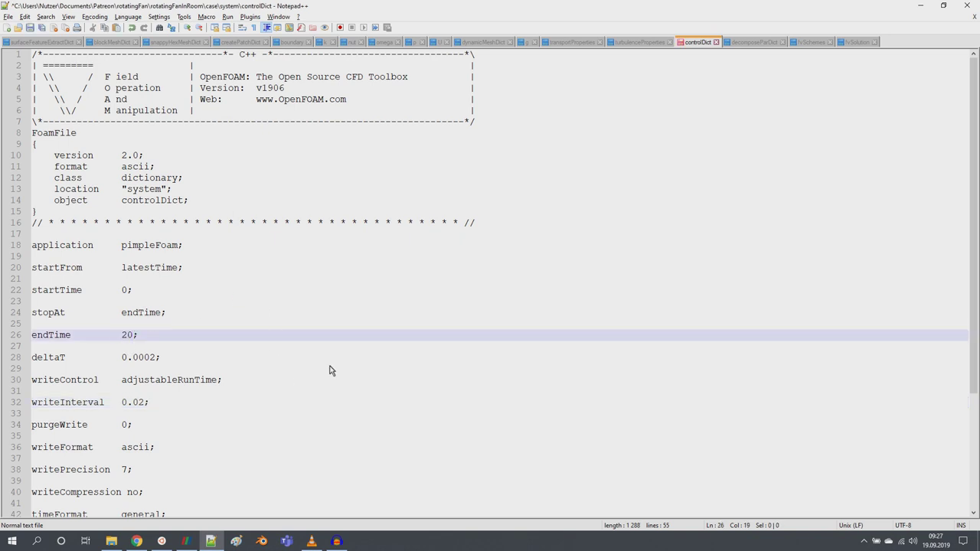
{"action": "left_click", "coordinate": [162, 541]}
Bring up the rotating-fan tutorial in the OpenFOAM guide and highlight the 0.64 s result time
{"action": "left_click", "coordinate": [136, 541]}
{"action": "scroll", "coordinate": [335, 394], "scroll_direction": "down", "scroll_amount": 4}
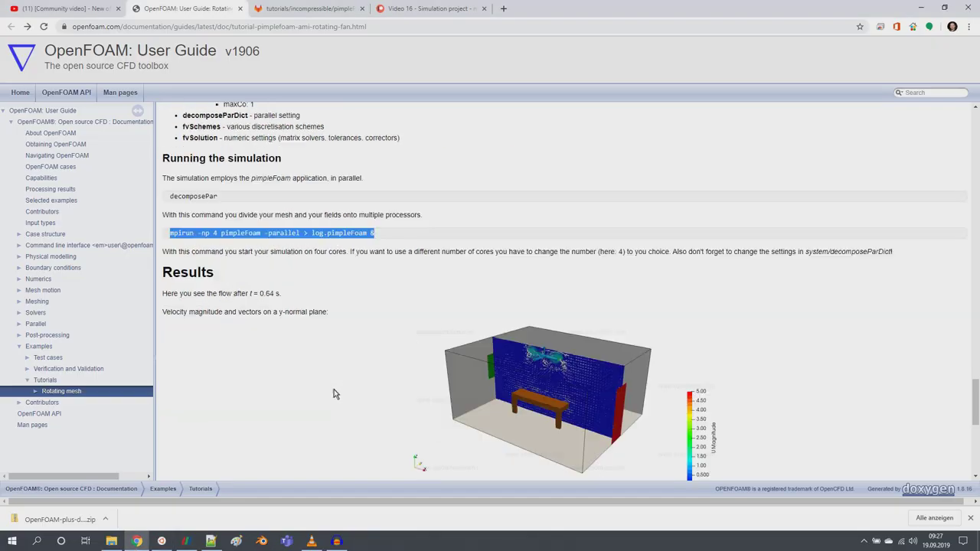
{"action": "scroll", "coordinate": [328, 387], "scroll_direction": "up", "scroll_amount": 3}
{"action": "scroll", "coordinate": [294, 341], "scroll_direction": "down", "scroll_amount": 1}
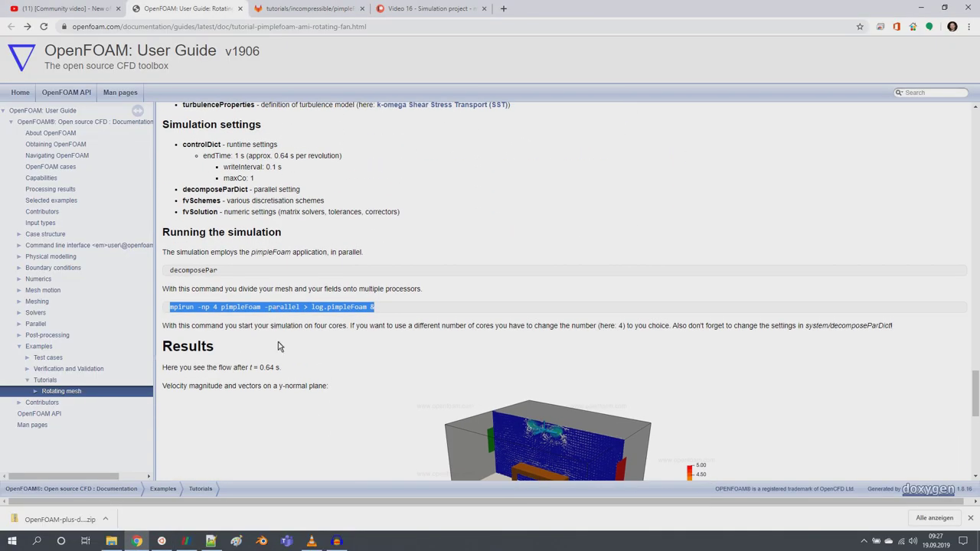
{"action": "scroll", "coordinate": [283, 359], "scroll_direction": "down", "scroll_amount": 3}
{"action": "left_click_drag", "start_coordinate": [266, 164], "coordinate": [279, 164]}
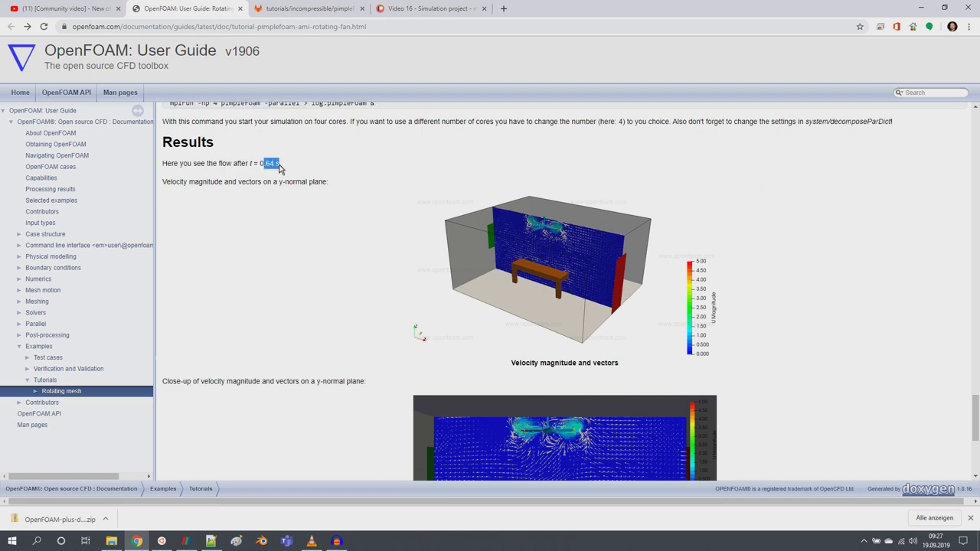
Highlight the dynamicMeshDict sentence and its origin, axis and omega entries, then review the boundary conditions
{"action": "scroll", "coordinate": [291, 192], "scroll_direction": "down", "scroll_amount": 4}
{"action": "scroll", "coordinate": [313, 227], "scroll_direction": "up", "scroll_amount": 4}
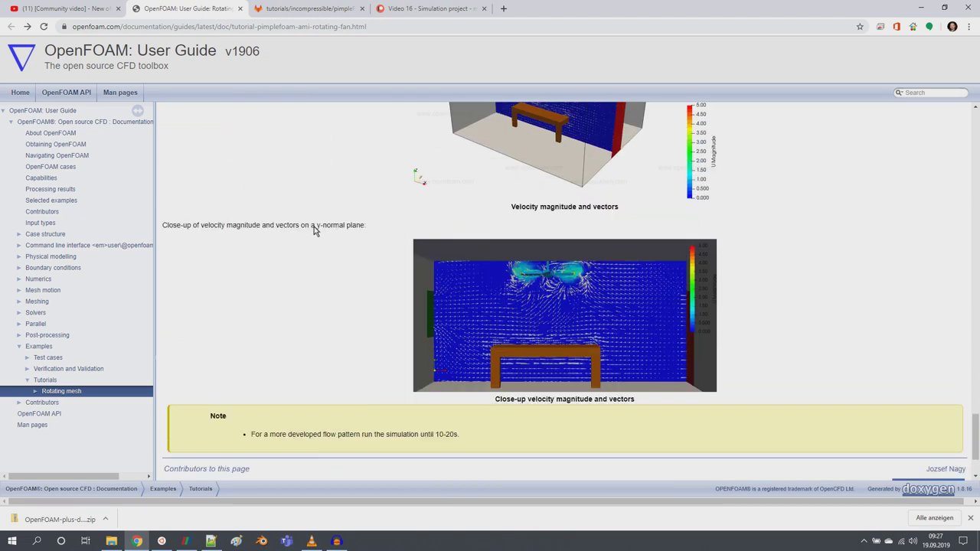
{"action": "scroll", "coordinate": [331, 245], "scroll_direction": "up", "scroll_amount": 4}
{"action": "scroll", "coordinate": [334, 256], "scroll_direction": "down", "scroll_amount": 3}
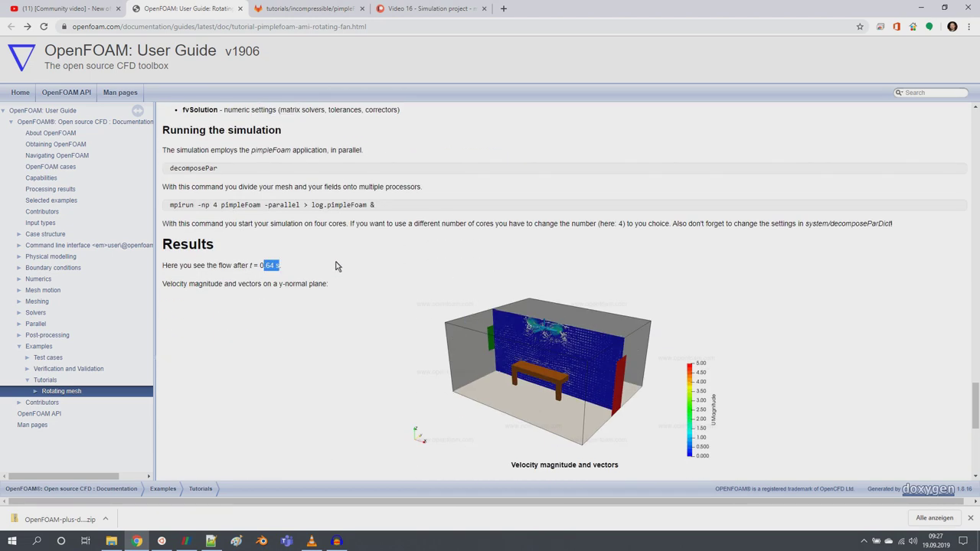
{"action": "scroll", "coordinate": [338, 275], "scroll_direction": "up", "scroll_amount": 4}
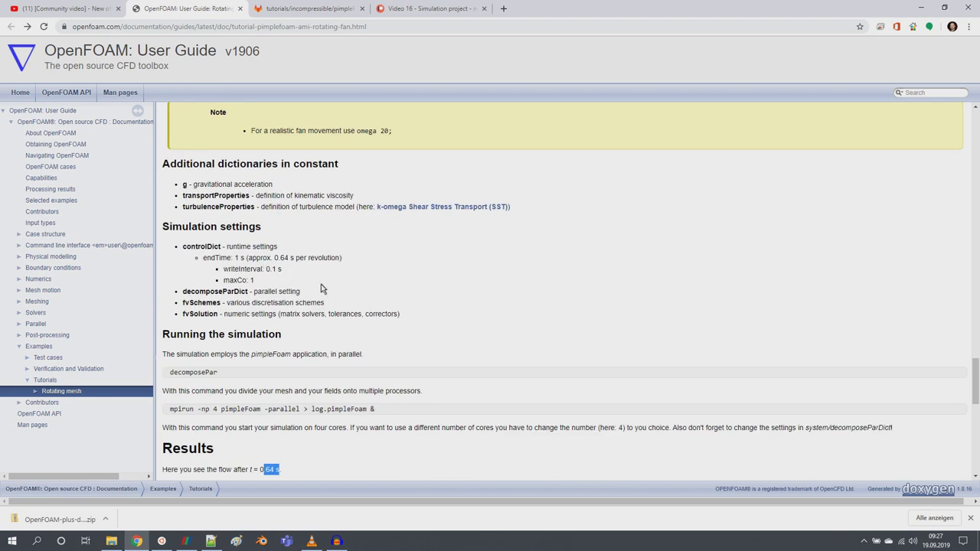
{"action": "scroll", "coordinate": [325, 288], "scroll_direction": "up", "scroll_amount": 5}
{"action": "scroll", "coordinate": [329, 292], "scroll_direction": "down", "scroll_amount": 1}
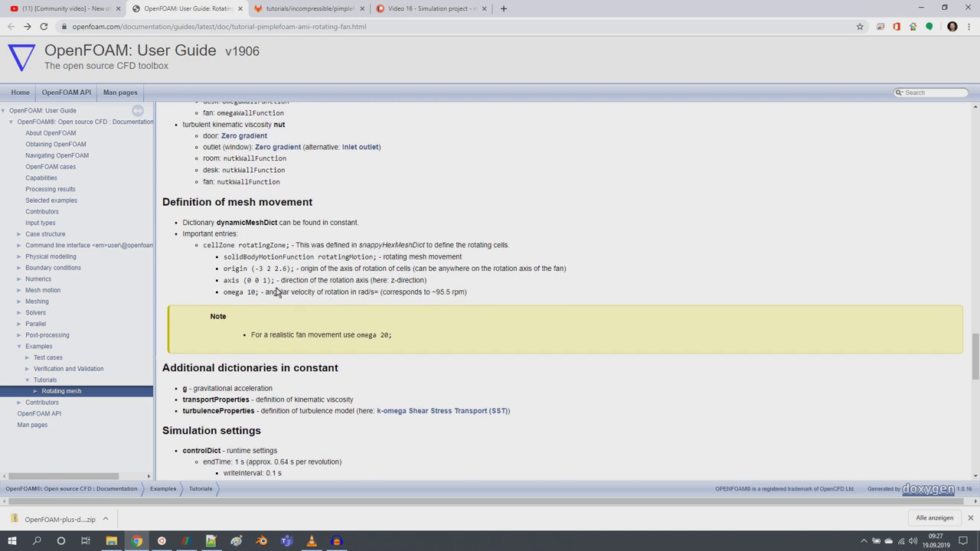
{"action": "double_click", "coordinate": [241, 222]}
{"action": "left_click", "coordinate": [240, 223]}
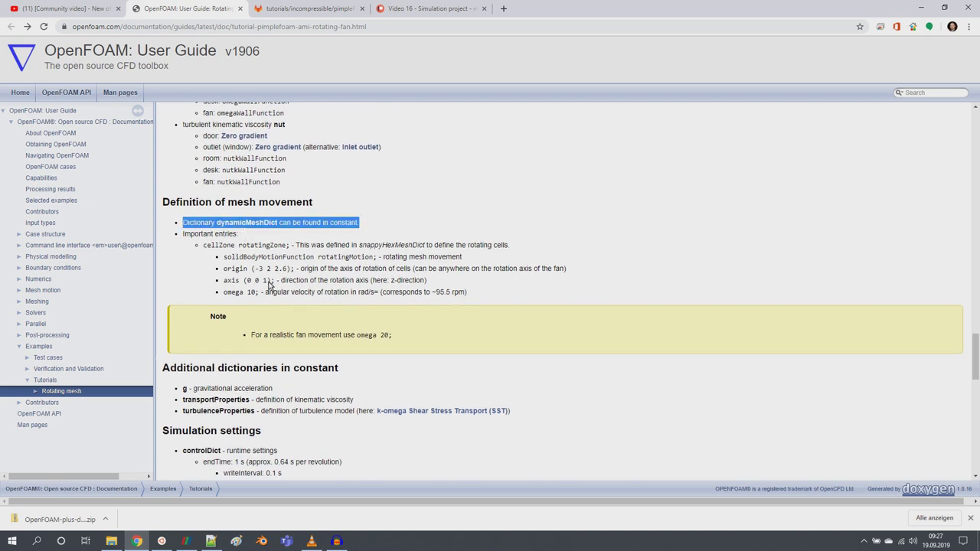
{"action": "left_click_drag", "start_coordinate": [477, 294], "coordinate": [210, 271]}
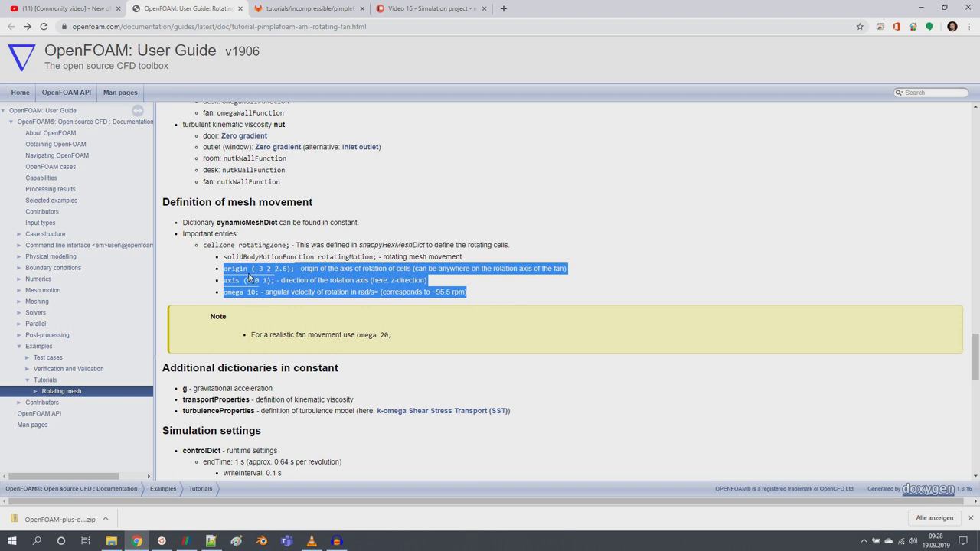
{"action": "scroll", "coordinate": [278, 295], "scroll_direction": "up", "scroll_amount": 3}
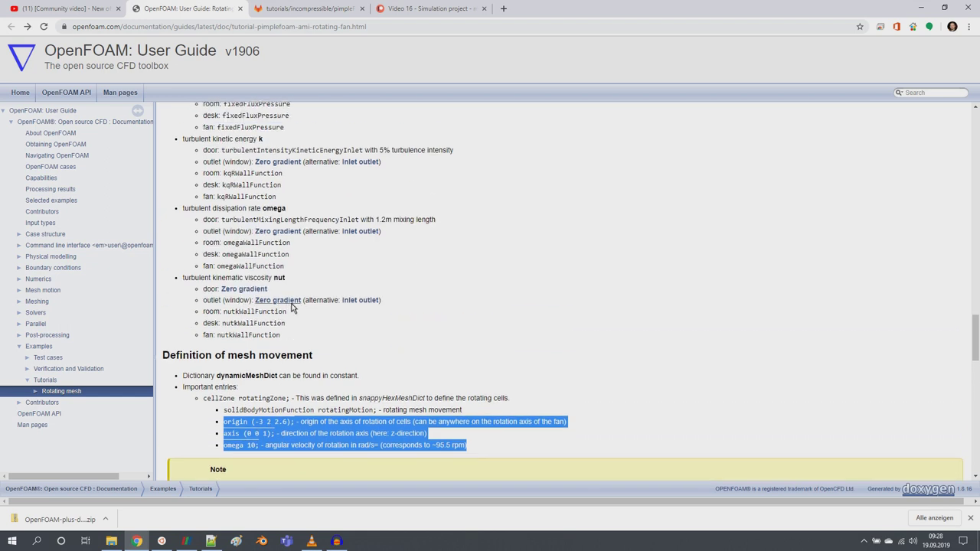
{"action": "scroll", "coordinate": [343, 295], "scroll_direction": "up", "scroll_amount": 2}
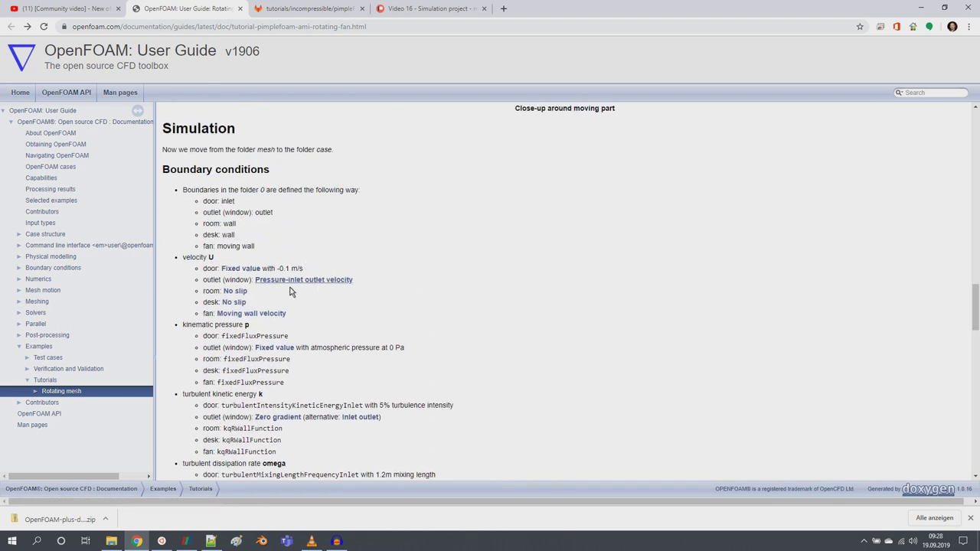
{"action": "scroll", "coordinate": [313, 308], "scroll_direction": "down", "scroll_amount": 1}
{"action": "scroll", "coordinate": [312, 305], "scroll_direction": "up", "scroll_amount": 1}
Check the case's p and U files, marking the fan's movingWallVelocity, and the snappyHexMeshDict AMI refinement lines 53–57
{"action": "left_click", "coordinate": [211, 541]}
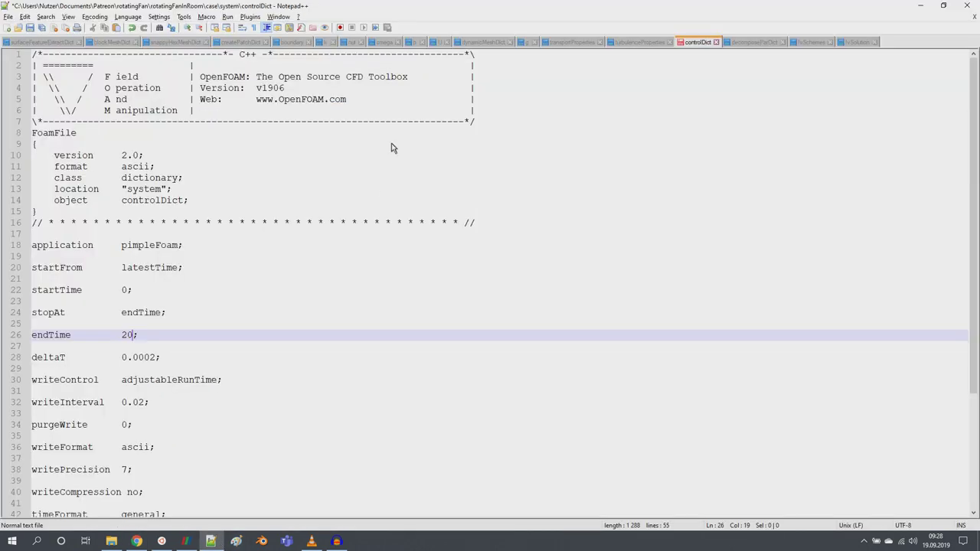
{"action": "left_click", "coordinate": [414, 42]}
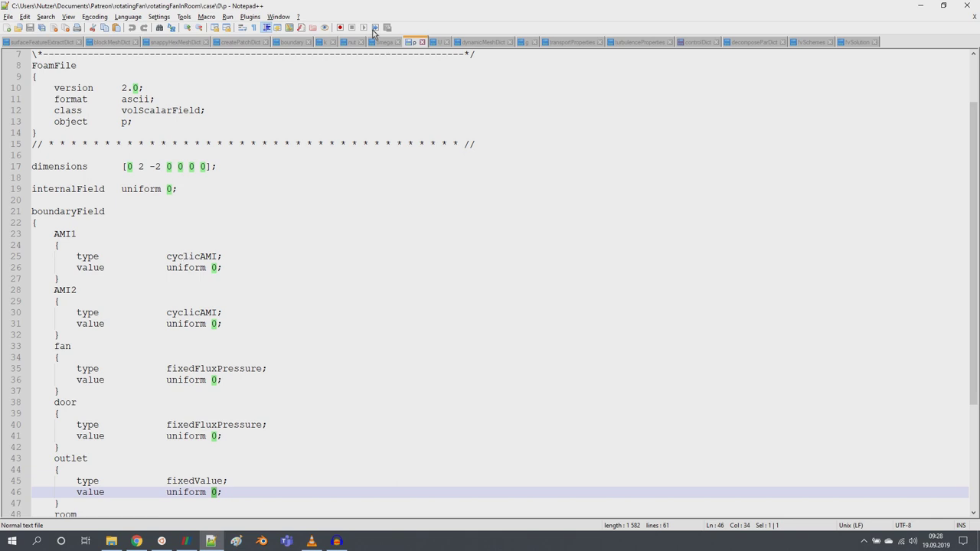
{"action": "left_click", "coordinate": [438, 42]}
{"action": "double_click", "coordinate": [211, 246]}
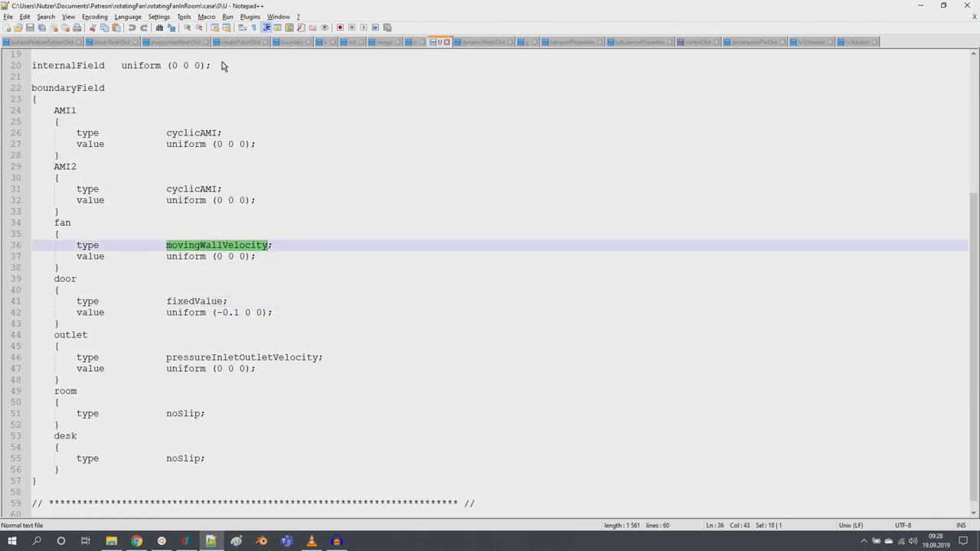
{"action": "left_click", "coordinate": [181, 42]}
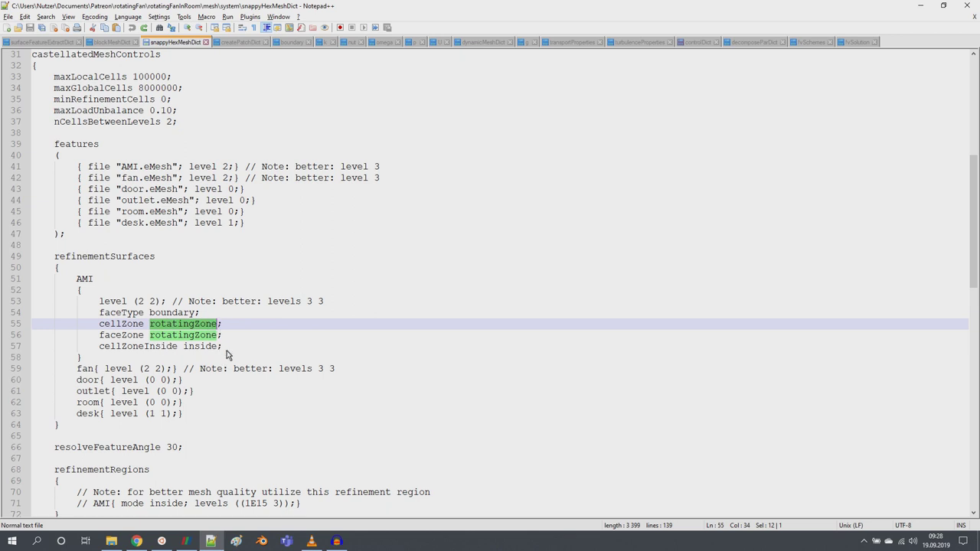
{"action": "left_click_drag", "start_coordinate": [225, 348], "coordinate": [11, 307]}
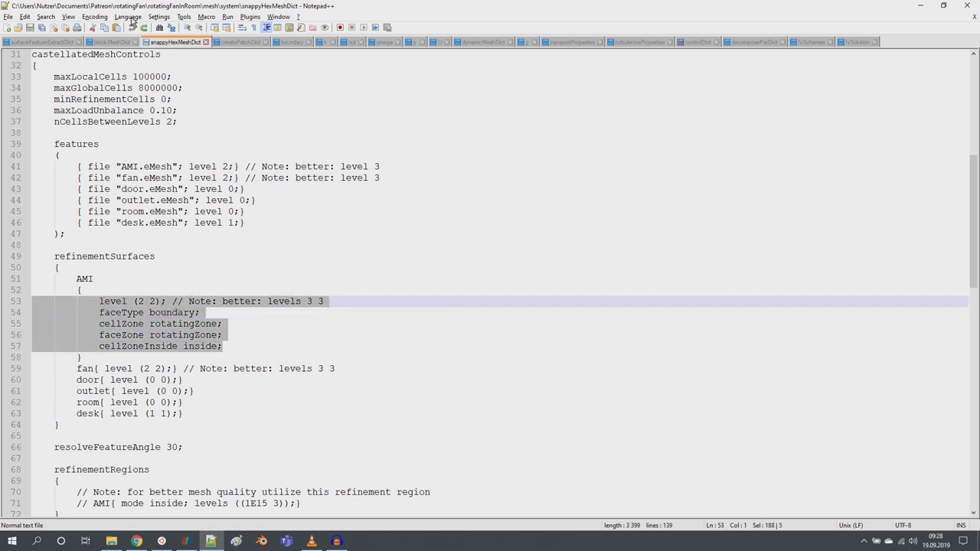
Return to the OpenFOAM guide's Rotating mesh tutorial overview and contents at the page top
{"action": "left_click", "coordinate": [146, 541]}
{"action": "scroll", "coordinate": [317, 284], "scroll_direction": "up", "scroll_amount": 15}
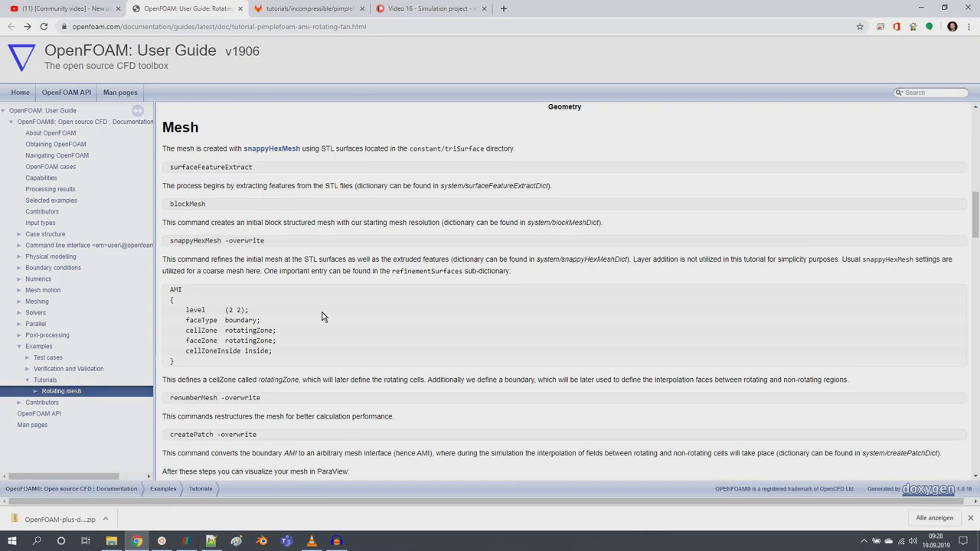
{"action": "scroll", "coordinate": [227, 248], "scroll_direction": "up", "scroll_amount": 10}
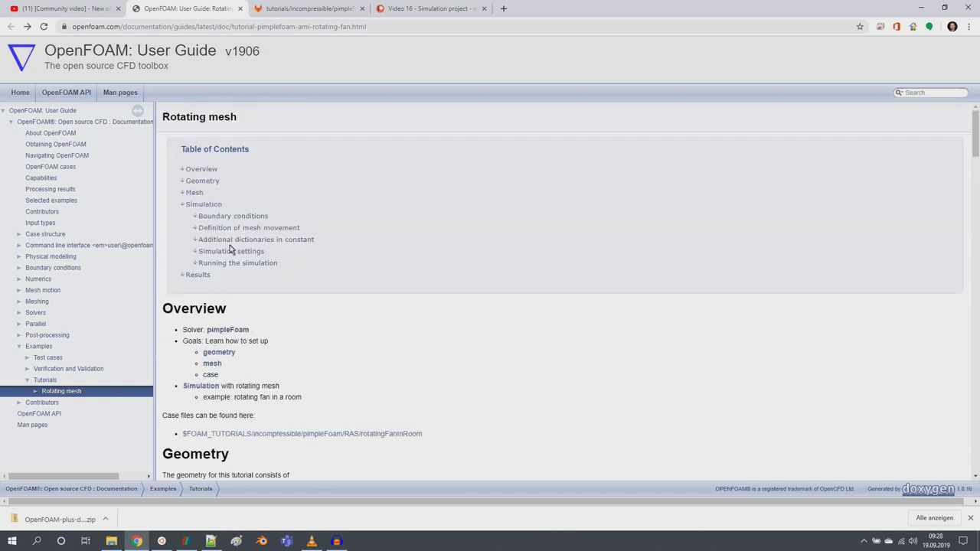